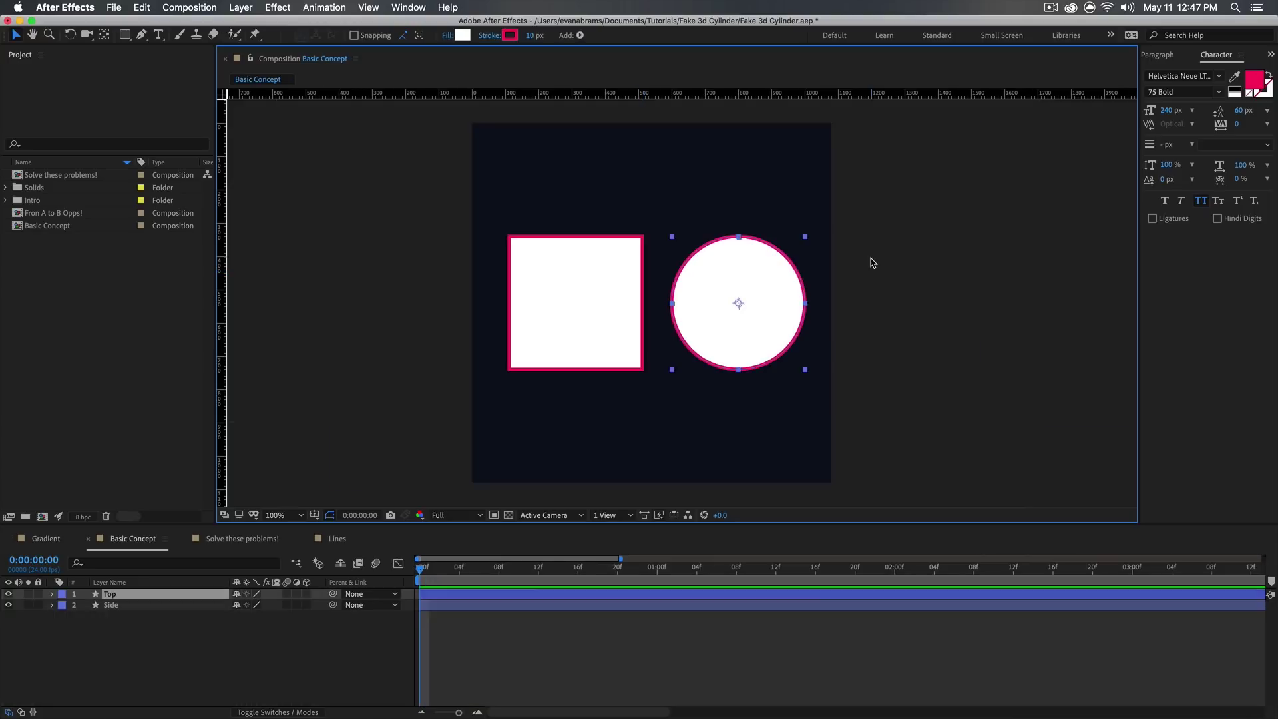
Slide the Side square under the Top circle to overlap, then switch to Solve these problems!
{"action": "left_click", "coordinate": [708, 274]}
{"action": "left_click", "coordinate": [598, 327]}
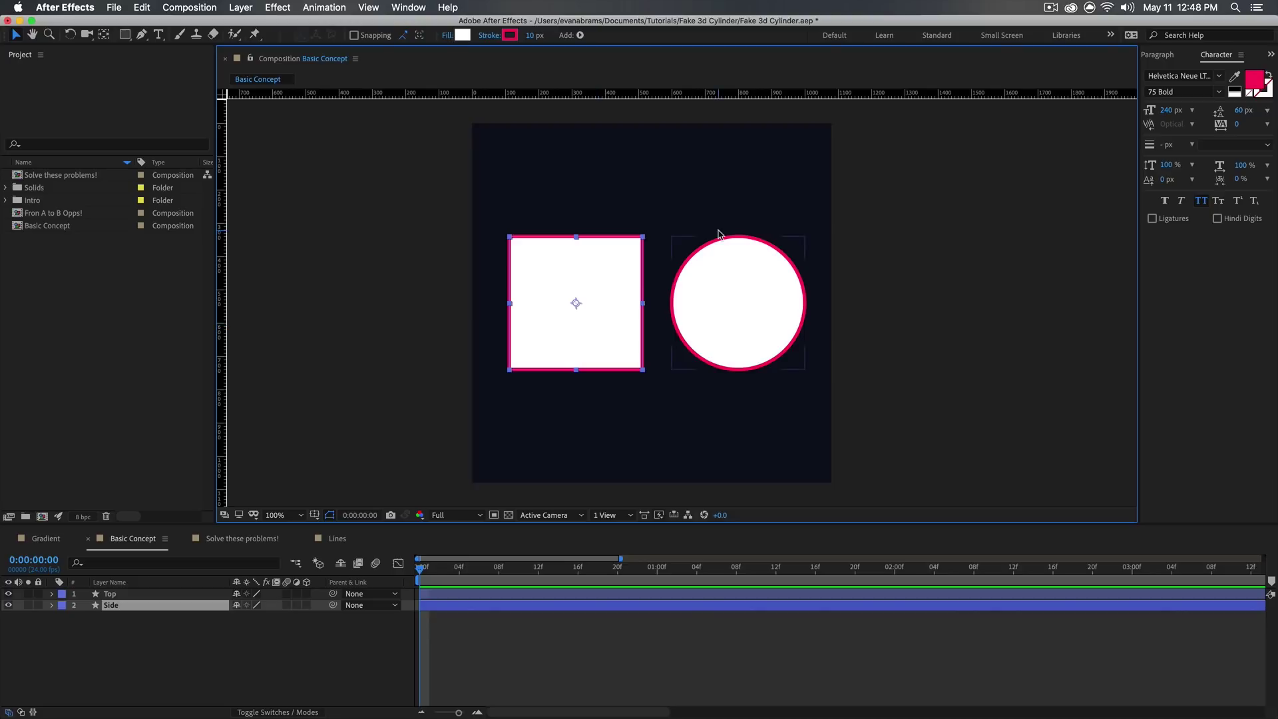
{"action": "left_click", "coordinate": [753, 330]}
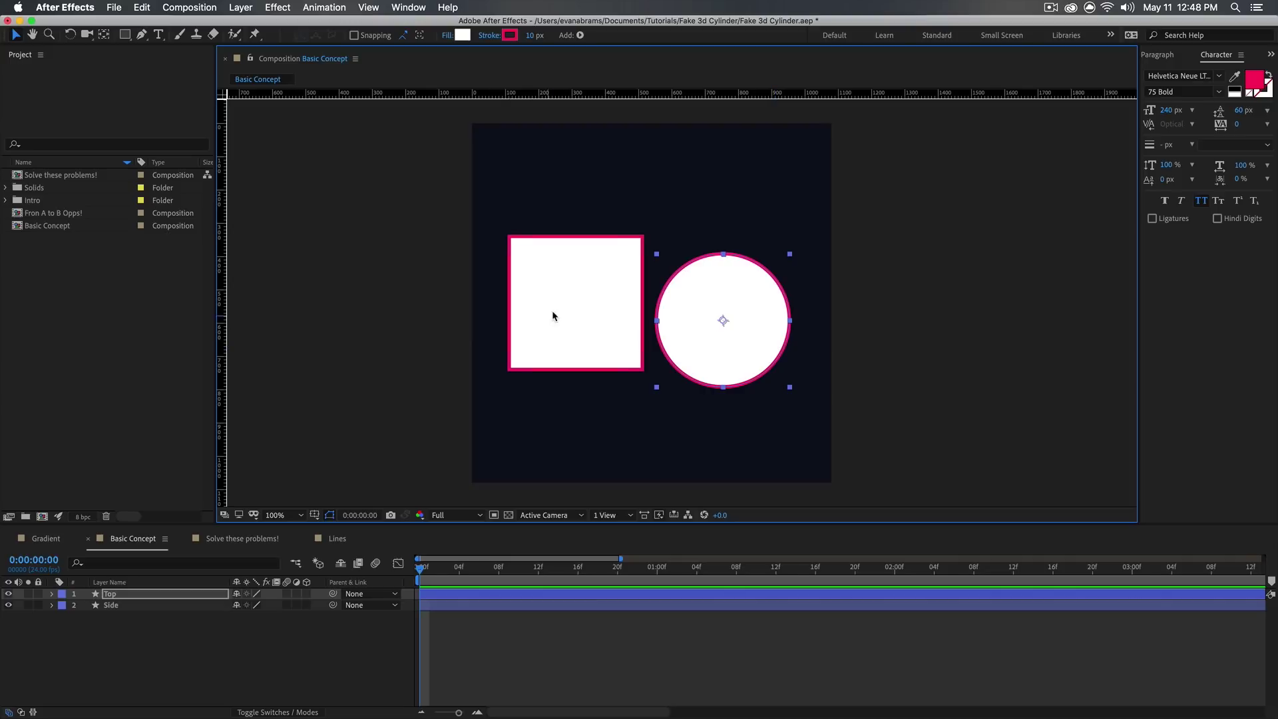
{"action": "mouse_move", "coordinate": [554, 318]}
{"action": "left_mouse_down"}
{"action": "mouse_move", "coordinate": [664, 347]}
{"action": "mouse_move", "coordinate": [642, 331]}
{"action": "left_mouse_up"}
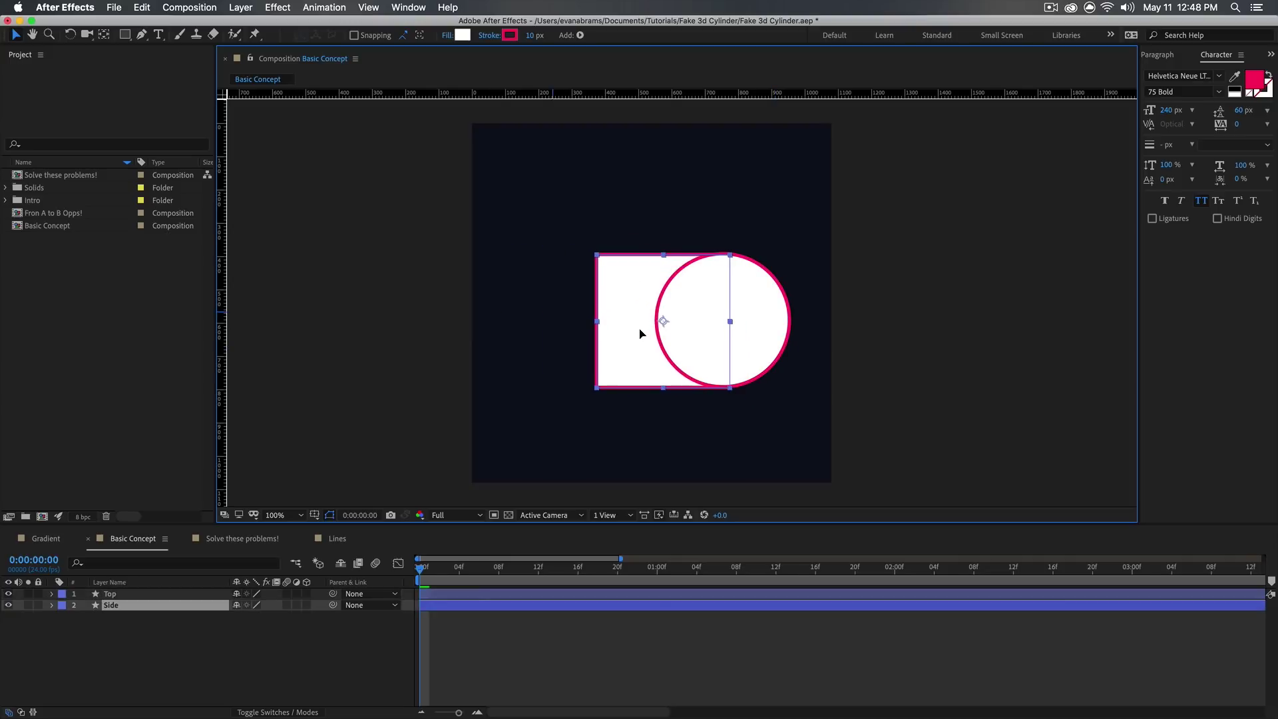
{"action": "left_click", "coordinate": [250, 636]}
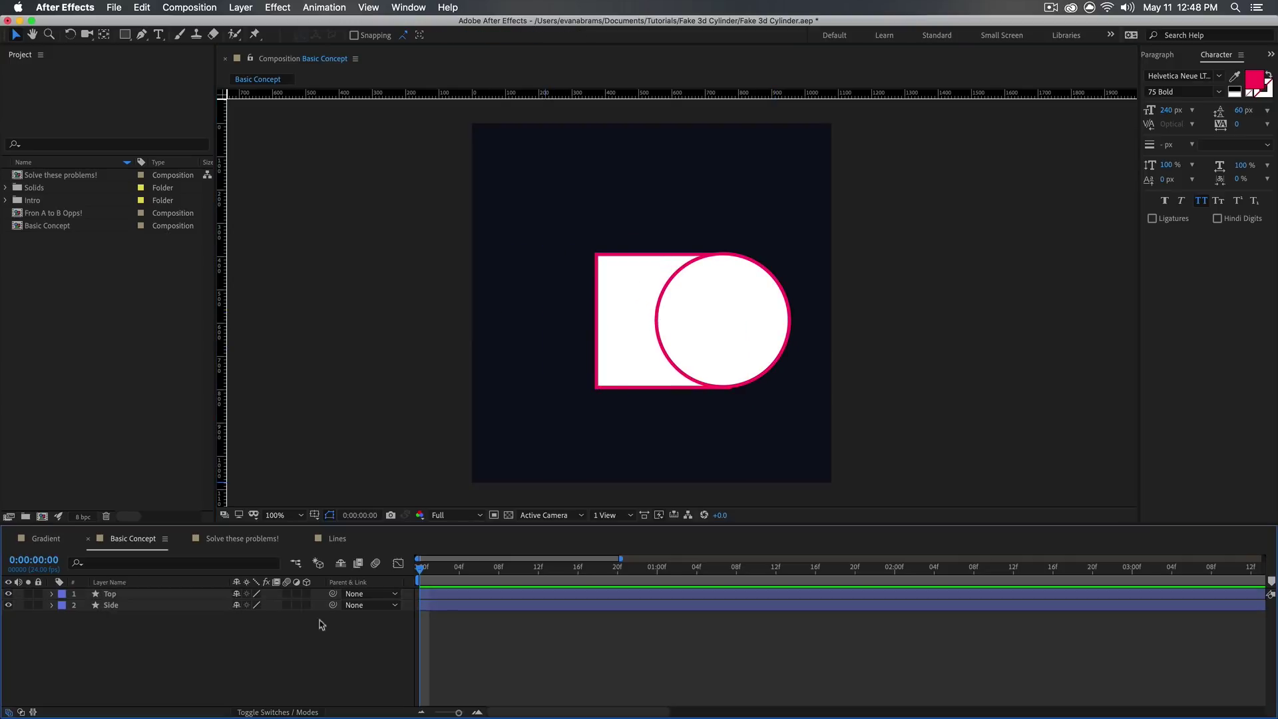
{"action": "left_click", "coordinate": [242, 539]}
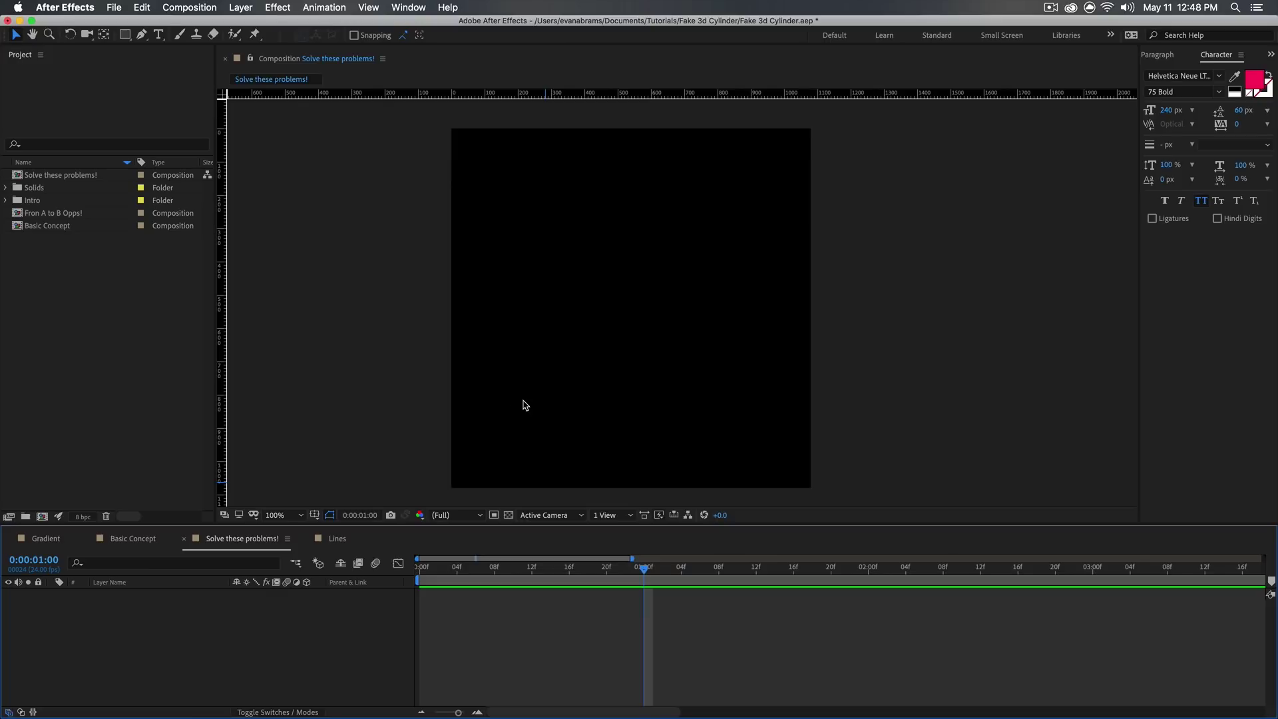
Create a composition-sized rectangle shape with a white fill
{"action": "double_click", "coordinate": [125, 34]}
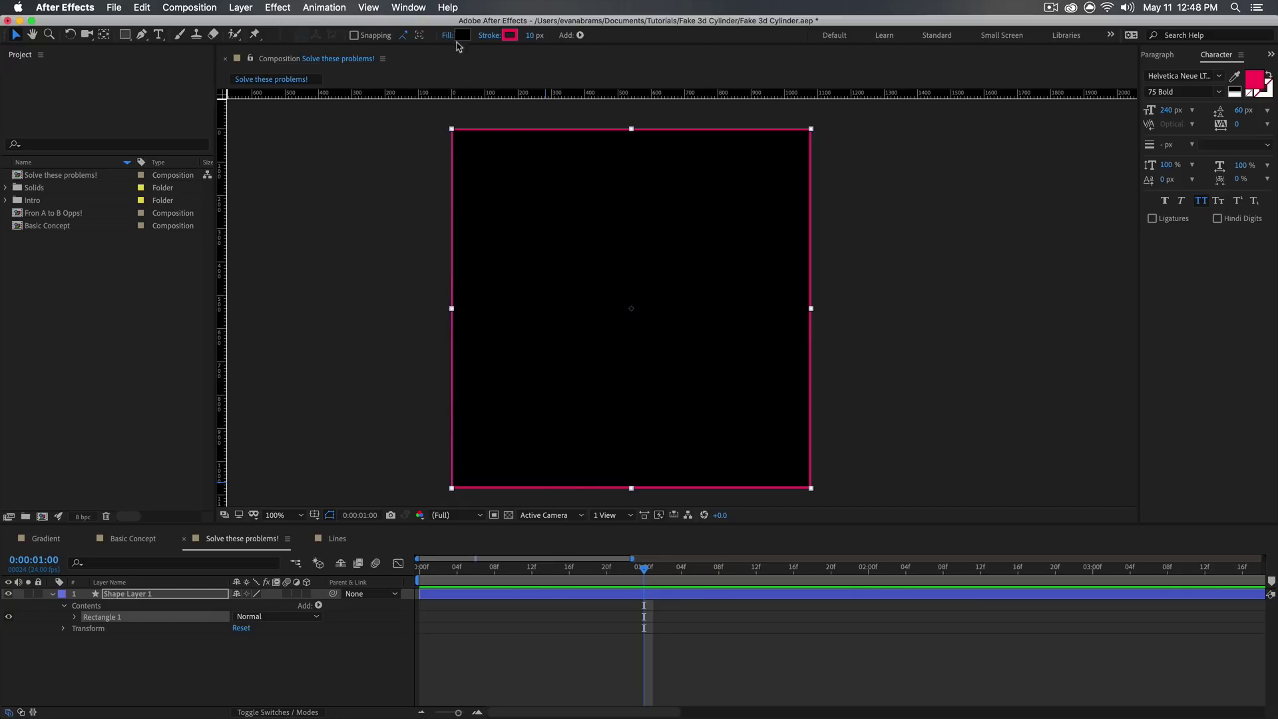
{"action": "left_click", "coordinate": [462, 36]}
{"action": "left_click", "coordinate": [16, 106]}
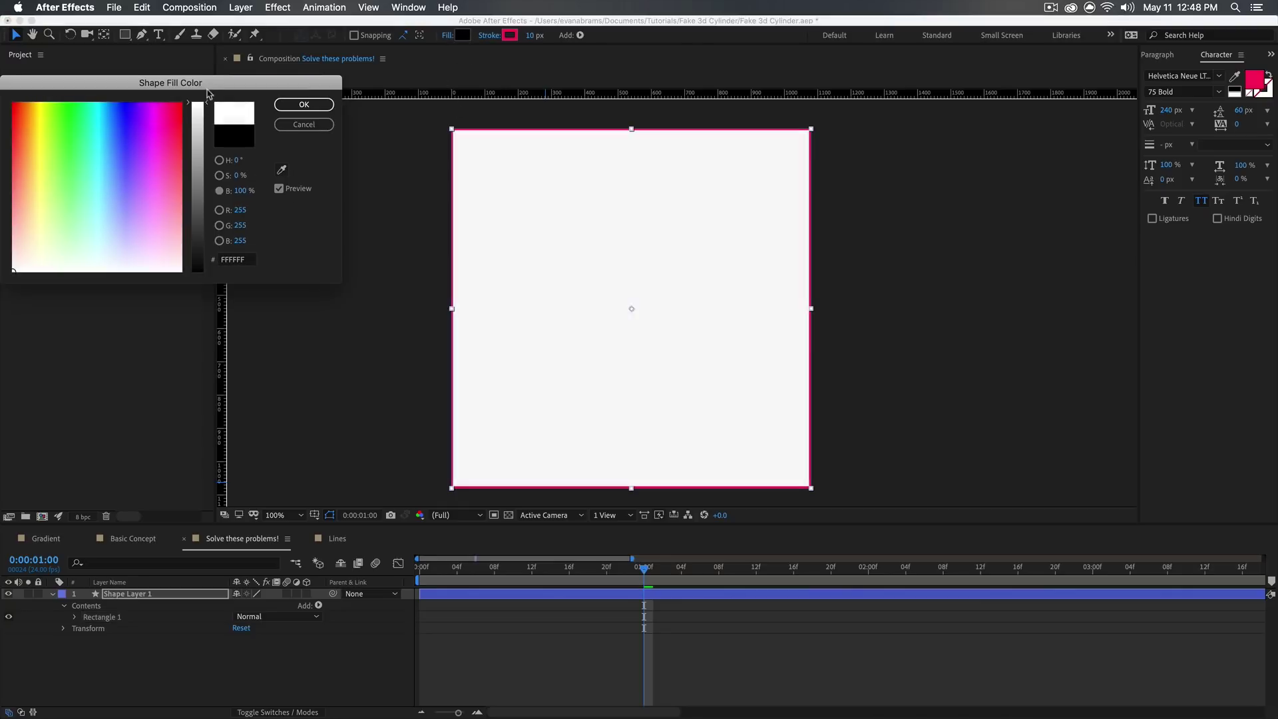
{"action": "left_click", "coordinate": [304, 104]}
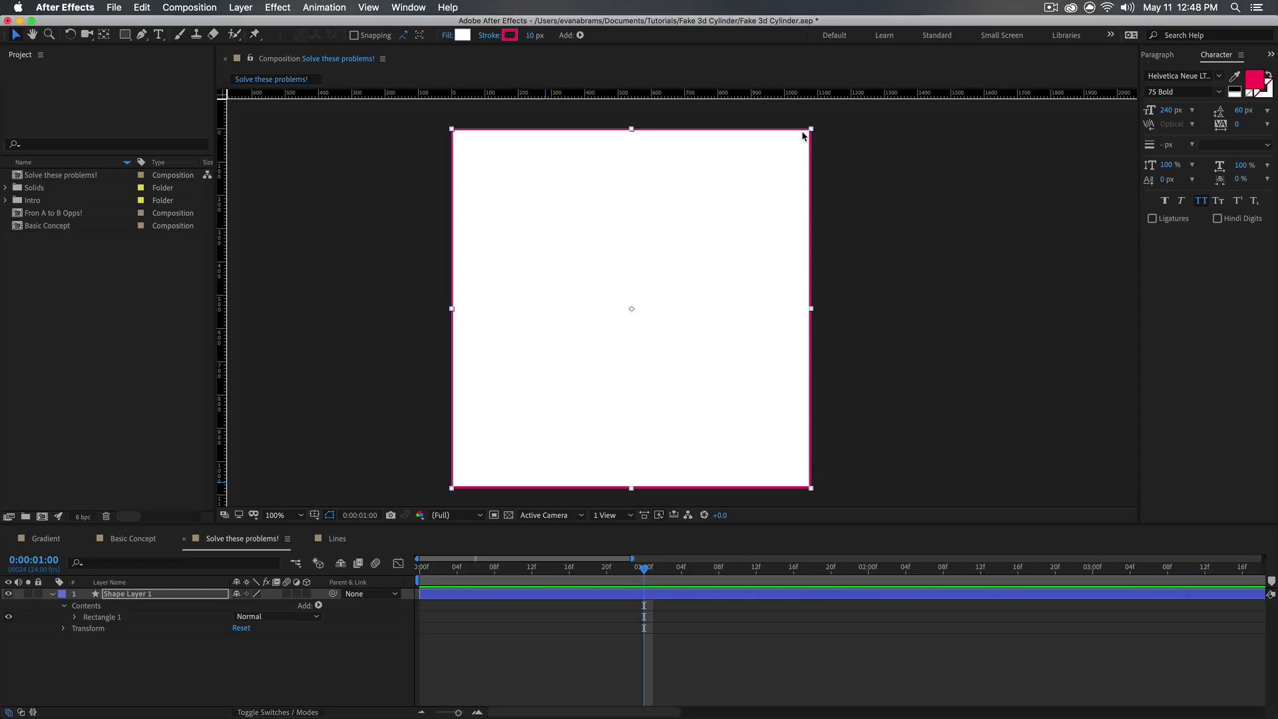
Set the Rectangle Path 1 Size to 400 by 400
{"action": "left_click", "coordinate": [74, 618]}
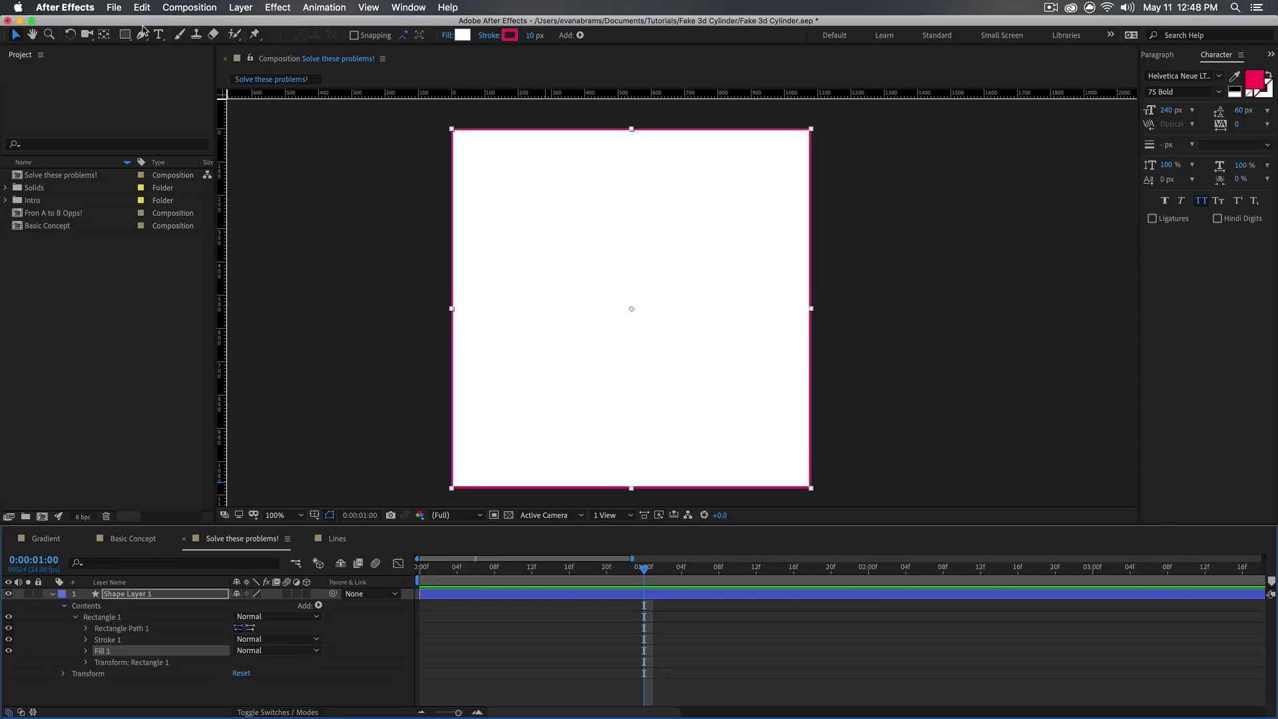
{"action": "left_click", "coordinate": [86, 629]}
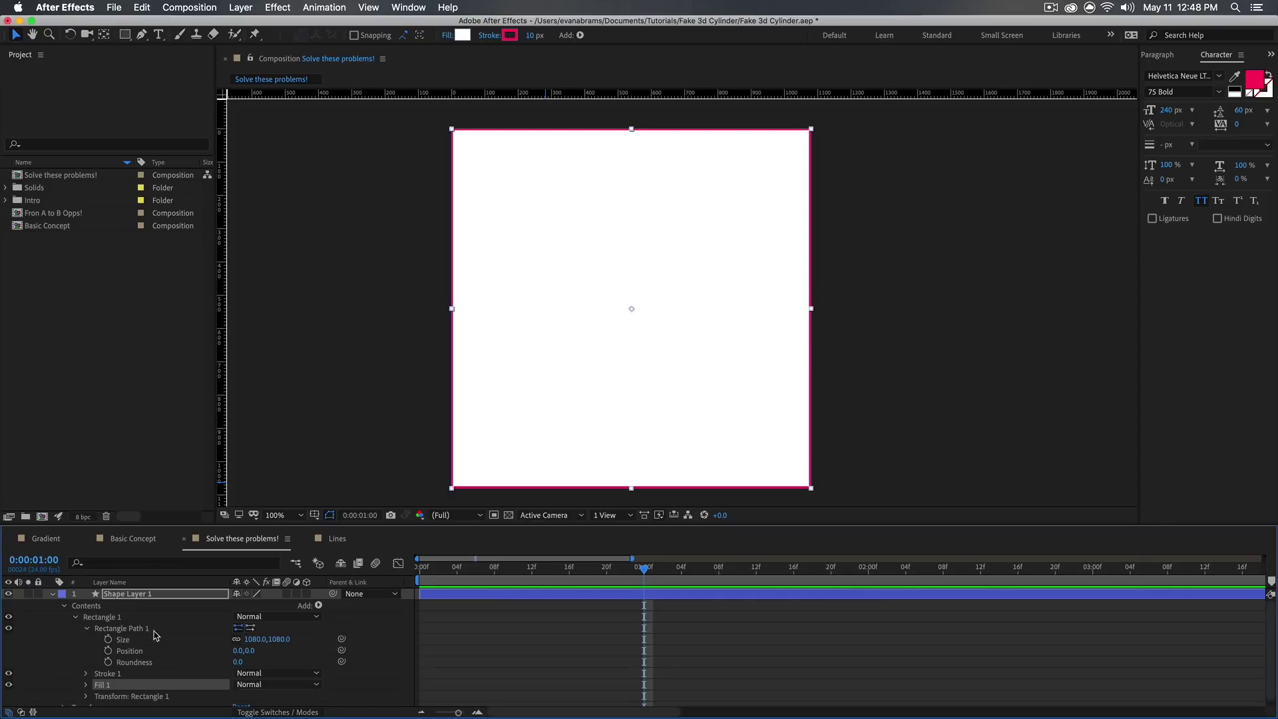
{"action": "left_click", "coordinate": [249, 639]}
{"action": "type", "text": "400"}
{"action": "key", "text": "Return"}
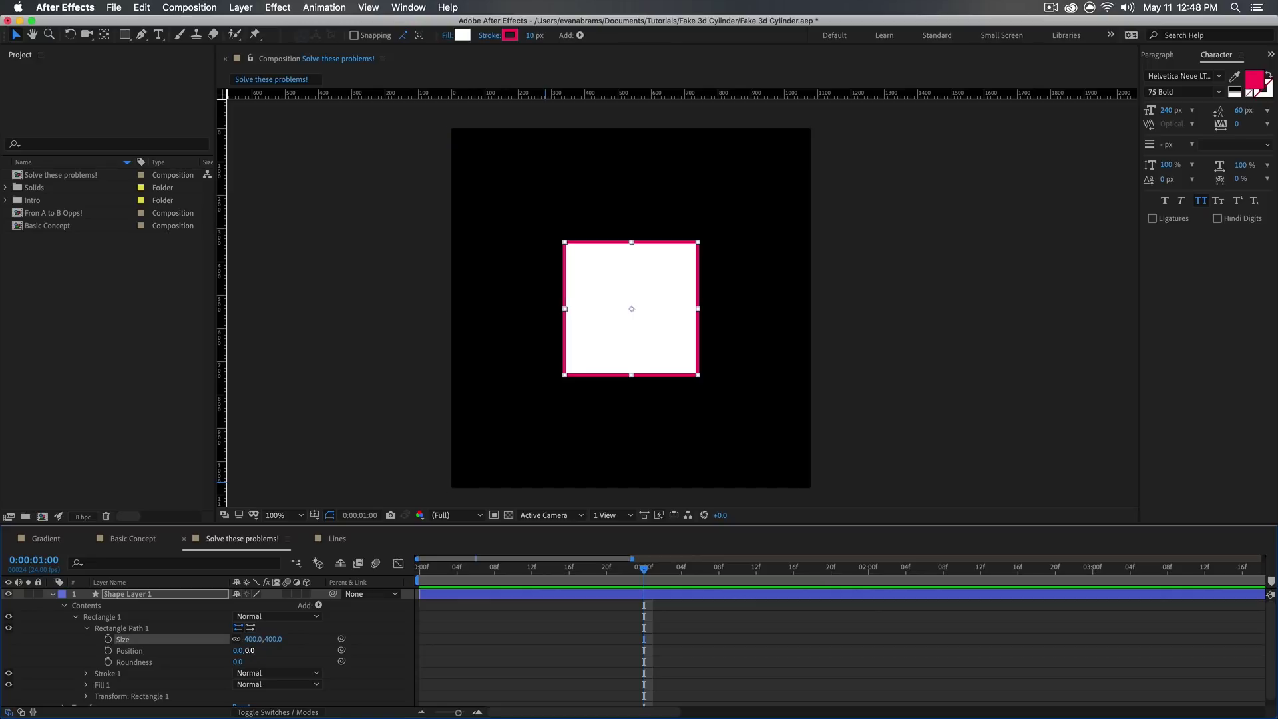
{"action": "left_click", "coordinate": [544, 629]}
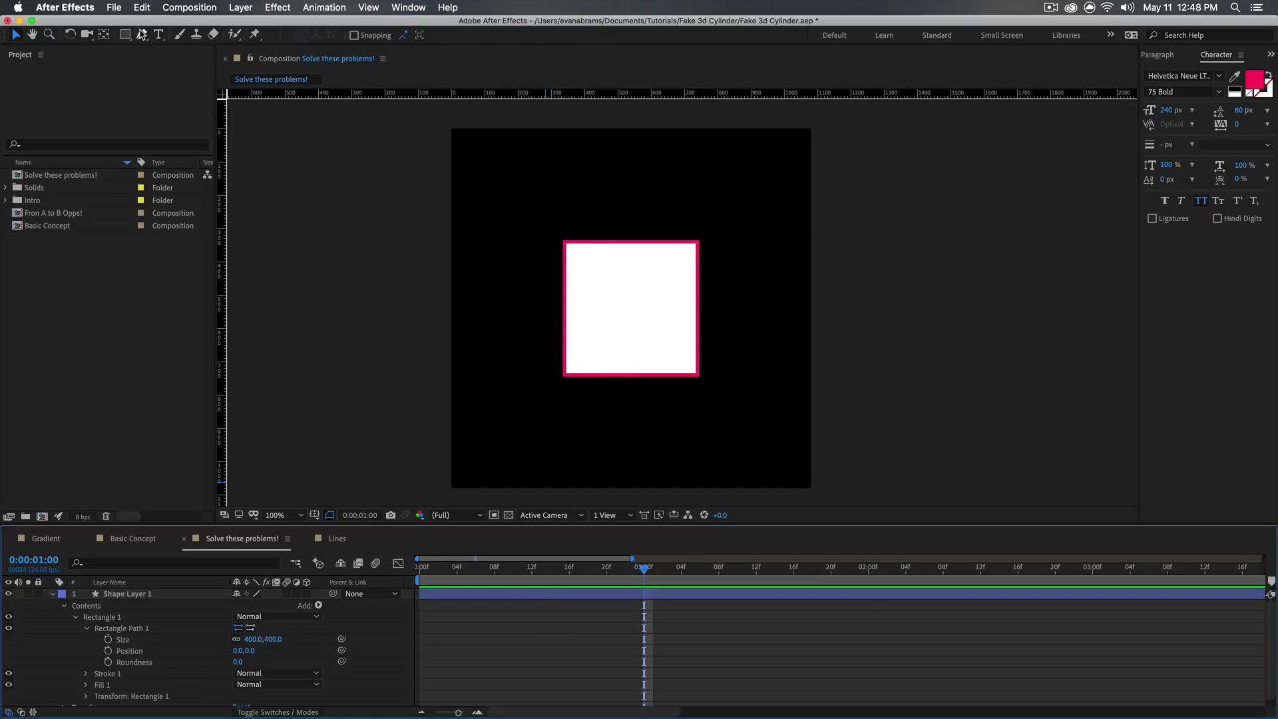
Undo a stray second rectangle and select the Transform: Rectangle 1 group
{"action": "left_click", "coordinate": [127, 36]}
{"action": "left_click_drag", "start_coordinate": [489, 203], "coordinate": [600, 271]}
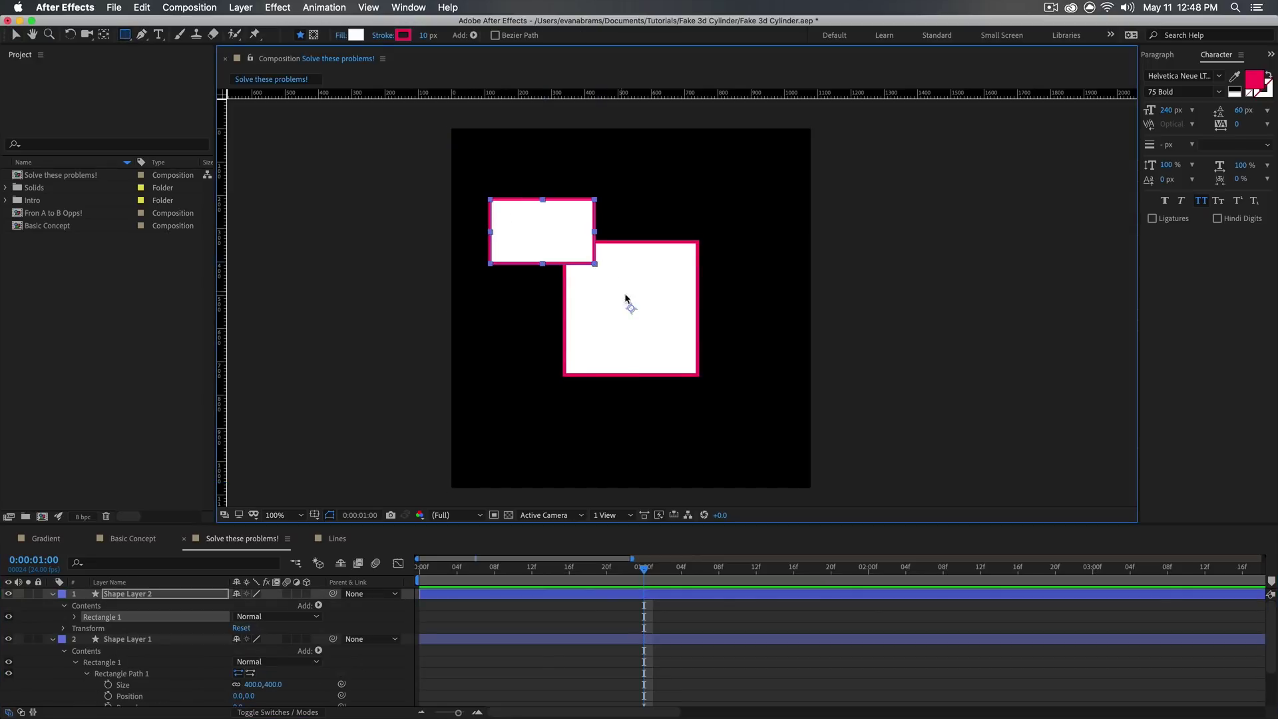
{"action": "key", "text": "super+z"}
{"action": "key", "text": "super+z"}
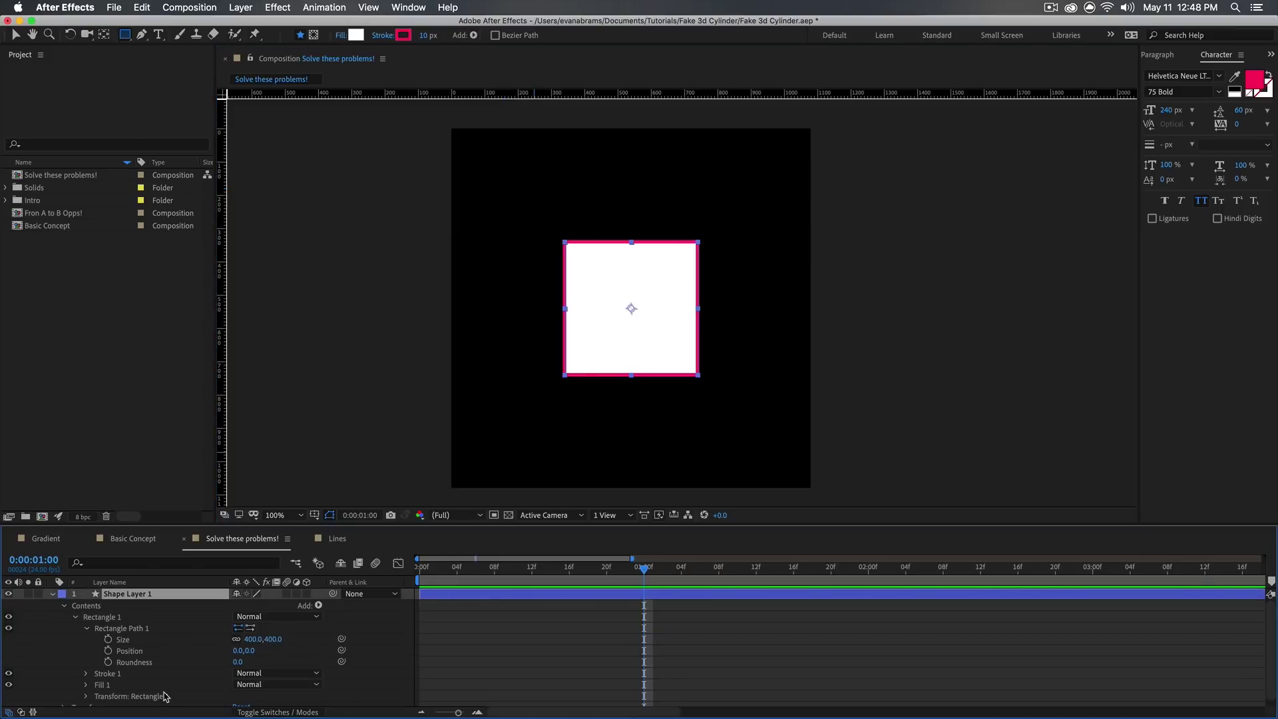
{"action": "left_click", "coordinate": [166, 696]}
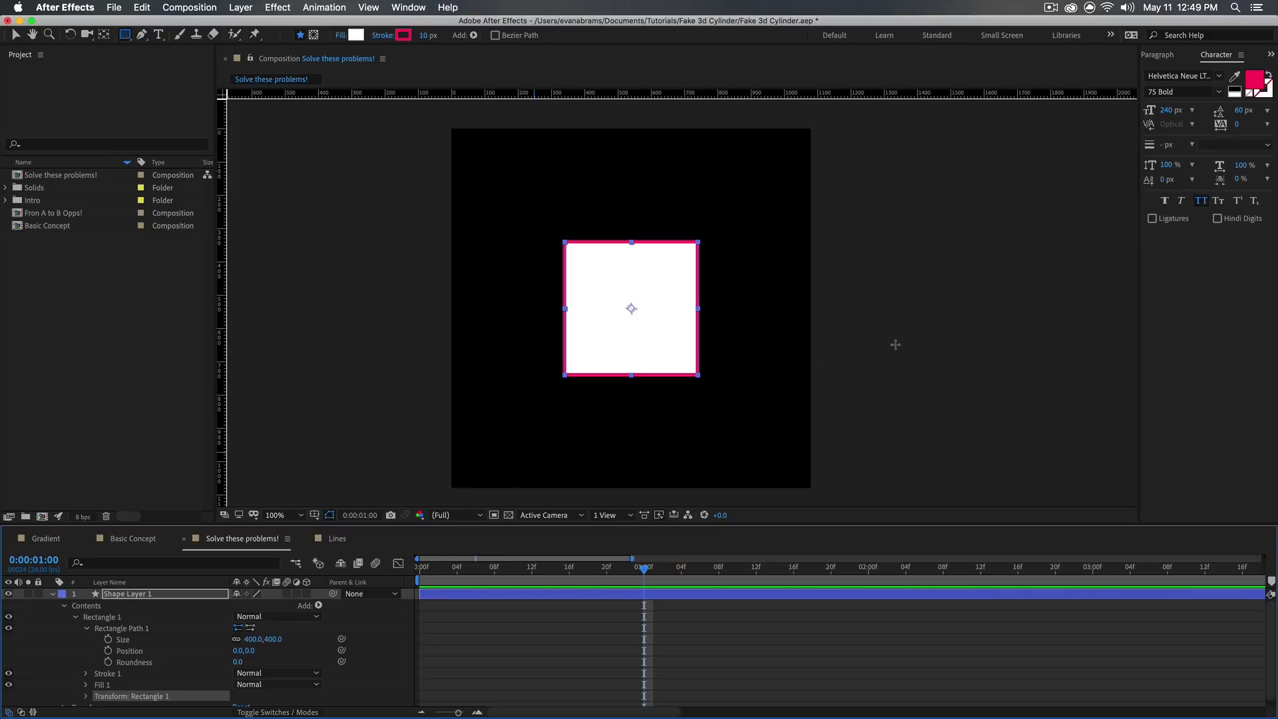
Collapse the rectangle properties, enlarge the timeline, and rename Shape Layer 1 to Middle
{"action": "left_click", "coordinate": [87, 627]}
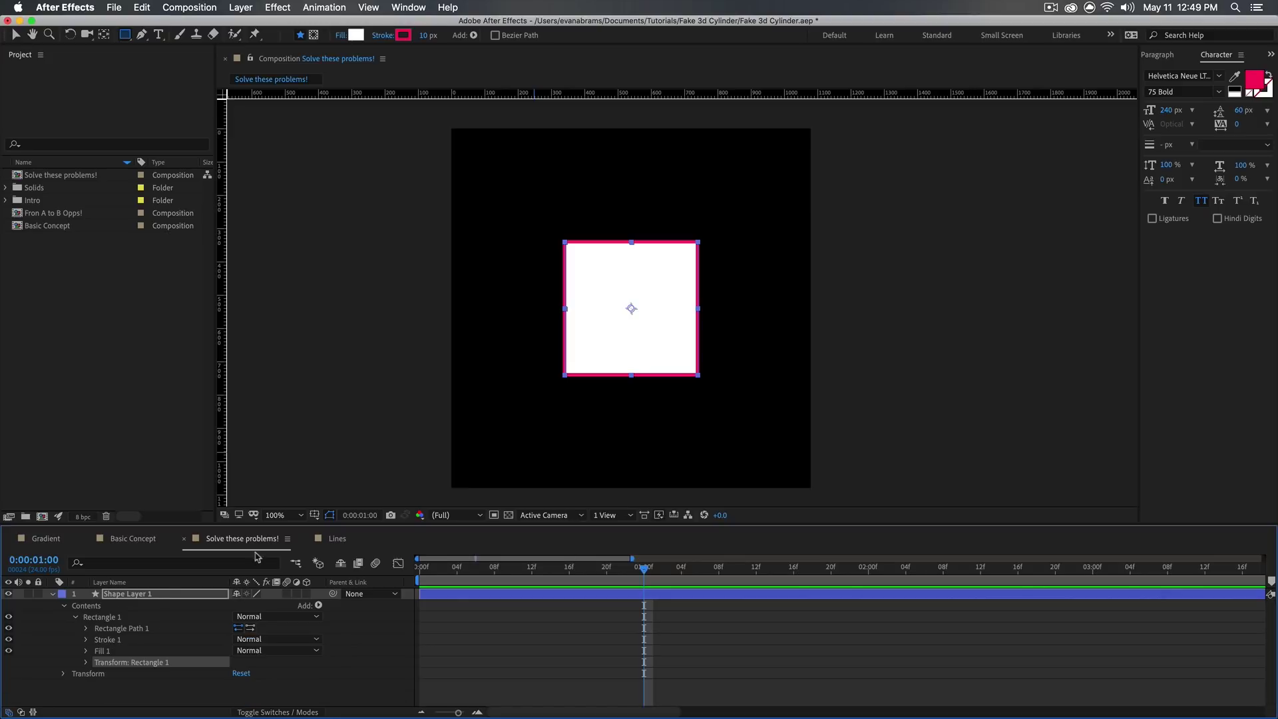
{"action": "left_click_drag", "start_coordinate": [405, 526], "coordinate": [424, 418]}
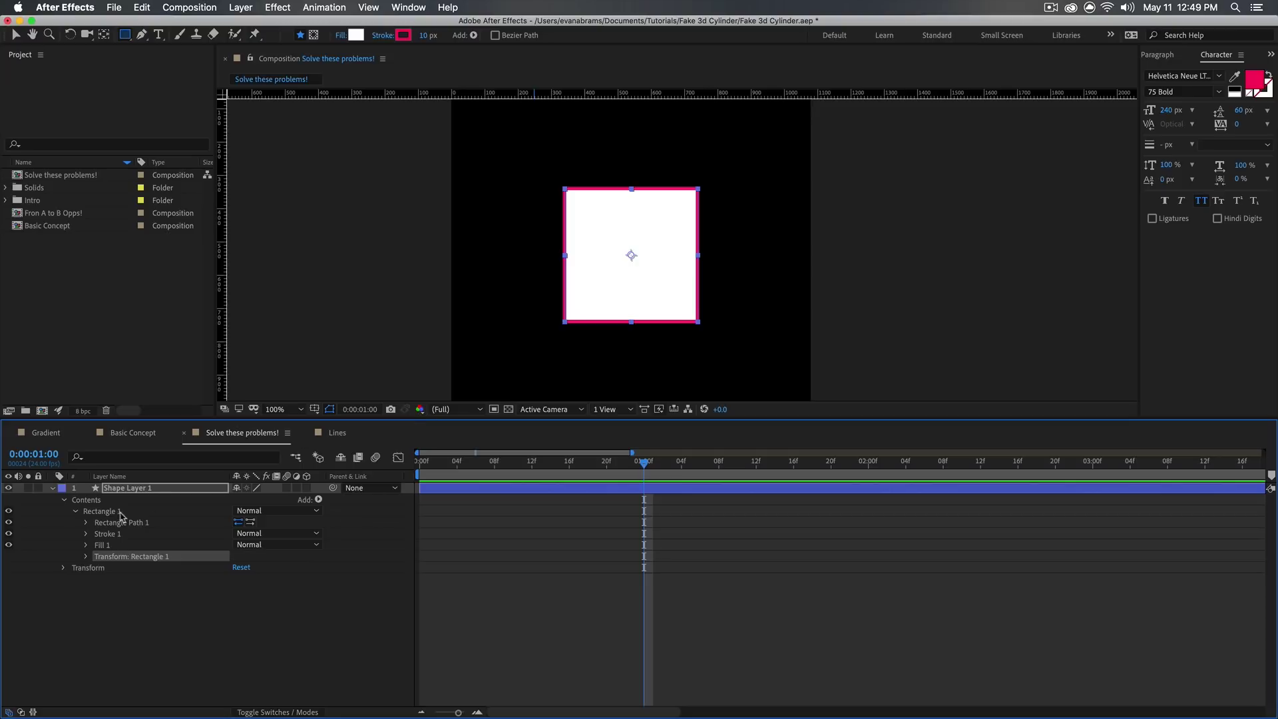
{"action": "left_click", "coordinate": [76, 511]}
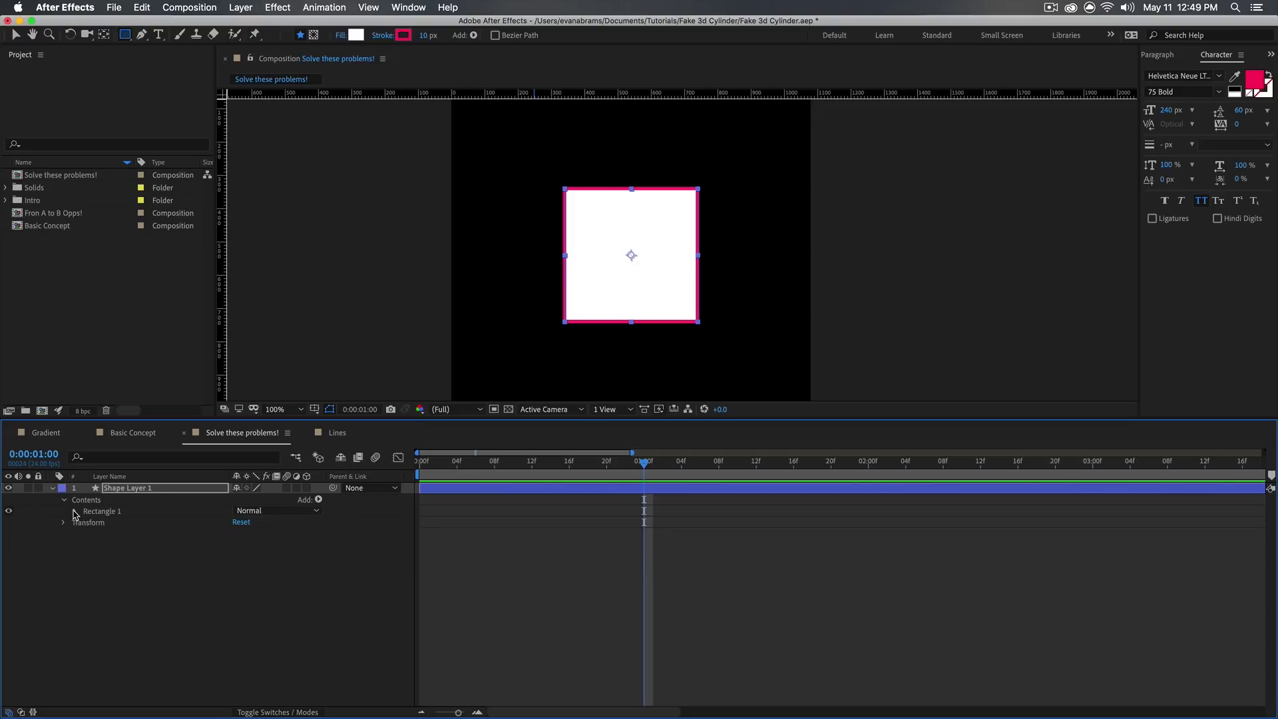
{"action": "left_click", "coordinate": [77, 511]}
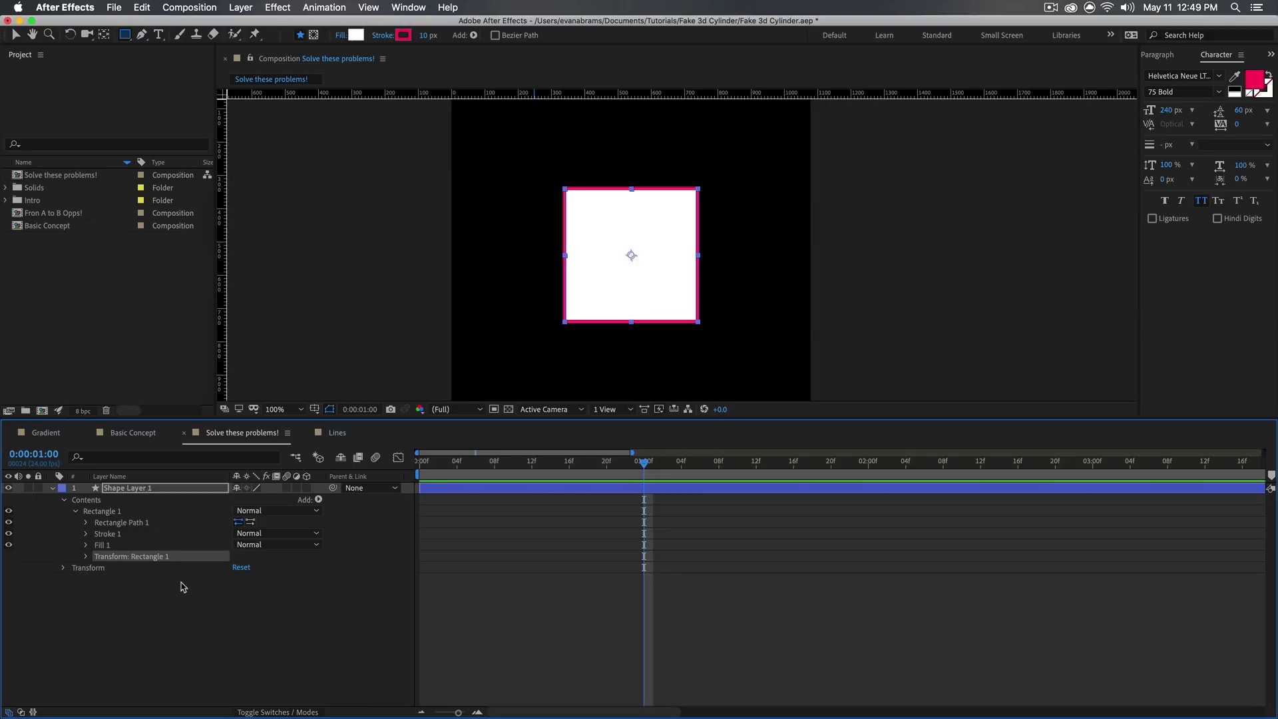
{"action": "left_click", "coordinate": [655, 236]}
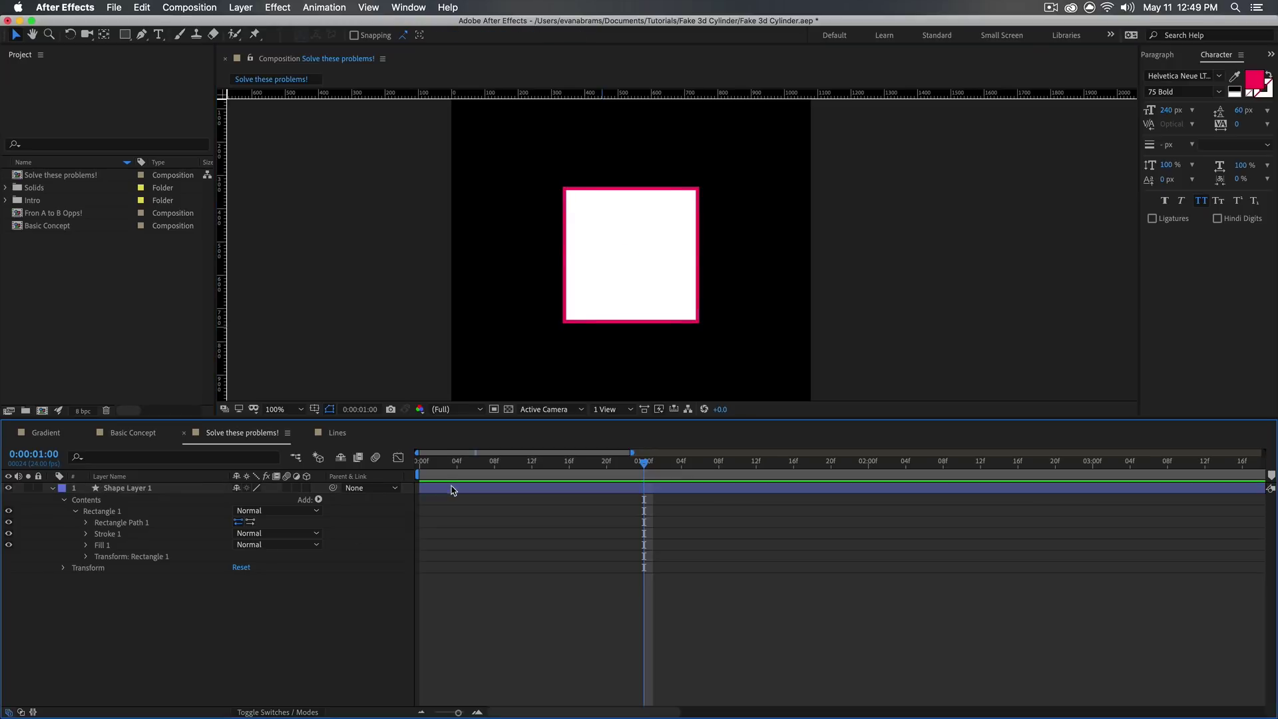
{"action": "key", "text": "Return"}
{"action": "type", "text": "Middle"}
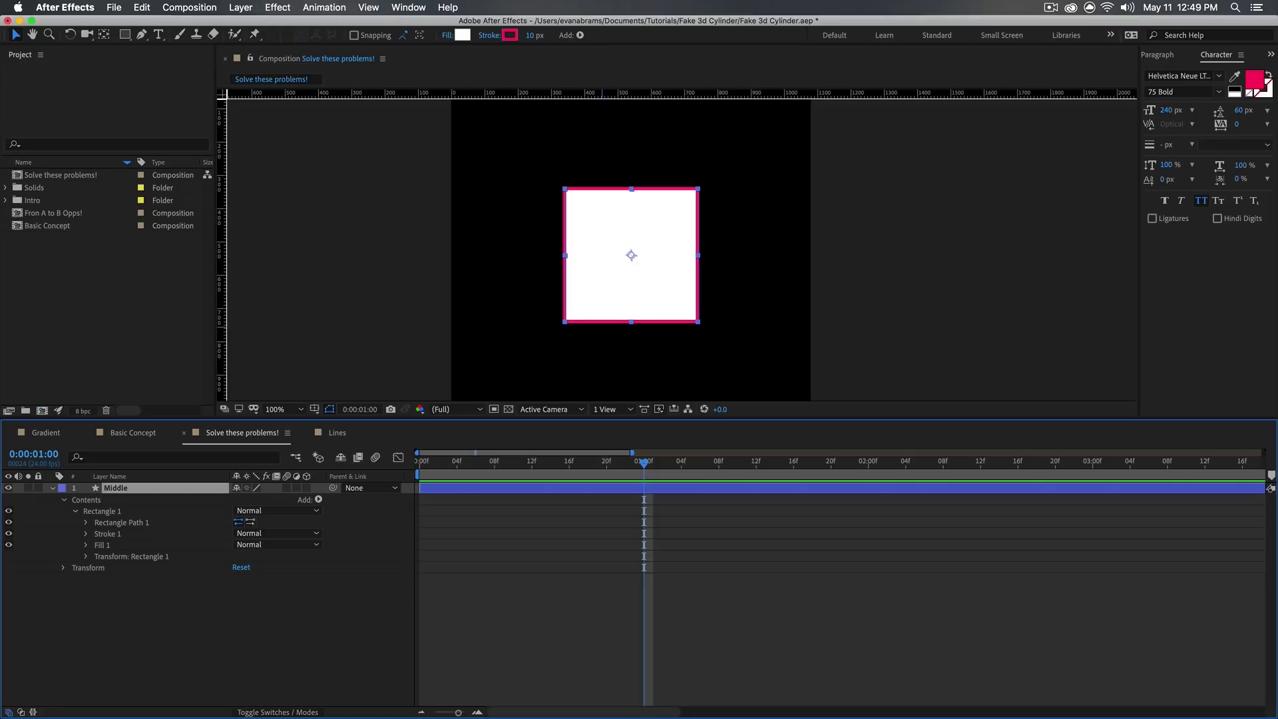
Switch to the Ellipse Tool and create a composition-sized ellipse shape layer
{"action": "left_click", "coordinate": [416, 544]}
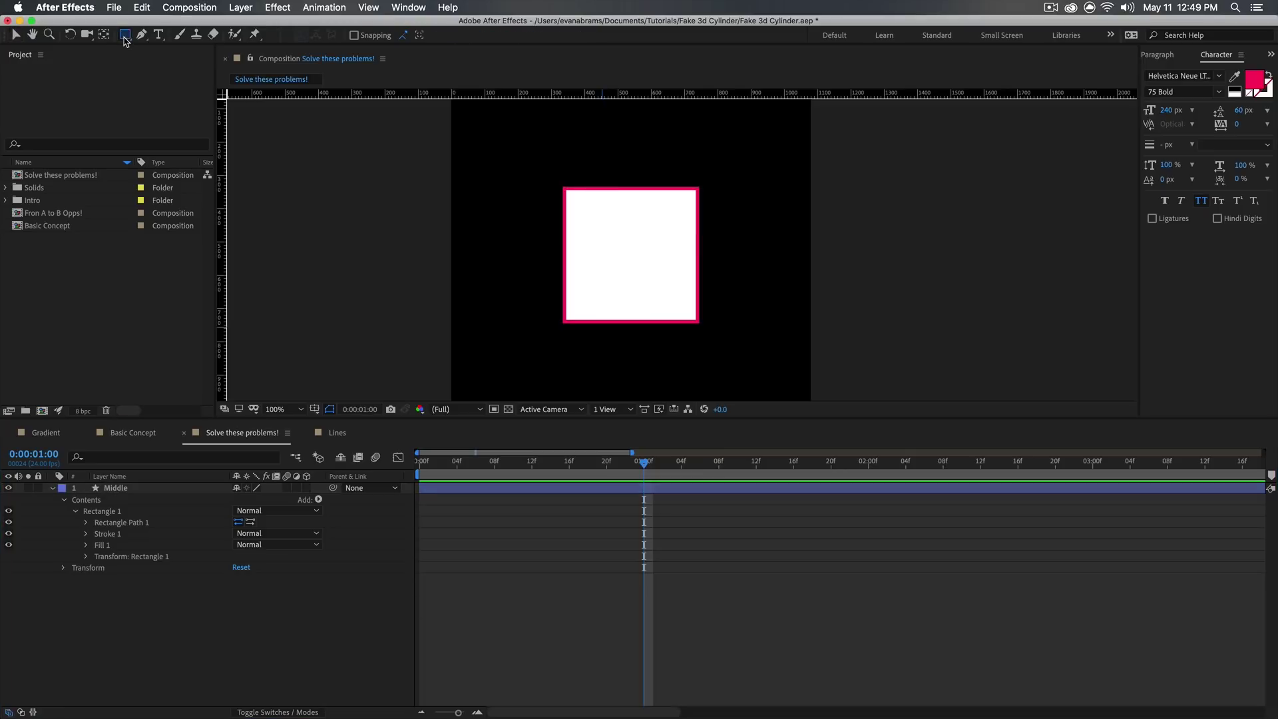
{"action": "left_click_drag", "start_coordinate": [125, 35], "coordinate": [170, 58]}
{"action": "left_click", "coordinate": [181, 62]}
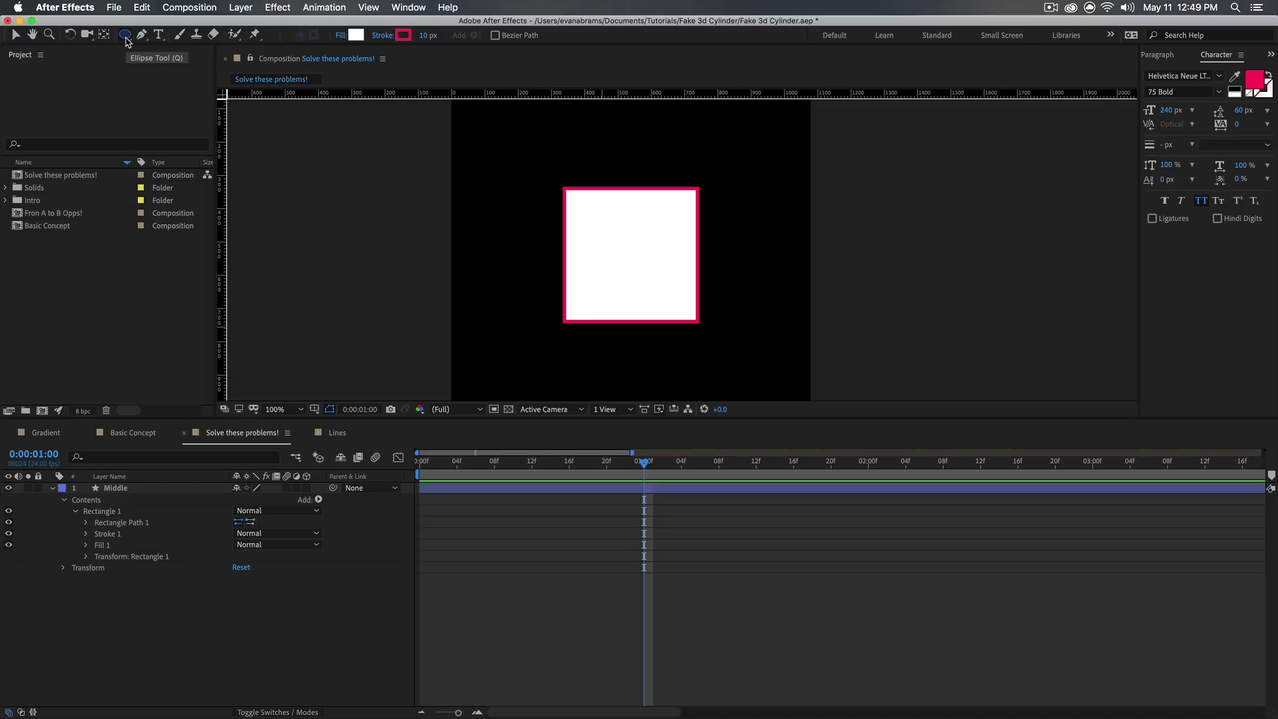
{"action": "double_click", "coordinate": [127, 39]}
Expand the new ellipse layer's Contents and Ellipse 1 groups
{"action": "left_click", "coordinate": [63, 500]}
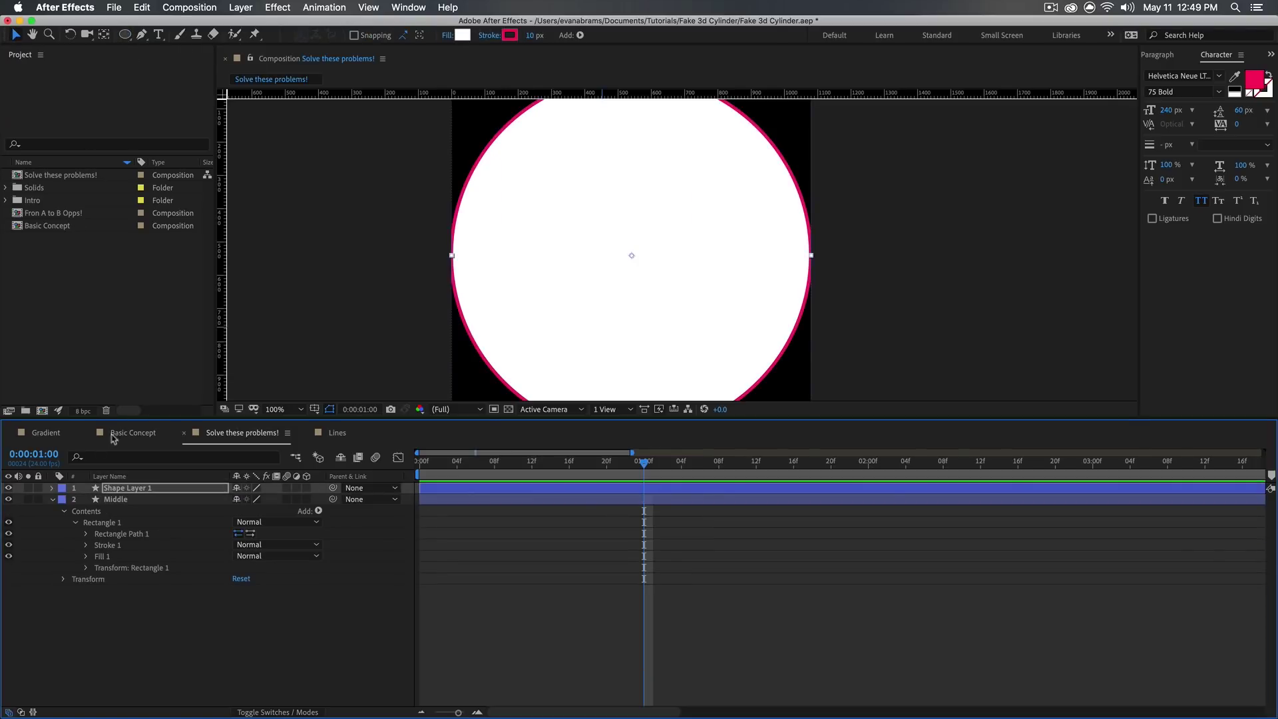
{"action": "left_click", "coordinate": [58, 489]}
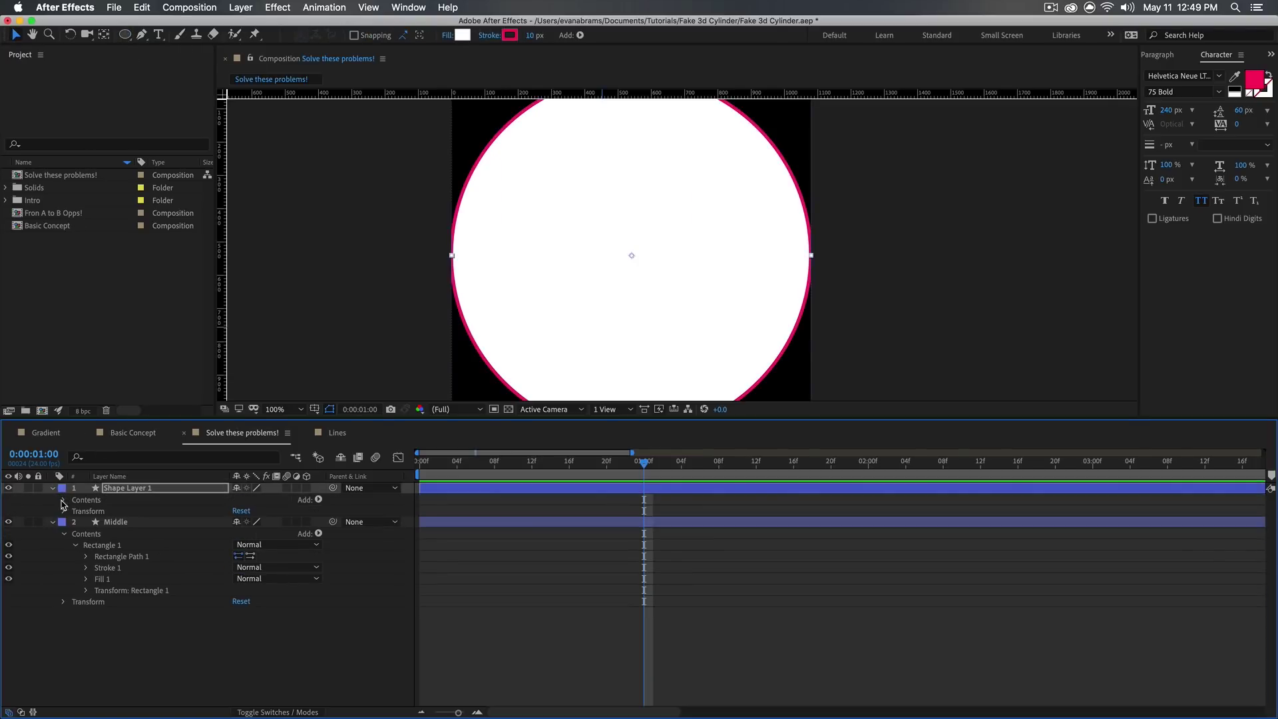
{"action": "left_click", "coordinate": [63, 499]}
{"action": "left_click", "coordinate": [75, 512]}
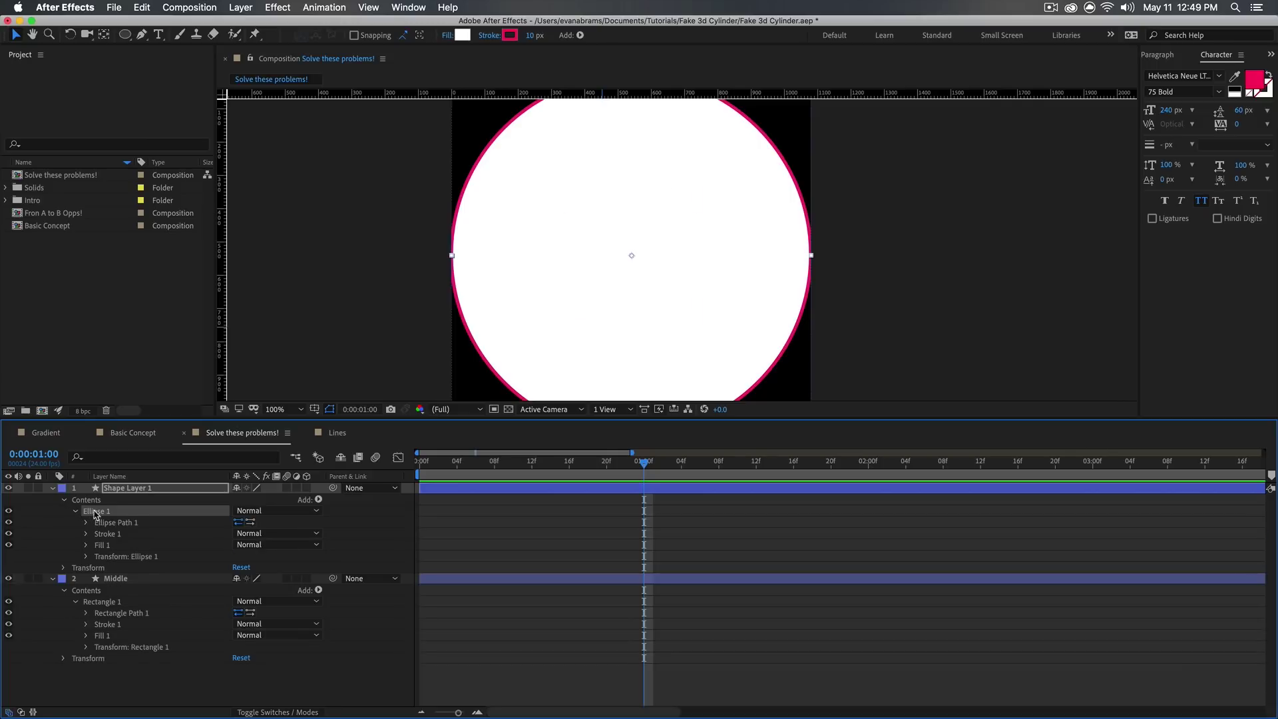
{"action": "left_click", "coordinate": [93, 501]}
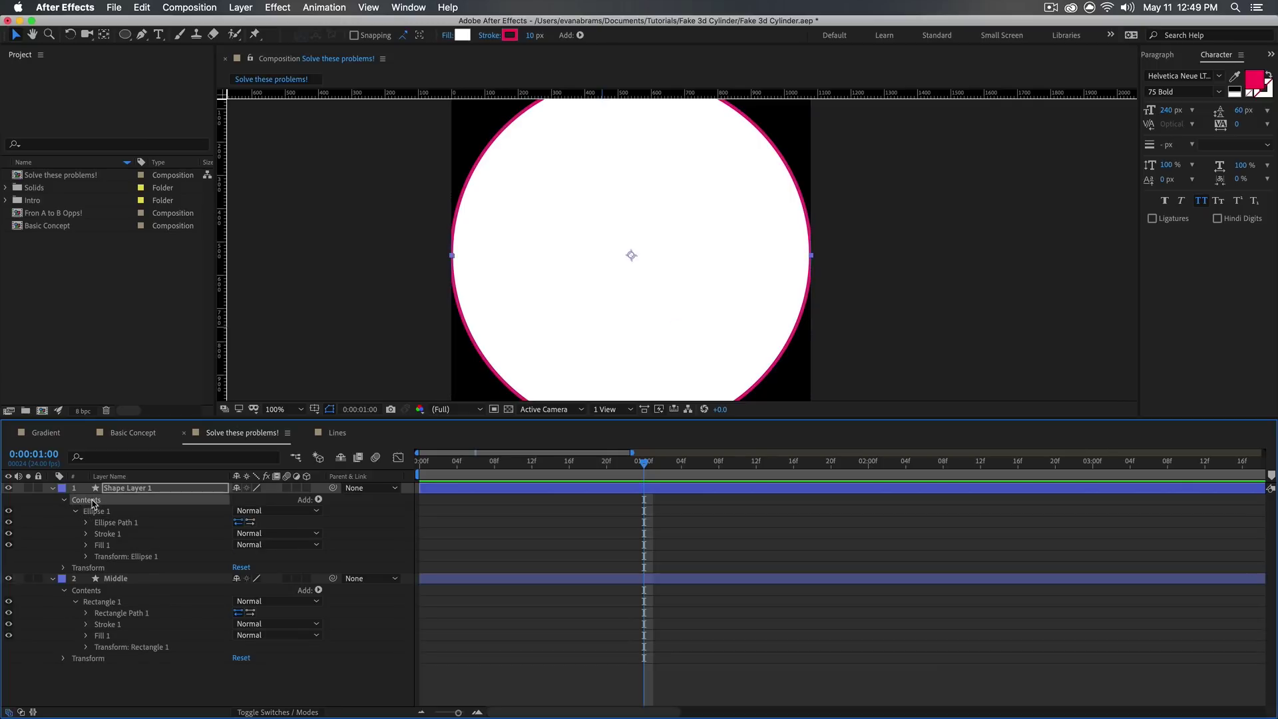
{"action": "left_click", "coordinate": [99, 513]}
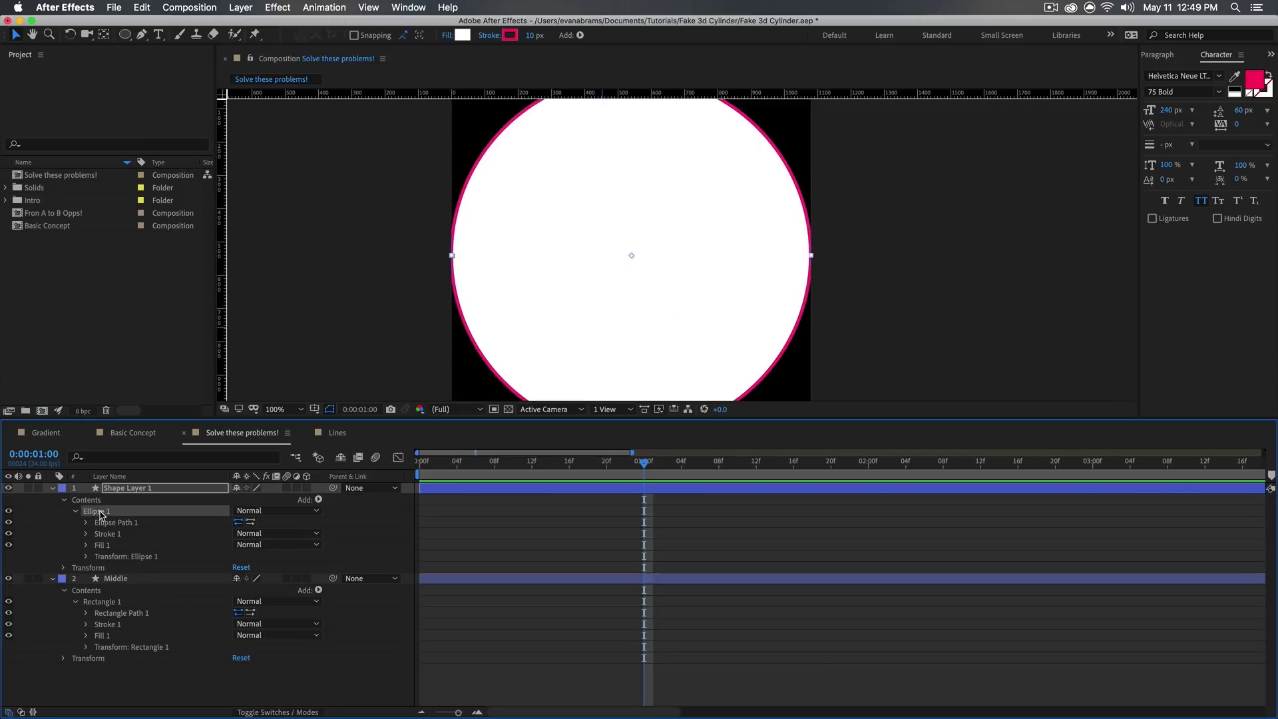
{"action": "left_click", "coordinate": [117, 554]}
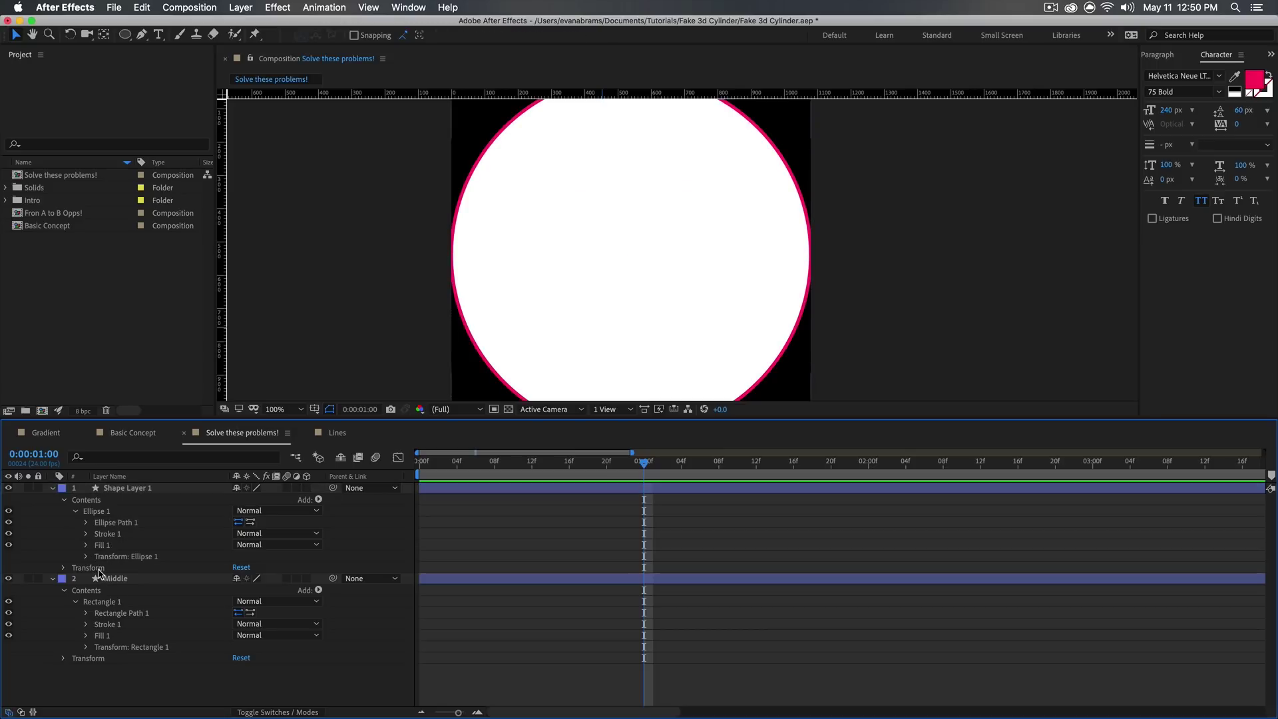
Set the ellipse's Ellipse Path 1 Size to 400 by 400
{"action": "left_click", "coordinate": [100, 575]}
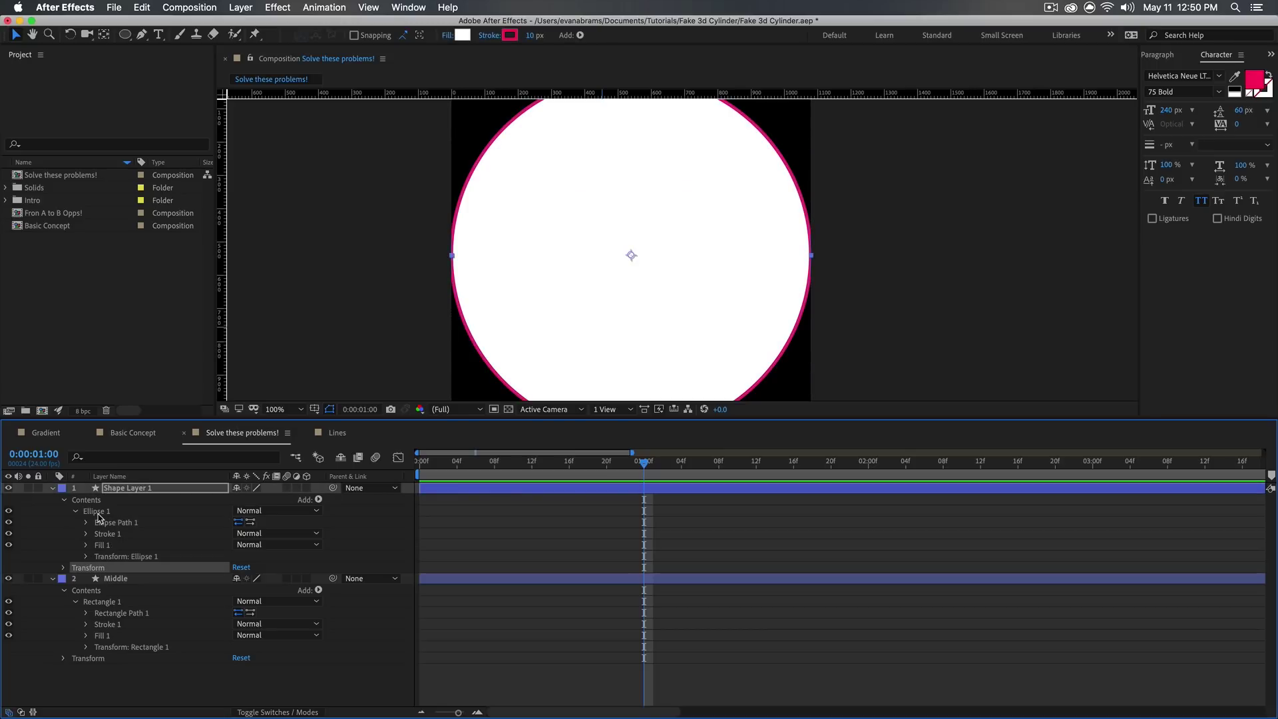
{"action": "left_click", "coordinate": [120, 556]}
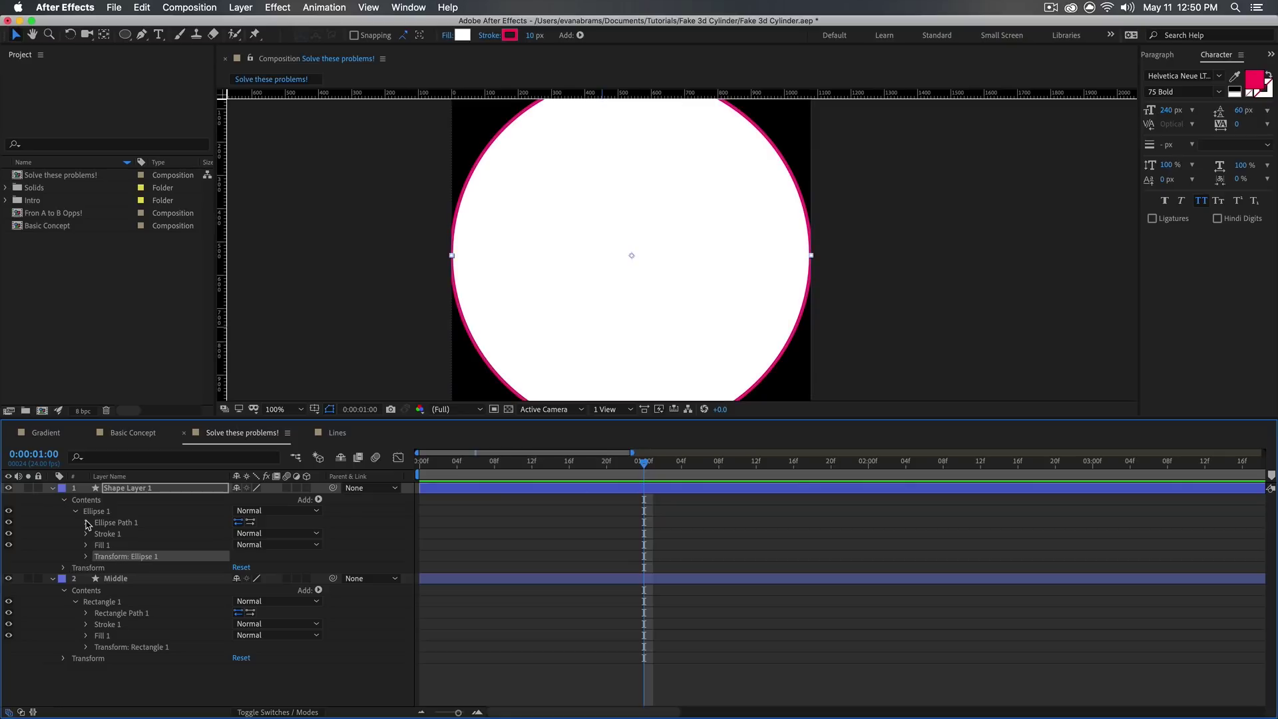
{"action": "left_click", "coordinate": [87, 523]}
{"action": "left_click", "coordinate": [253, 533]}
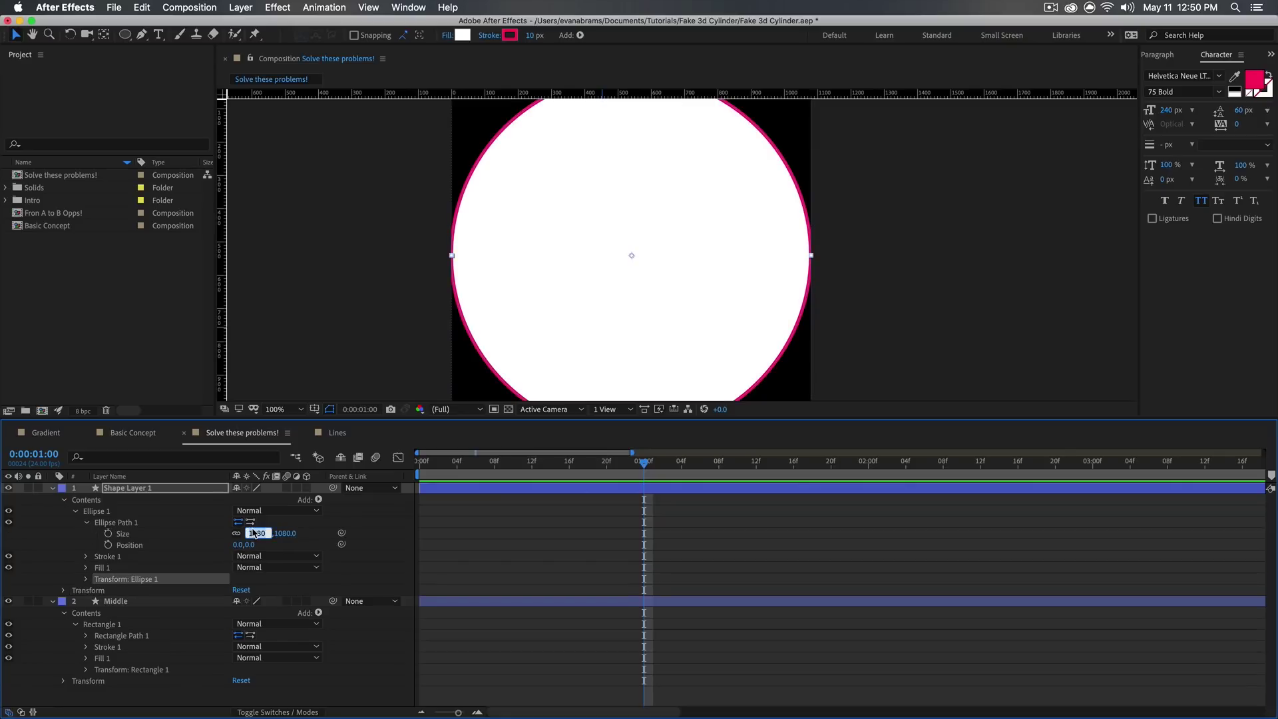
{"action": "type", "text": "400"}
{"action": "key", "text": "Return"}
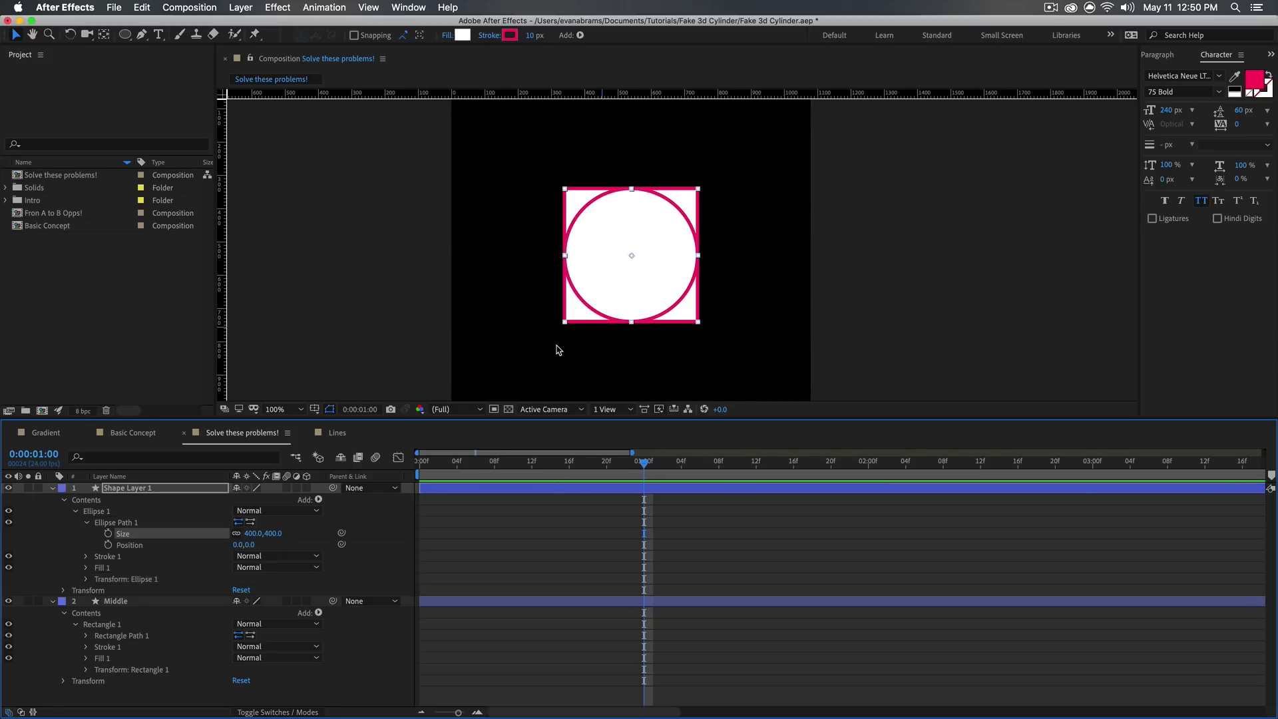
{"action": "left_click", "coordinate": [559, 350]}
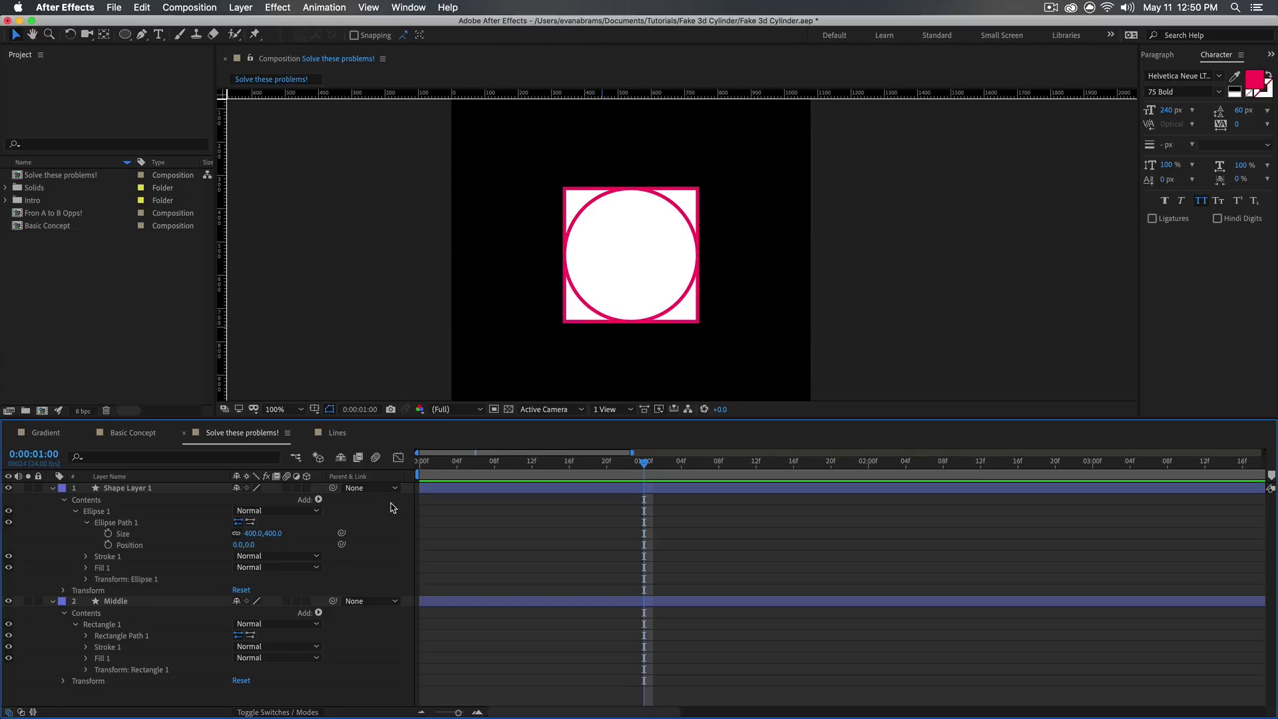
Test-move the circle right and undo twice, then reveal Middle's 400×400 Rectangle Path Size
{"action": "left_click", "coordinate": [644, 218]}
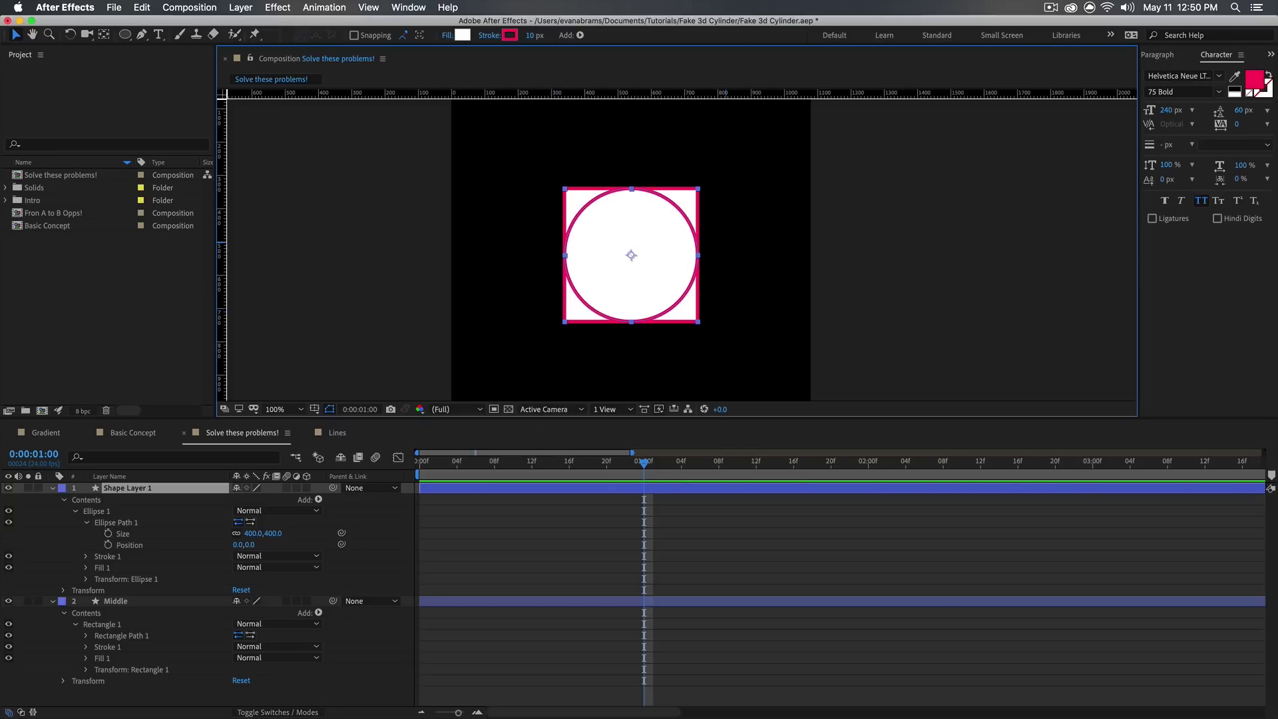
{"action": "left_click_drag", "start_coordinate": [639, 263], "coordinate": [705, 262]}
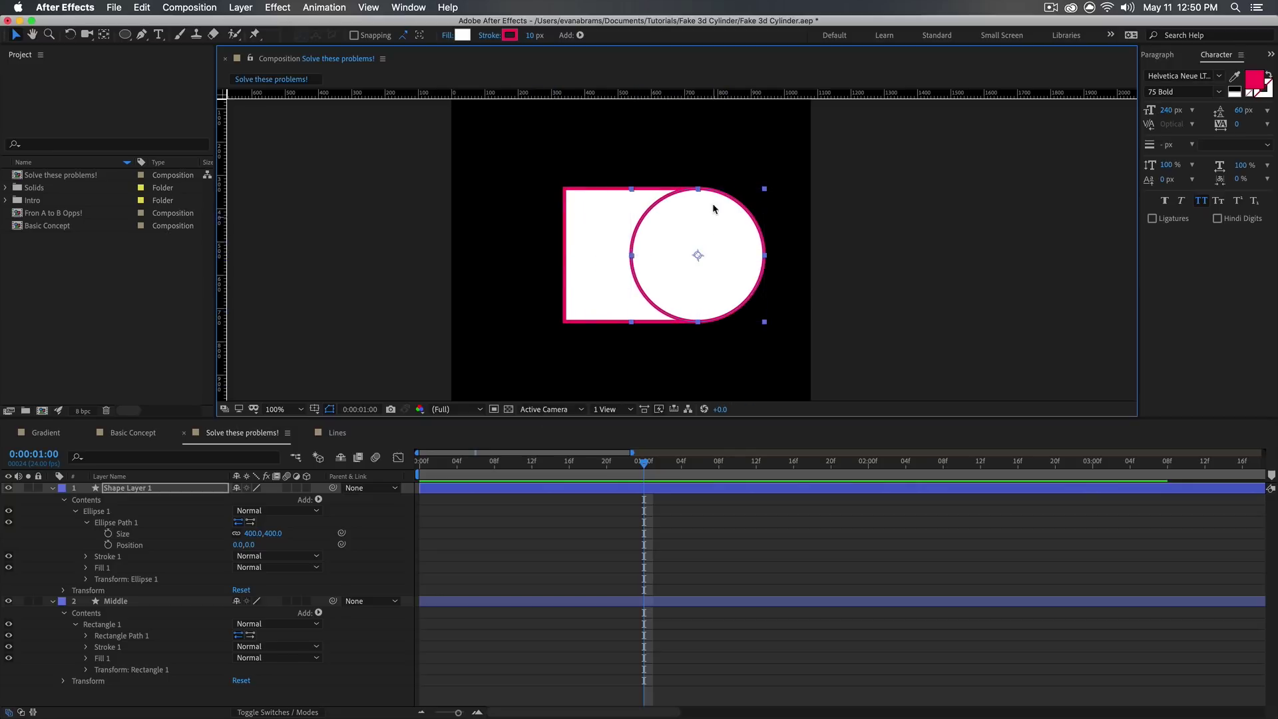
{"action": "key", "text": "super+z"}
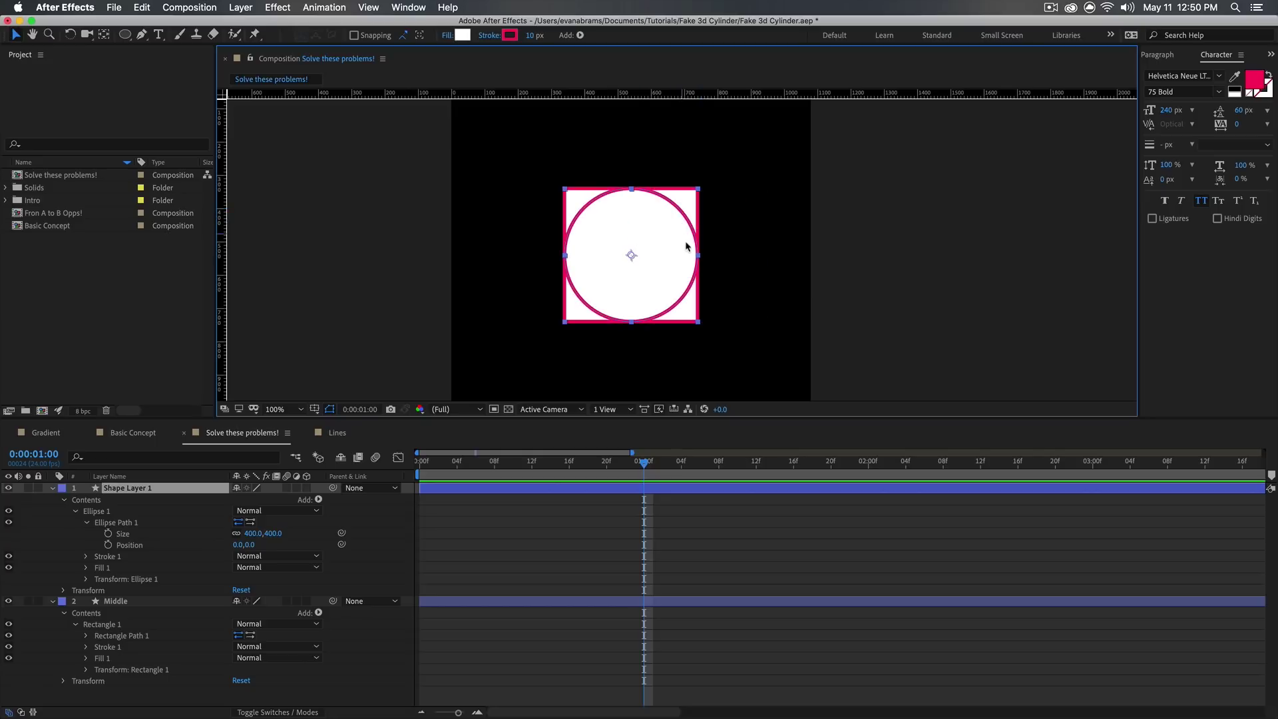
{"action": "left_click_drag", "start_coordinate": [650, 265], "coordinate": [717, 264]}
{"action": "key", "text": "super+z"}
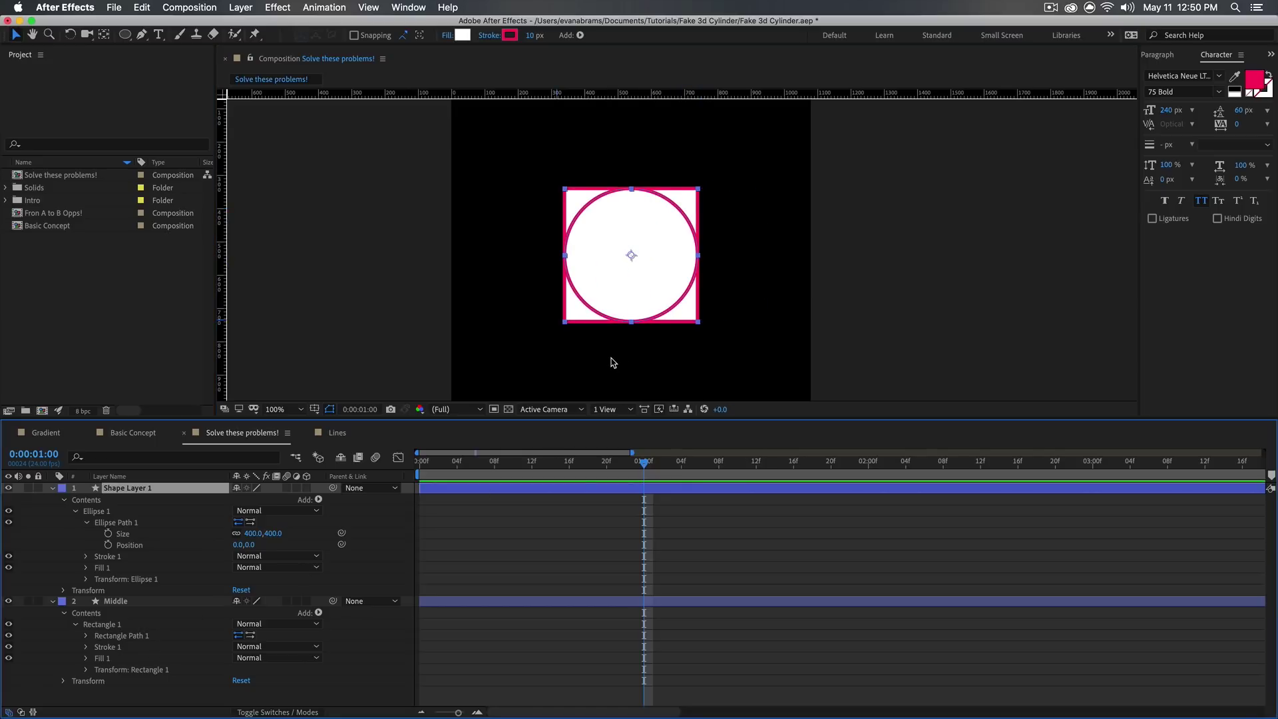
{"action": "left_click", "coordinate": [85, 637]}
{"action": "left_click", "coordinate": [131, 648]}
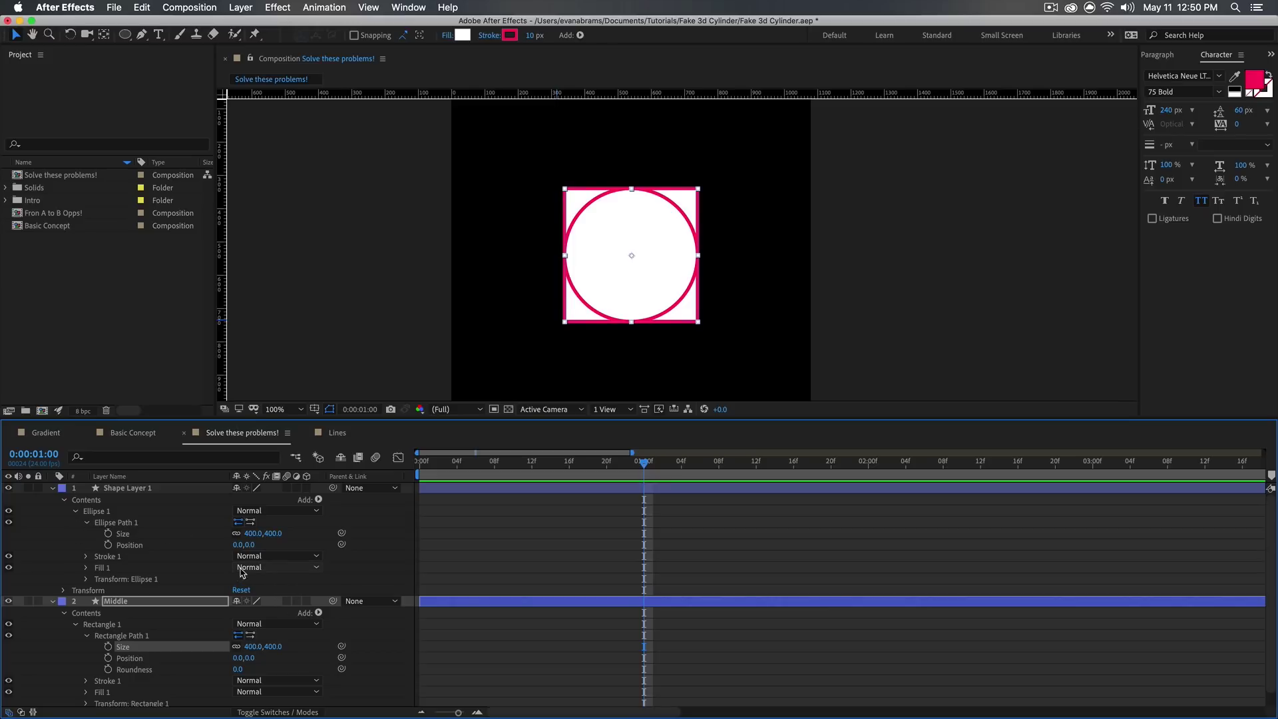
Test-nudge the circle and undo, then expand its Transform: Ellipse 1 Position property
{"action": "left_click", "coordinate": [110, 489]}
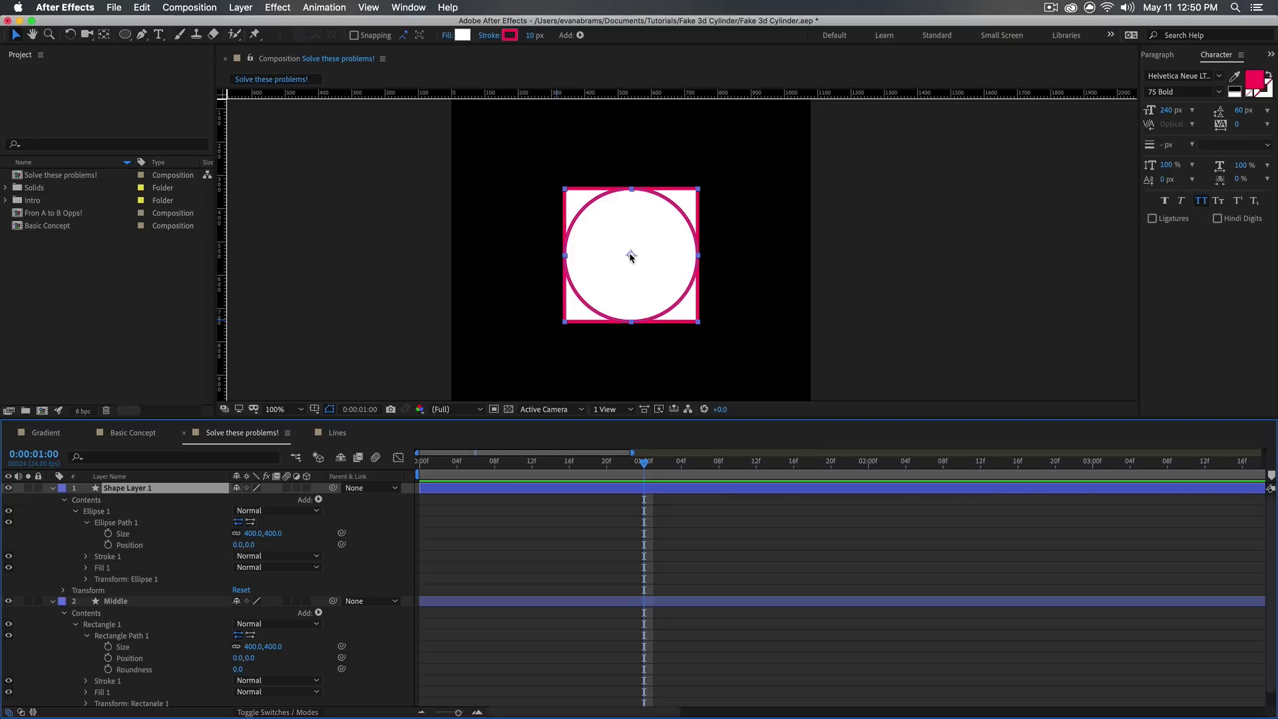
{"action": "left_click_drag", "start_coordinate": [629, 256], "coordinate": [656, 252]}
{"action": "key", "text": "super+z"}
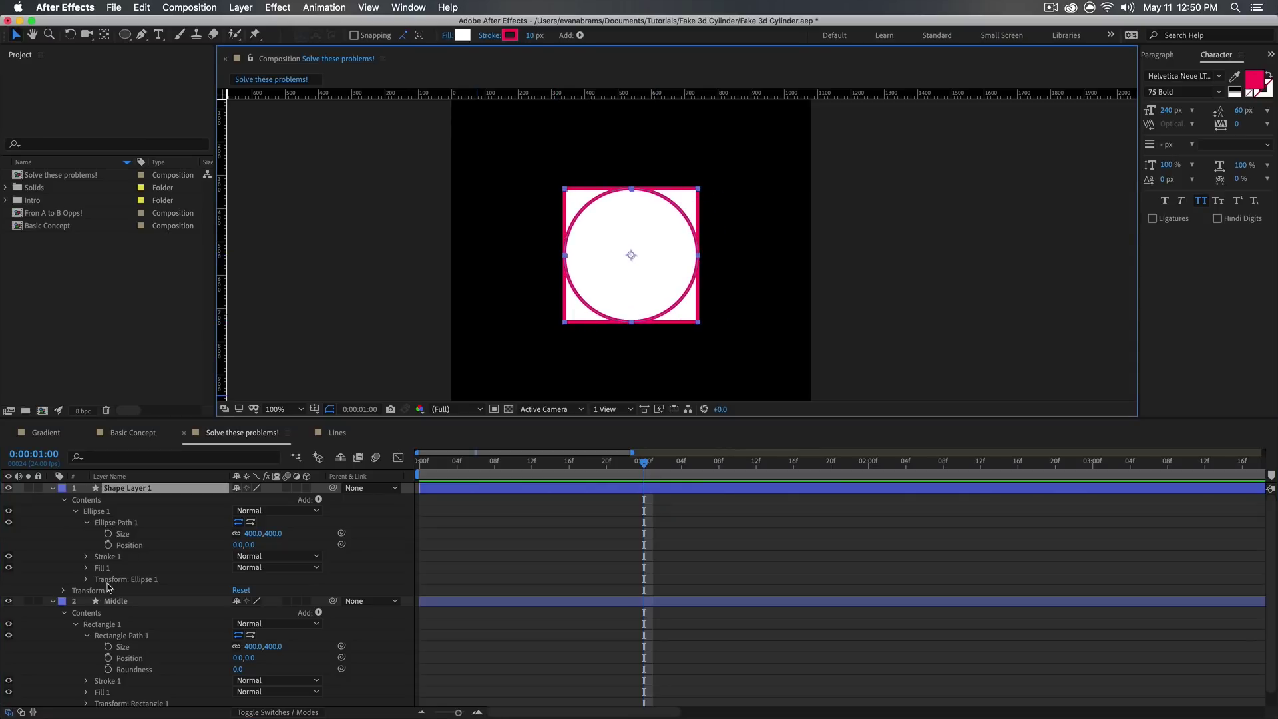
{"action": "left_click", "coordinate": [87, 579]}
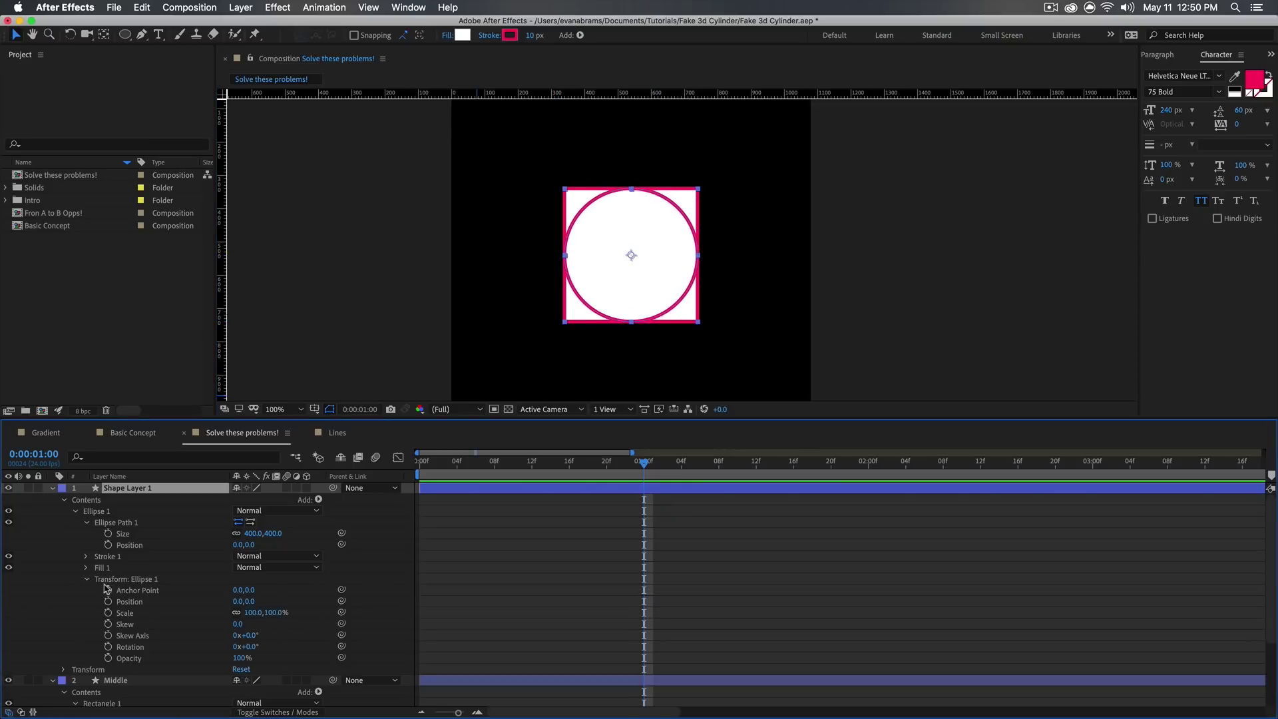
{"action": "left_click", "coordinate": [131, 546]}
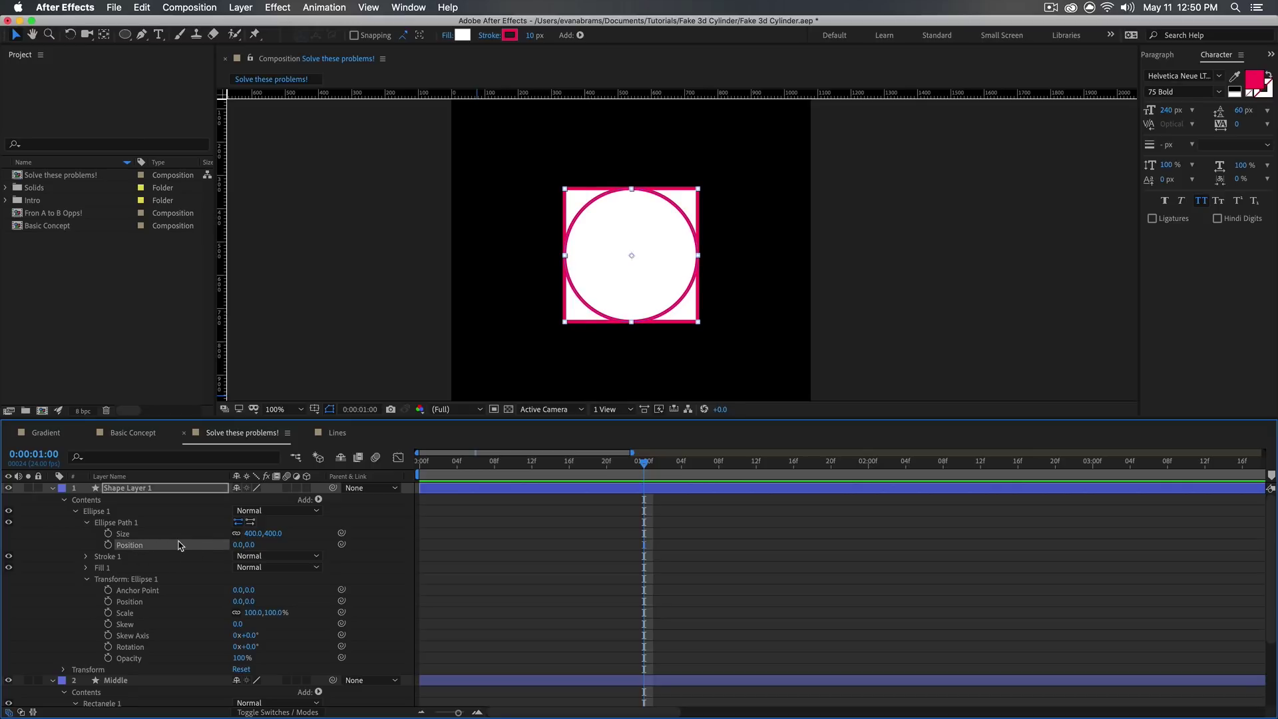
{"action": "left_click", "coordinate": [459, 498]}
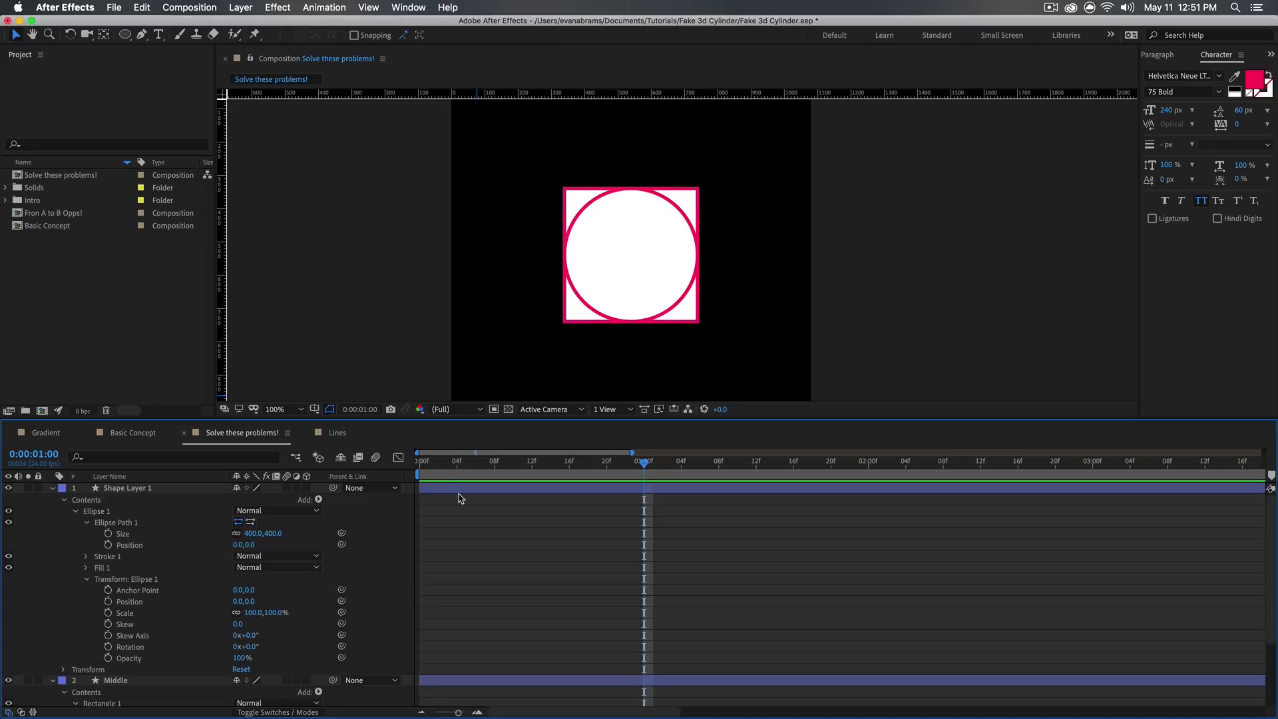
{"action": "left_click", "coordinate": [125, 579]}
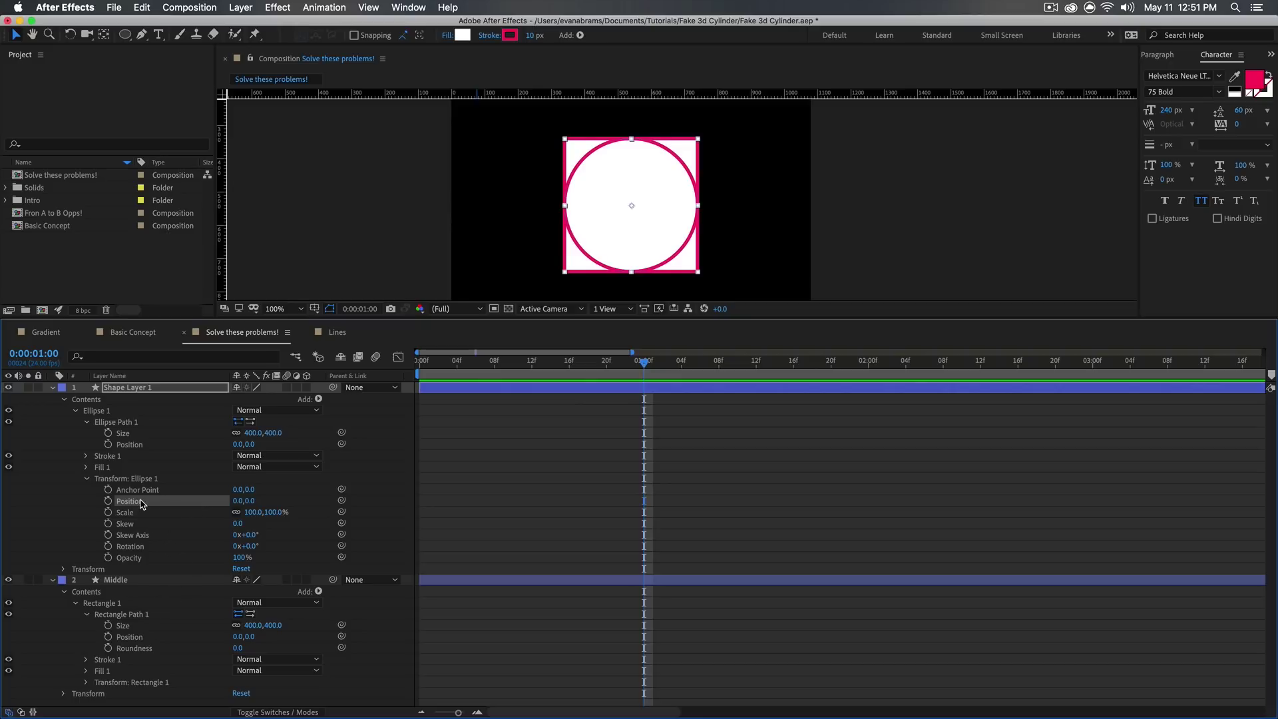
Add a Position expression linked to Middle's Size: var d=...size[0]; [d/2,0]
{"action": "left_click", "coordinate": [109, 500], "text": "alt"}
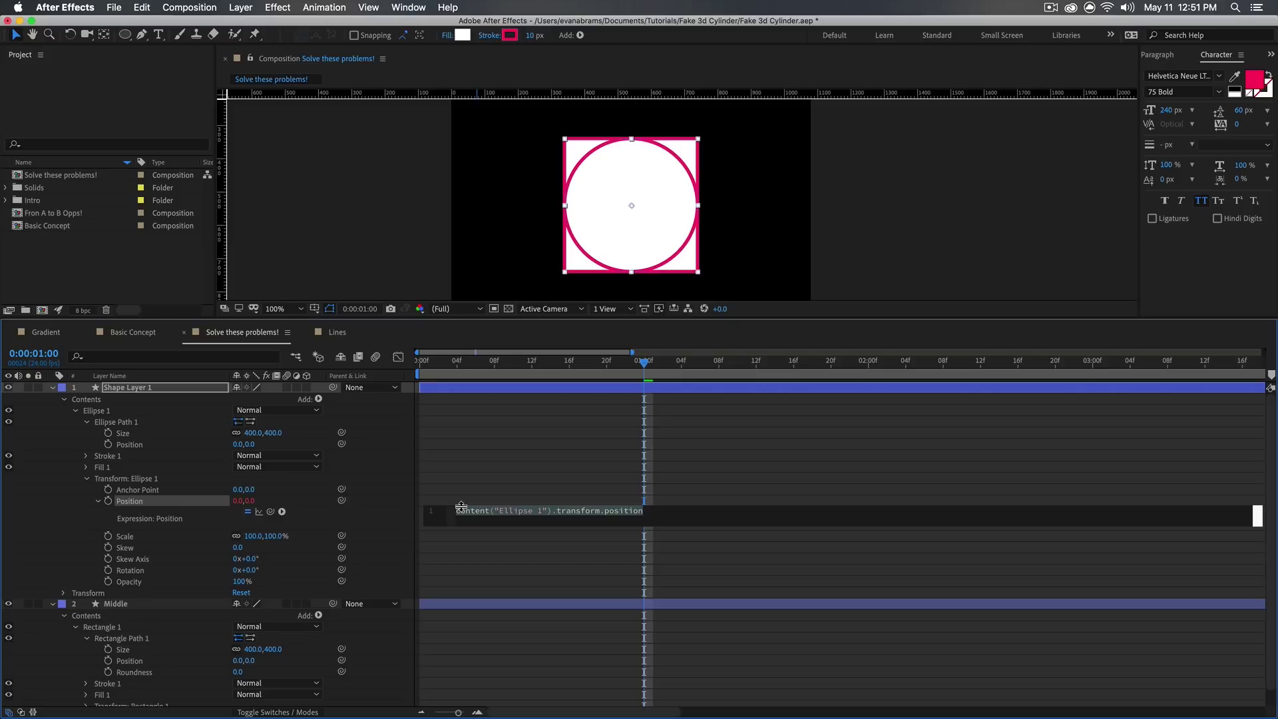
{"action": "type", "text": "d"}
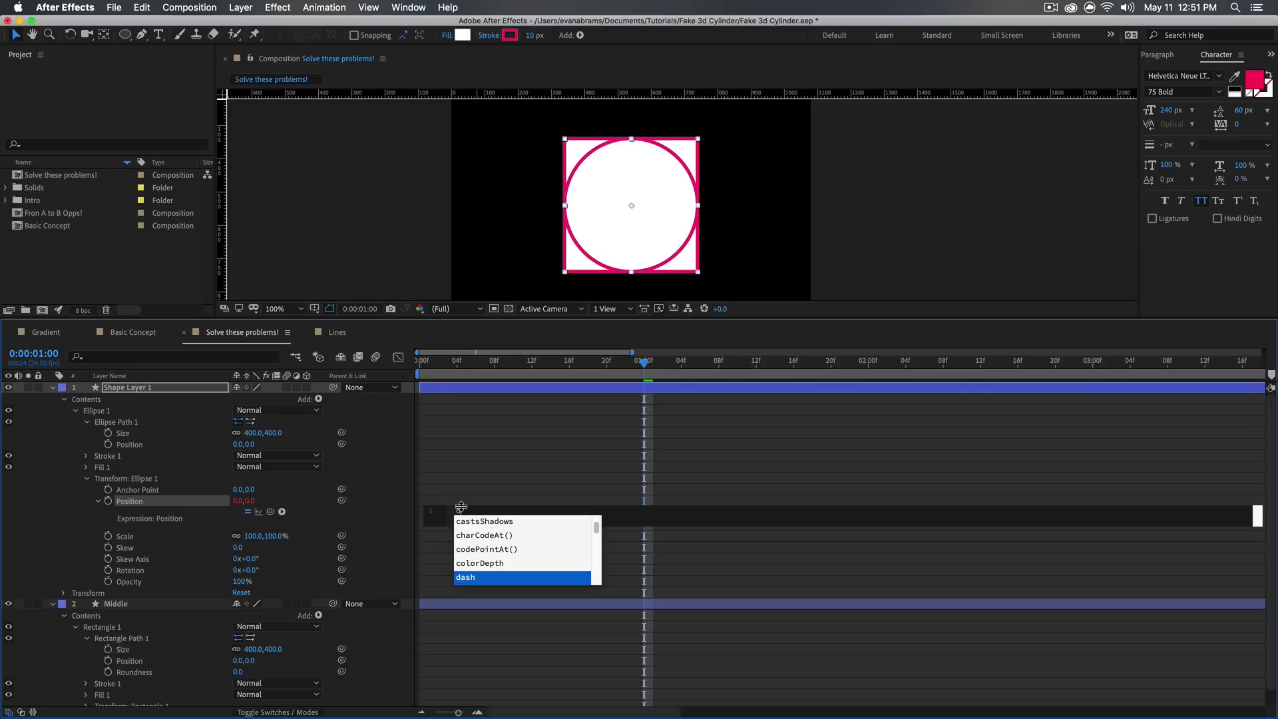
{"action": "type", "text": "var d="}
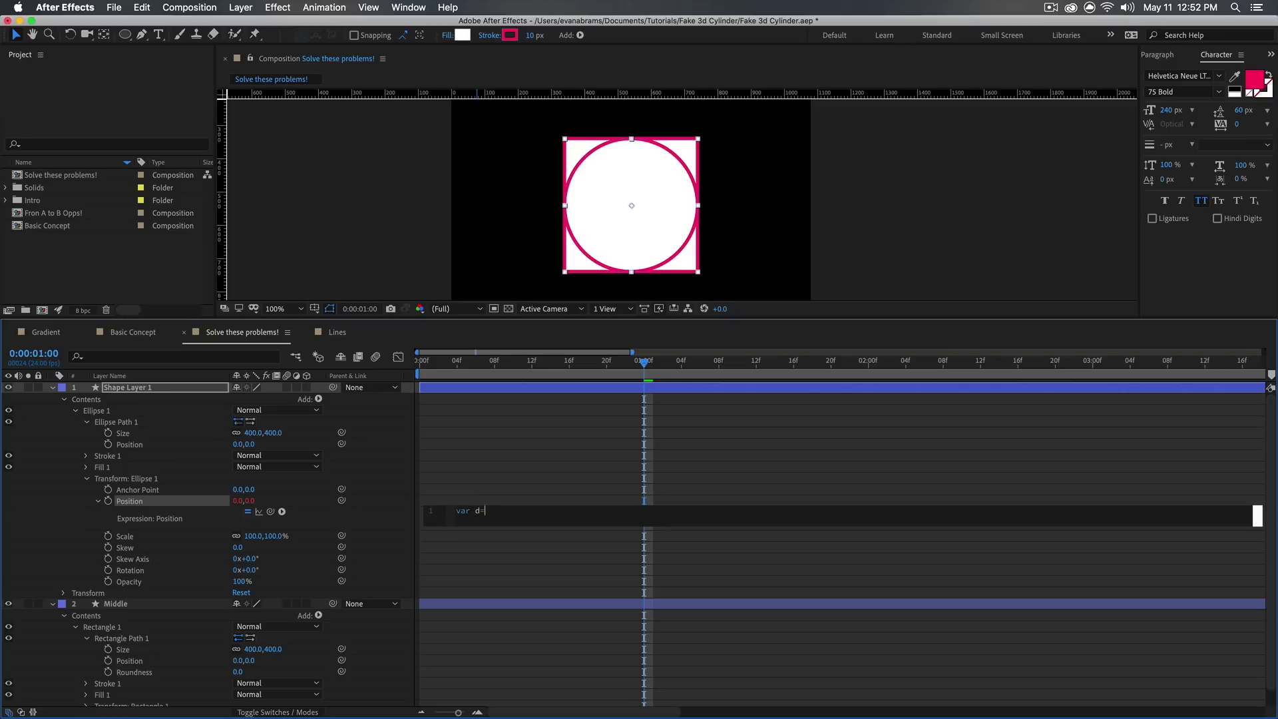
{"action": "left_click_drag", "start_coordinate": [269, 511], "coordinate": [255, 654]}
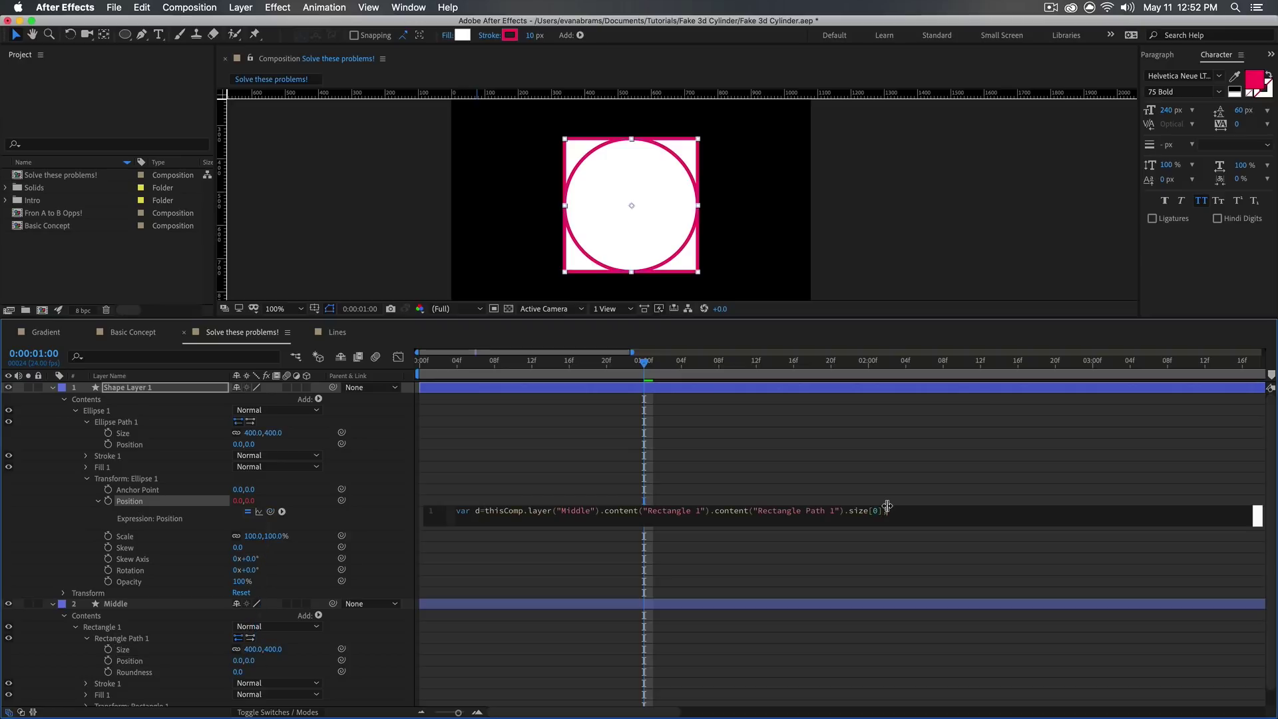
{"action": "type", "text": ";"}
{"action": "key", "text": "Return"}
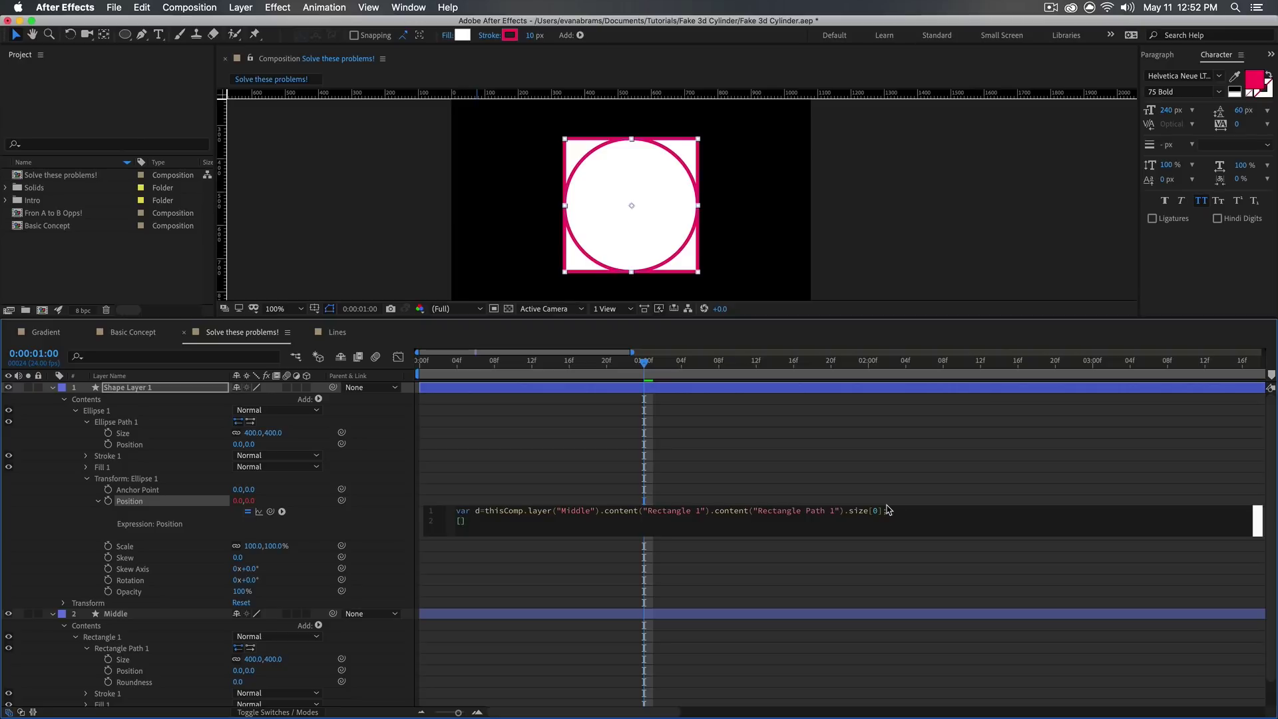
{"action": "type", "text": "d"}
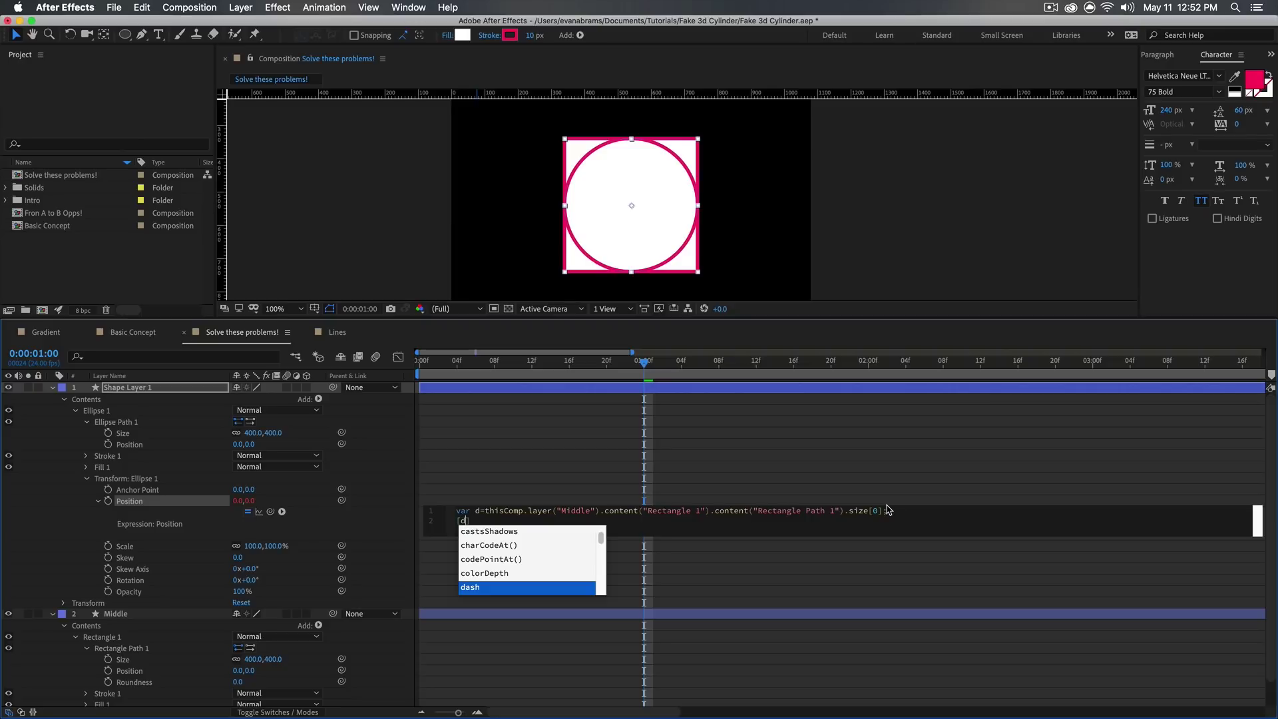
{"action": "type", "text": "/2,0"}
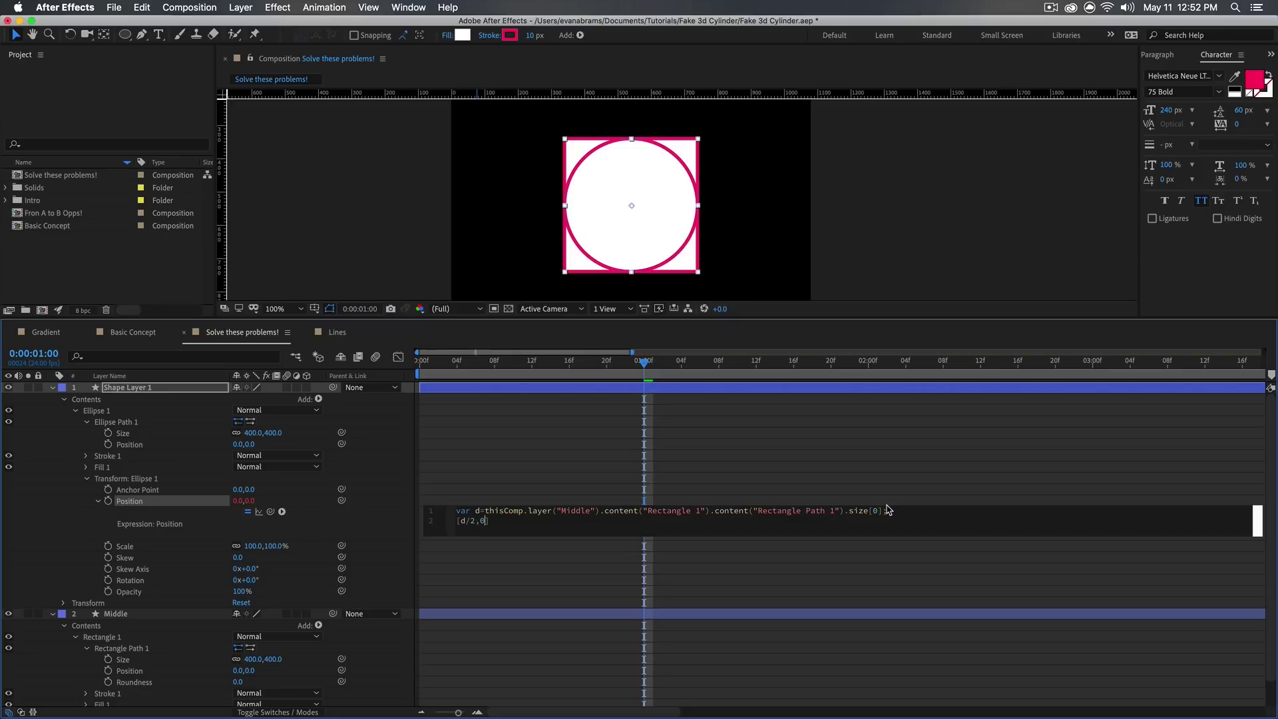
{"action": "double_click", "coordinate": [465, 520]}
{"action": "left_click", "coordinate": [546, 555]}
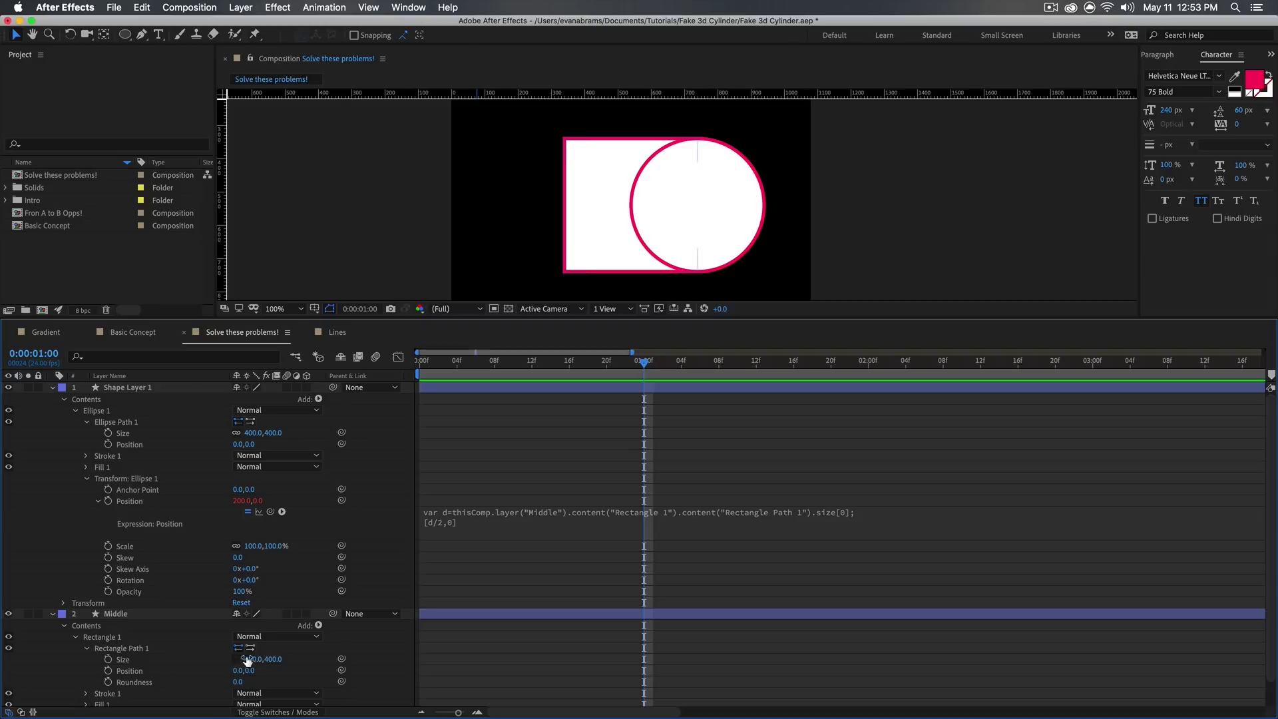
Name the circle Top, duplicate it as Bottom, and send Bottom to the stack's bottom
{"action": "left_click_drag", "start_coordinate": [247, 661], "coordinate": [292, 665]}
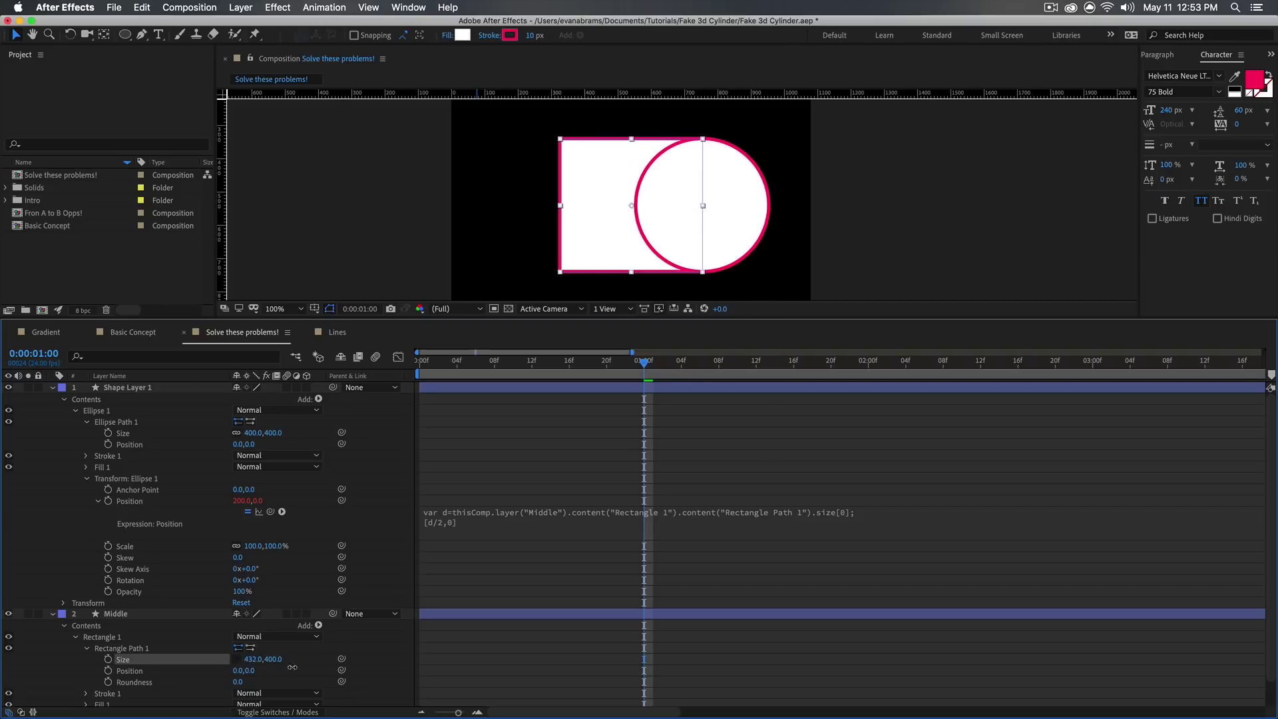
{"action": "left_click", "coordinate": [184, 389]}
{"action": "type", "text": "Top"}
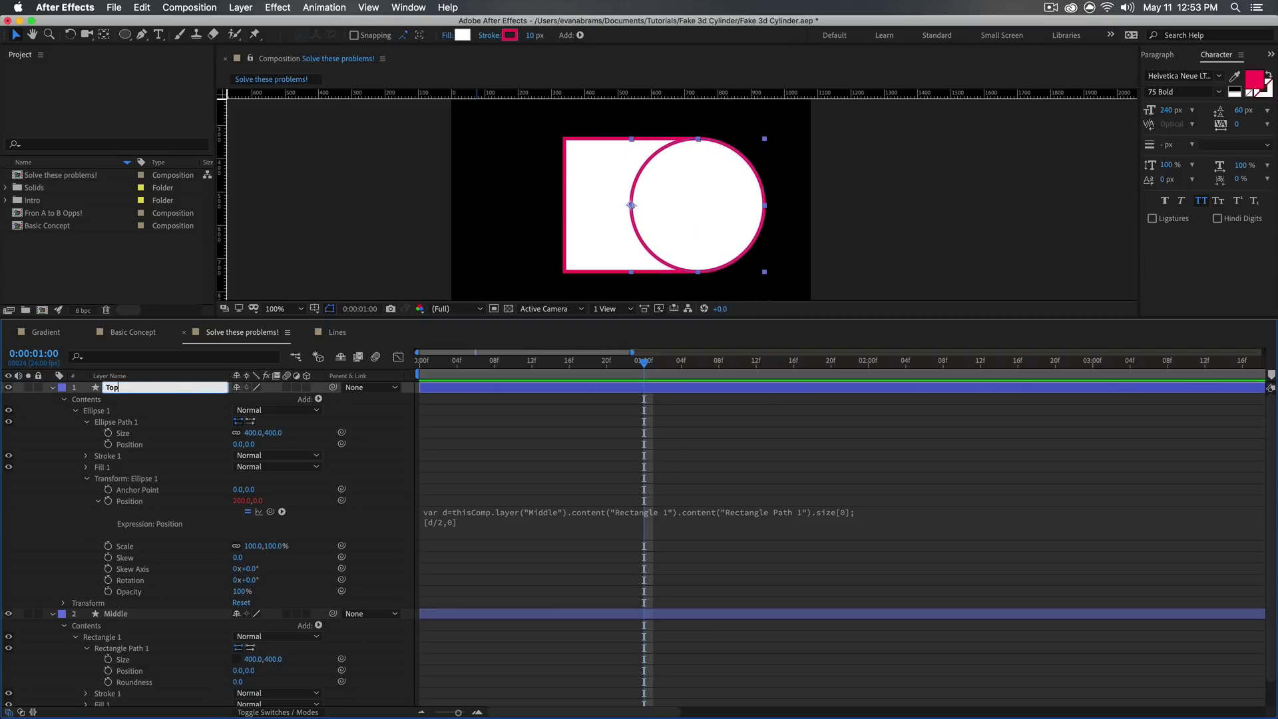
{"action": "key", "text": "Return"}
{"action": "key", "text": "super+d"}
{"action": "key", "text": "Return"}
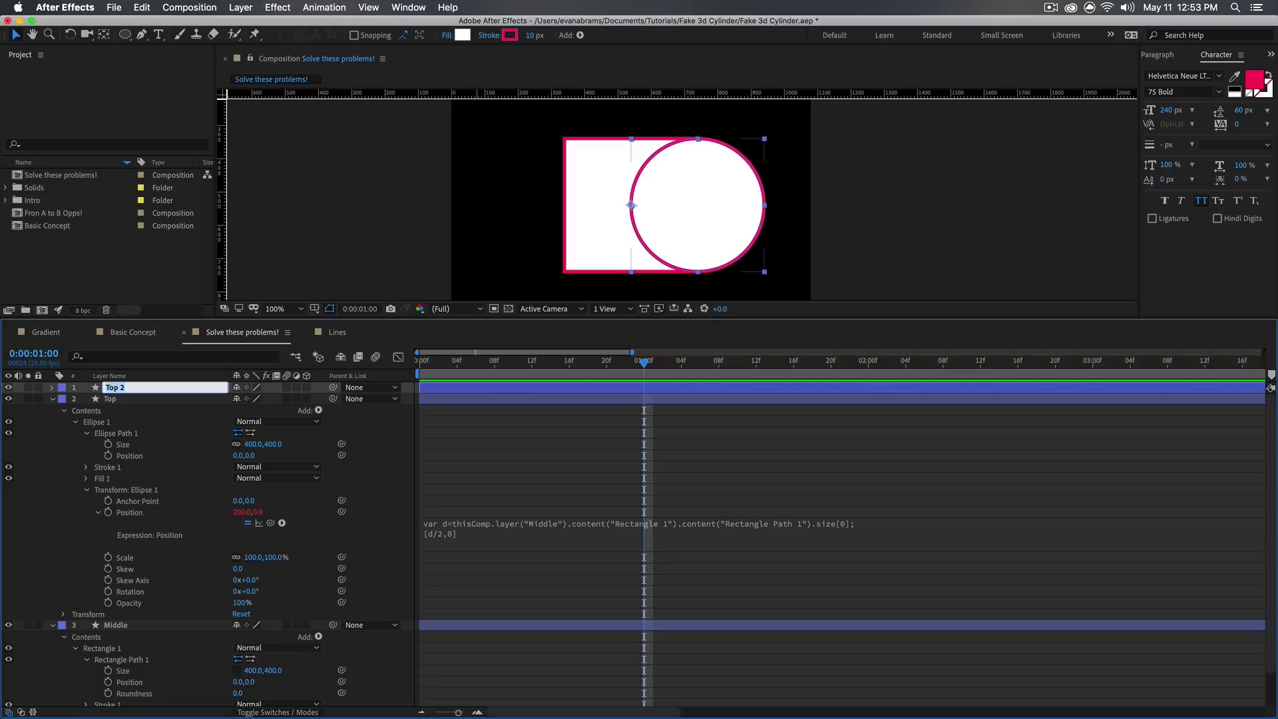
{"action": "type", "text": "Bottom"}
{"action": "key", "text": "Return"}
{"action": "key", "text": "super+shift+bracketleft"}
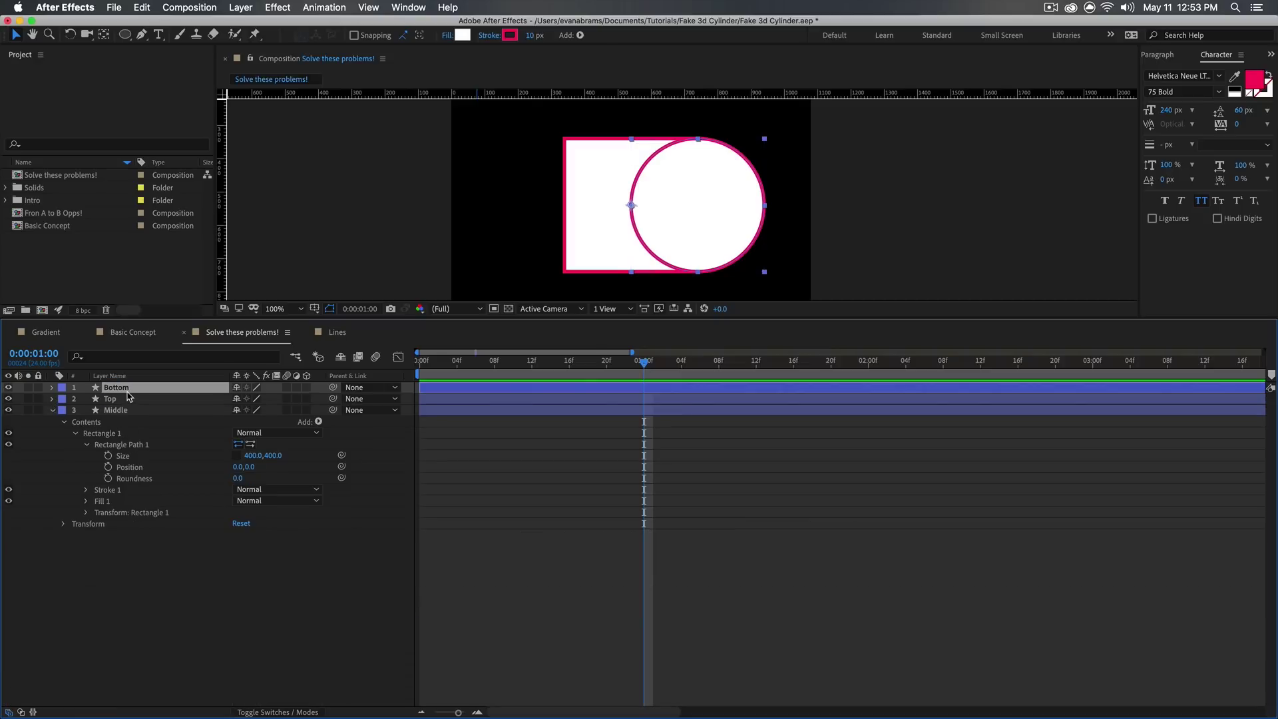
Change Bottom's position expression second line to [d/-2,0]
{"action": "left_click", "coordinate": [53, 400]}
{"action": "left_click", "coordinate": [52, 400]}
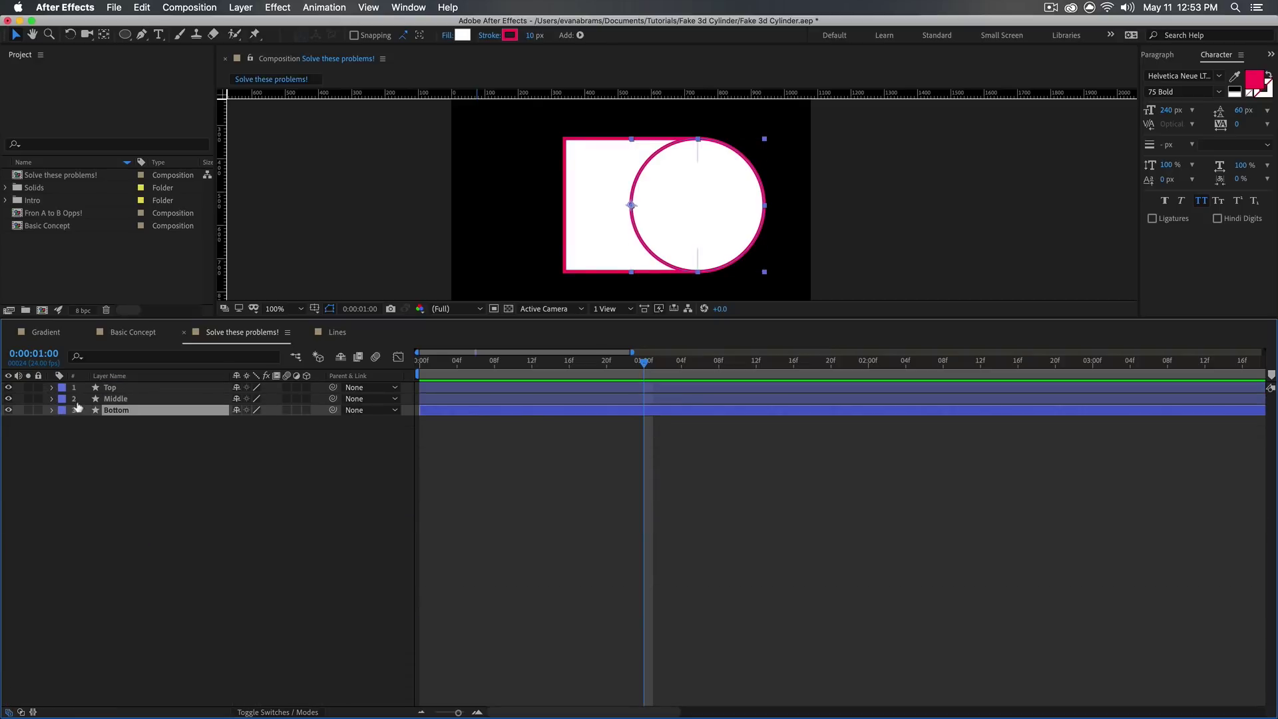
{"action": "left_click", "coordinate": [52, 410]}
{"action": "left_click", "coordinate": [64, 423]}
{"action": "key", "text": "e"}
{"action": "key", "text": "e"}
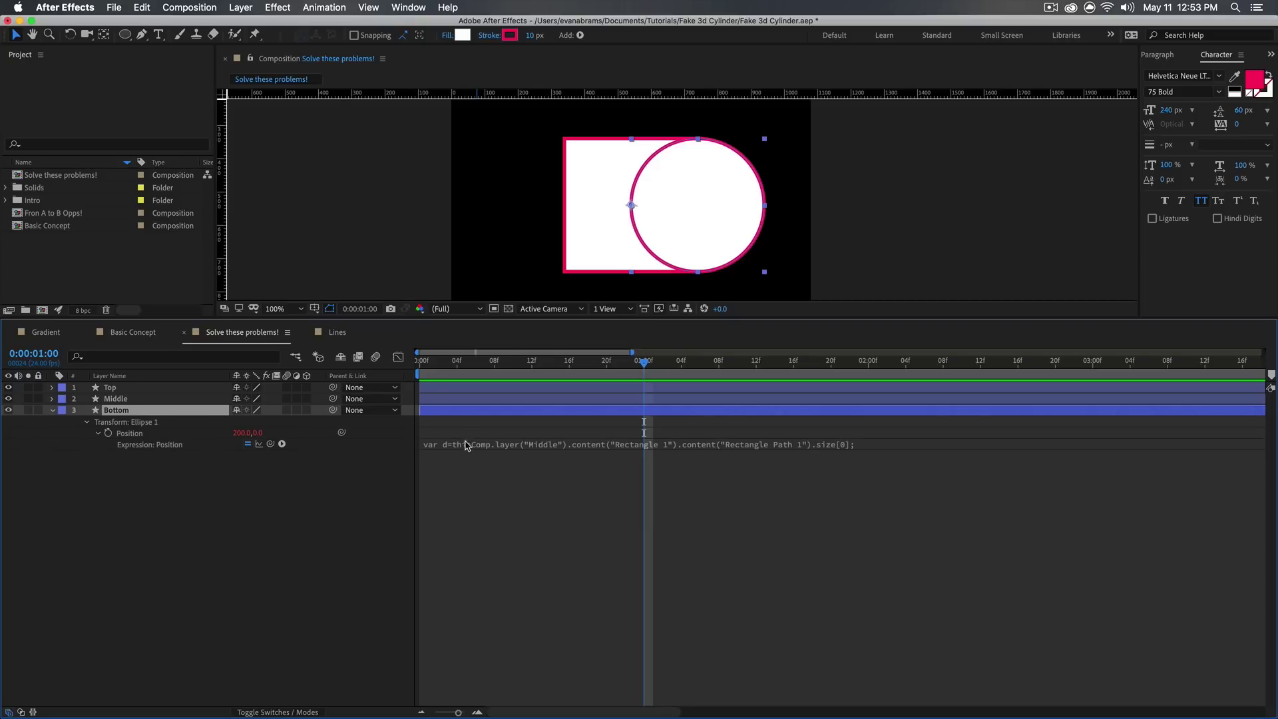
{"action": "left_click", "coordinate": [461, 449]}
{"action": "type", "text": "[d/2,0]"}
{"action": "left_click", "coordinate": [437, 452]}
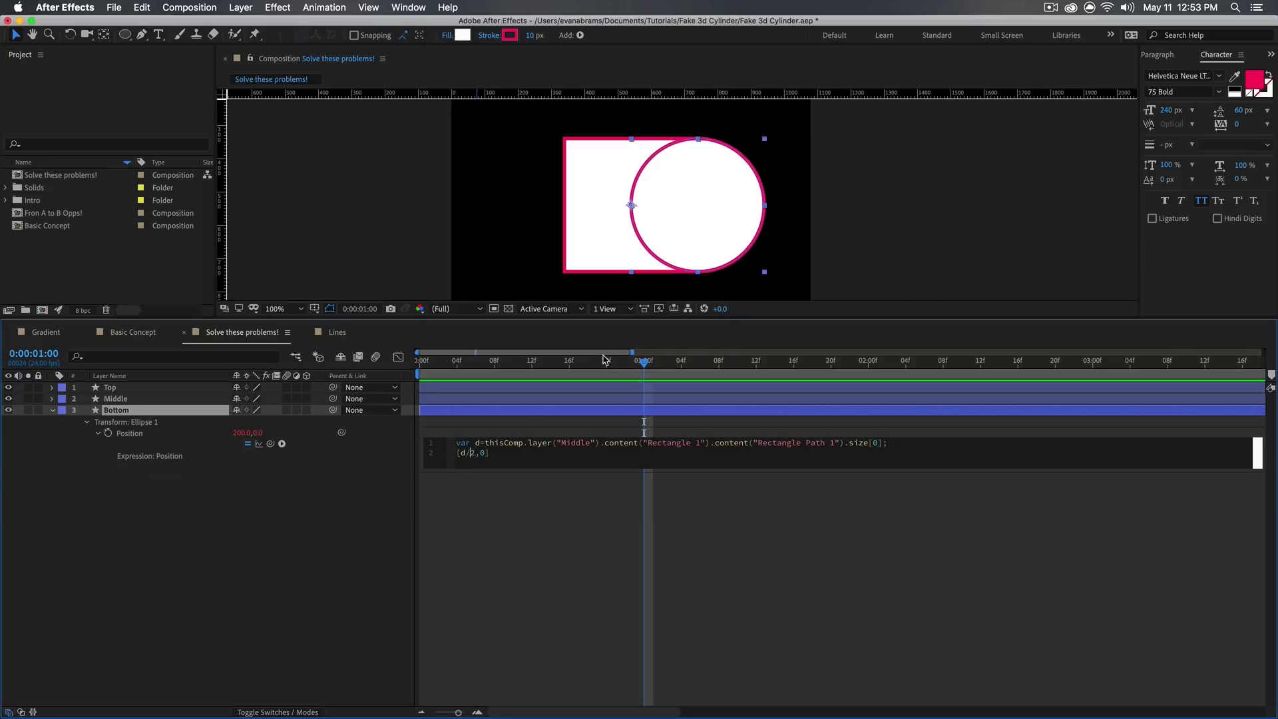
{"action": "left_click", "coordinate": [605, 360]}
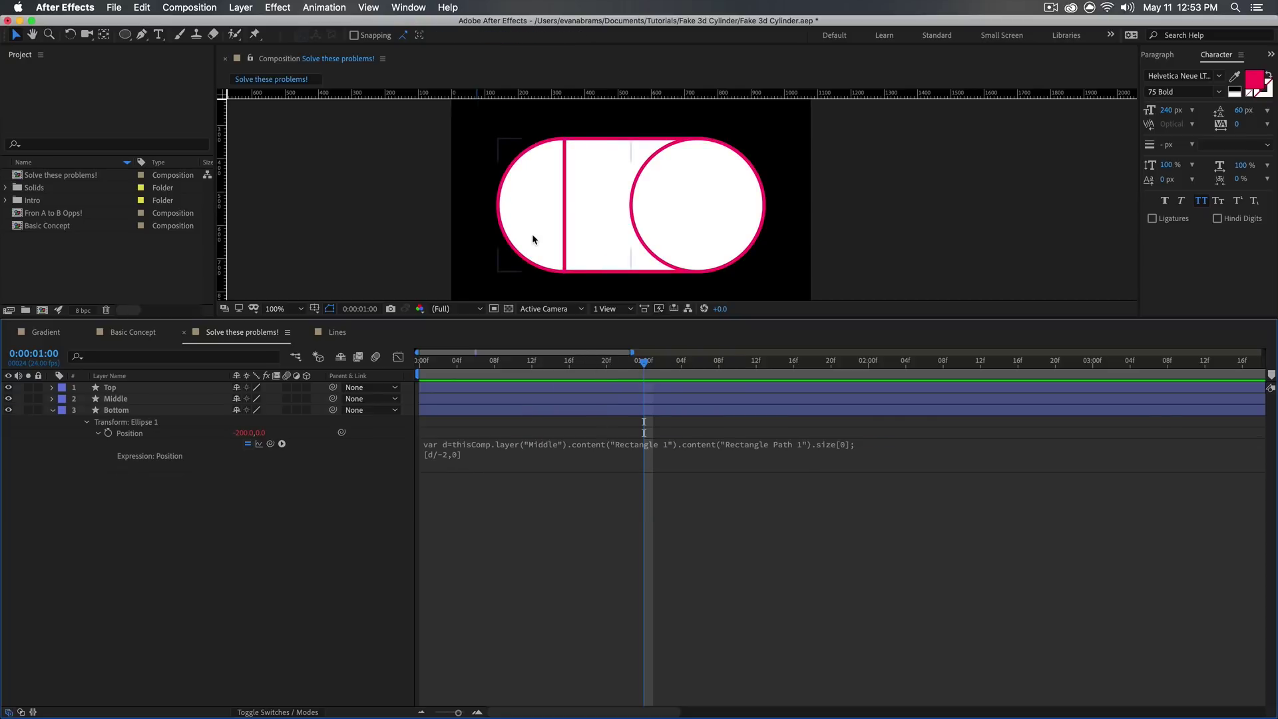
{"action": "left_click", "coordinate": [540, 173]}
{"action": "left_click", "coordinate": [114, 399]}
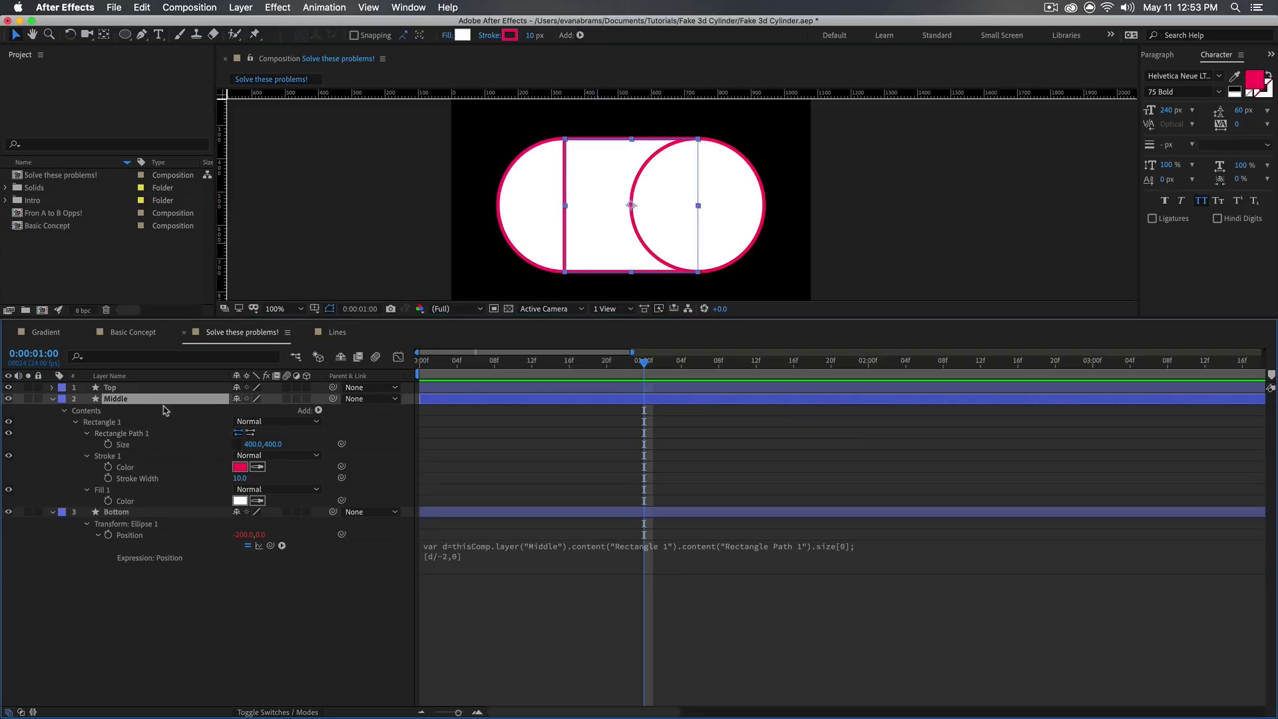
{"action": "left_click_drag", "start_coordinate": [261, 444], "coordinate": [259, 450]}
{"action": "left_click", "coordinate": [657, 203]}
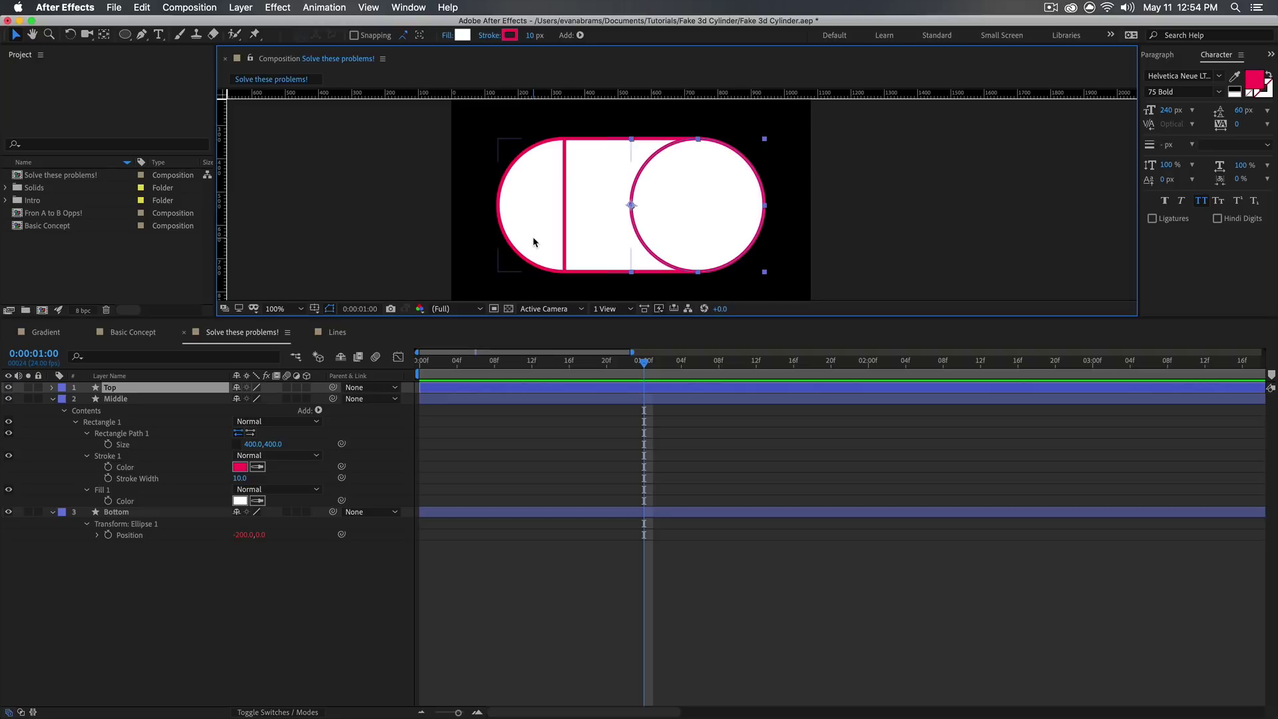
Pick-whip Bottom's Ellipse Path 1 Size to Top's Size
{"action": "left_click", "coordinate": [88, 513]}
{"action": "key", "text": "u"}
{"action": "key", "text": "u"}
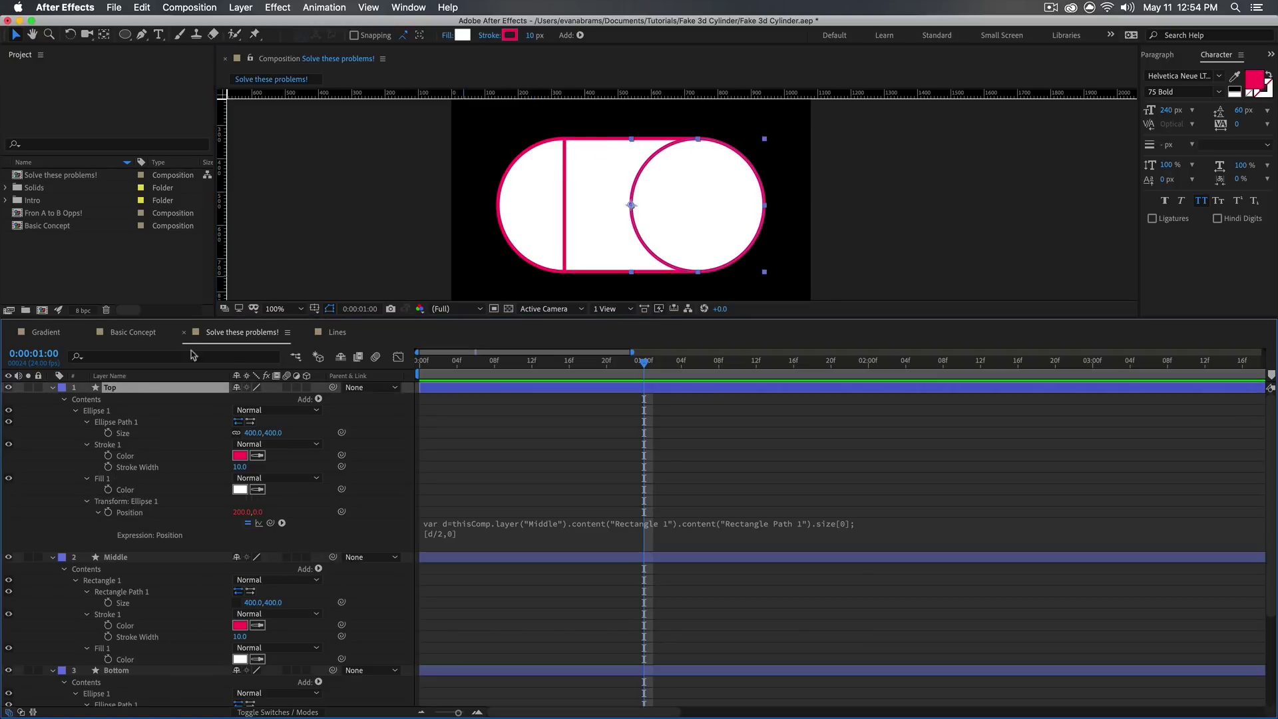
{"action": "left_click", "coordinate": [52, 557]}
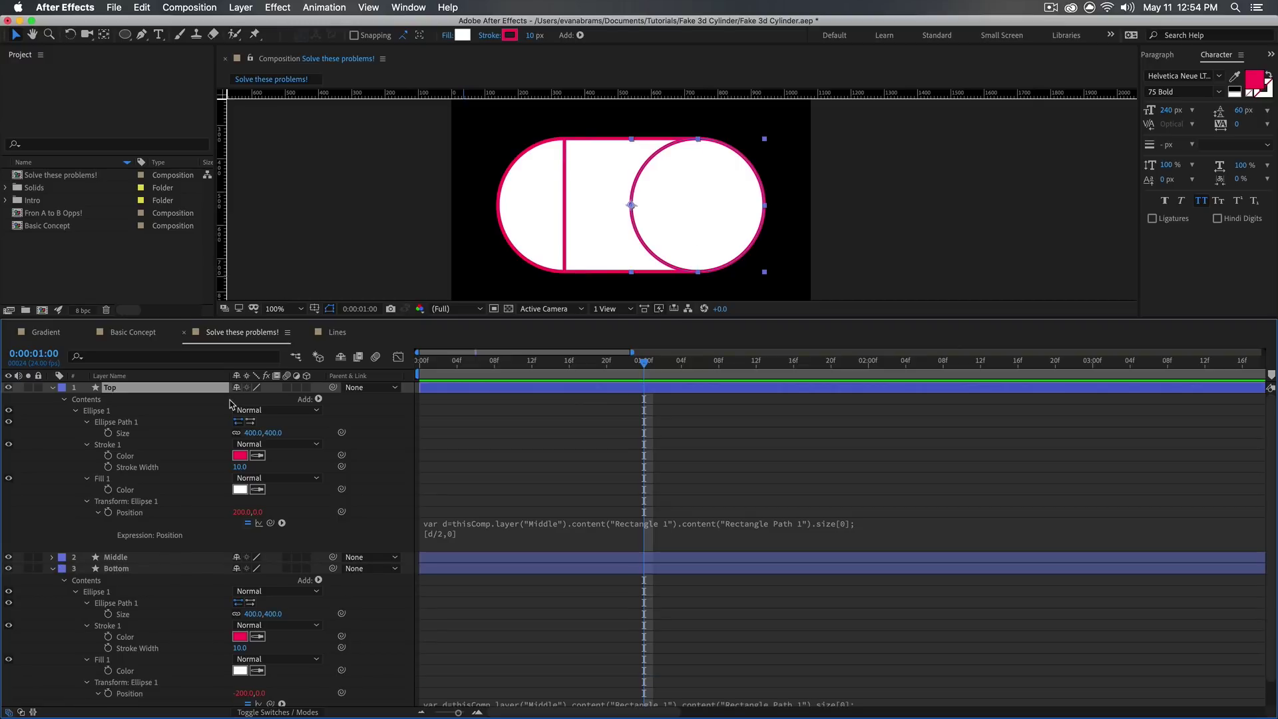
{"action": "left_click", "coordinate": [151, 433]}
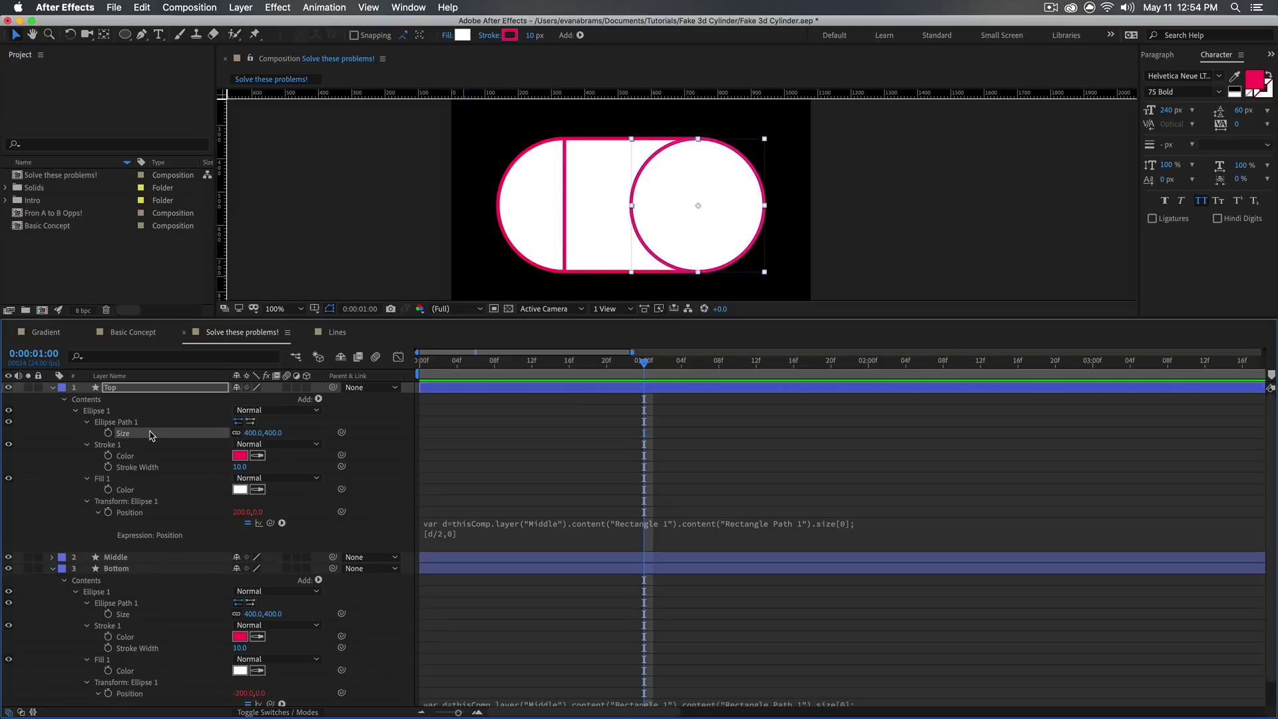
{"action": "left_click", "coordinate": [128, 614]}
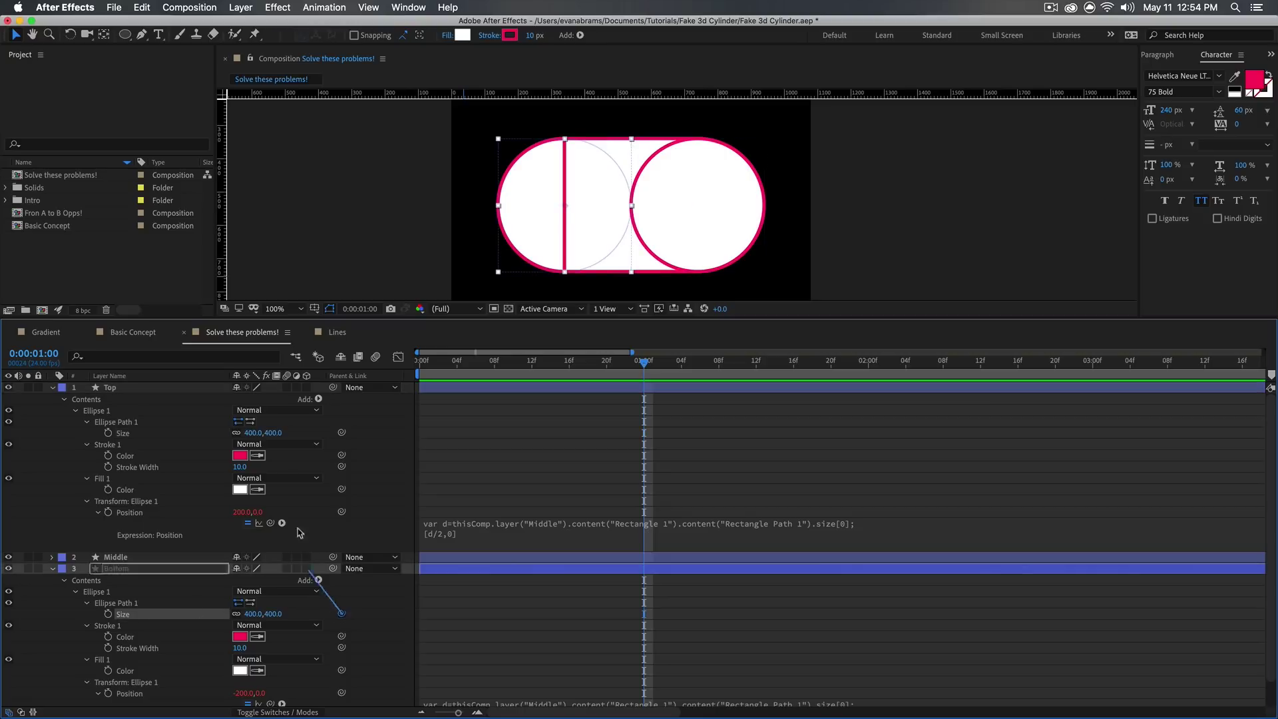
{"action": "left_click_drag", "start_coordinate": [342, 613], "coordinate": [263, 433]}
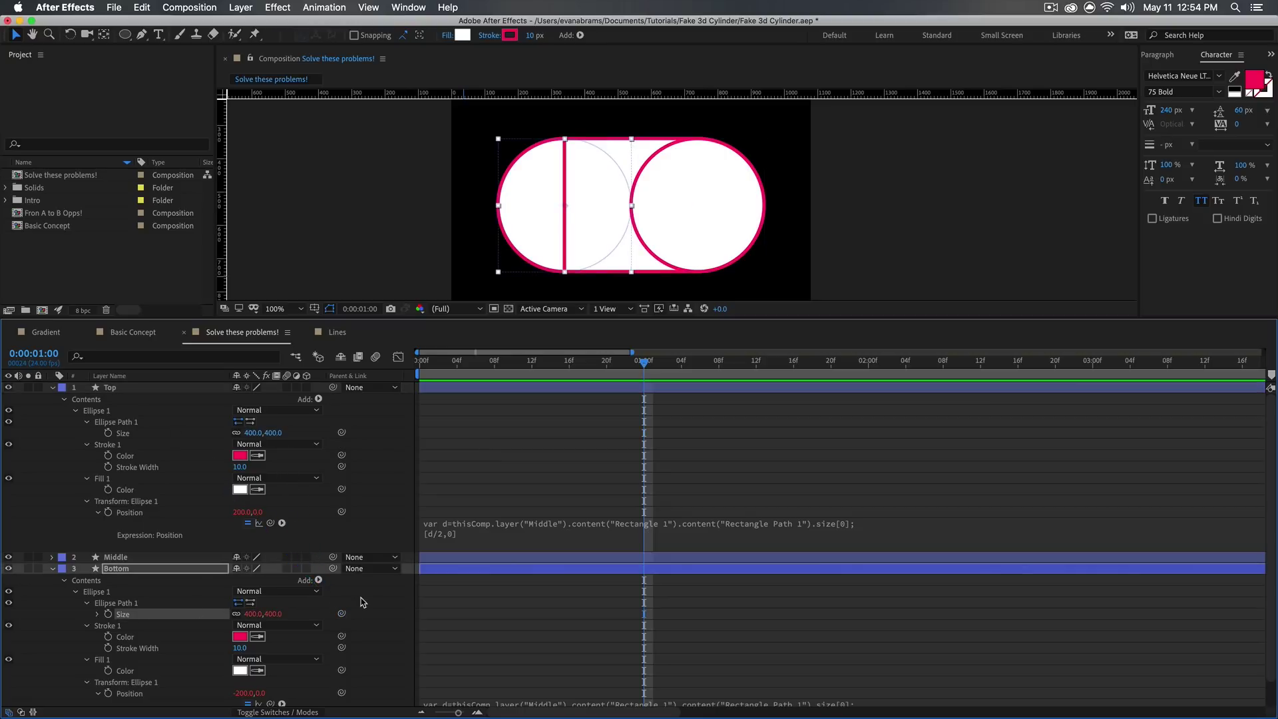
Collapse both circles' path, stroke and fill groups and reveal Top's transform properties
{"action": "left_click", "coordinate": [369, 605]}
{"action": "left_click", "coordinate": [87, 603]}
{"action": "left_click", "coordinate": [87, 625]}
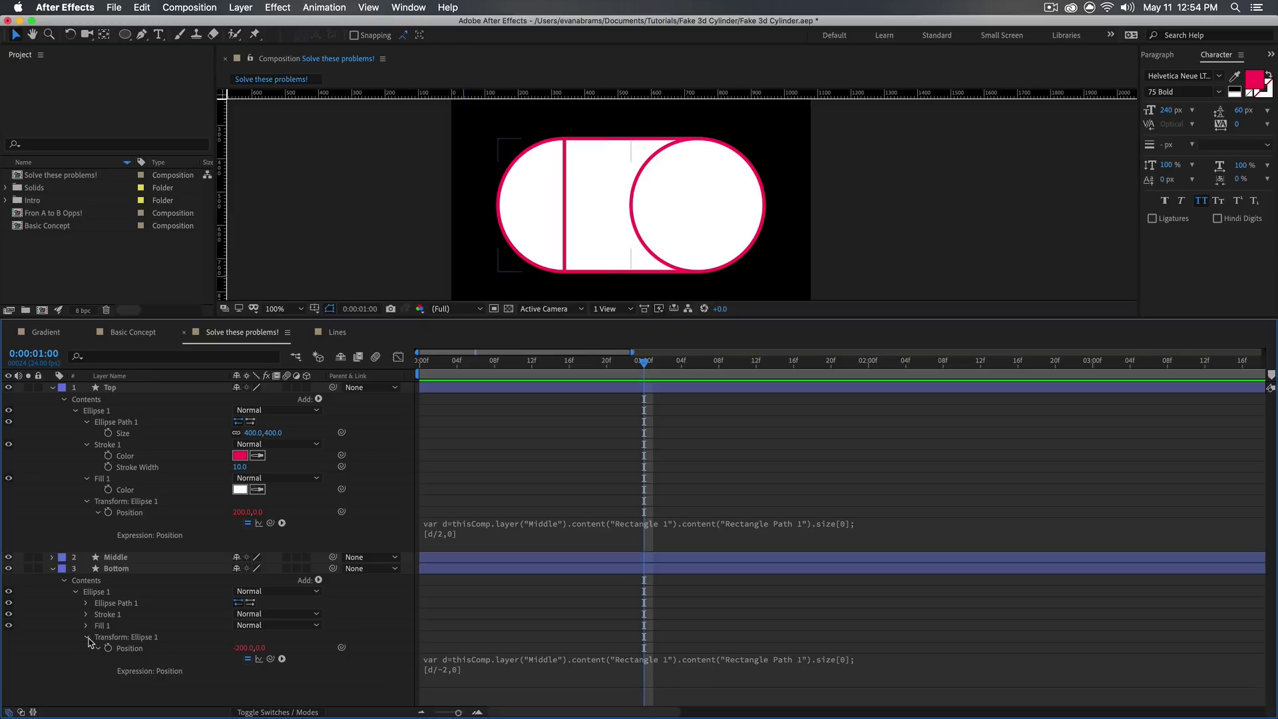
{"action": "left_click", "coordinate": [86, 421]}
{"action": "left_click", "coordinate": [86, 434]}
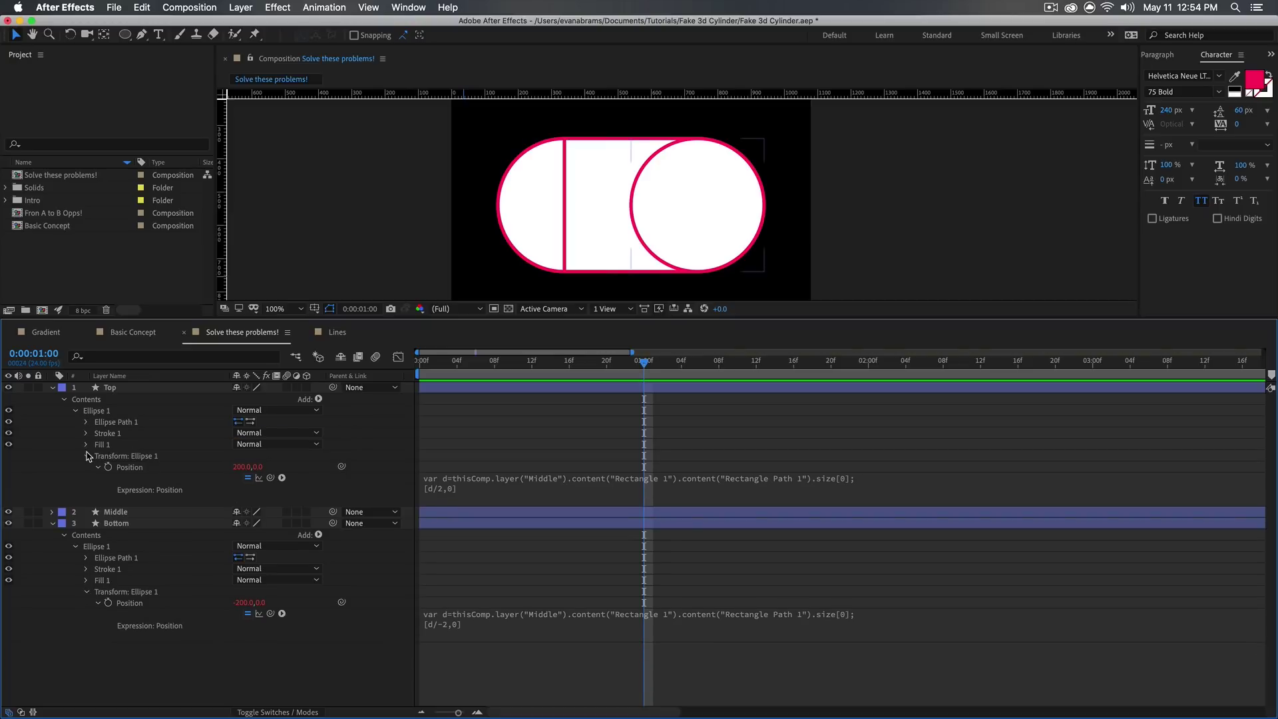
{"action": "left_click", "coordinate": [111, 456]}
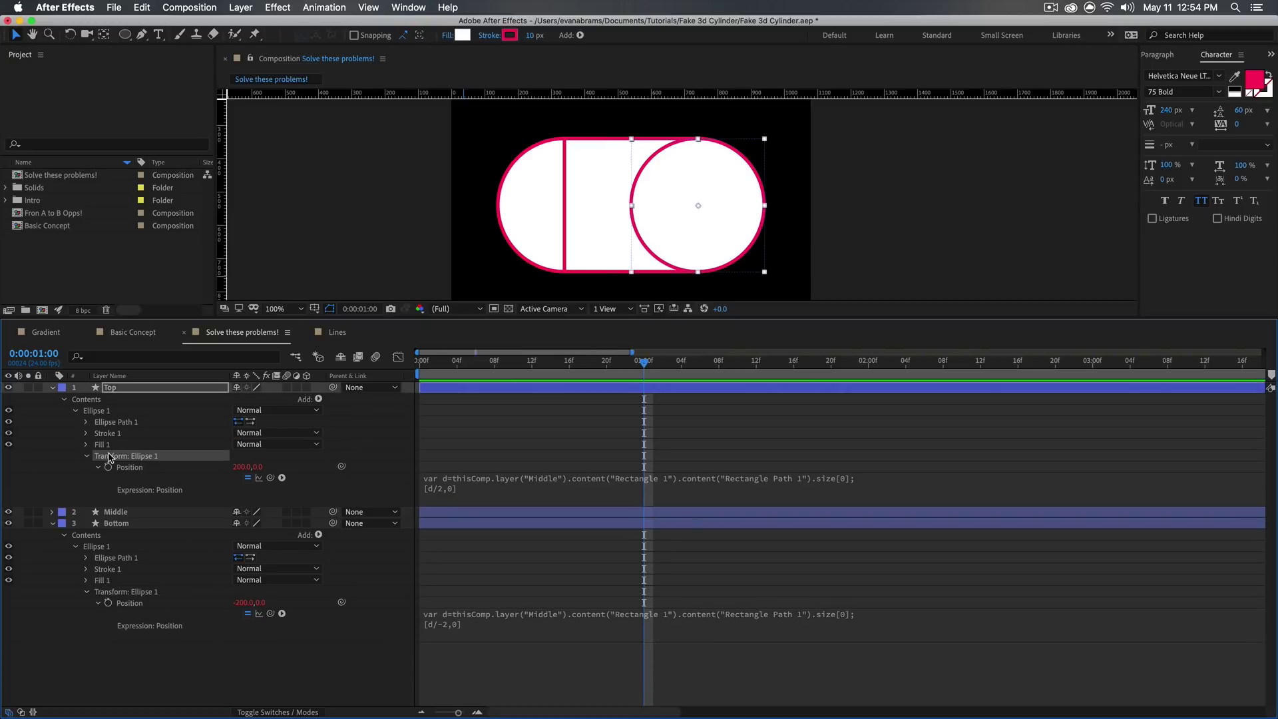
{"action": "left_click", "coordinate": [87, 456]}
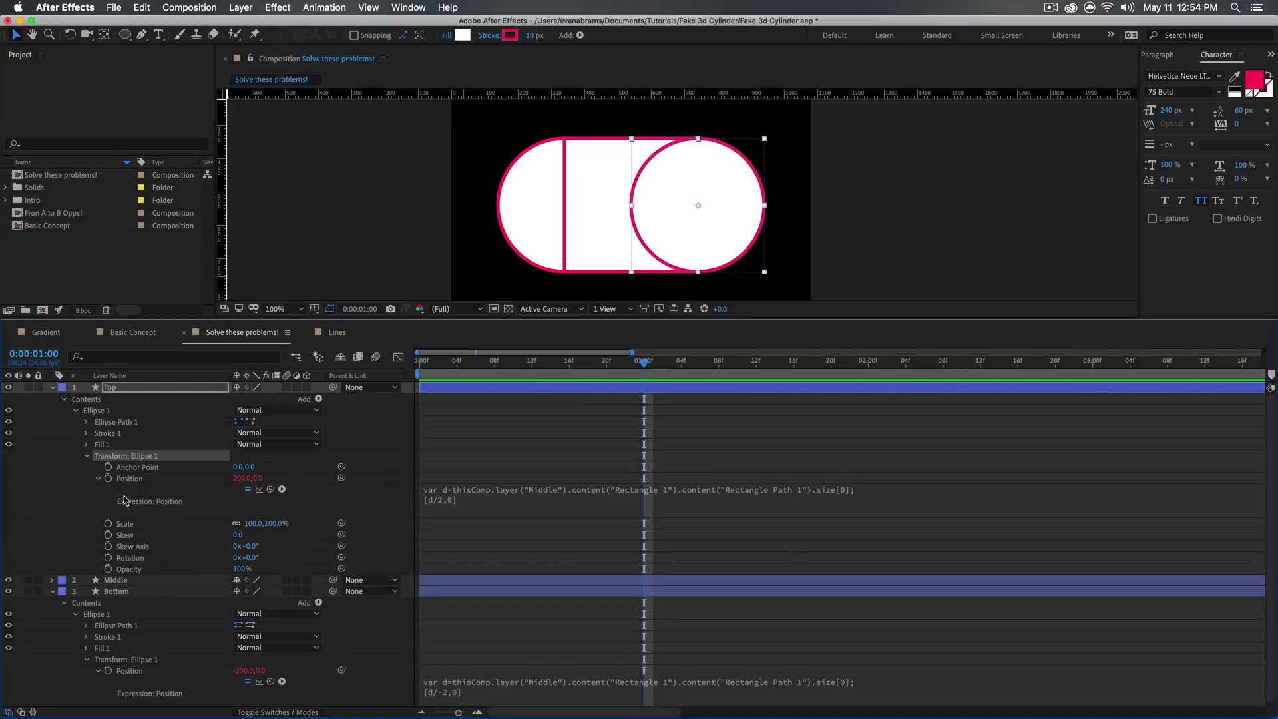
Link Bottom's Scale to Top's Scale with a pick-whipped expression
{"action": "left_click", "coordinate": [127, 523]}
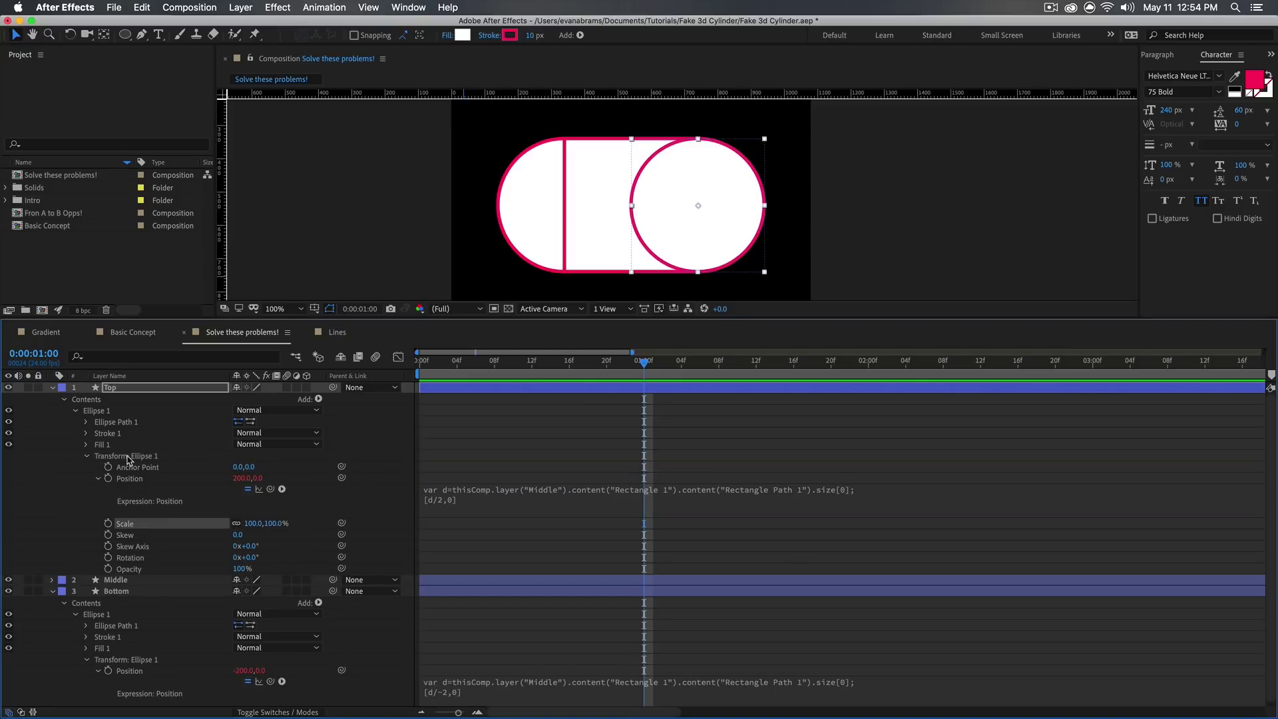
{"action": "left_click", "coordinate": [98, 671]}
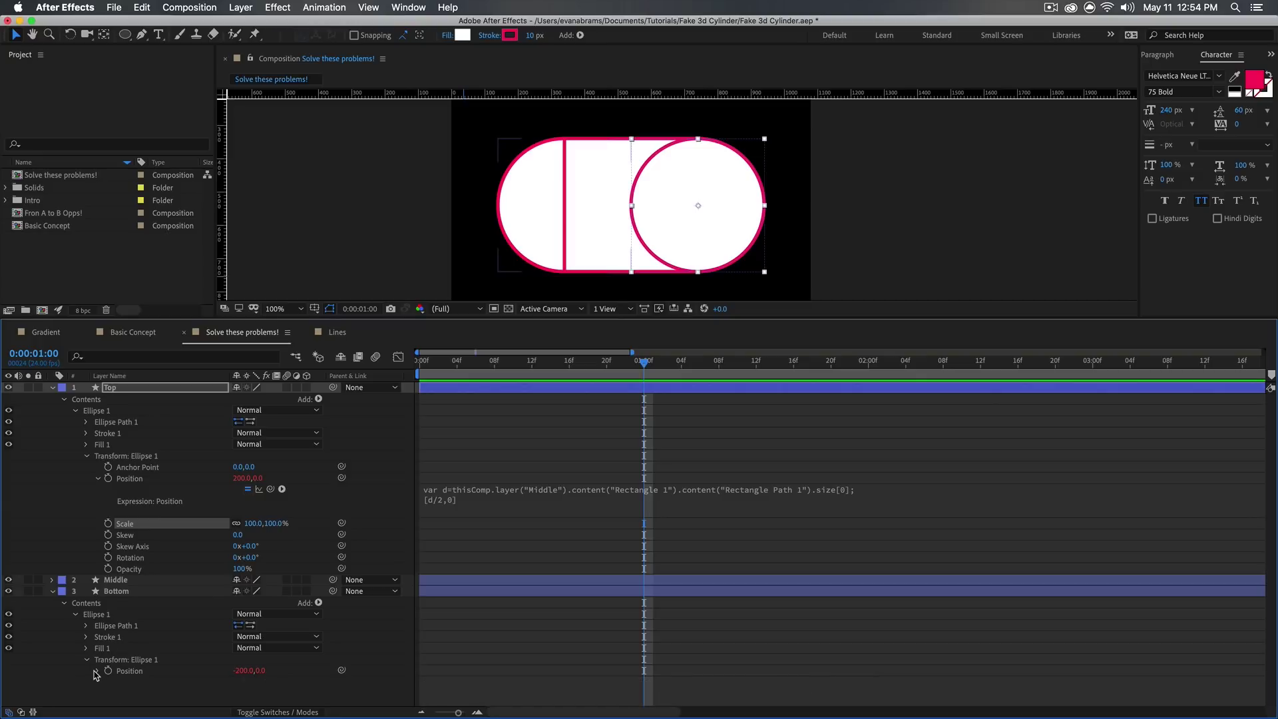
{"action": "scroll", "coordinate": [97, 674], "scroll_direction": "down", "scroll_amount": 2}
{"action": "left_click", "coordinate": [131, 661]}
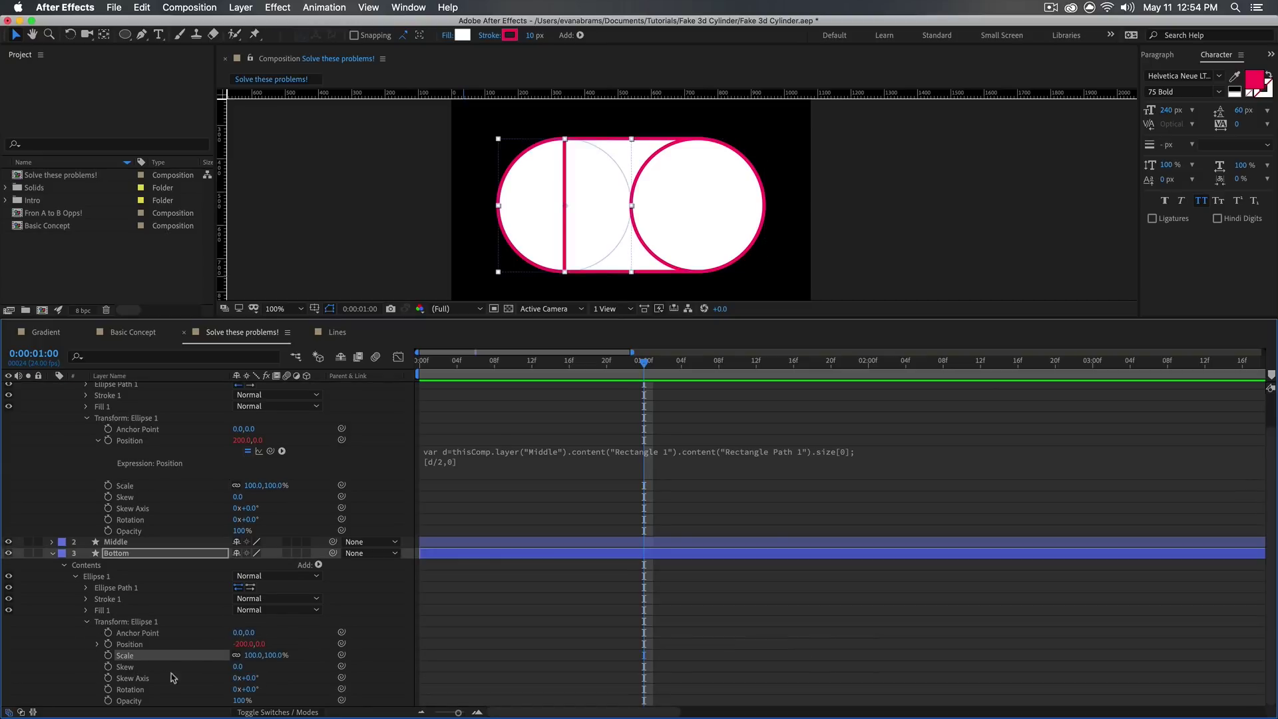
{"action": "left_click", "coordinate": [345, 659]}
{"action": "left_click_drag", "start_coordinate": [342, 657], "coordinate": [150, 462]}
{"action": "key", "text": "Escape"}
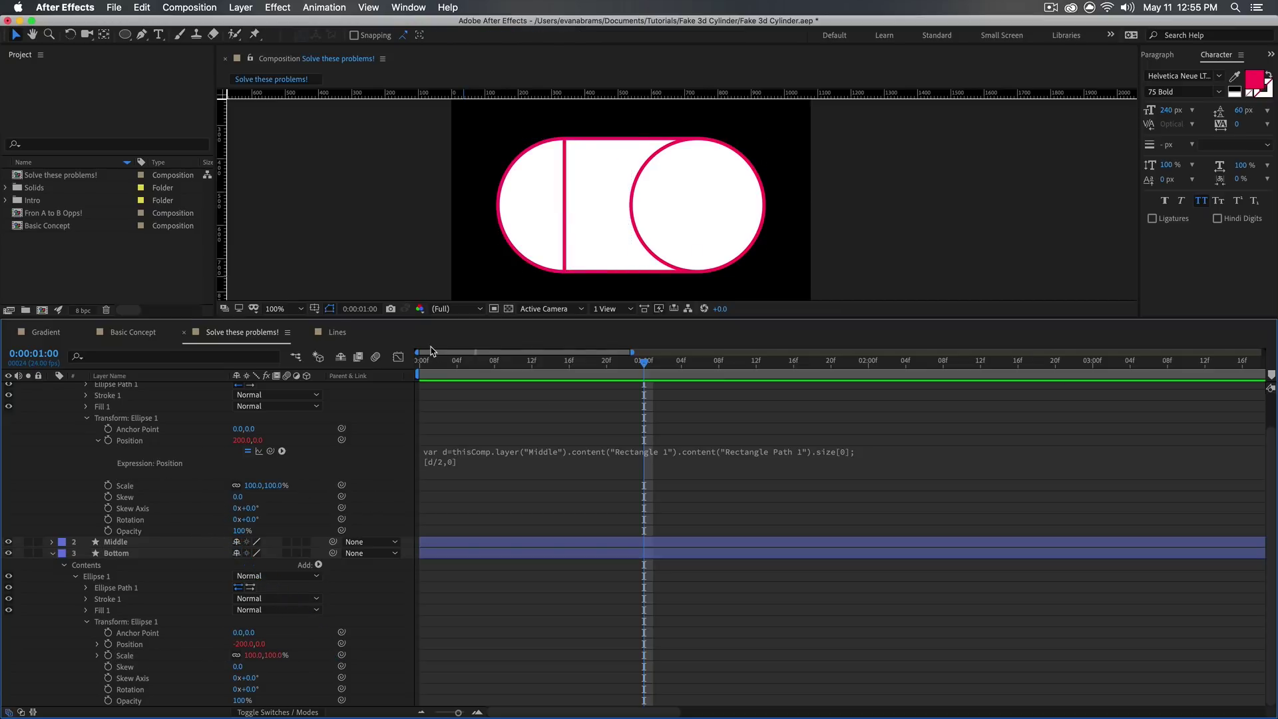
Scrub Top's ellipse Scale X to 22% and pan along the cylinder
{"action": "left_click_drag", "start_coordinate": [249, 486], "coordinate": [226, 495]}
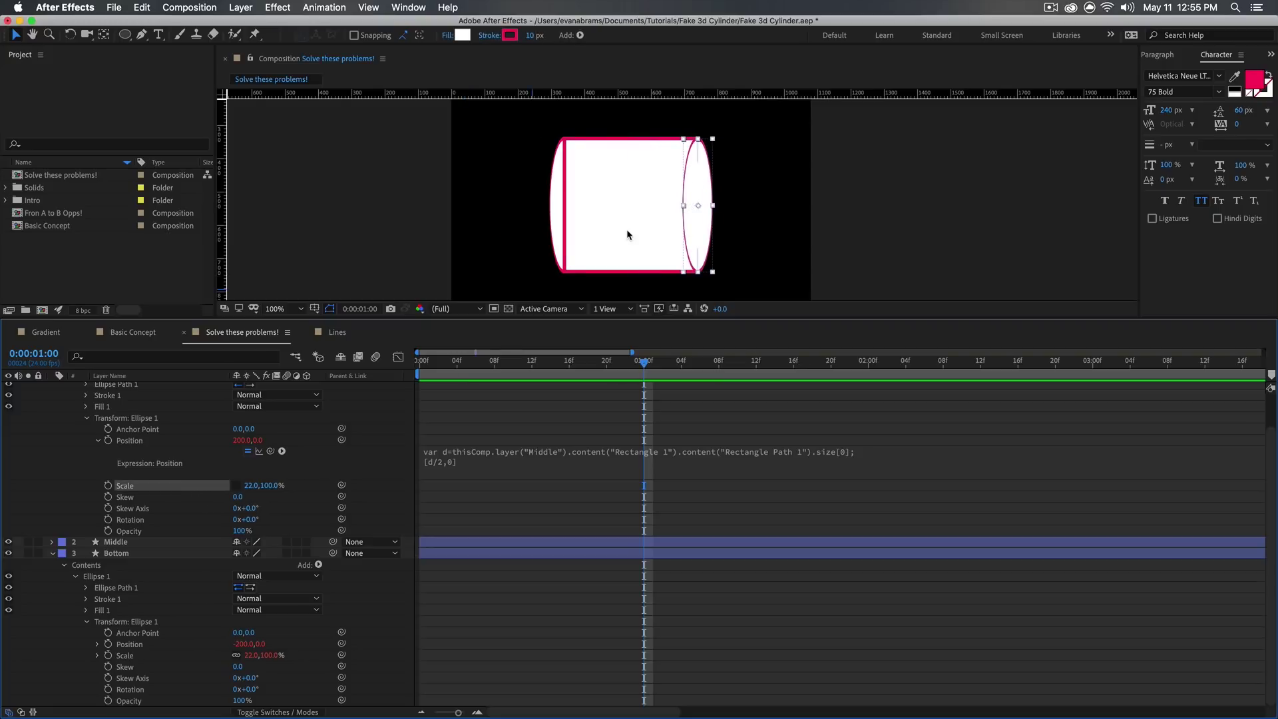
{"action": "scroll", "coordinate": [689, 158], "scroll_direction": "up", "scroll_amount": 1}
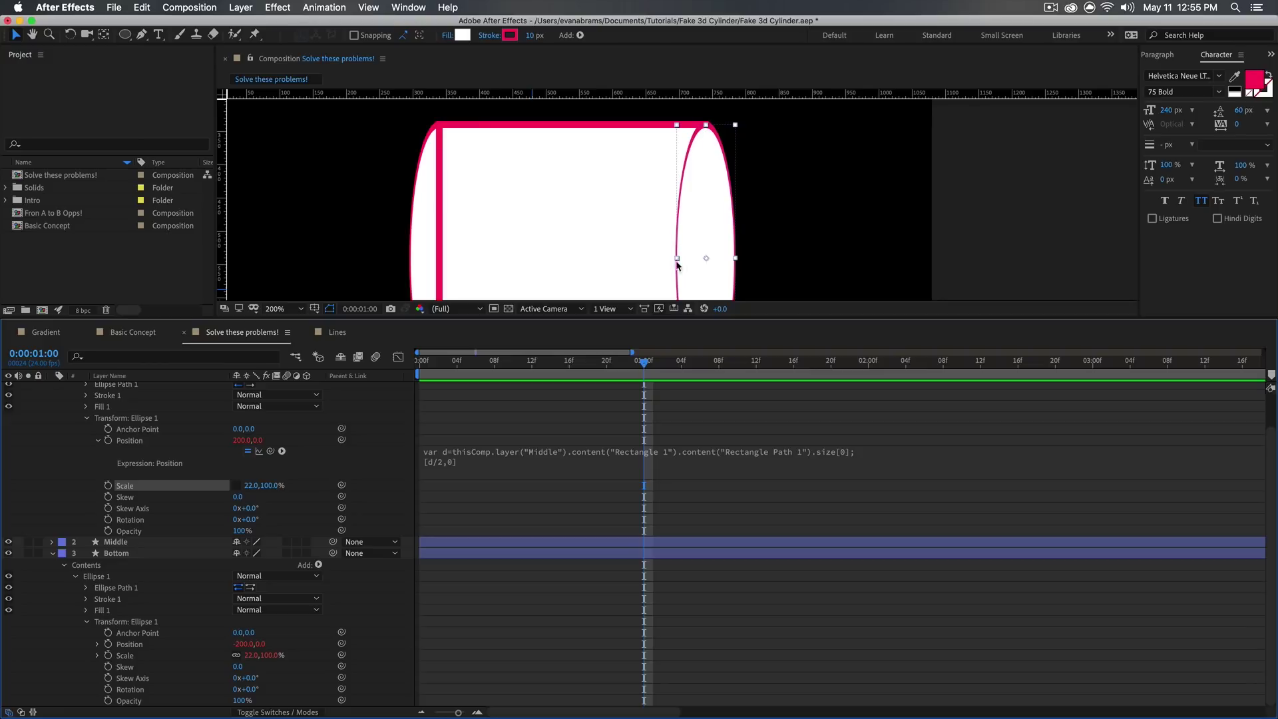
{"action": "scroll", "coordinate": [689, 191], "scroll_direction": "up", "scroll_amount": 2}
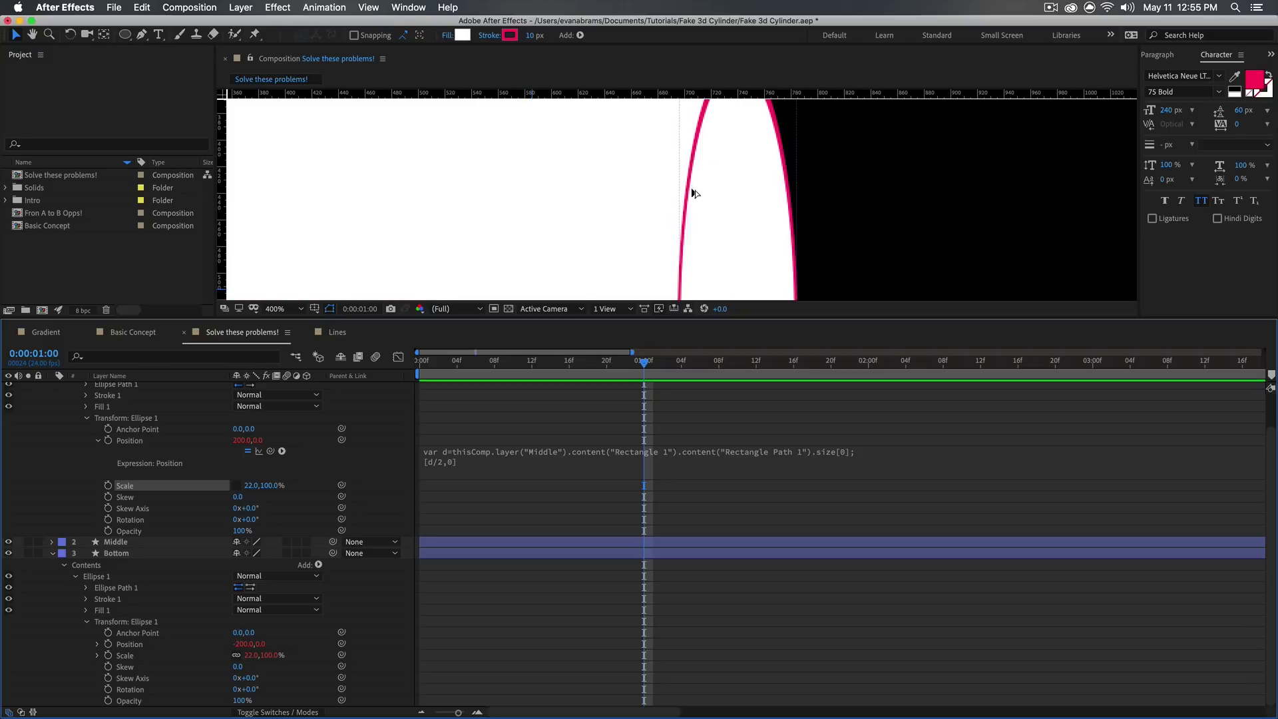
{"action": "scroll", "coordinate": [689, 197], "scroll_direction": "down", "scroll_amount": 2}
{"action": "left_click_drag", "start_coordinate": [699, 236], "coordinate": [669, 231]}
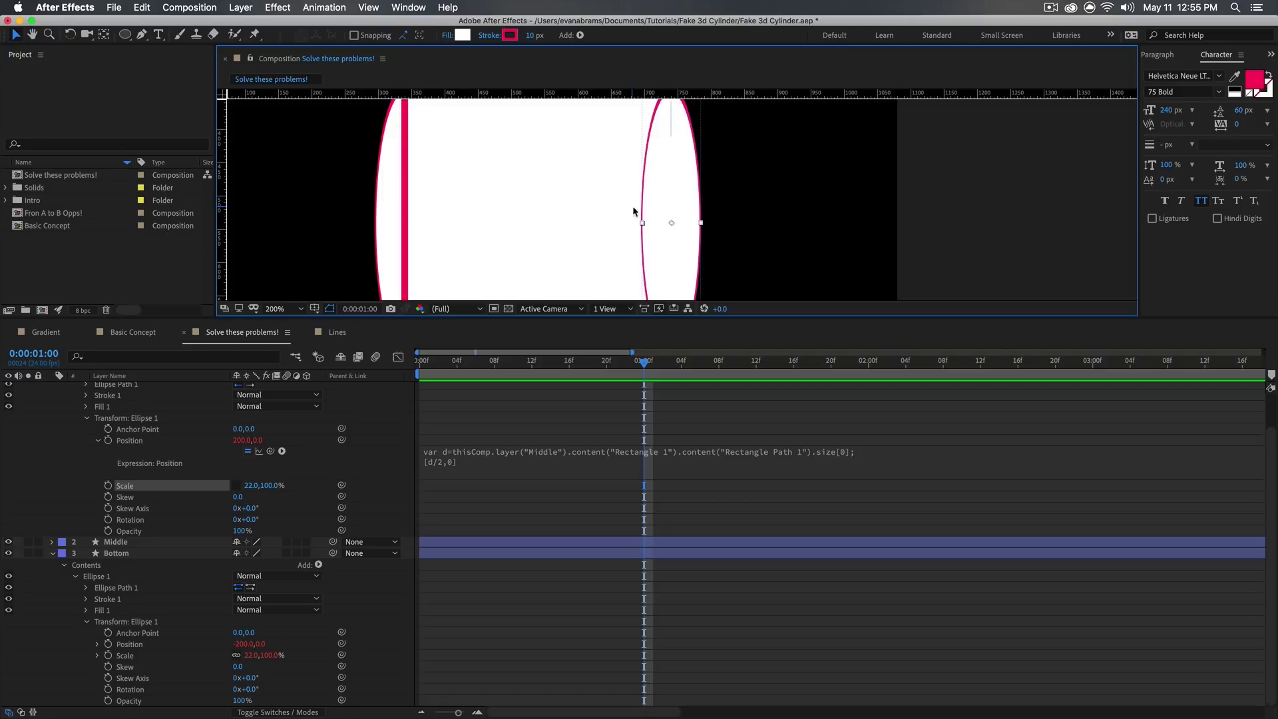
{"action": "scroll", "coordinate": [100, 452], "scroll_direction": "up", "scroll_amount": 1}
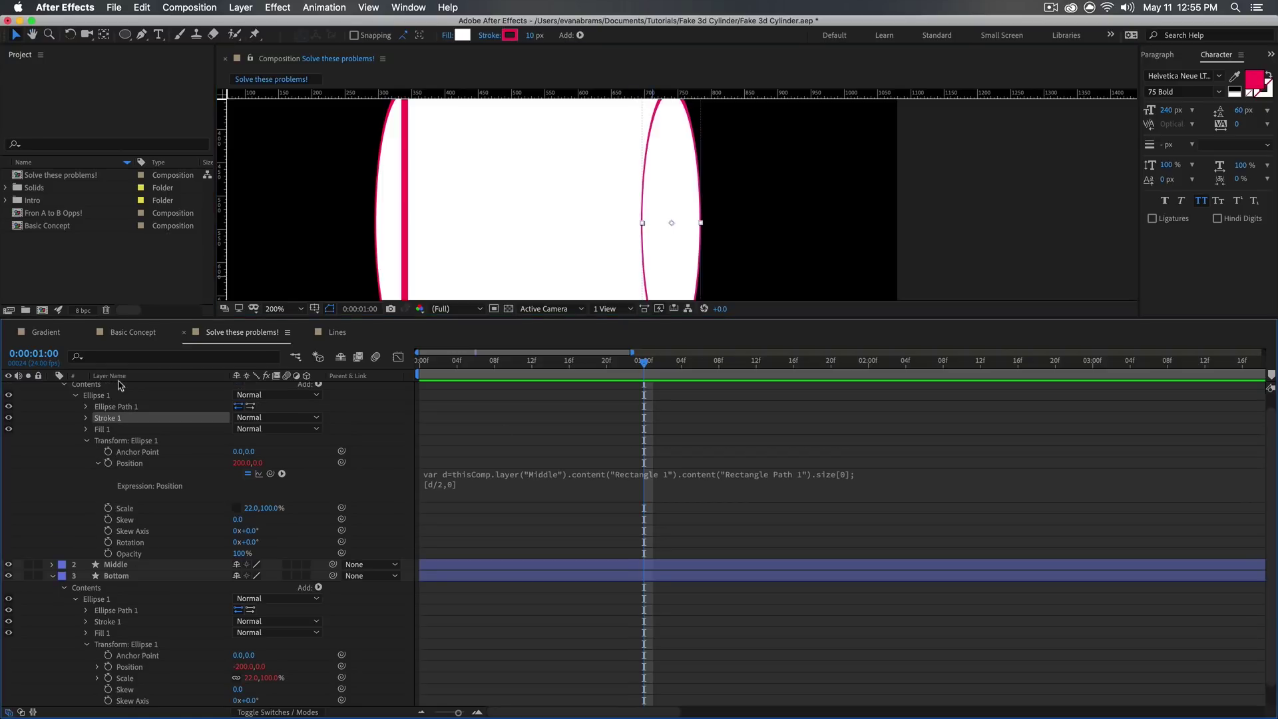
Move the Top circle's stroke and fill out of its Ellipse 1 group
{"action": "left_click", "coordinate": [87, 441]}
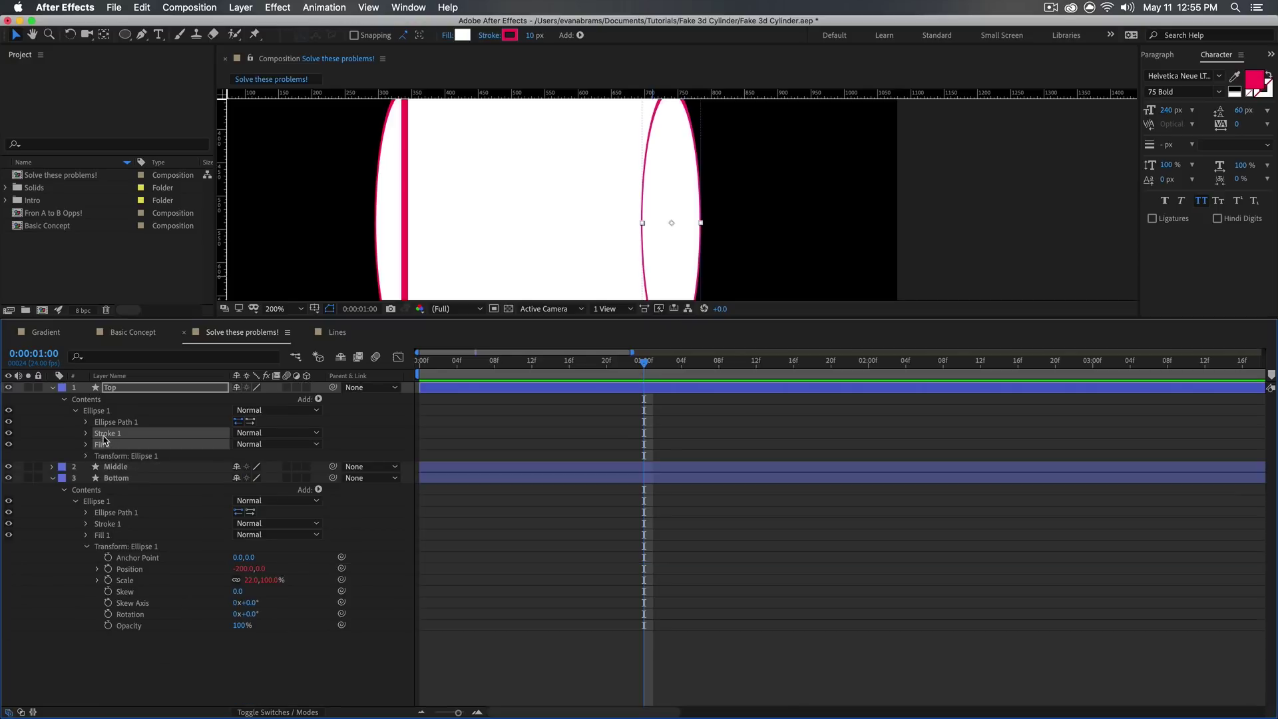
{"action": "left_click", "coordinate": [102, 411]}
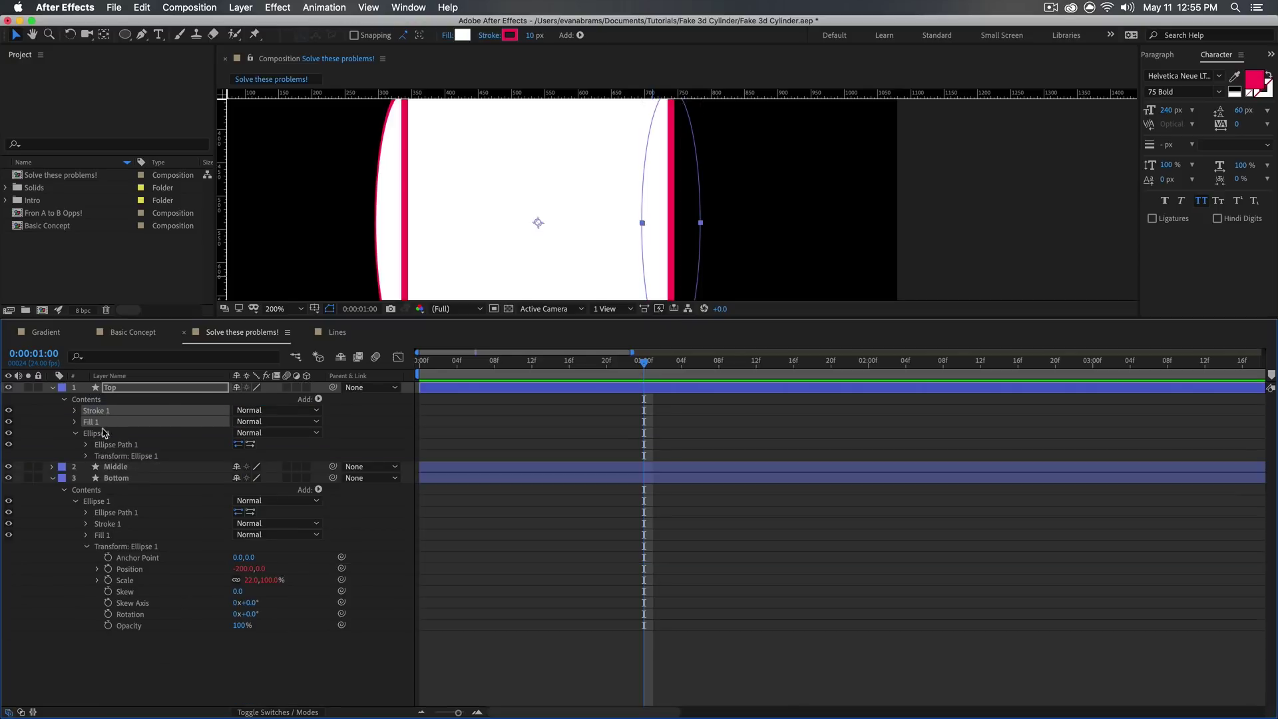
{"action": "left_click_drag", "start_coordinate": [106, 432], "coordinate": [108, 440]}
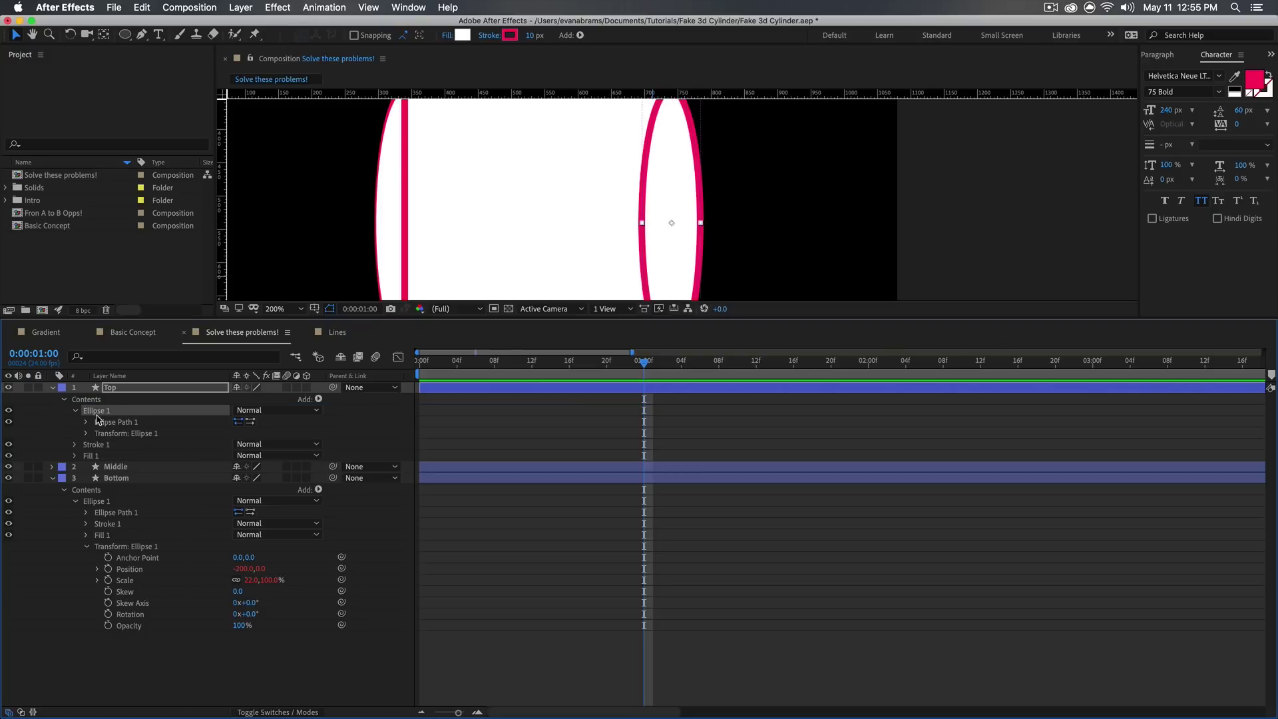
{"action": "left_click", "coordinate": [76, 410]}
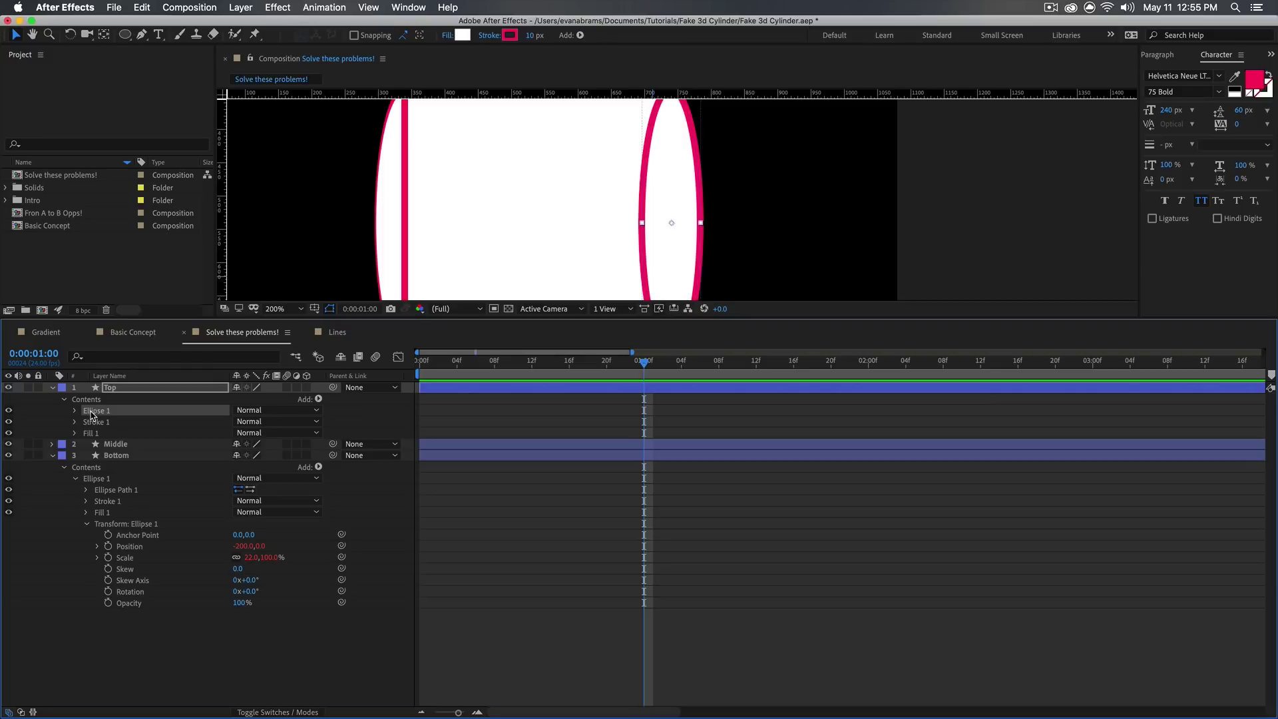
{"action": "left_click", "coordinate": [76, 410]}
{"action": "left_click", "coordinate": [107, 421]}
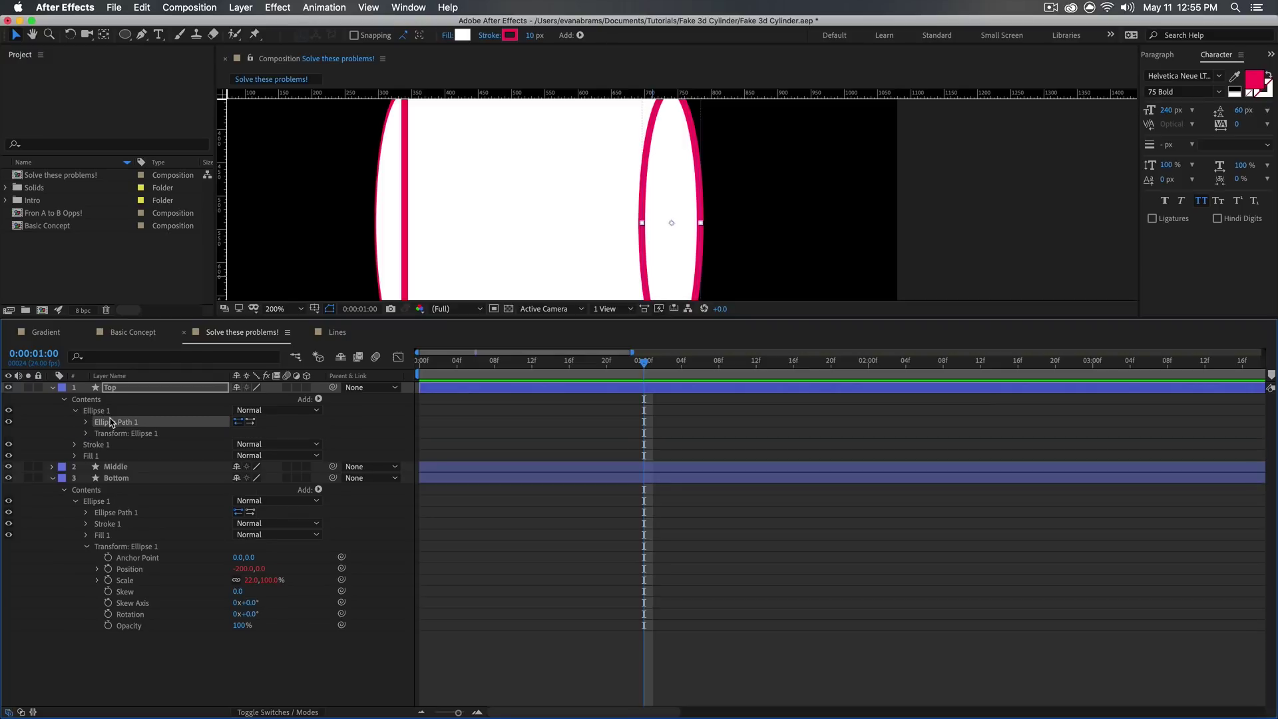
{"action": "left_click", "coordinate": [126, 434]}
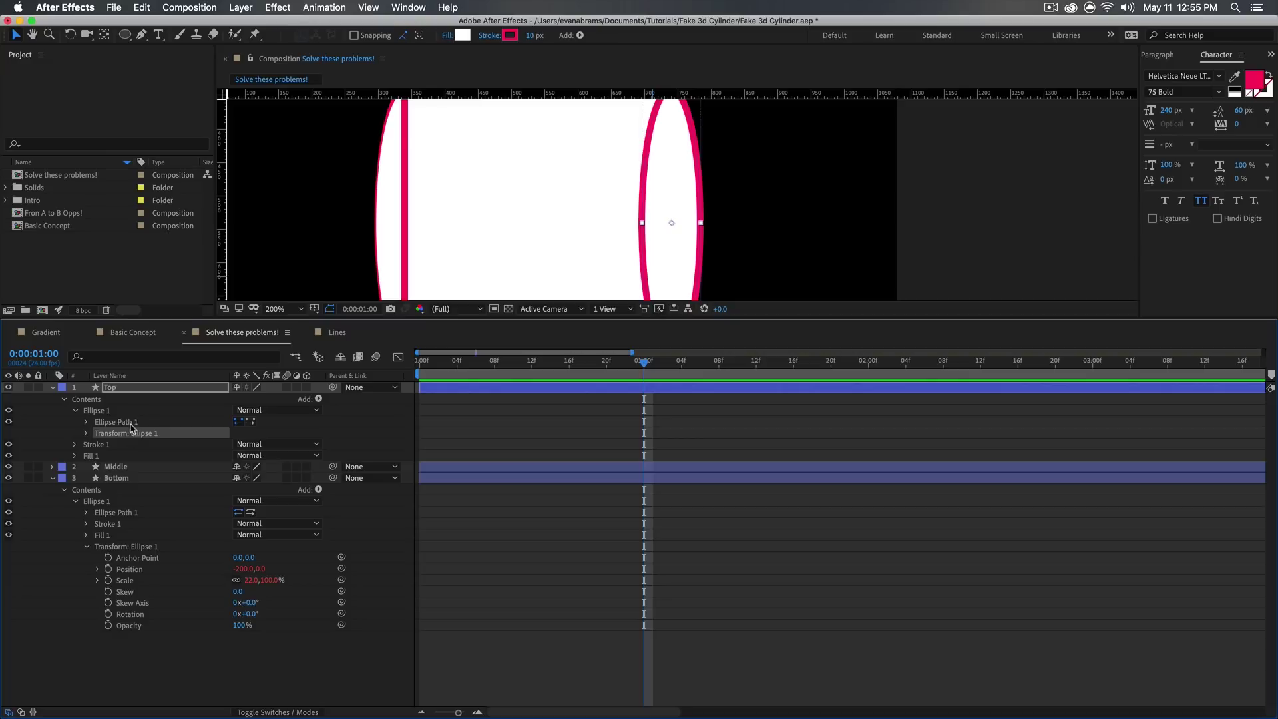
{"action": "left_click", "coordinate": [95, 444]}
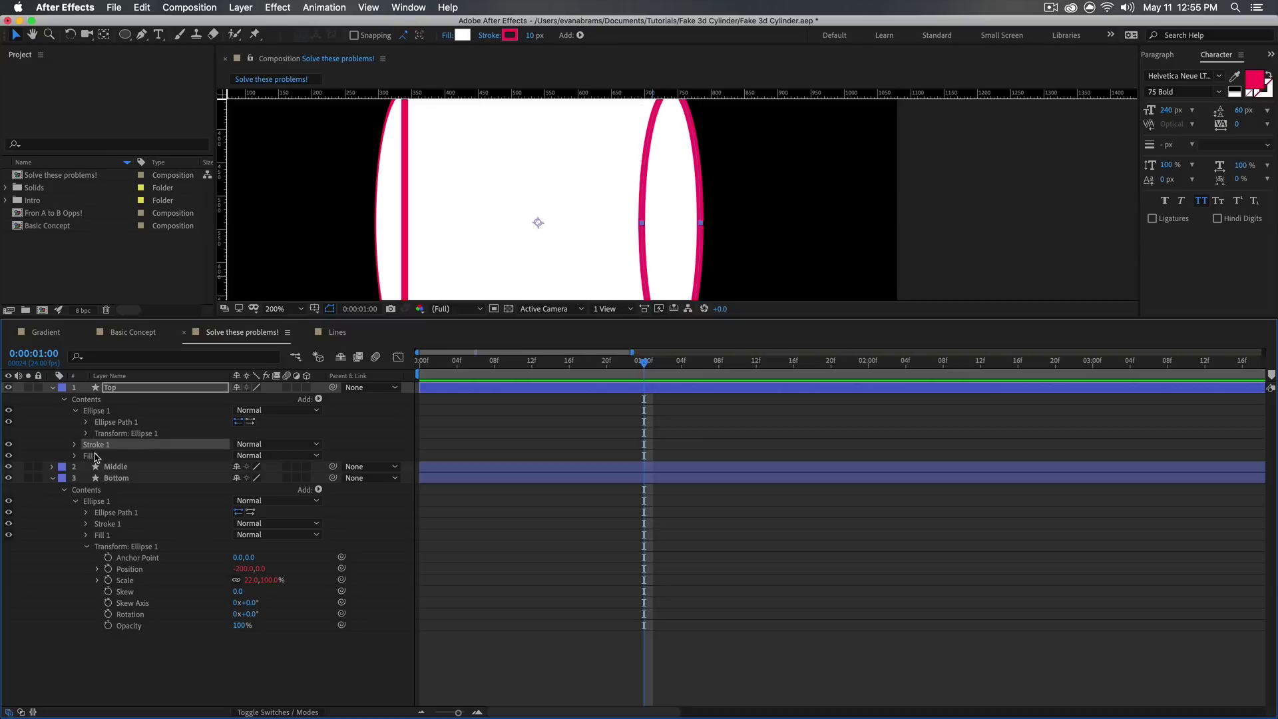
{"action": "left_click", "coordinate": [72, 411]}
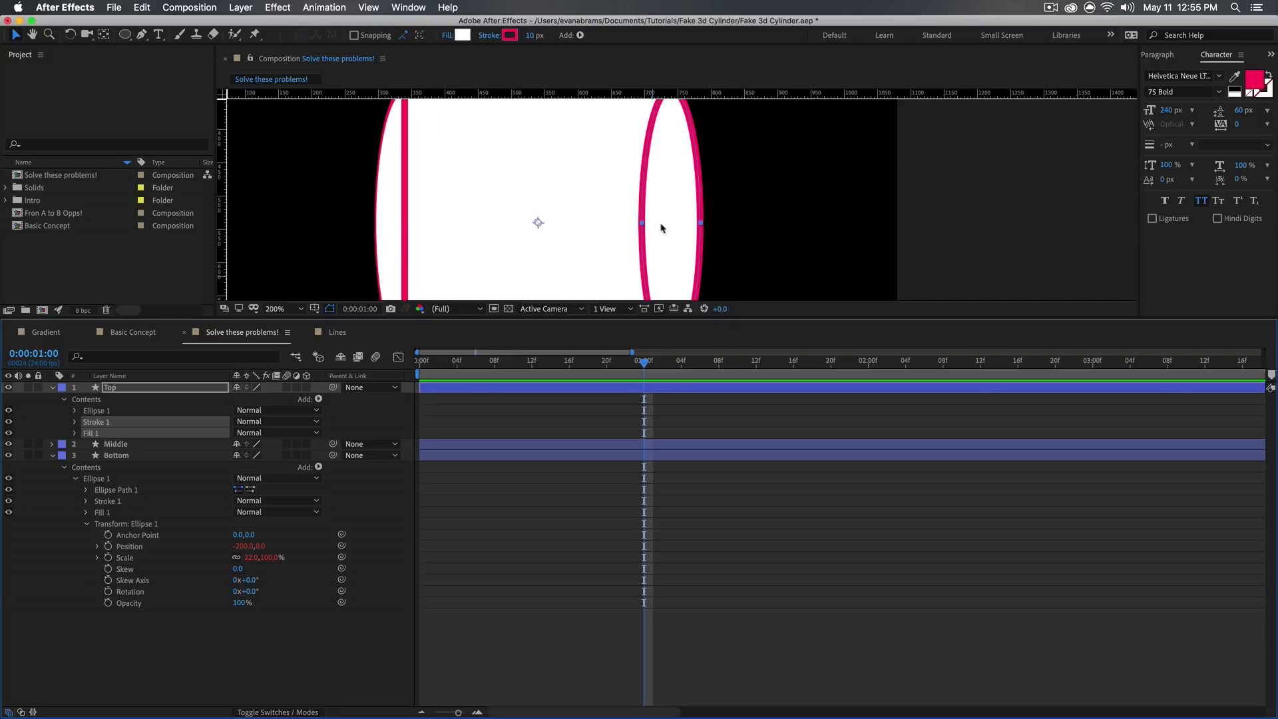
Move Bottom's stroke and fill out of Ellipse 1, then select Top at frame 21
{"action": "left_click", "coordinate": [104, 501]}
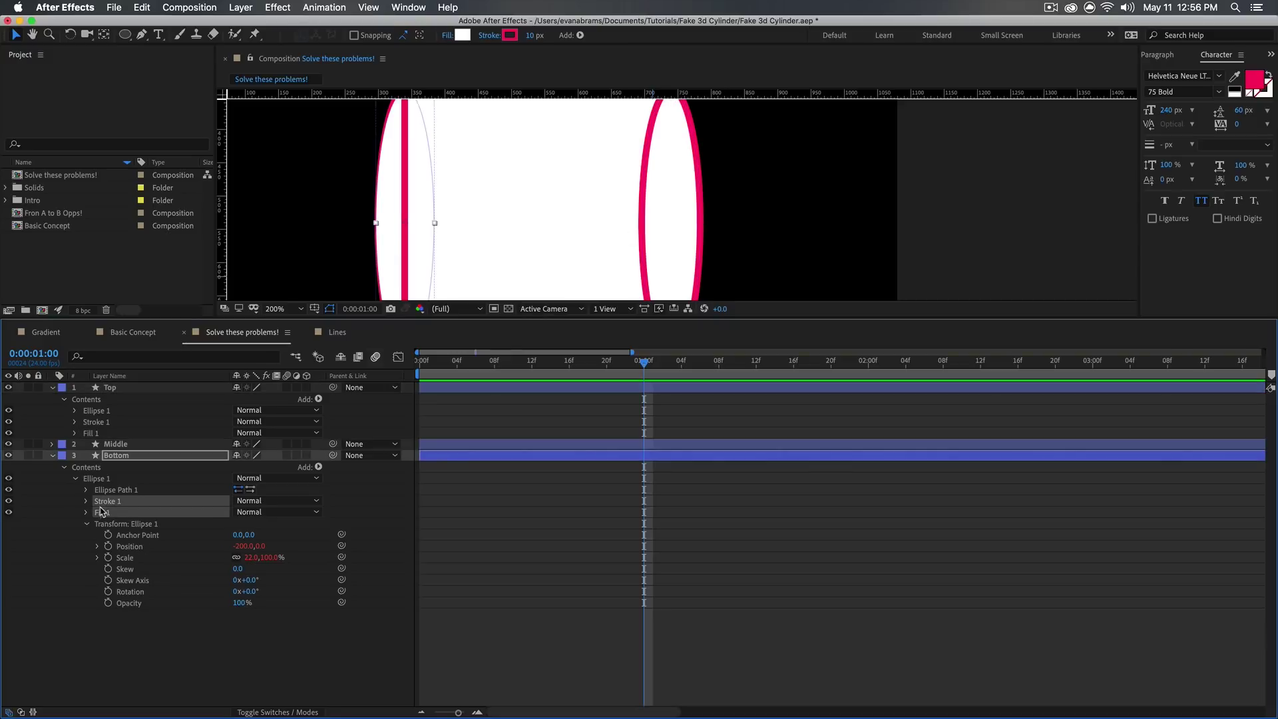
{"action": "mouse_move", "coordinate": [97, 478]}
{"action": "left_mouse_down"}
{"action": "mouse_move", "coordinate": [100, 504]}
{"action": "mouse_move", "coordinate": [101, 475]}
{"action": "left_mouse_up"}
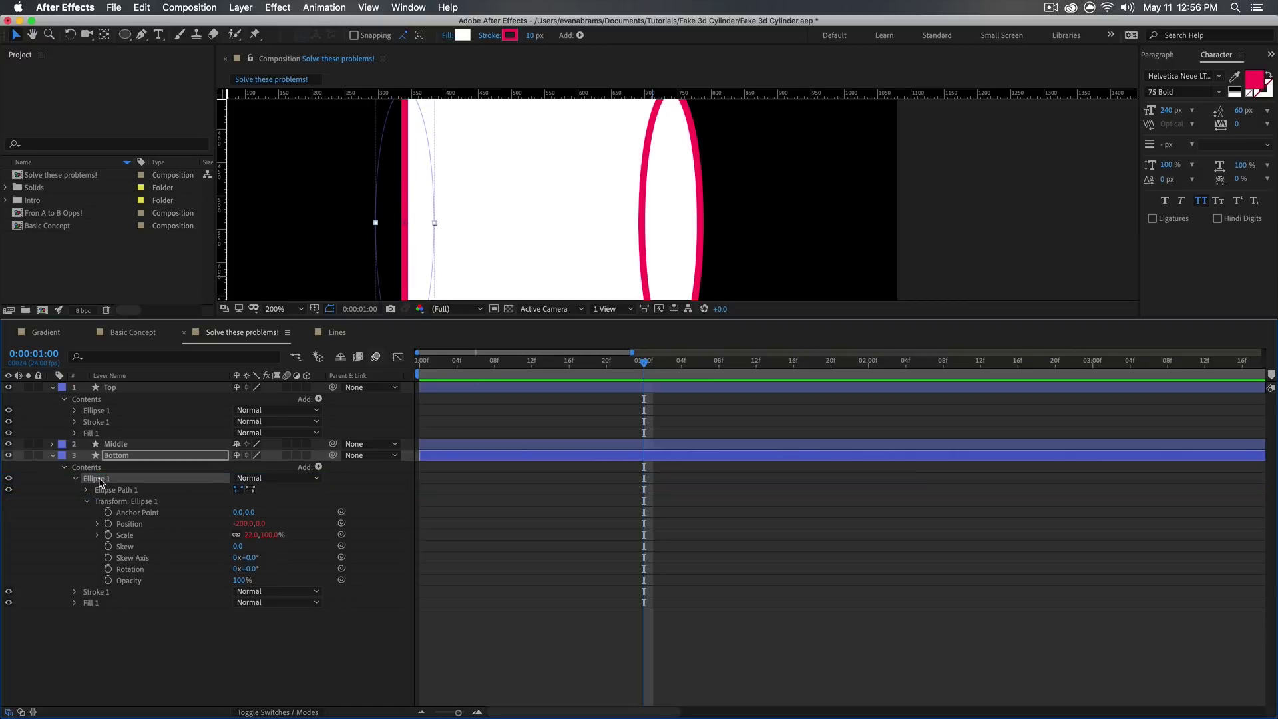
{"action": "left_click", "coordinate": [231, 637]}
{"action": "scroll", "coordinate": [404, 216], "scroll_direction": "down", "scroll_amount": 2}
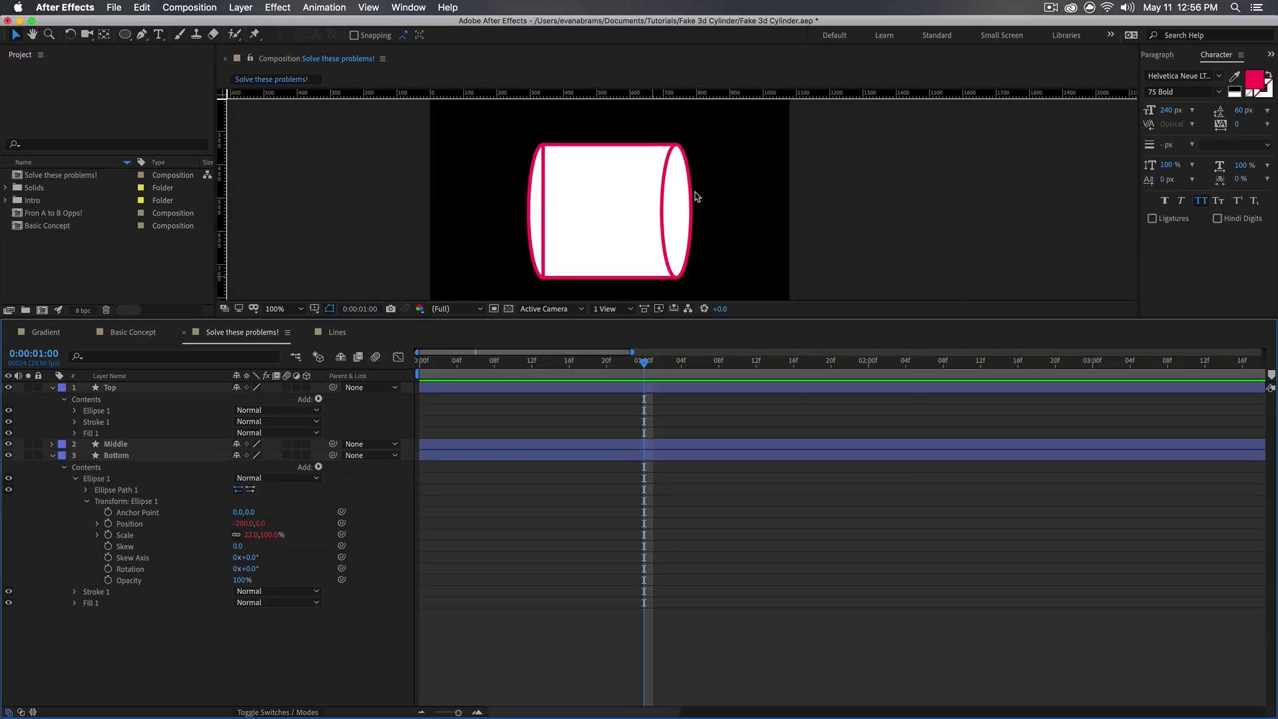
{"action": "left_click", "coordinate": [670, 184]}
{"action": "left_click_drag", "start_coordinate": [642, 362], "coordinate": [621, 366]}
{"action": "key", "text": "bracketleft"}
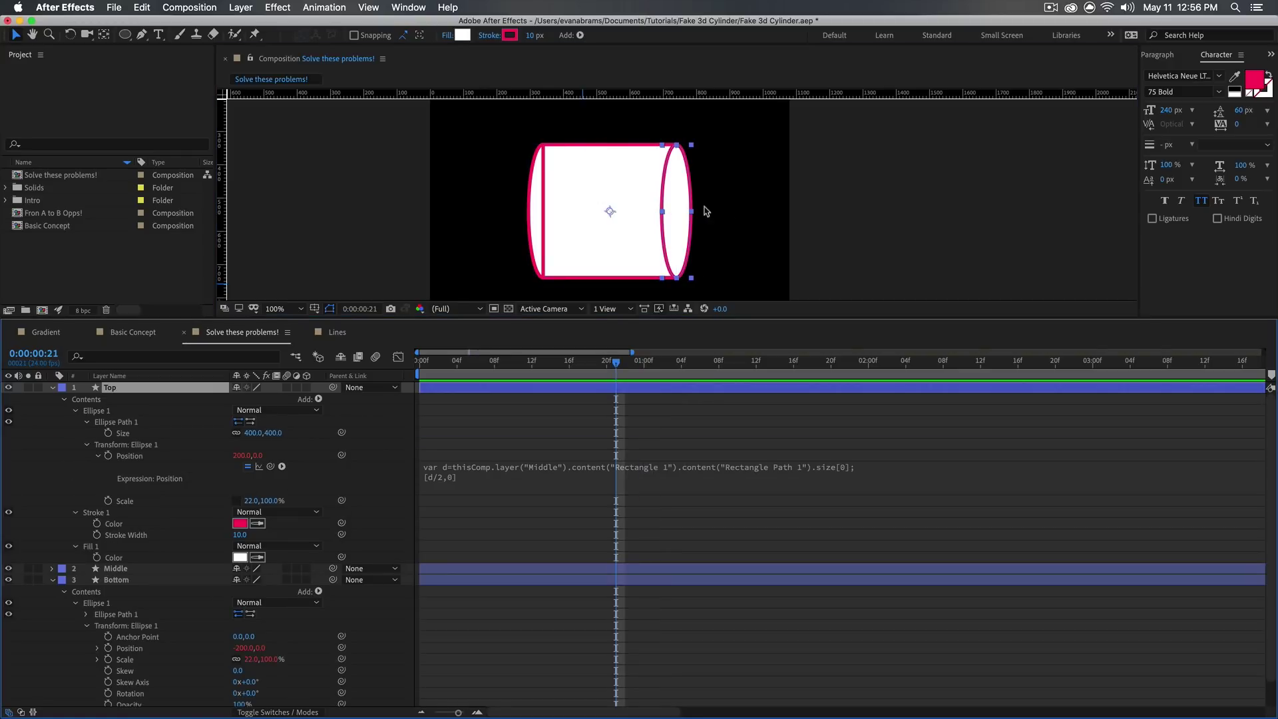
{"action": "scroll", "coordinate": [585, 191], "scroll_direction": "up", "scroll_amount": 1}
Inspect the Bottom ellipse and Middle rectangle, then collapse the Bottom ellipse groups
{"action": "left_click", "coordinate": [535, 189]}
{"action": "scroll", "coordinate": [570, 186], "scroll_direction": "down", "scroll_amount": 1}
{"action": "left_click", "coordinate": [652, 166]}
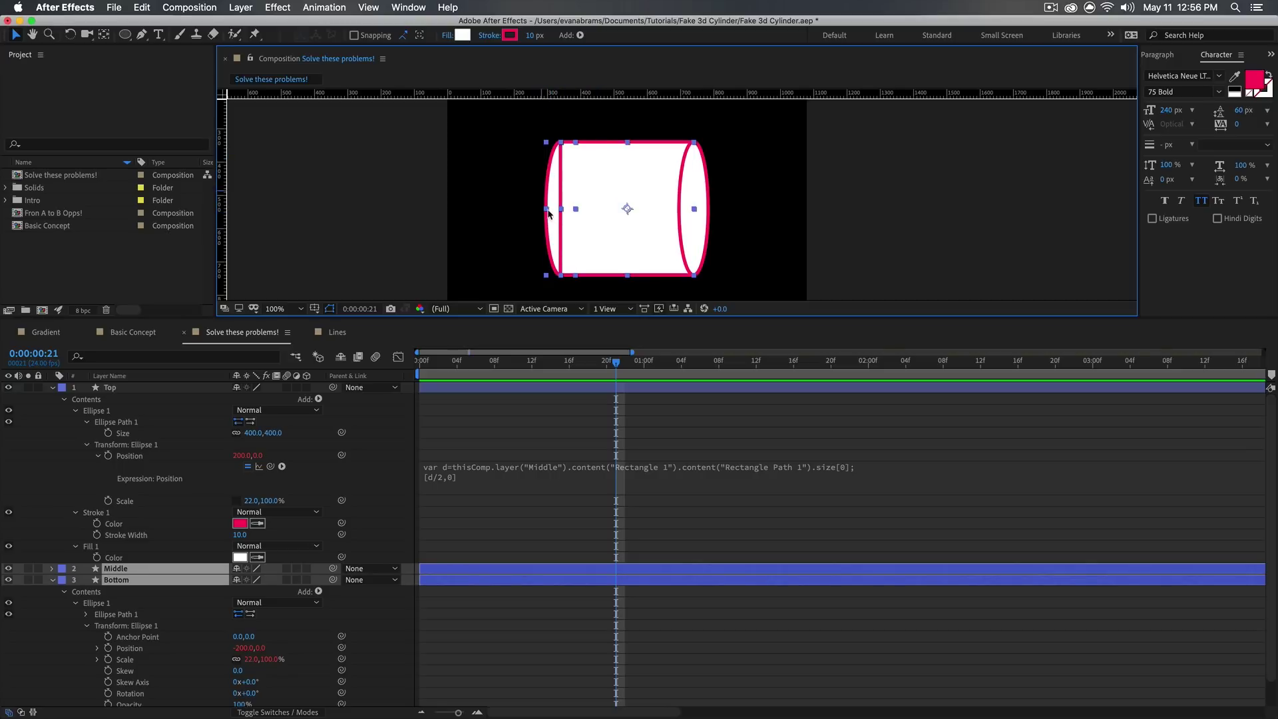
{"action": "left_click", "coordinate": [378, 638]}
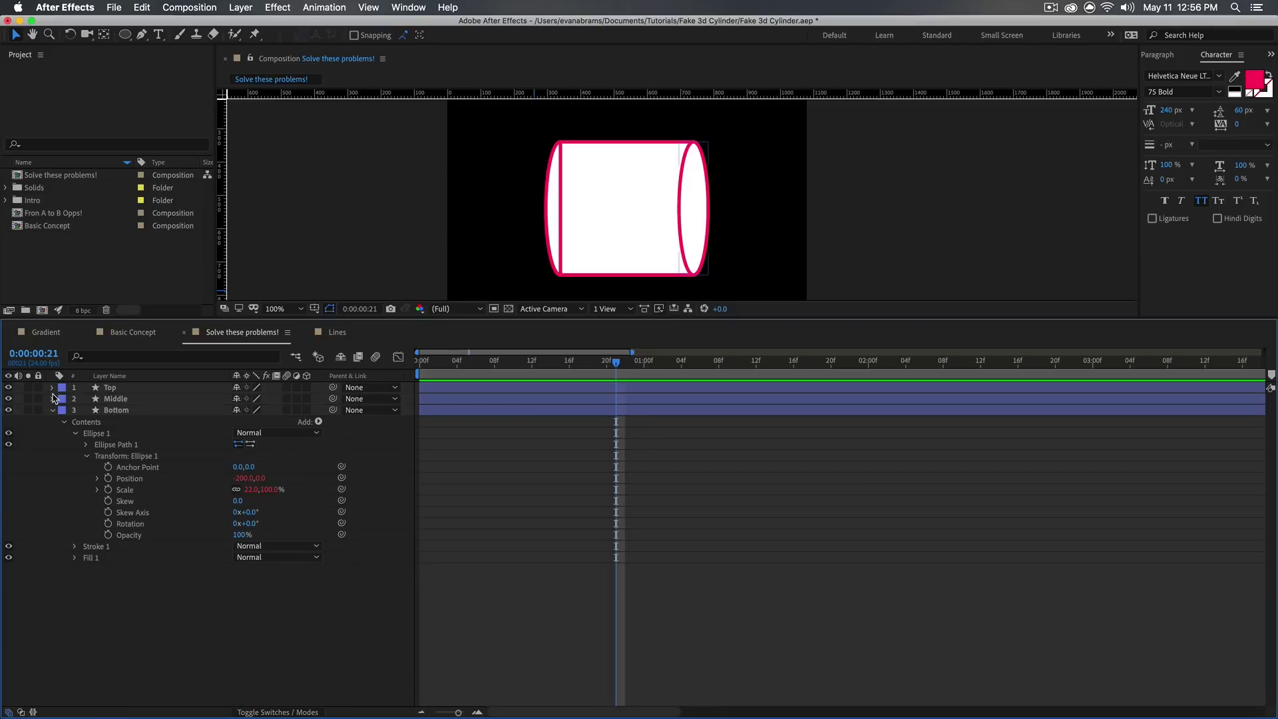
{"action": "left_click", "coordinate": [87, 456]}
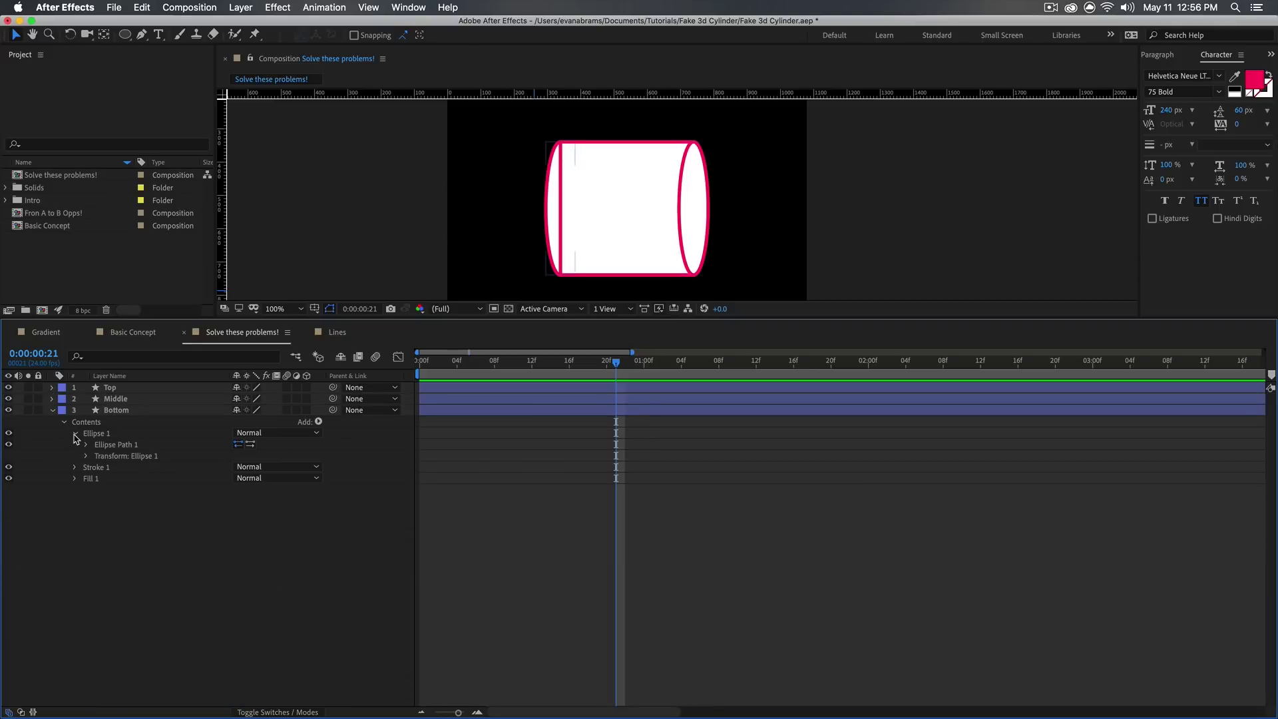
{"action": "left_click", "coordinate": [75, 434]}
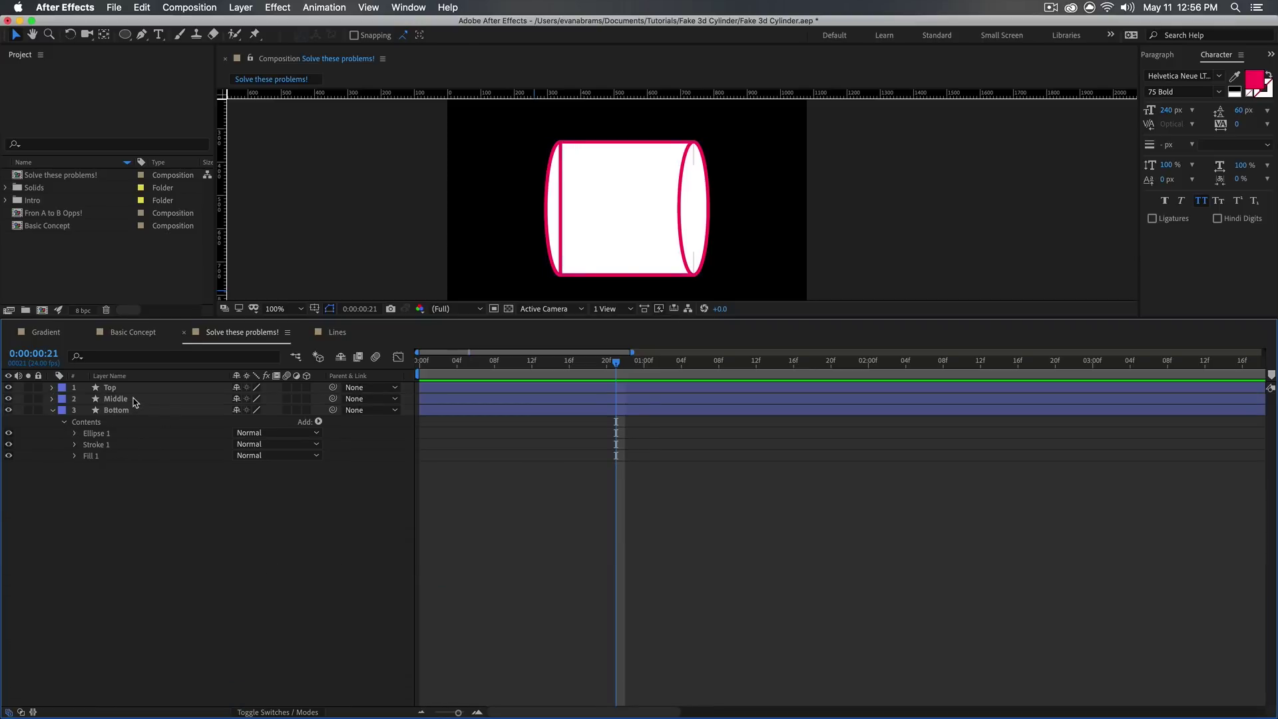
{"action": "left_click", "coordinate": [187, 400]}
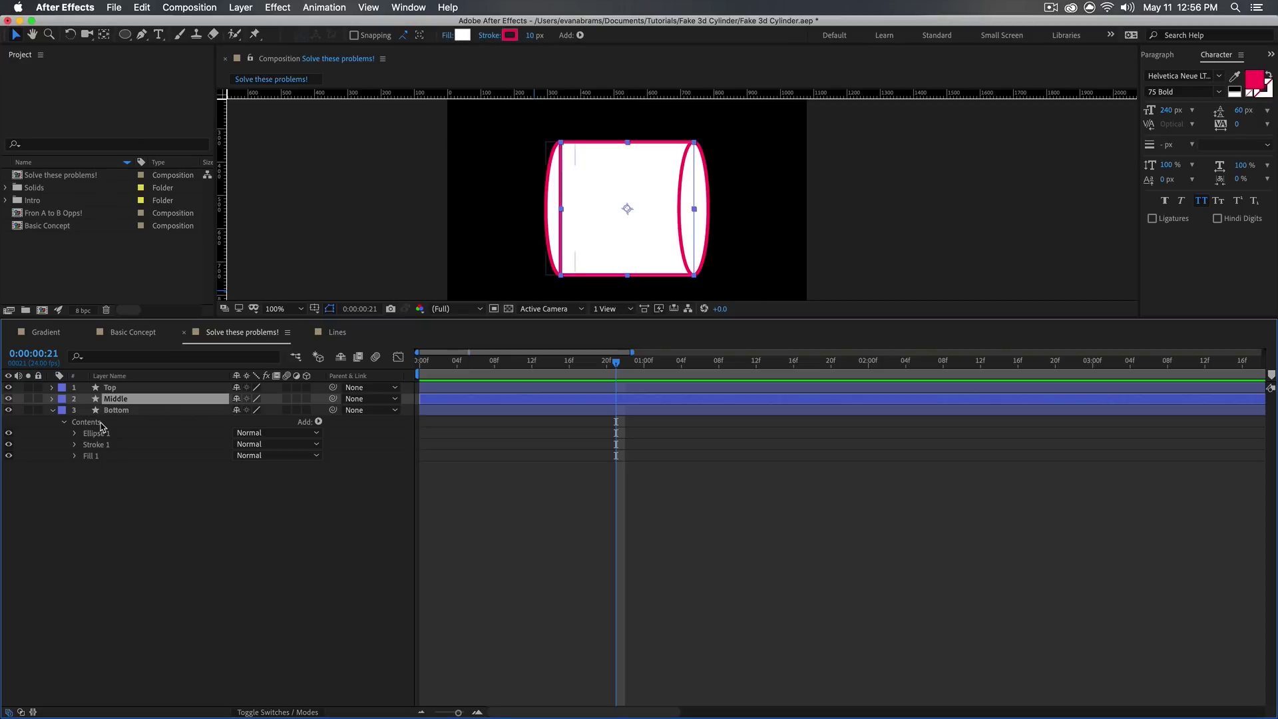
Add Rectangle Path 1 to Bottom's contents, placed above Ellipse 1
{"action": "left_click", "coordinate": [96, 424]}
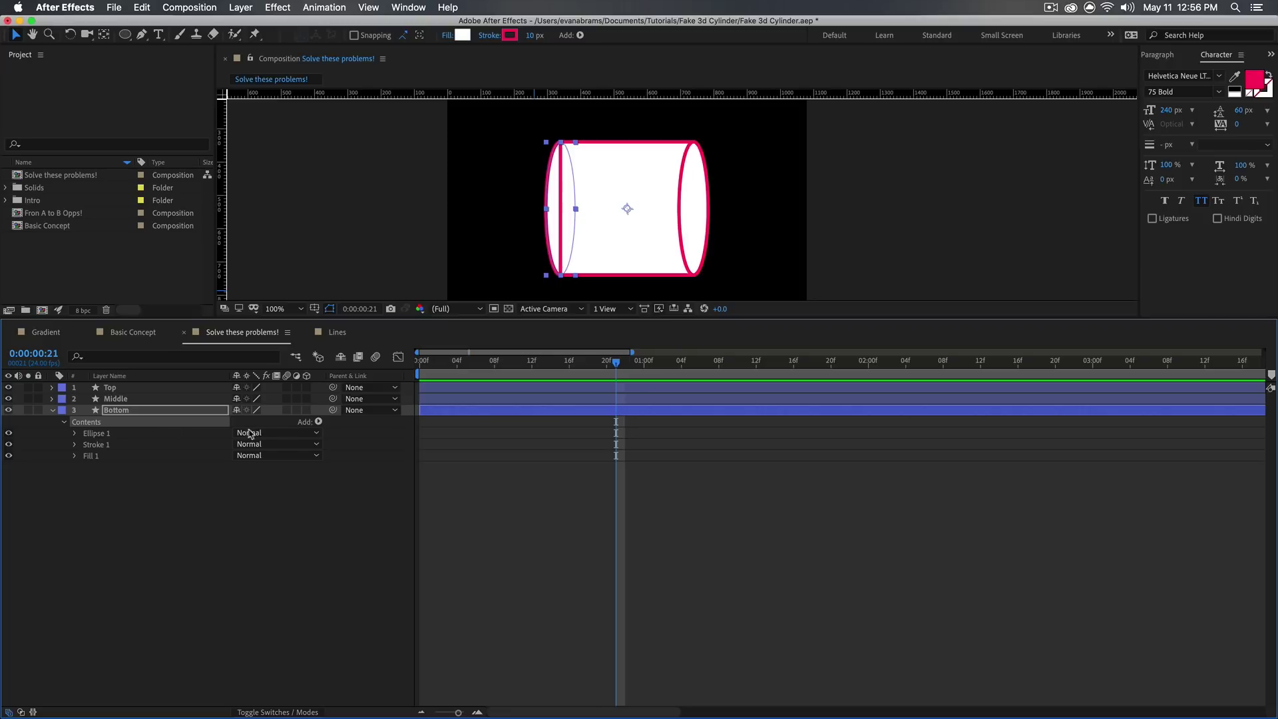
{"action": "left_click", "coordinate": [318, 422]}
{"action": "left_click", "coordinate": [339, 450]}
{"action": "left_click_drag", "start_coordinate": [97, 445], "coordinate": [97, 430]}
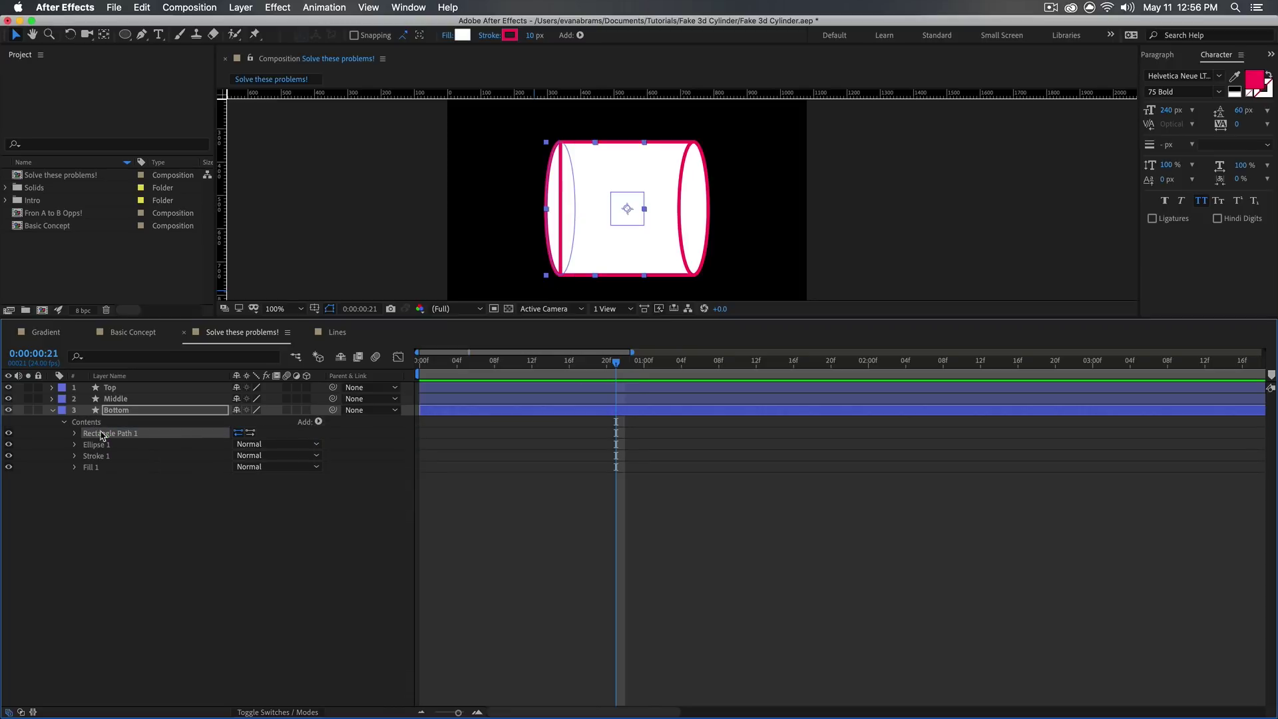
{"action": "left_click", "coordinate": [76, 433]}
{"action": "left_click", "coordinate": [142, 446]}
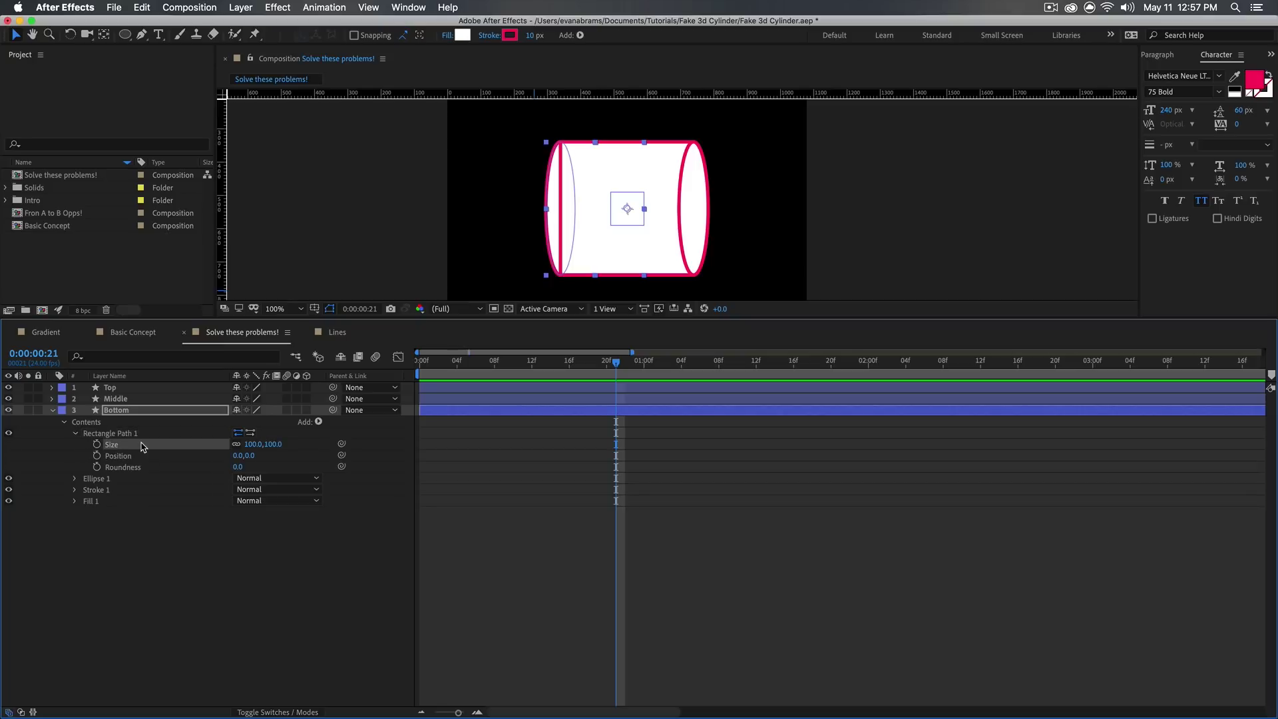
Pick-whip the new rectangle's Size to Middle's 400×400 Rectangle Path 1 Size
{"action": "left_click", "coordinate": [52, 399]}
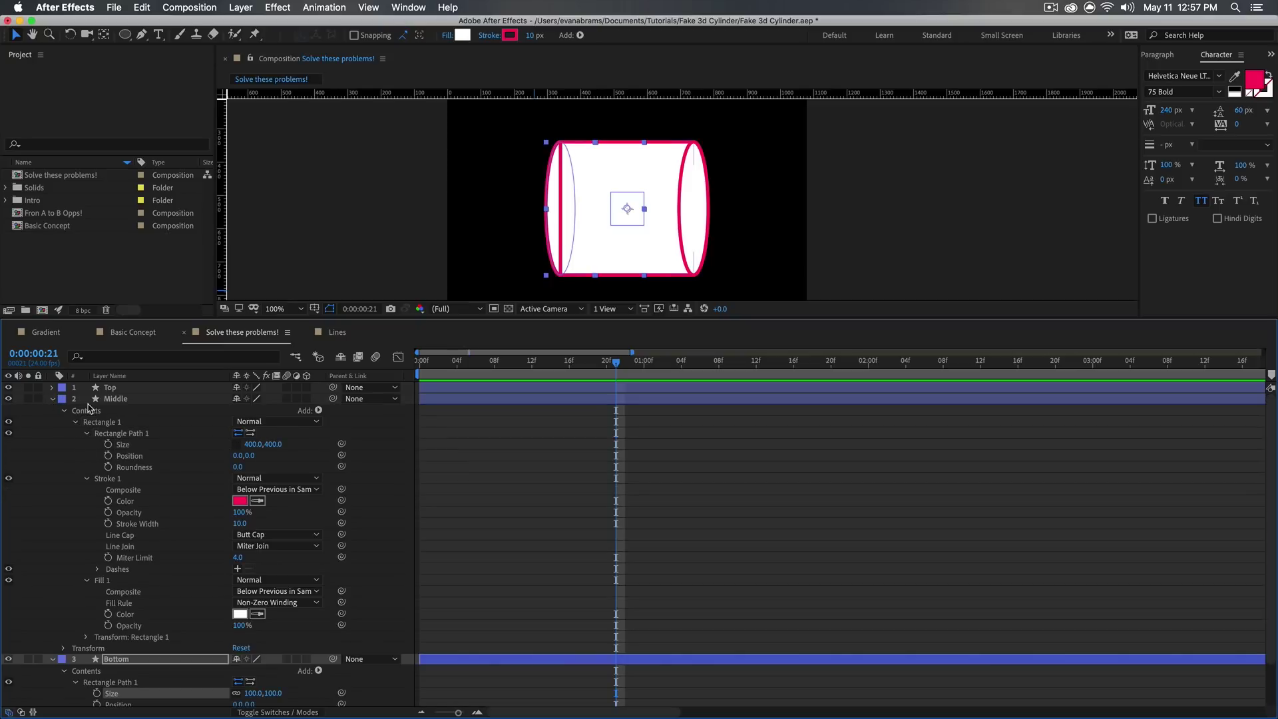
{"action": "left_click", "coordinate": [86, 479]}
{"action": "left_click", "coordinate": [86, 490]}
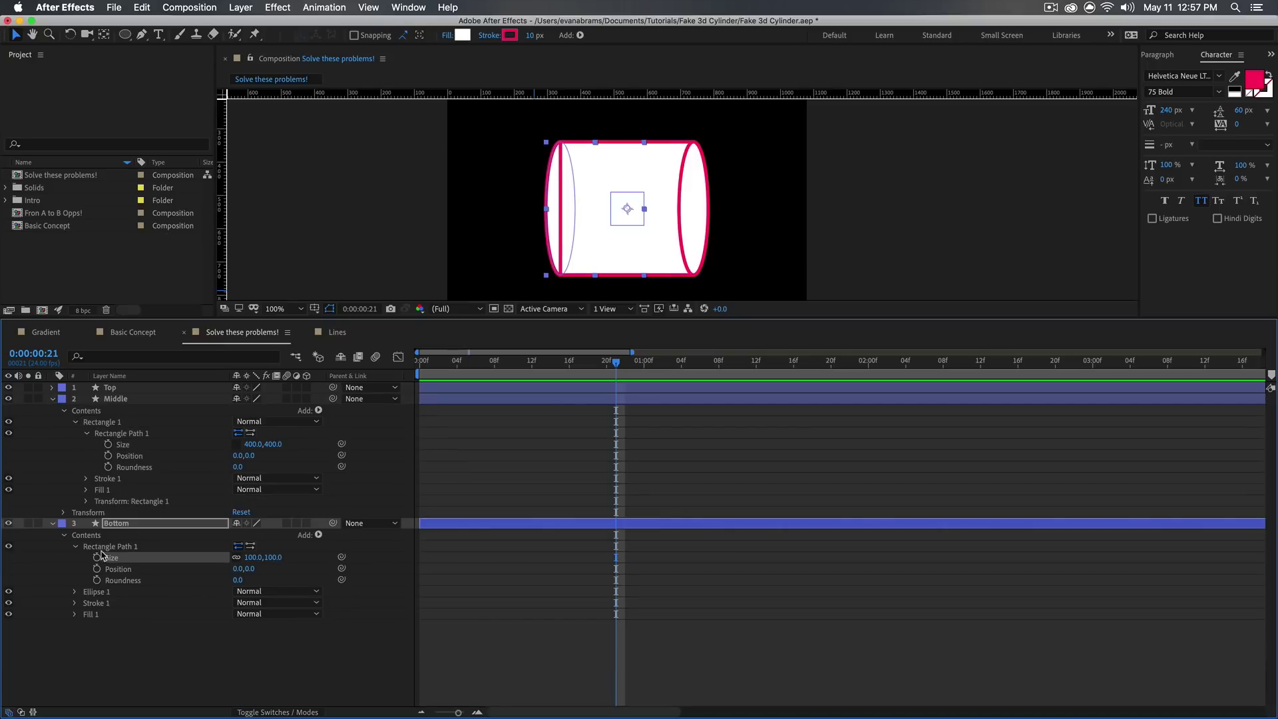
{"action": "left_click_drag", "start_coordinate": [342, 557], "coordinate": [143, 450]}
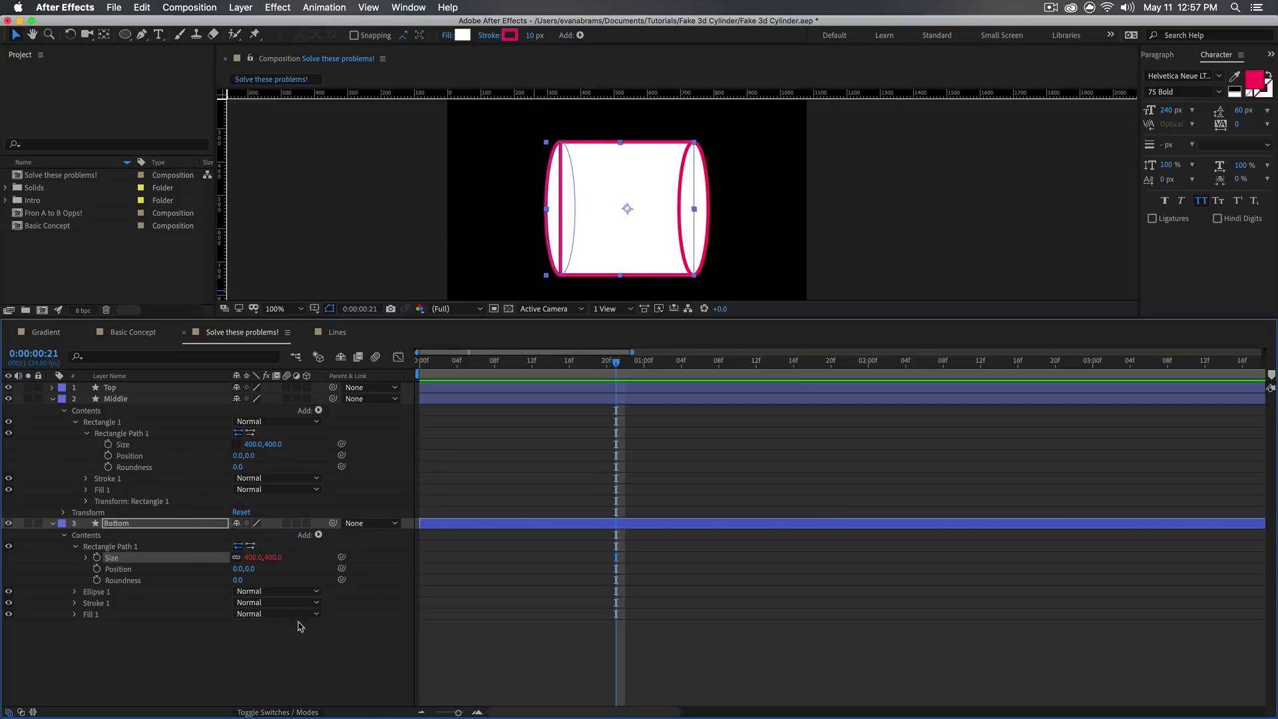
{"action": "left_click", "coordinate": [52, 398]}
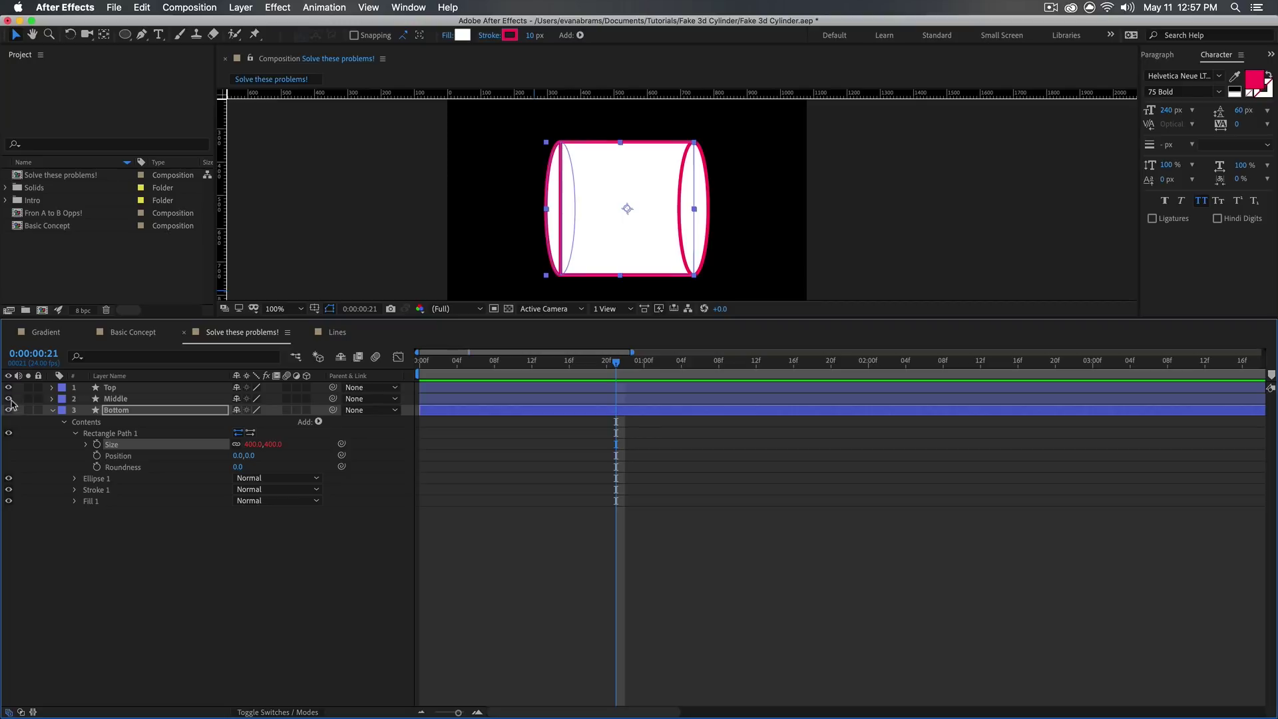
Solo the Bottom layer and rename it 'Bottom + Middle'
{"action": "left_click", "coordinate": [29, 412]}
{"action": "left_click", "coordinate": [154, 412]}
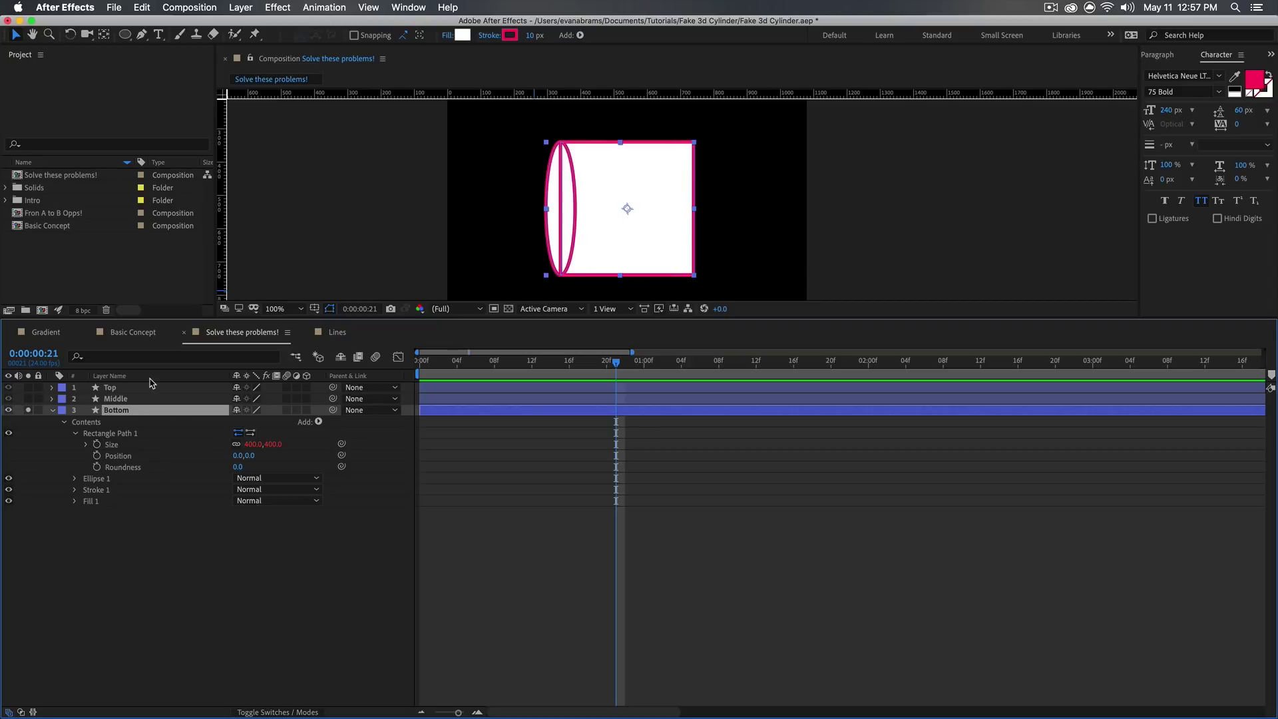
{"action": "key", "text": "Return"}
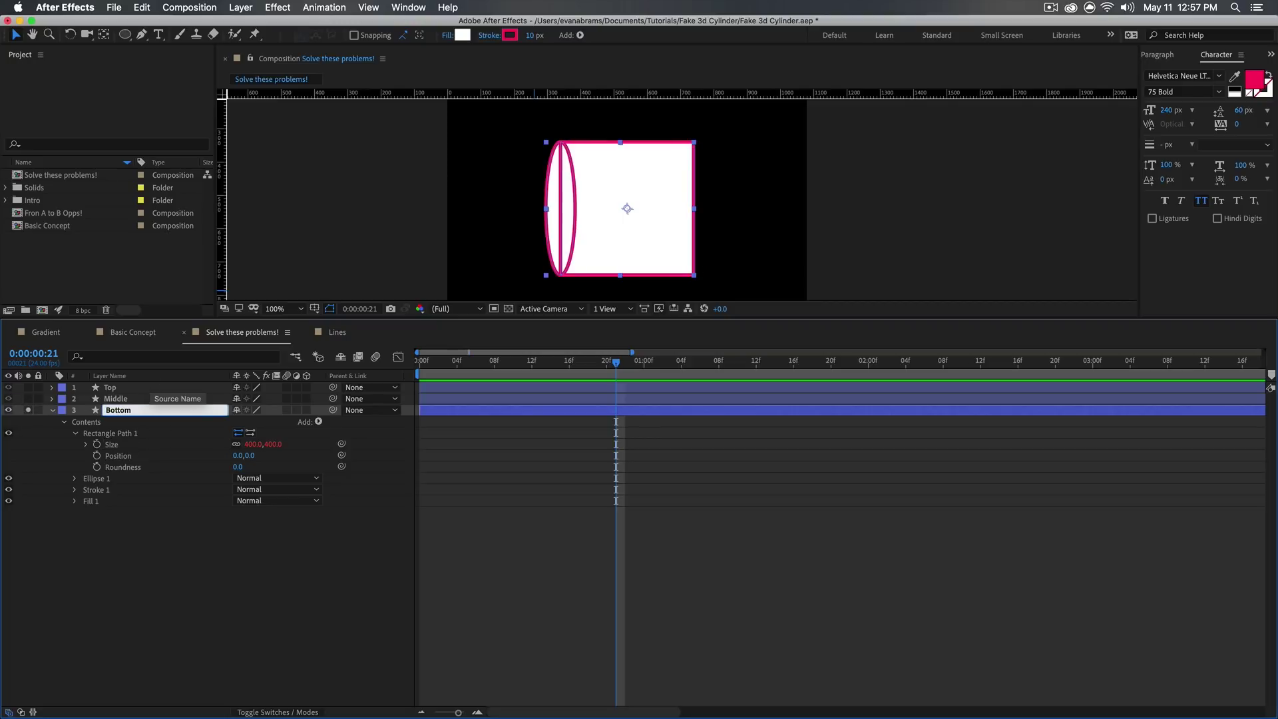
{"action": "type", "text": "+ Middle"}
{"action": "key", "text": "Return"}
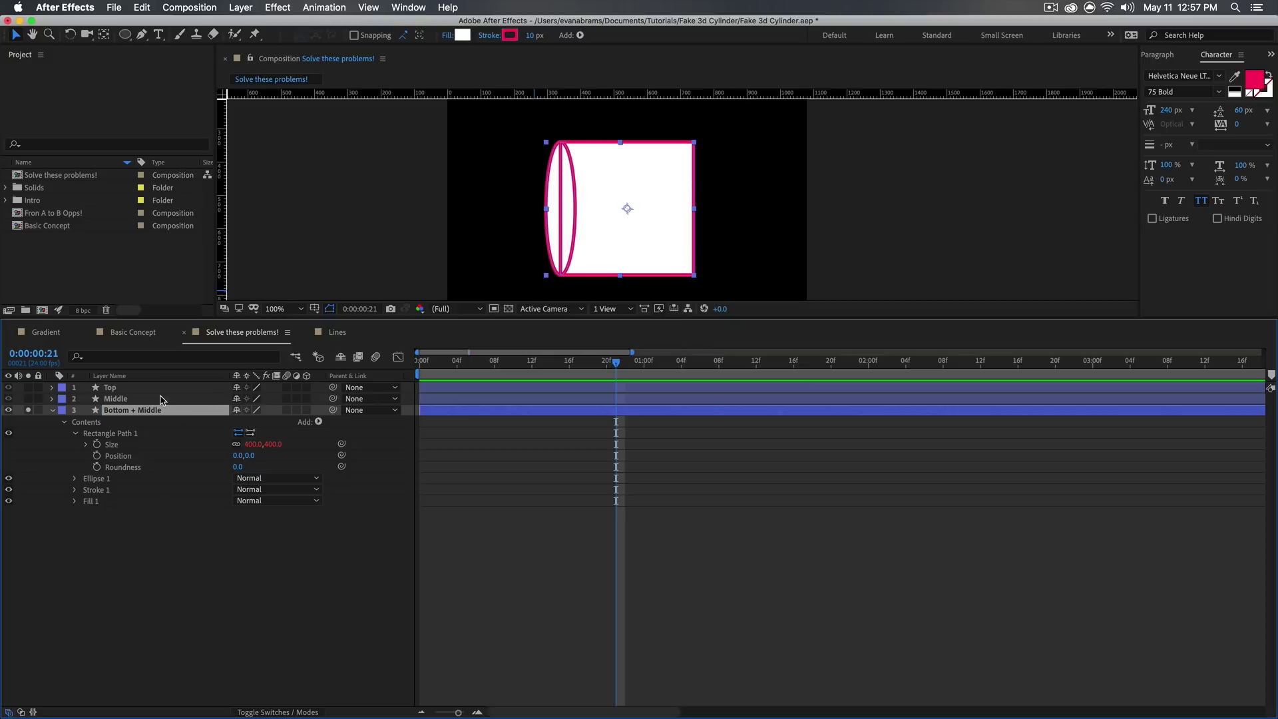
Add Merge Paths to Bottom + Middle to combine its rectangle and ellipse
{"action": "left_click", "coordinate": [111, 434]}
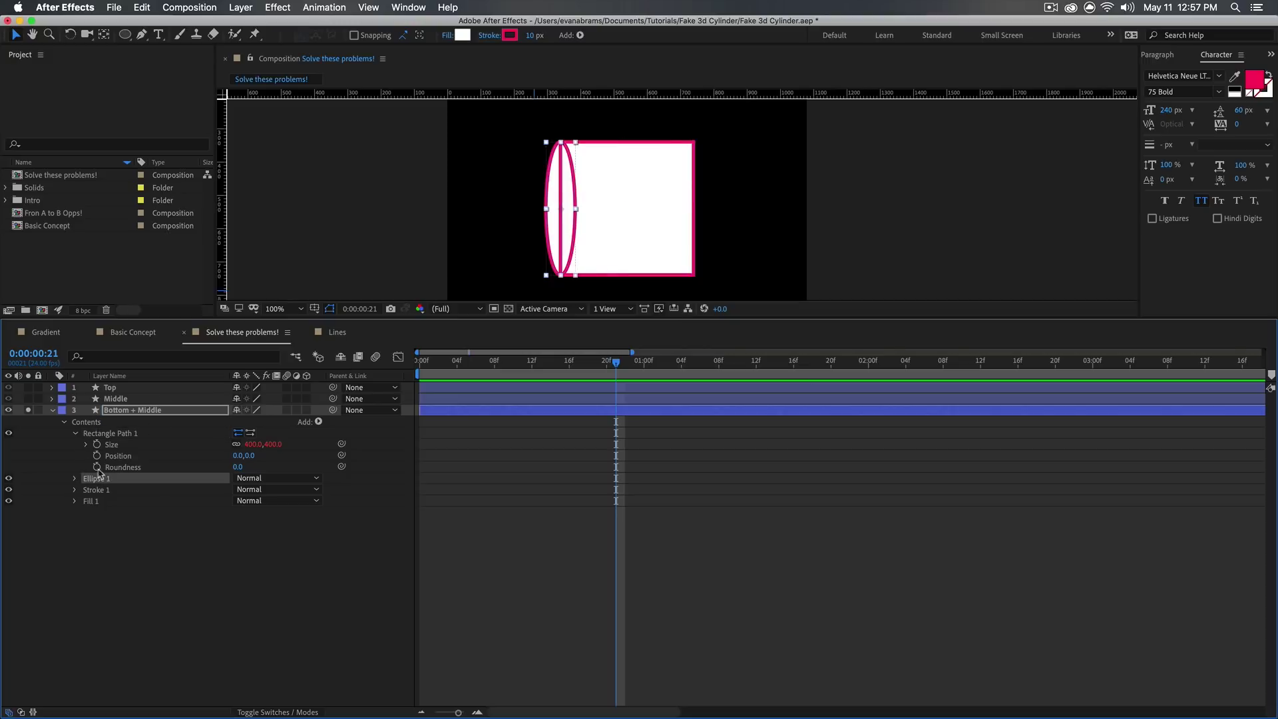
{"action": "left_click", "coordinate": [75, 433]}
{"action": "left_click", "coordinate": [95, 455]}
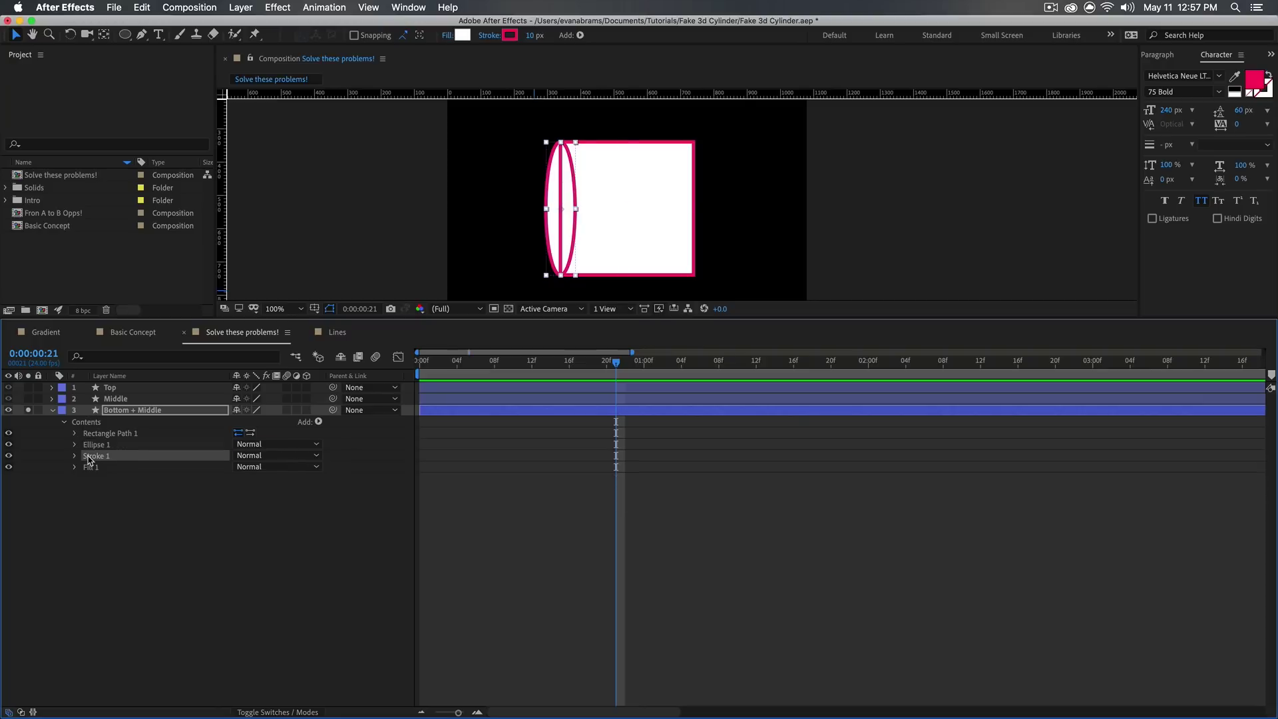
{"action": "left_click", "coordinate": [318, 422]}
{"action": "left_click", "coordinate": [355, 569]}
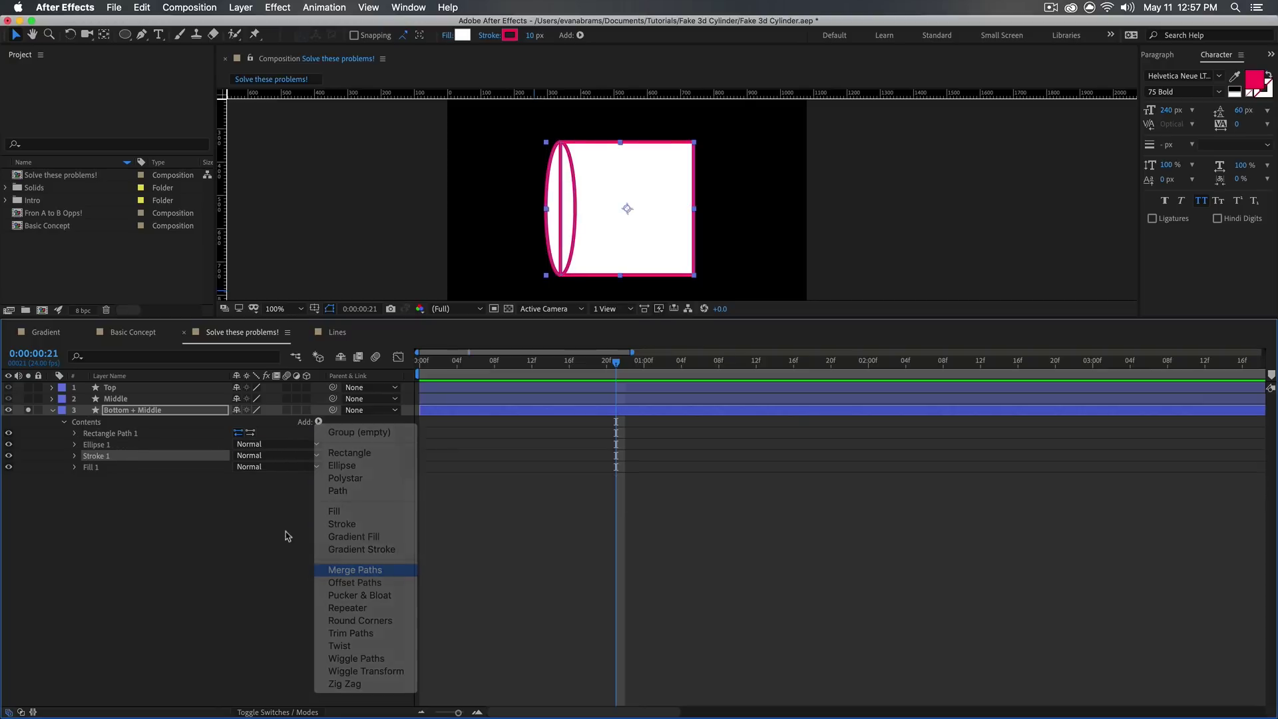
{"action": "left_click", "coordinate": [275, 551]}
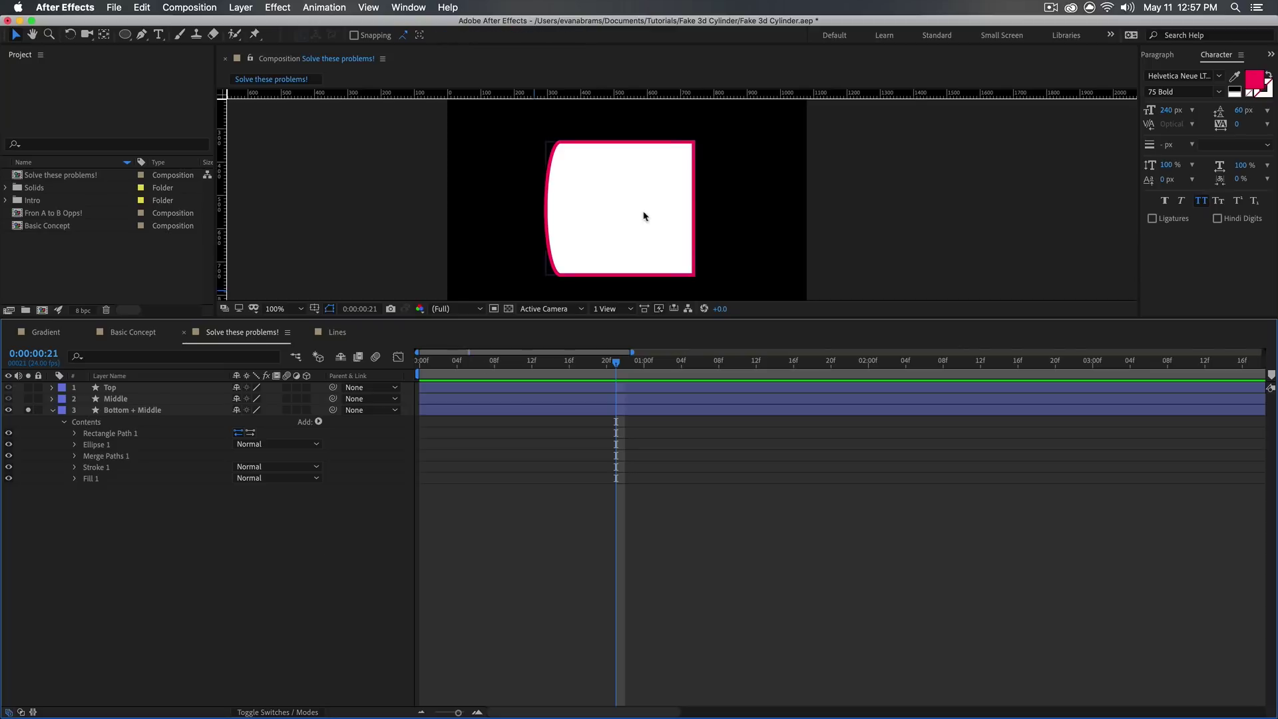
Inspect Ellipse 1, its Transform group and Merge Paths 1, then fold the contents away
{"action": "left_click", "coordinate": [99, 445]}
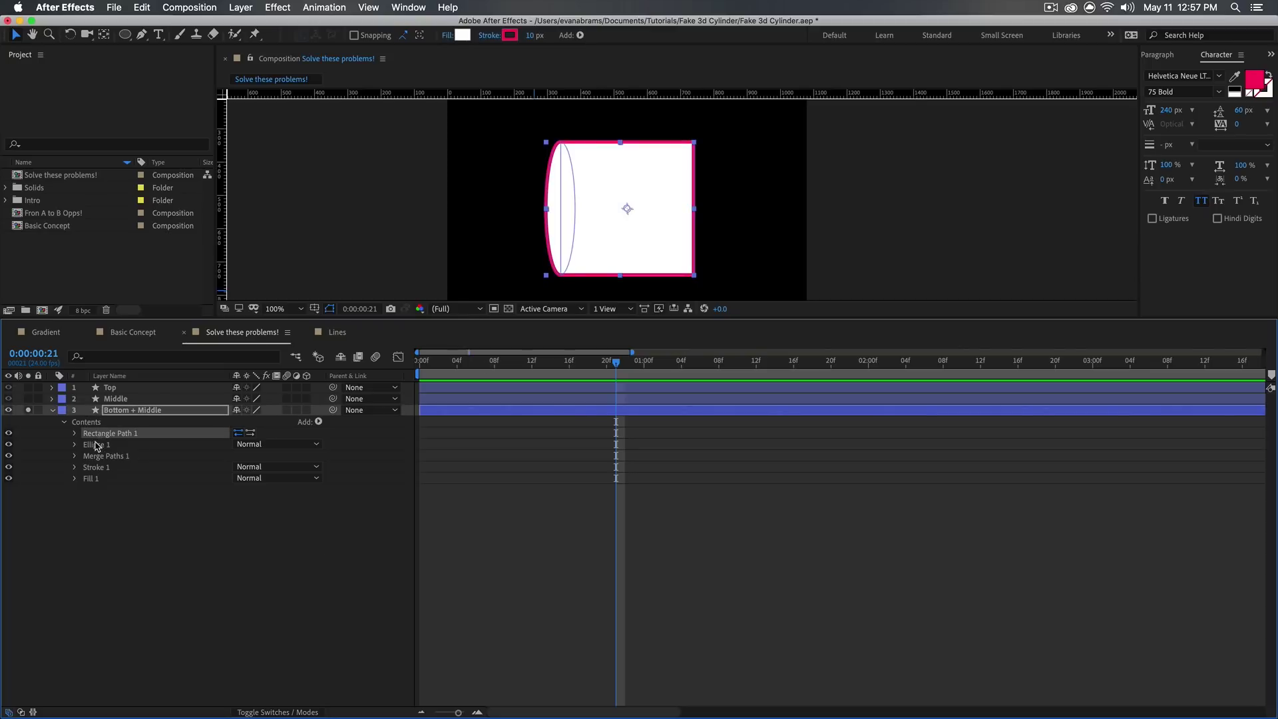
{"action": "left_click", "coordinate": [76, 444]}
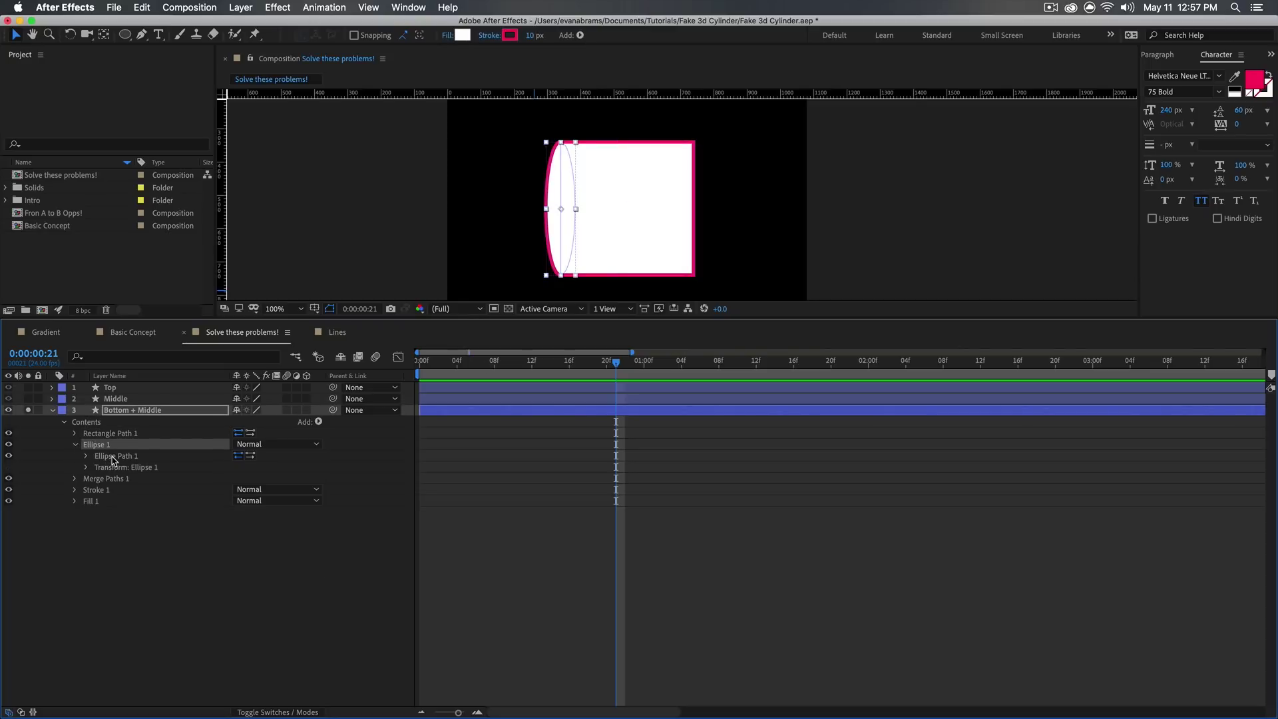
{"action": "left_click", "coordinate": [112, 456]}
{"action": "left_click", "coordinate": [120, 468]}
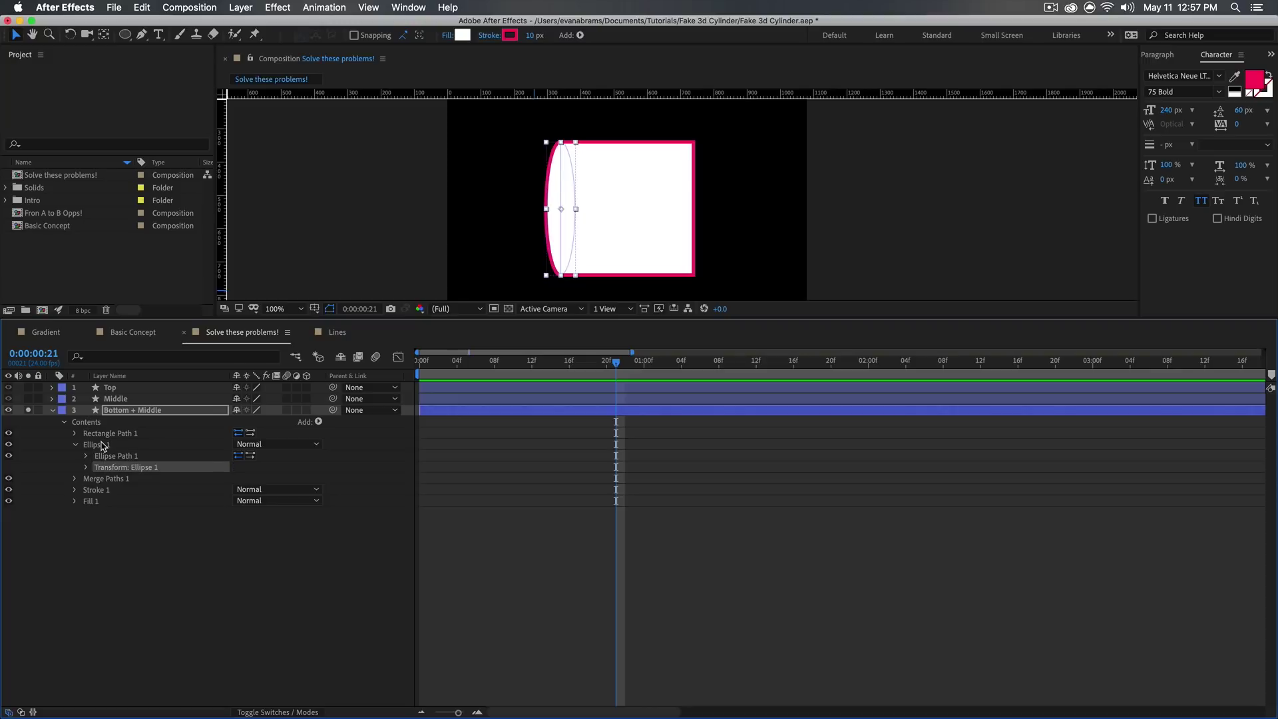
{"action": "left_click", "coordinate": [103, 479]}
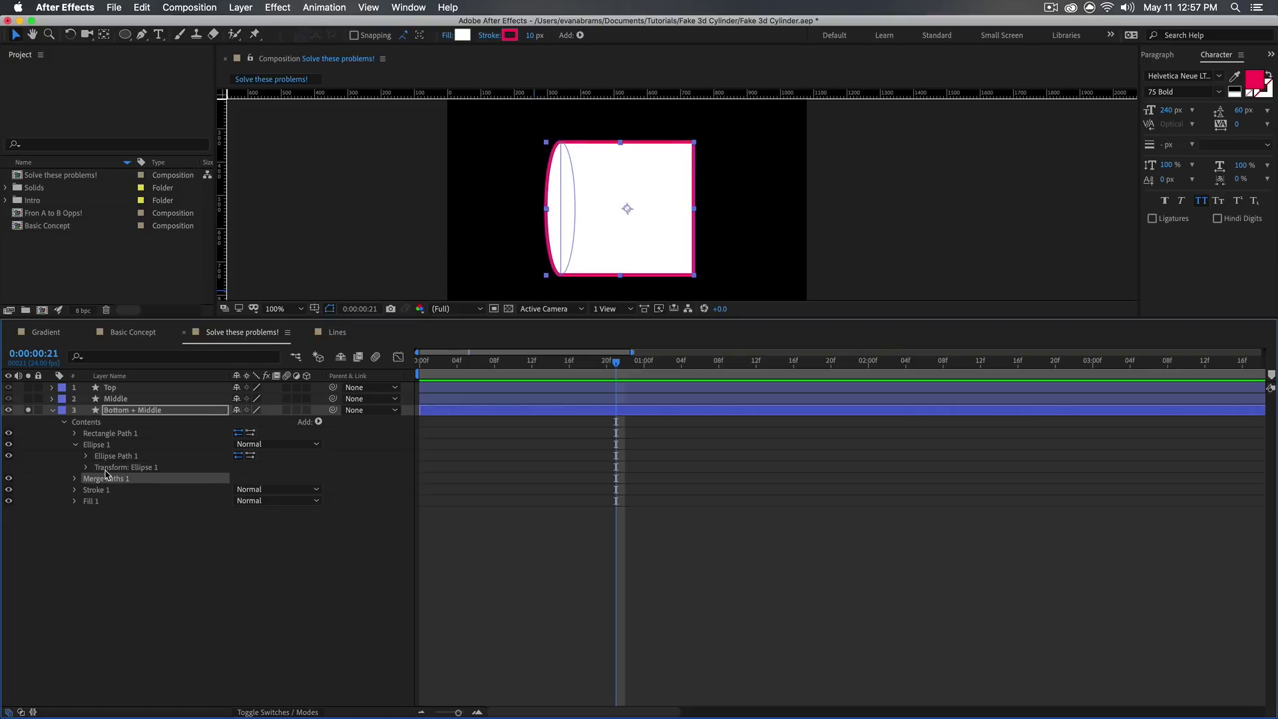
{"action": "key", "text": "super+z"}
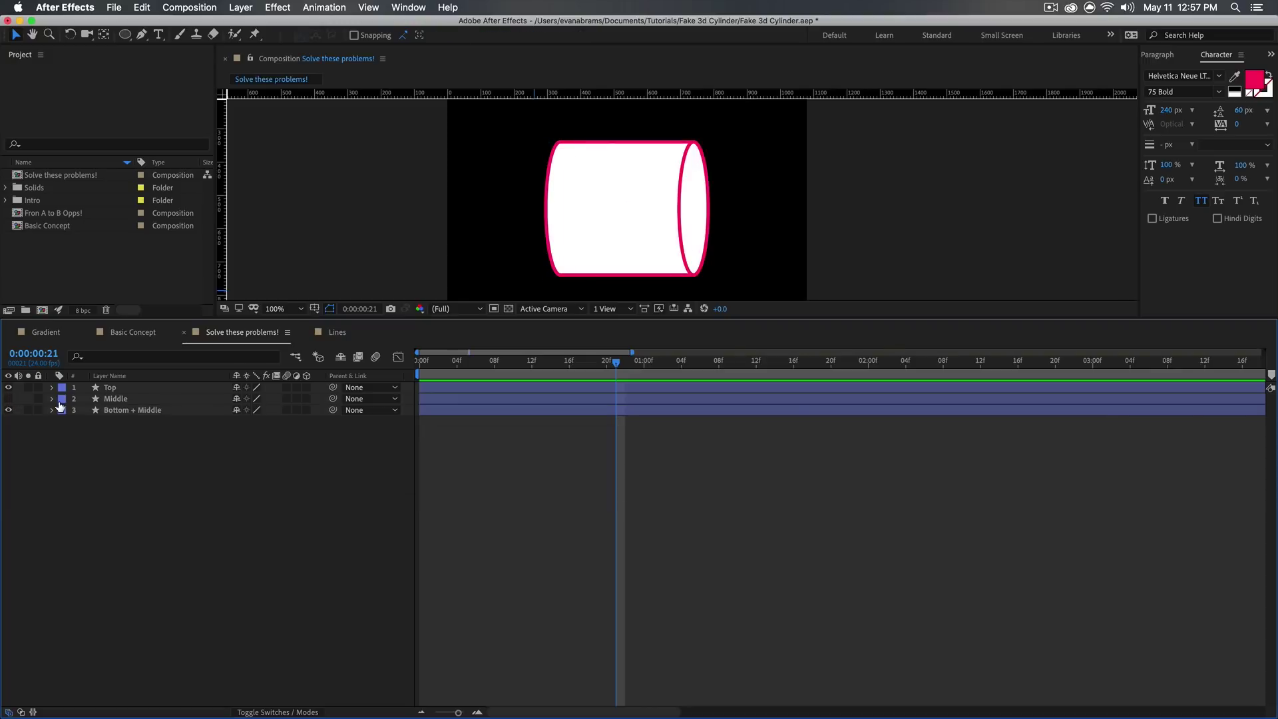
Label Middle orange, move to 1:00, and reveal its modified rectangle, stroke and fill
{"action": "left_click", "coordinate": [61, 400]}
{"action": "left_click", "coordinate": [87, 583]}
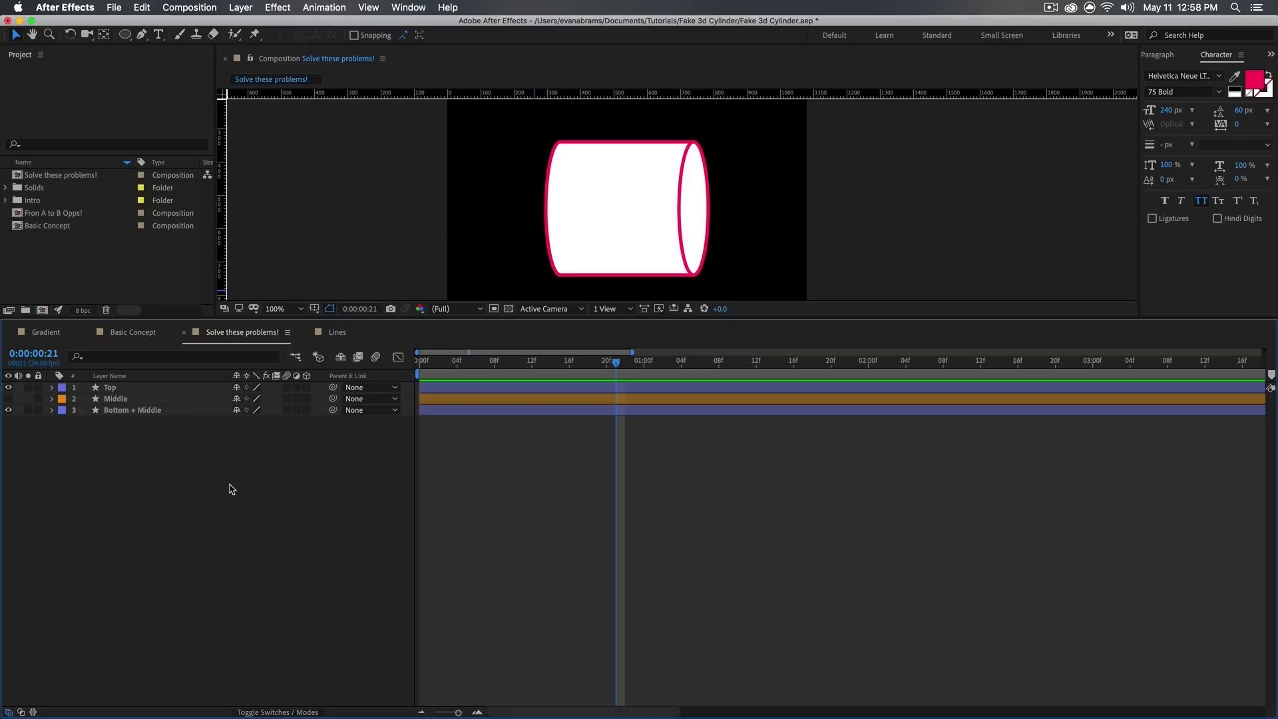
{"action": "left_click", "coordinate": [176, 399]}
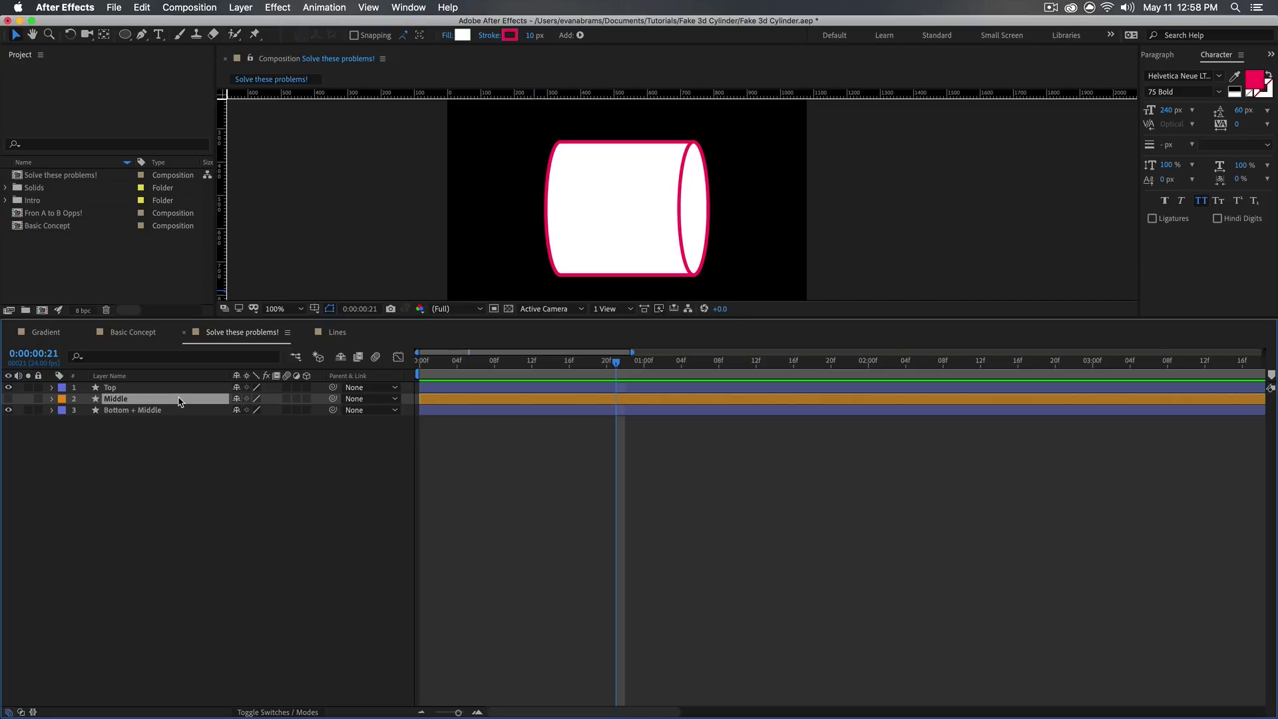
{"action": "left_click_drag", "start_coordinate": [657, 362], "coordinate": [644, 362]}
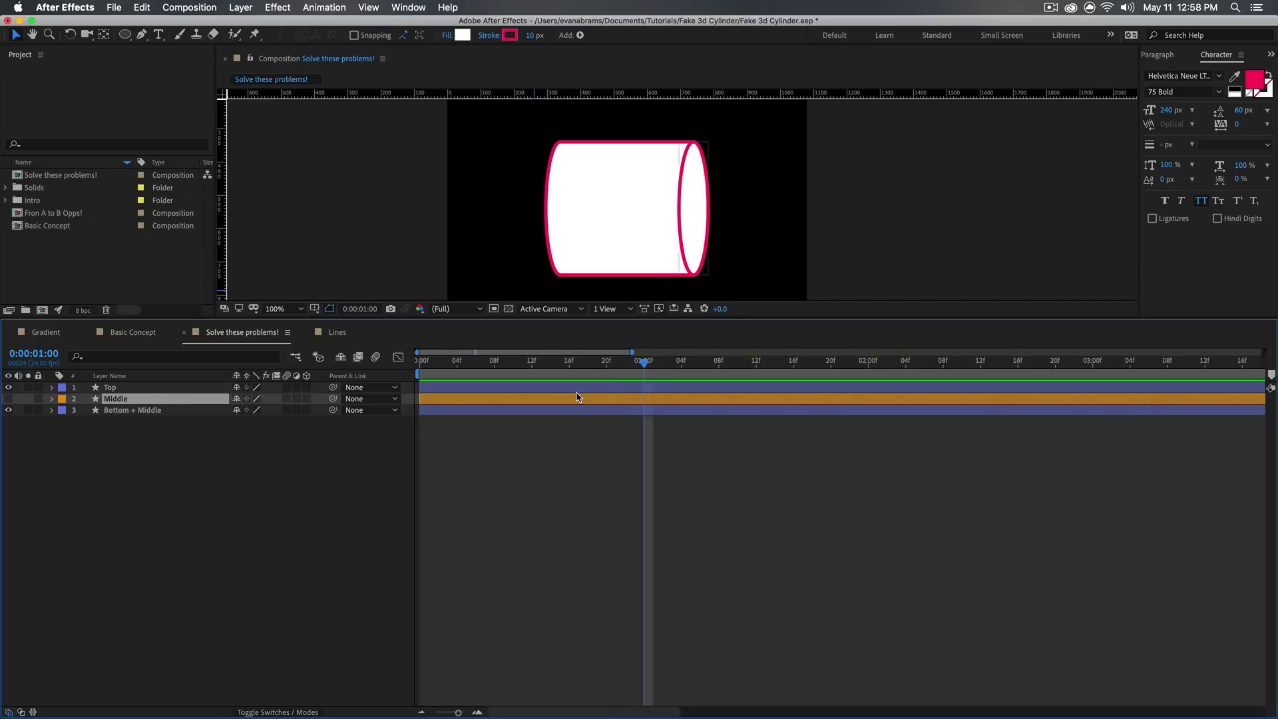
{"action": "key", "text": "u"}
{"action": "key", "text": "u"}
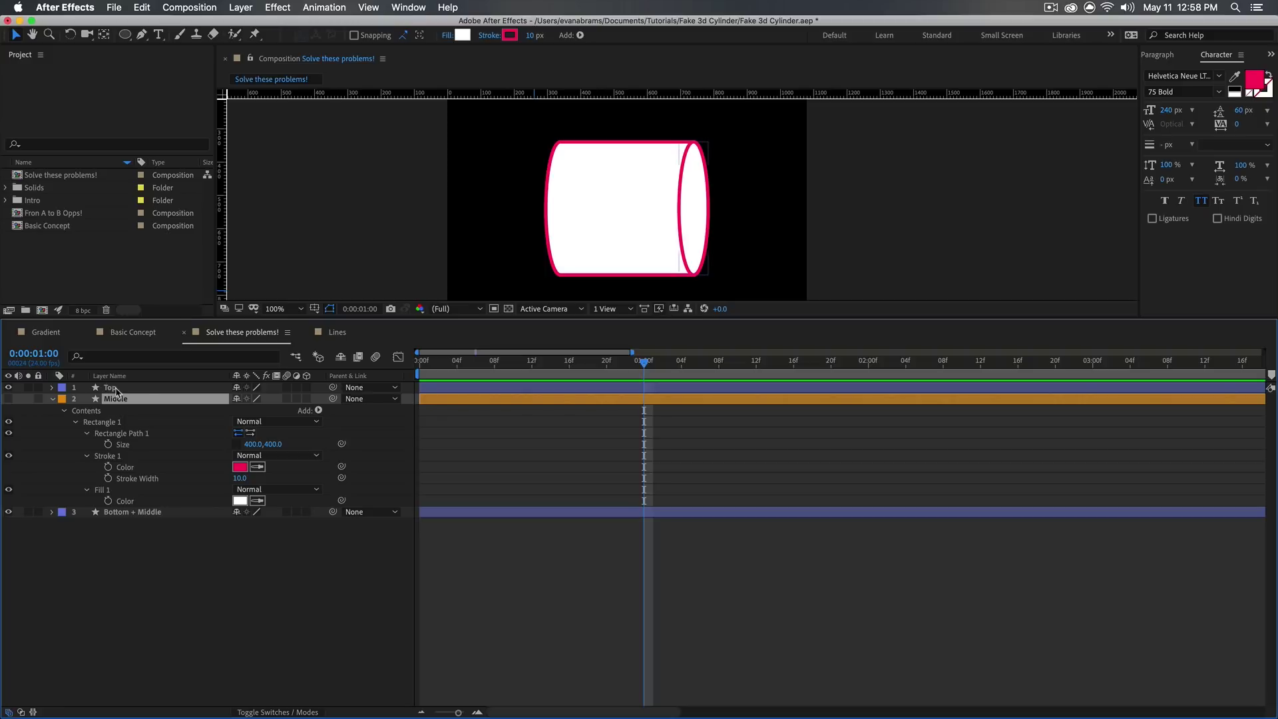
At 1:00, keyframe Middle's rectangle Size at width 350 and Top's Scale at 50%
{"action": "left_click", "coordinate": [111, 445]}
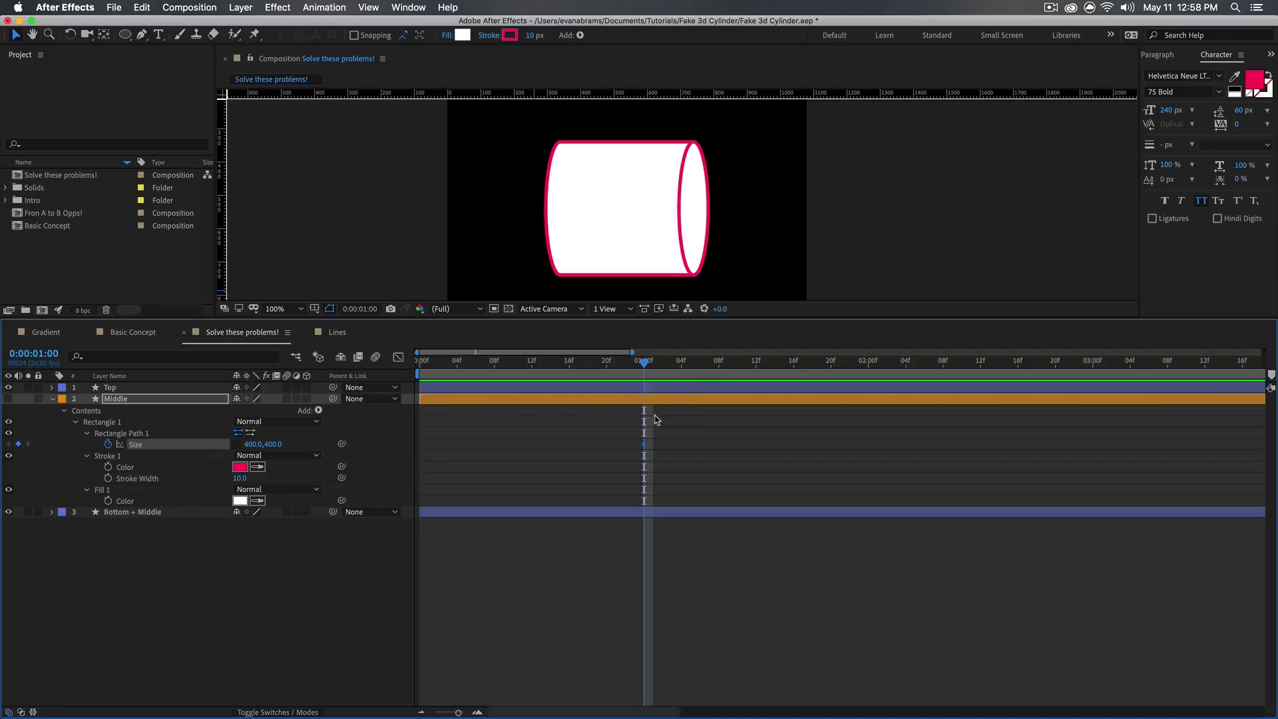
{"action": "mouse_move", "coordinate": [265, 444]}
{"action": "left_mouse_down"}
{"action": "mouse_move", "coordinate": [389, 456]}
{"action": "mouse_move", "coordinate": [265, 456]}
{"action": "left_mouse_up"}
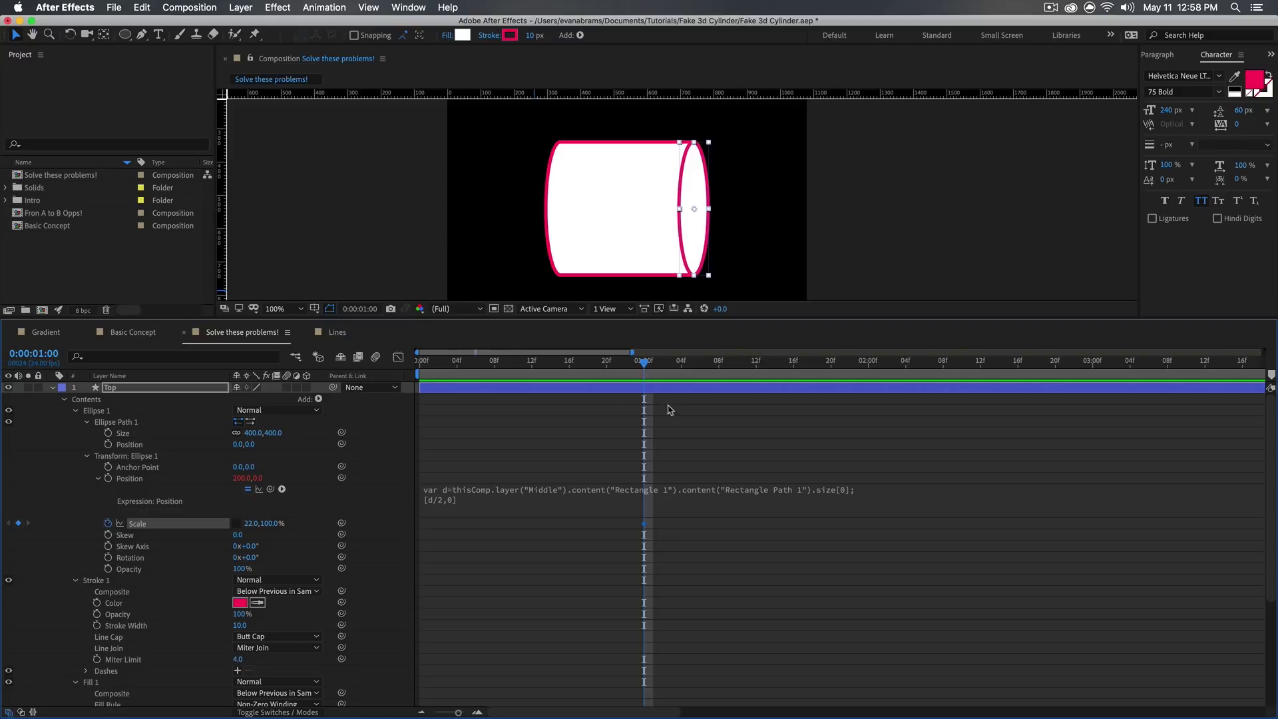
{"action": "key", "text": "u"}
{"action": "key", "text": "u"}
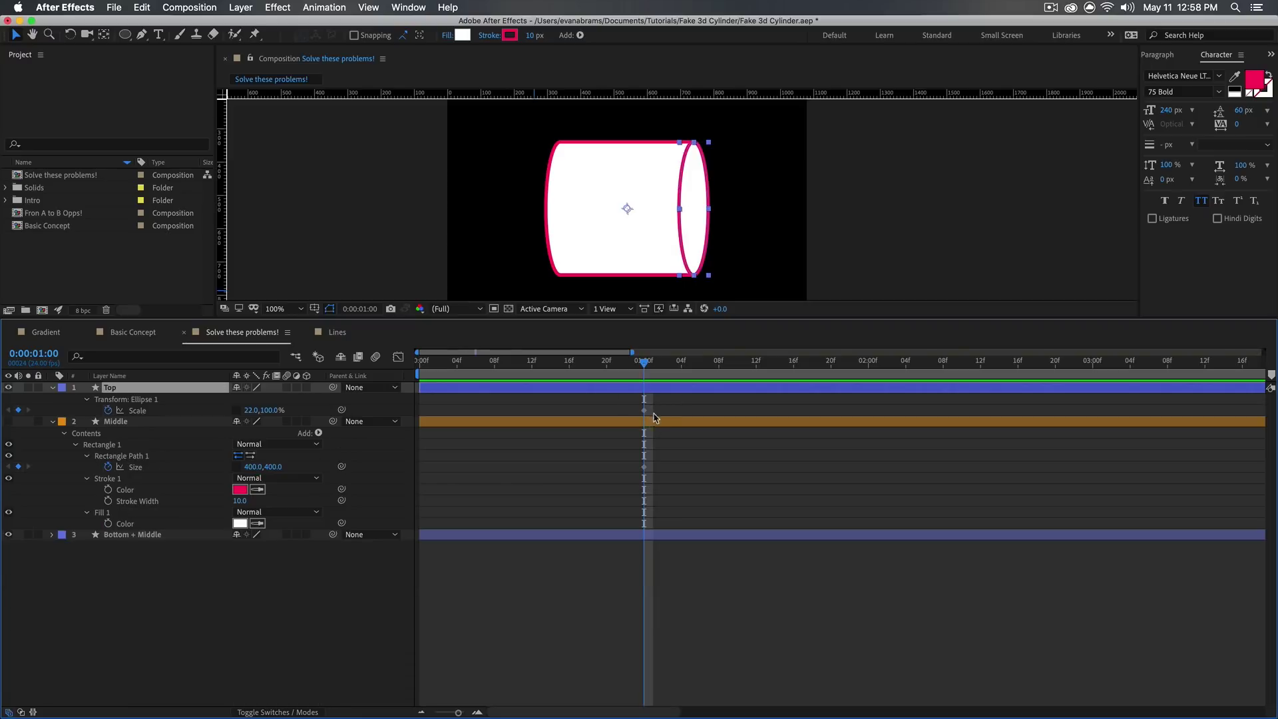
{"action": "left_click_drag", "start_coordinate": [250, 409], "coordinate": [269, 409]}
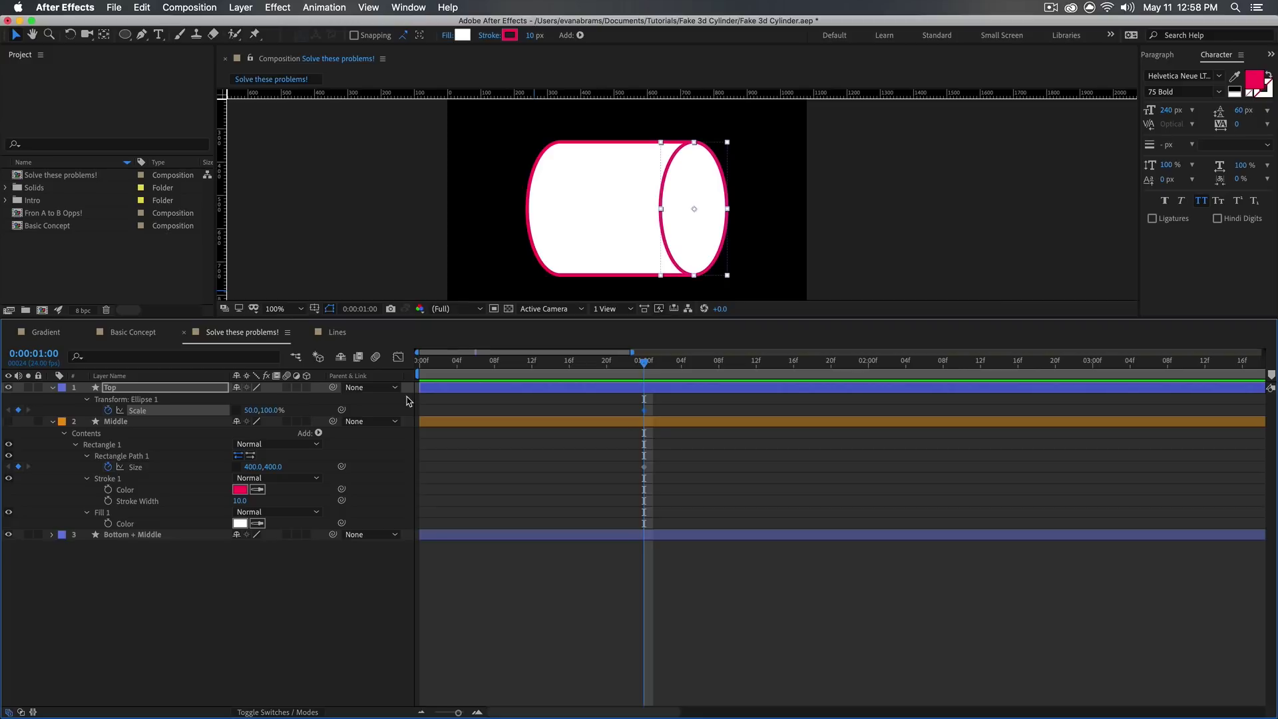
{"action": "left_click", "coordinate": [254, 466]}
{"action": "type", "text": "350"}
{"action": "key", "text": "Return"}
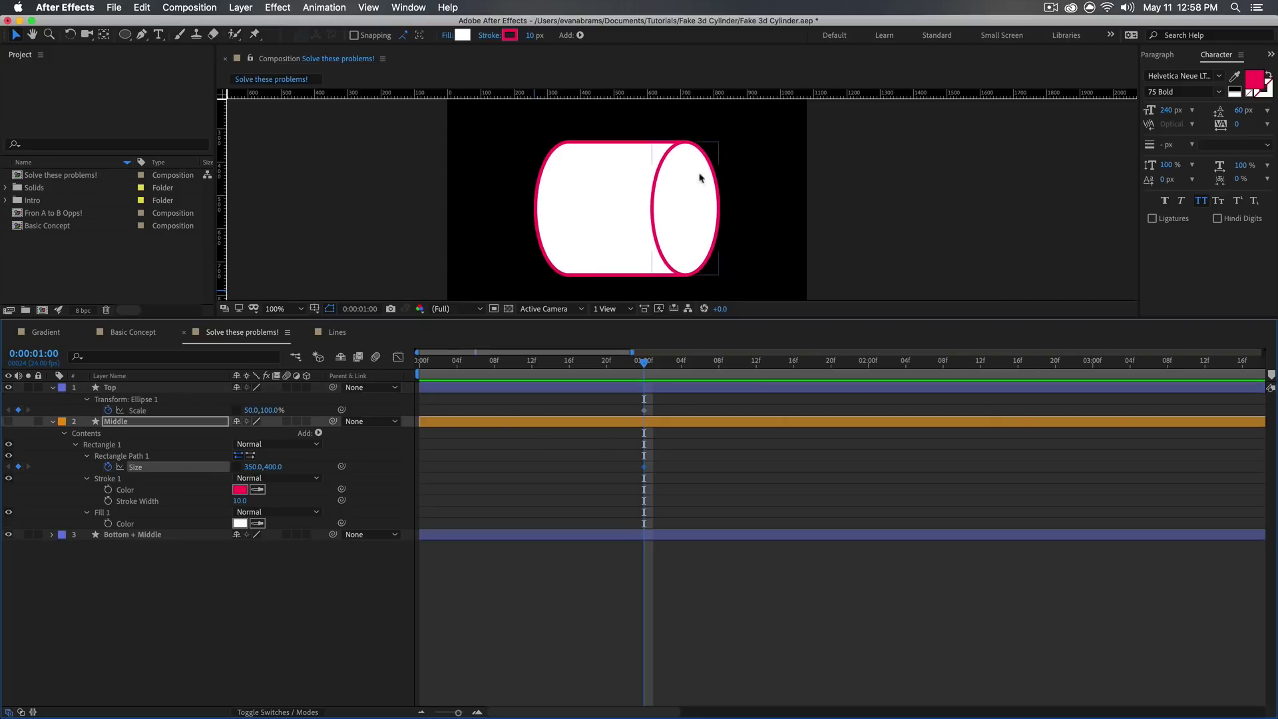
At 1:10, set Top's horizontal Scale to 0% and the rectangle width to 300
{"action": "left_click", "coordinate": [644, 408]}
{"action": "left_click", "coordinate": [644, 408]}
{"action": "left_click", "coordinate": [673, 465]}
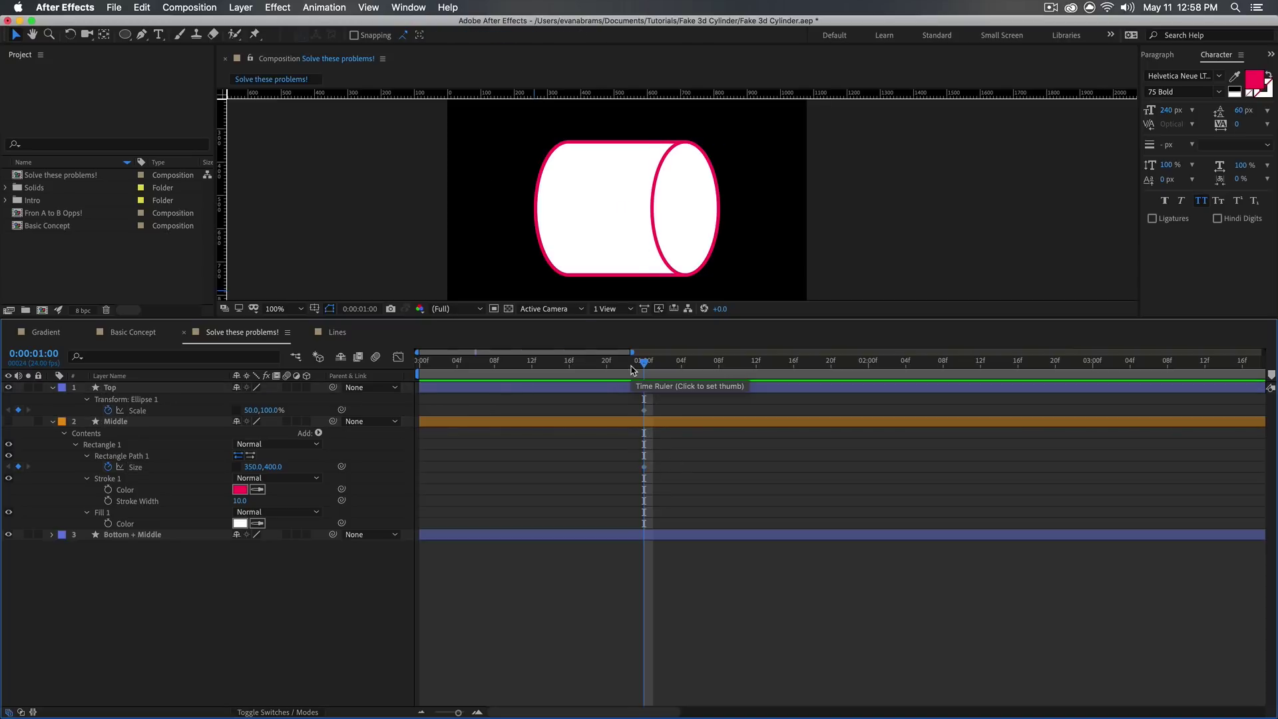
{"action": "key", "text": "shift+Page_Down"}
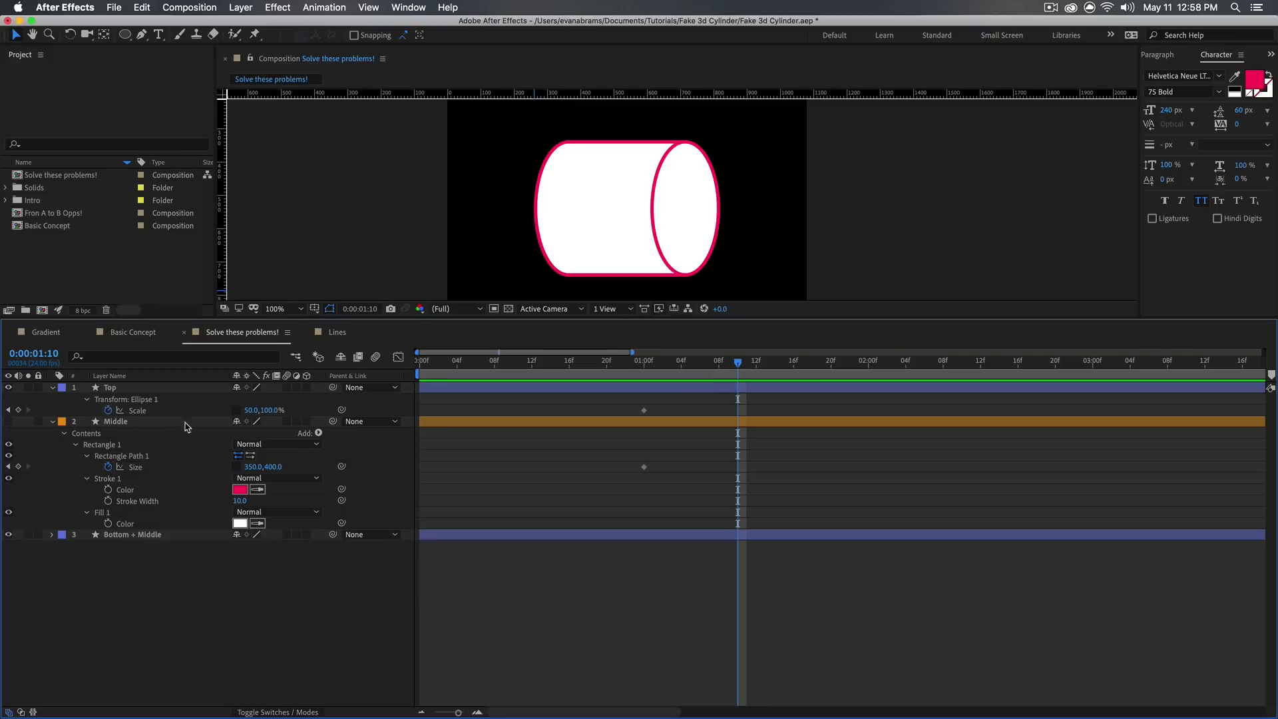
{"action": "left_click", "coordinate": [251, 411]}
{"action": "left_click_drag", "start_coordinate": [251, 411], "coordinate": [246, 411]}
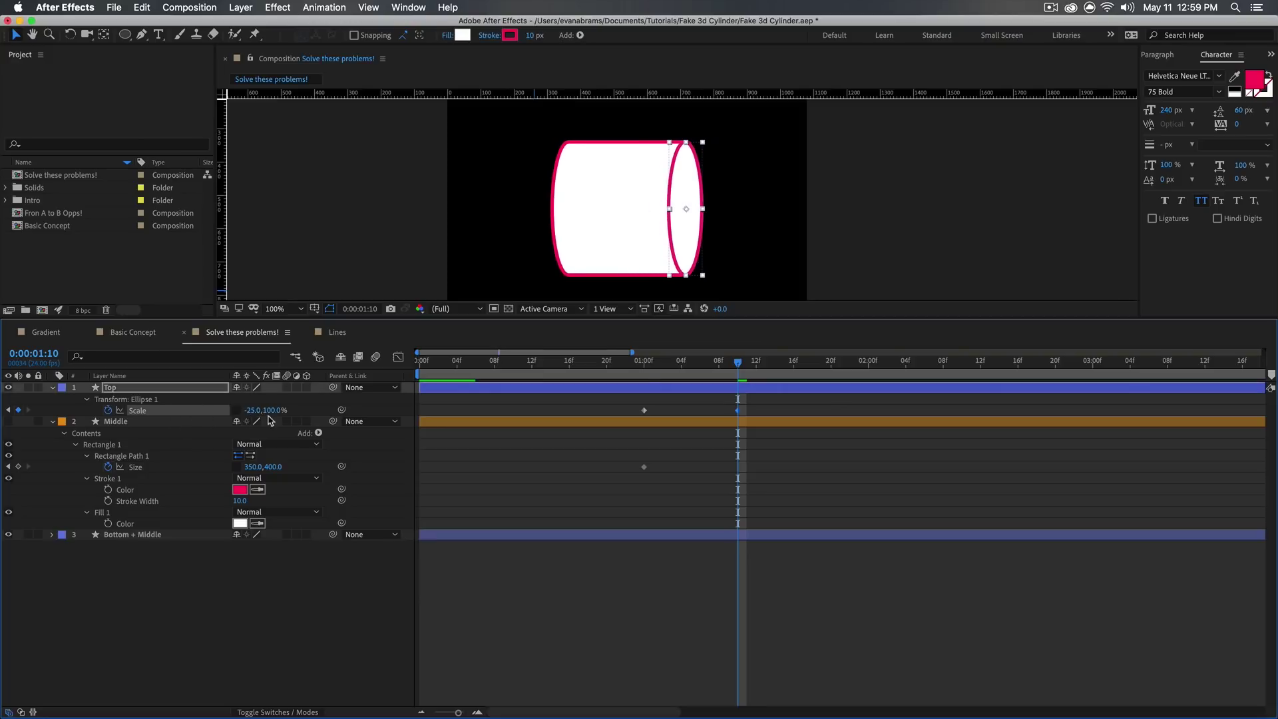
{"action": "left_click", "coordinate": [252, 411]}
{"action": "type", "text": "0"}
{"action": "key", "text": "Return"}
{"action": "left_click", "coordinate": [115, 422]}
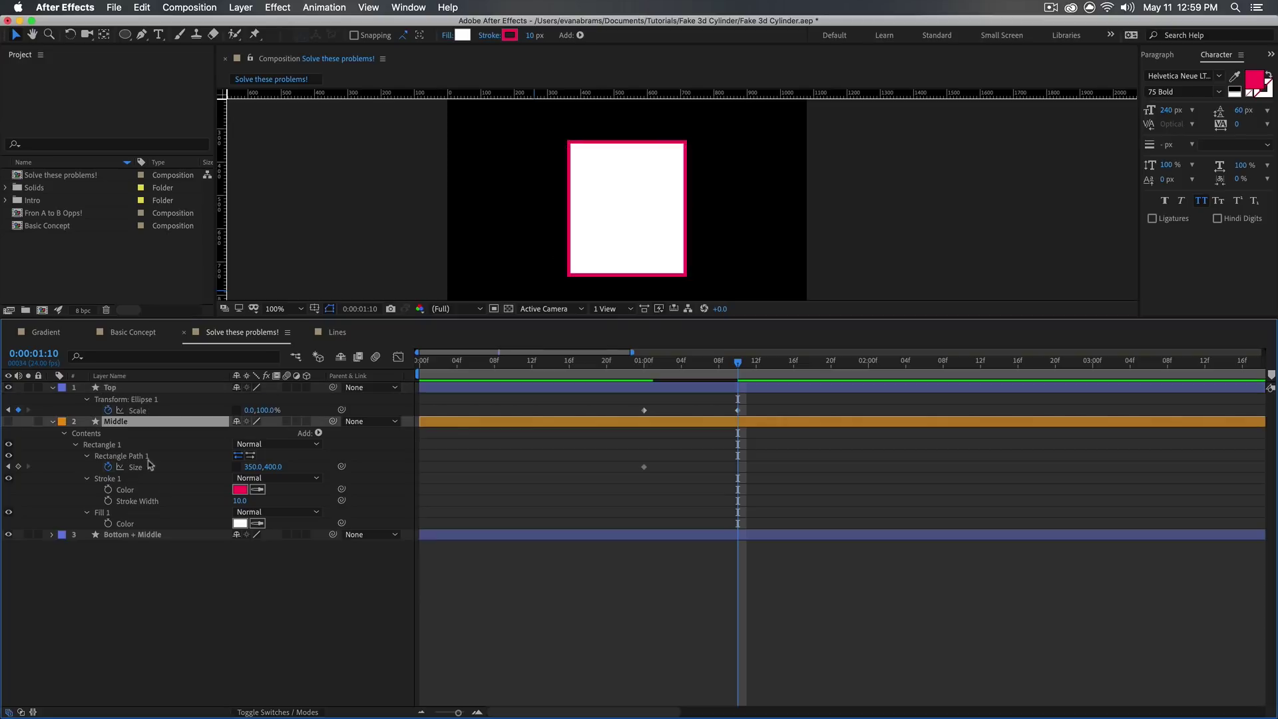
{"action": "left_click", "coordinate": [252, 467]}
{"action": "type", "text": "300"}
{"action": "key", "text": "Return"}
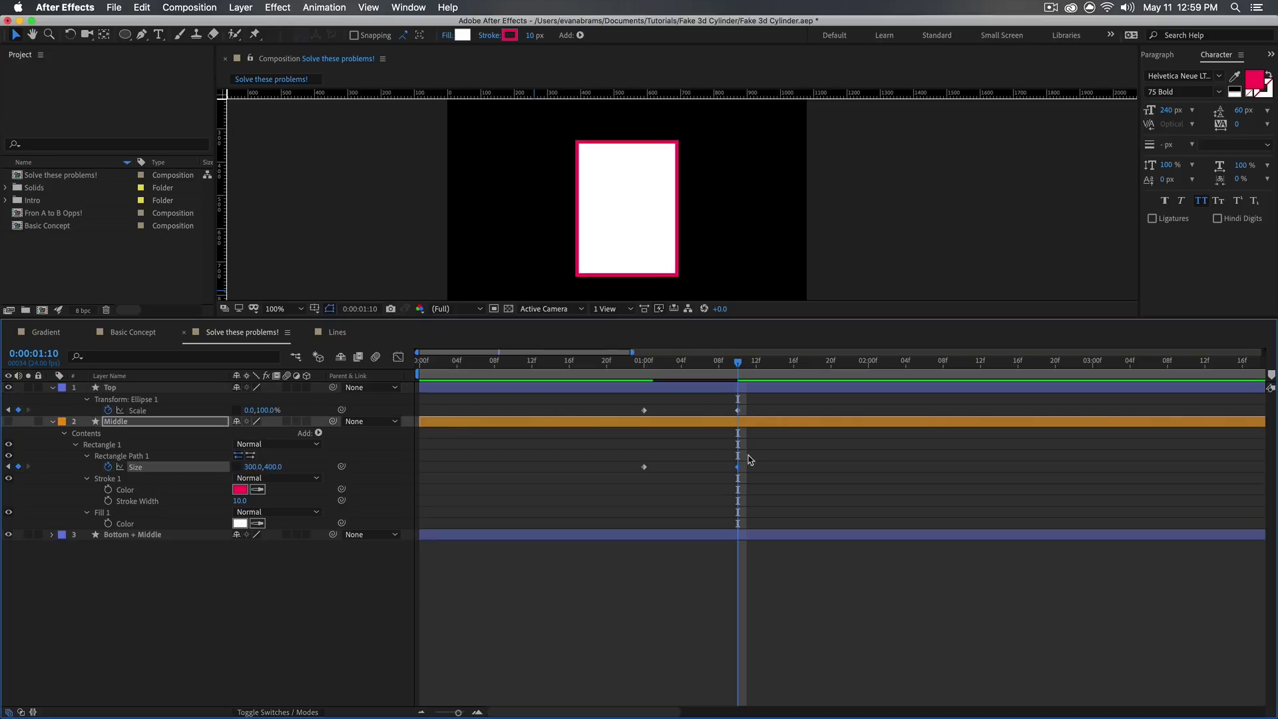
Preview the 1:00–1:10 turn, adjusting the rectangle width to 255 and then 309
{"action": "left_click_drag", "start_coordinate": [737, 361], "coordinate": [645, 361]}
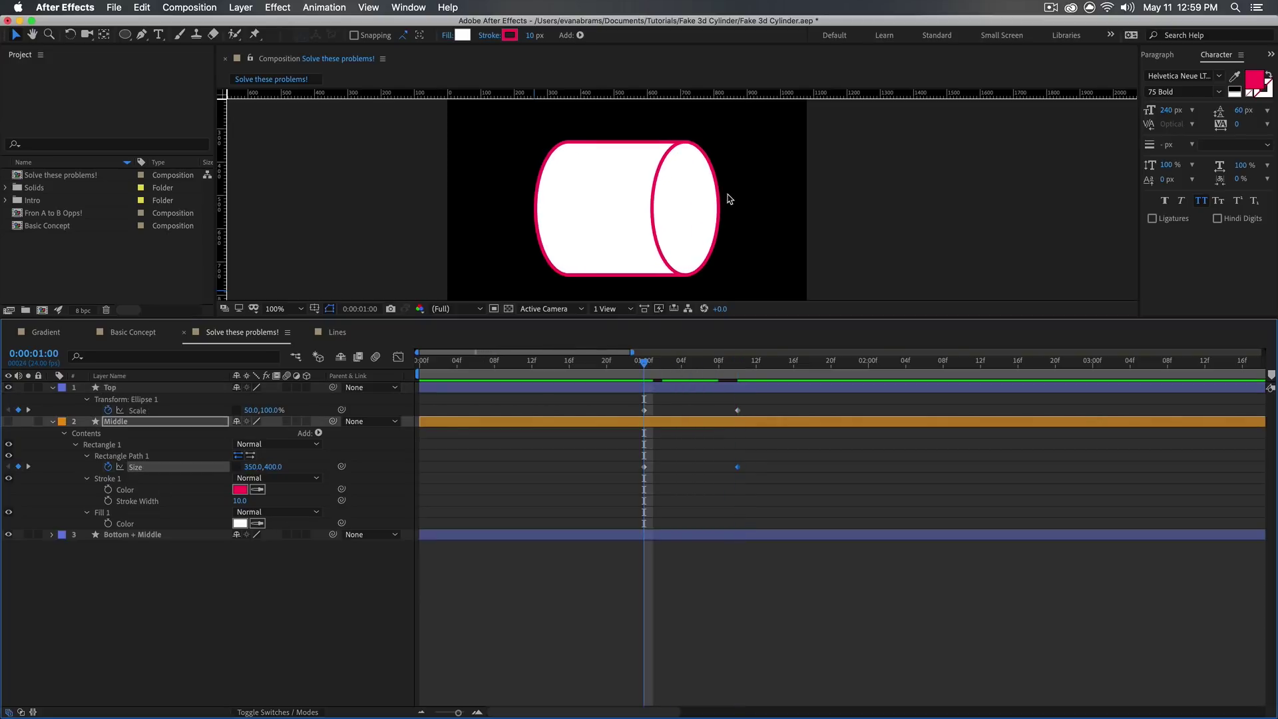
{"action": "key", "text": "Page_Down"}
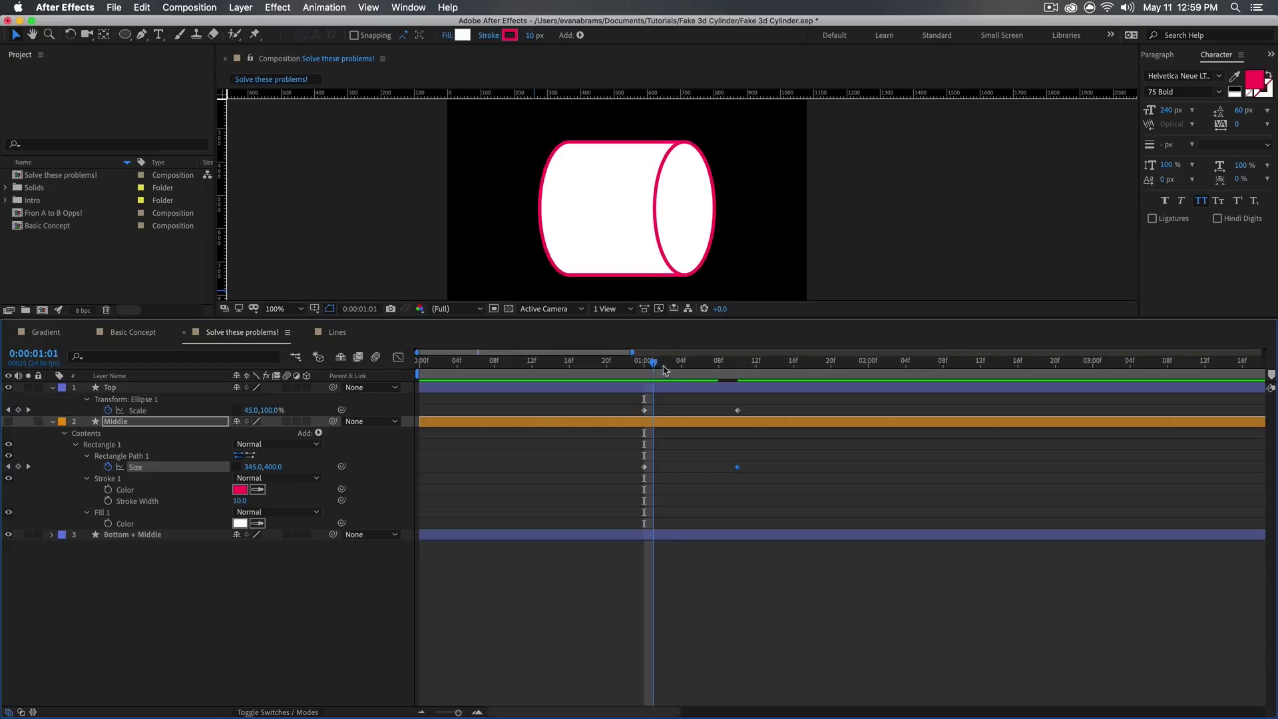
{"action": "mouse_move", "coordinate": [653, 362]}
{"action": "left_mouse_down"}
{"action": "mouse_move", "coordinate": [719, 362]}
{"action": "mouse_move", "coordinate": [681, 361]}
{"action": "left_mouse_up"}
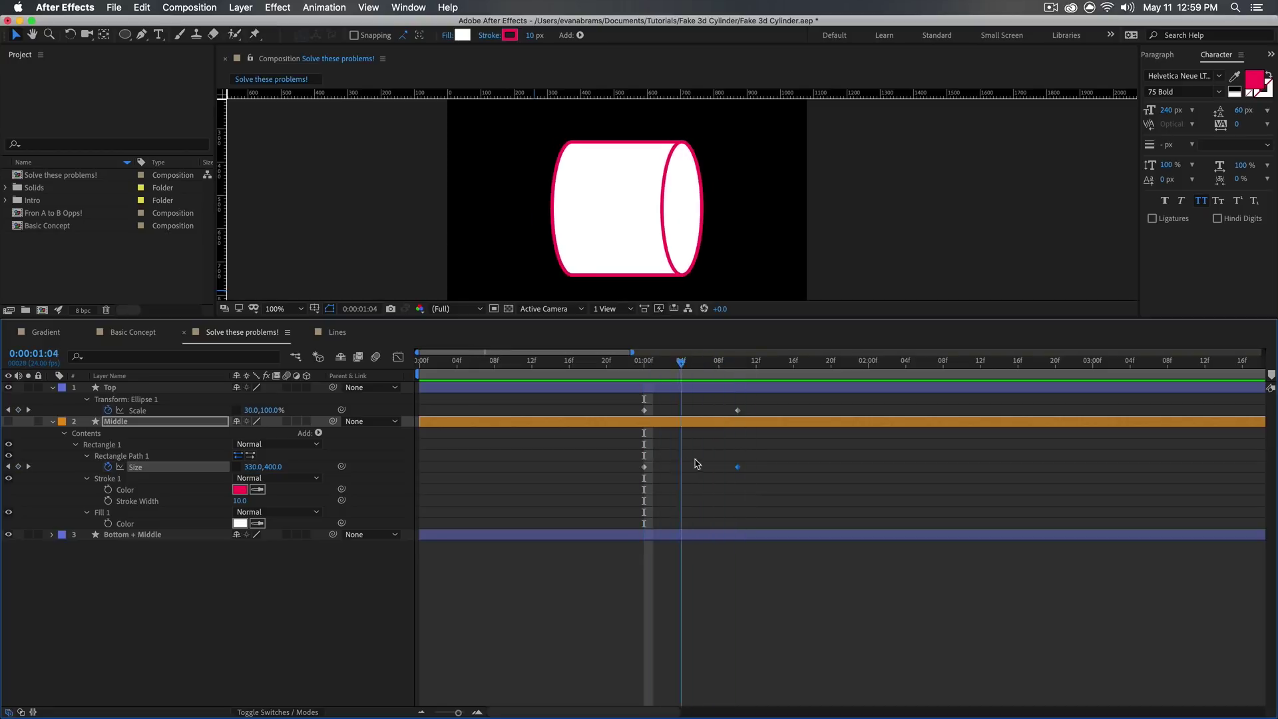
{"action": "mouse_move", "coordinate": [681, 463]}
{"action": "left_mouse_down"}
{"action": "mouse_move", "coordinate": [650, 479]}
{"action": "mouse_move", "coordinate": [737, 480]}
{"action": "left_mouse_up"}
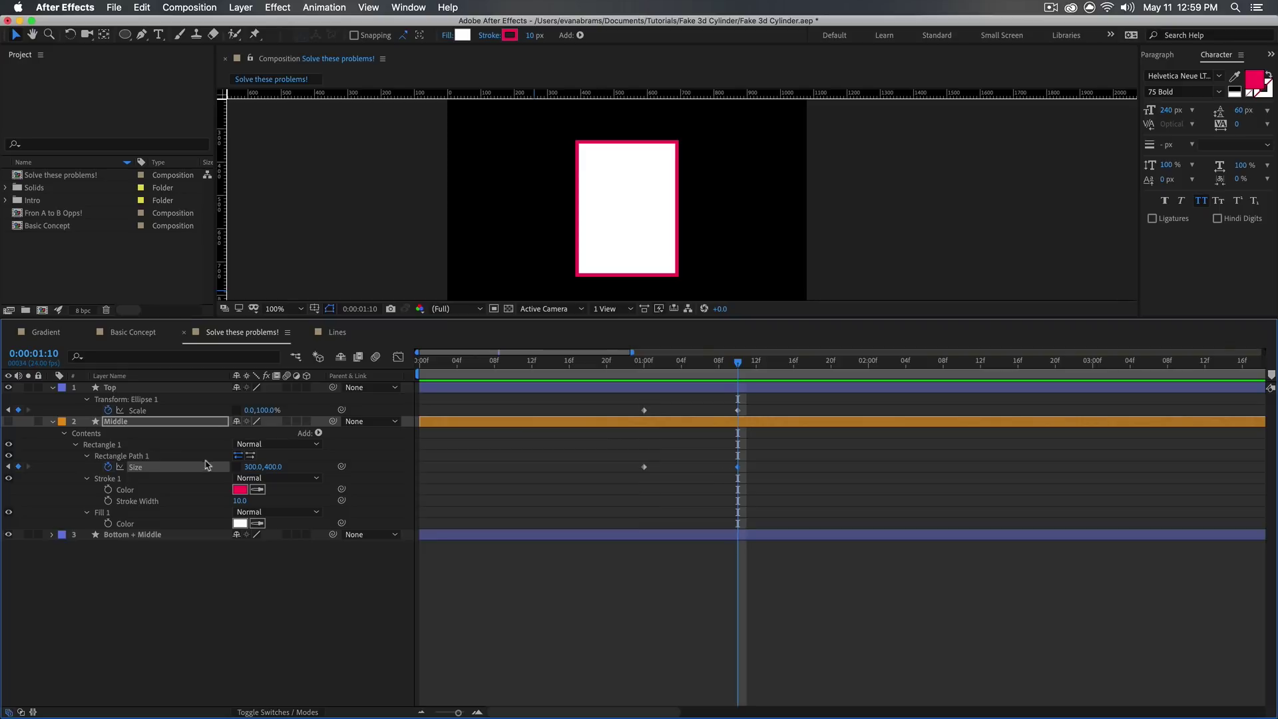
{"action": "left_click_drag", "start_coordinate": [251, 466], "coordinate": [236, 466]}
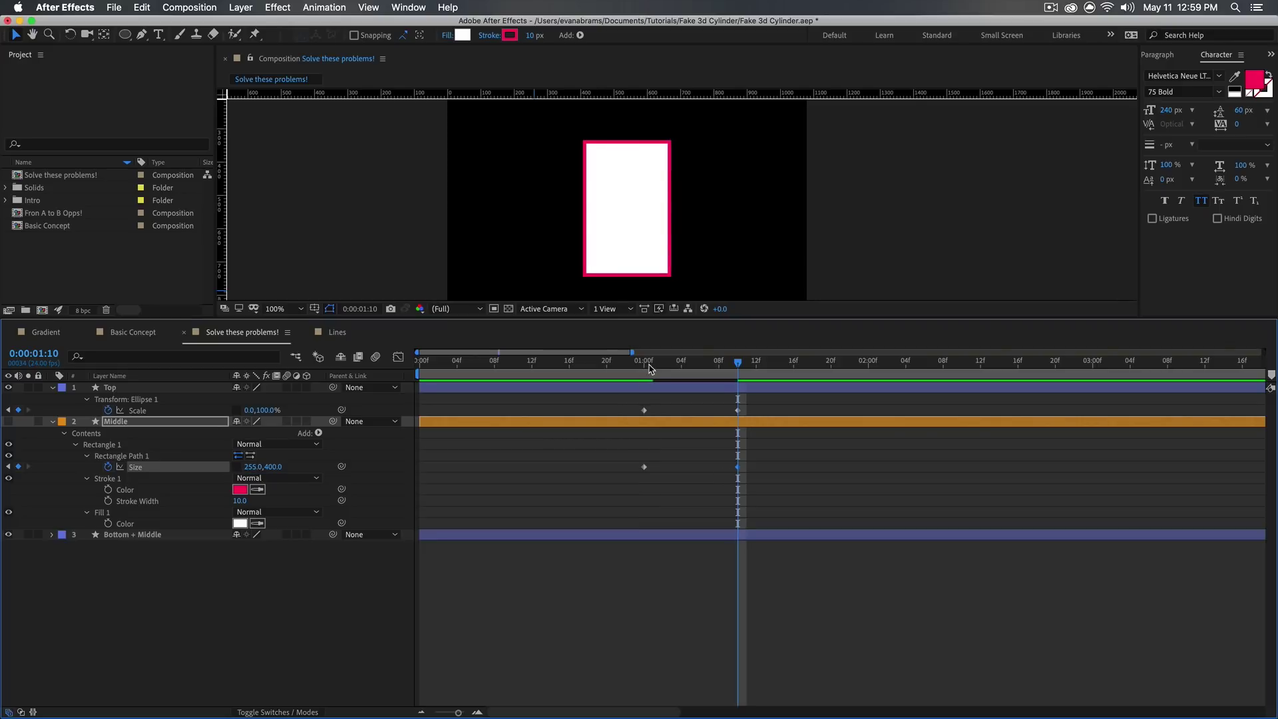
{"action": "left_click_drag", "start_coordinate": [649, 362], "coordinate": [737, 363]}
{"action": "left_click_drag", "start_coordinate": [251, 467], "coordinate": [269, 468]}
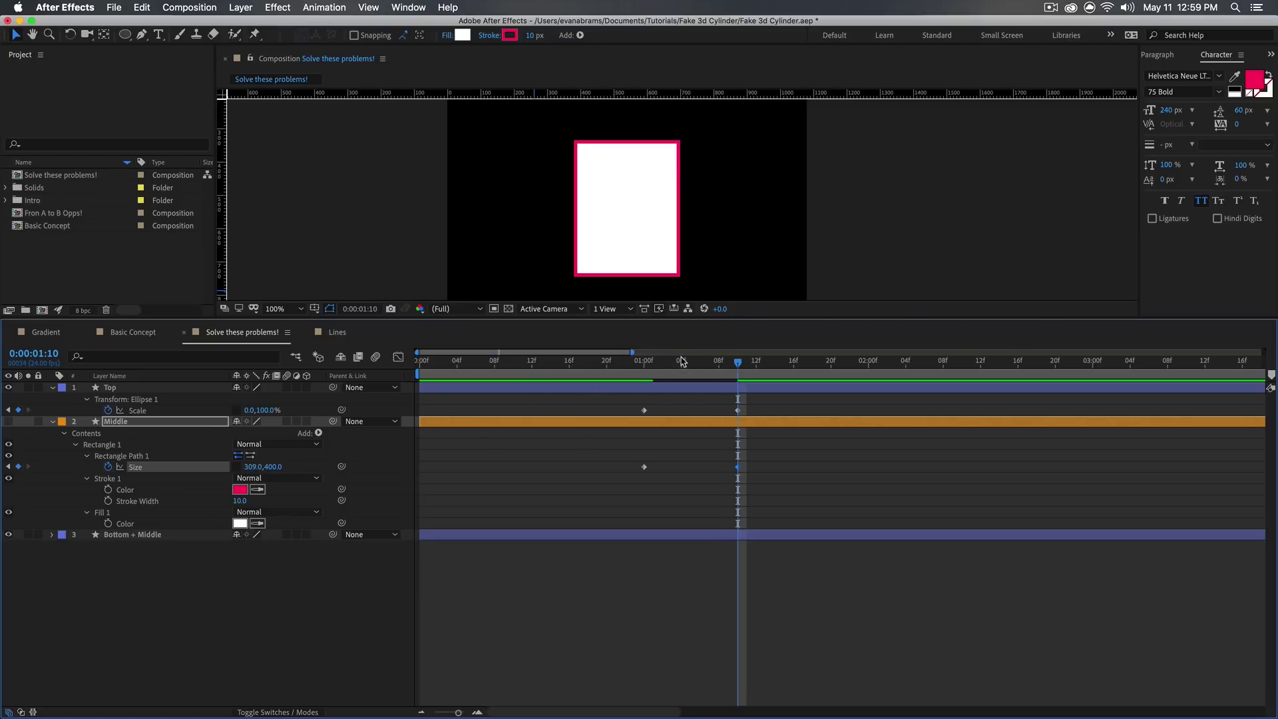
At 0:14, set Top's Scale to 100% and Middle's rectangle width to 0
{"action": "left_click", "coordinate": [551, 362]}
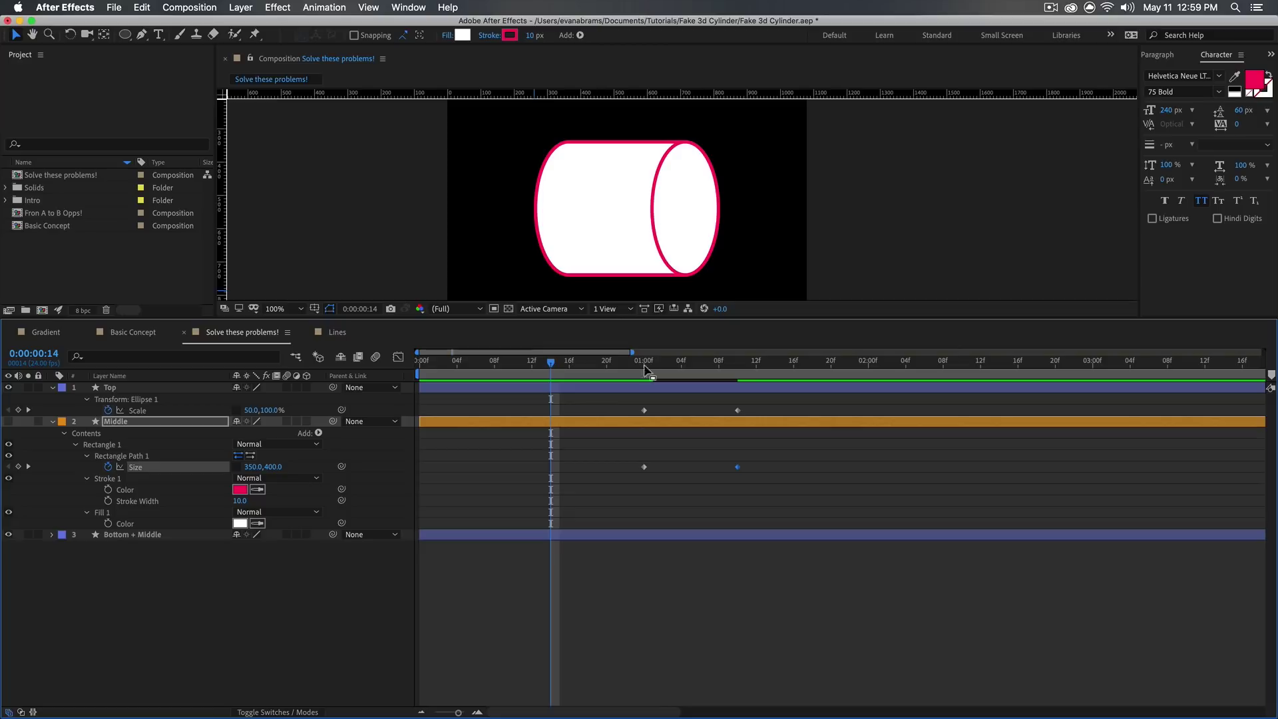
{"action": "left_click", "coordinate": [460, 575]}
{"action": "left_click", "coordinate": [252, 410]}
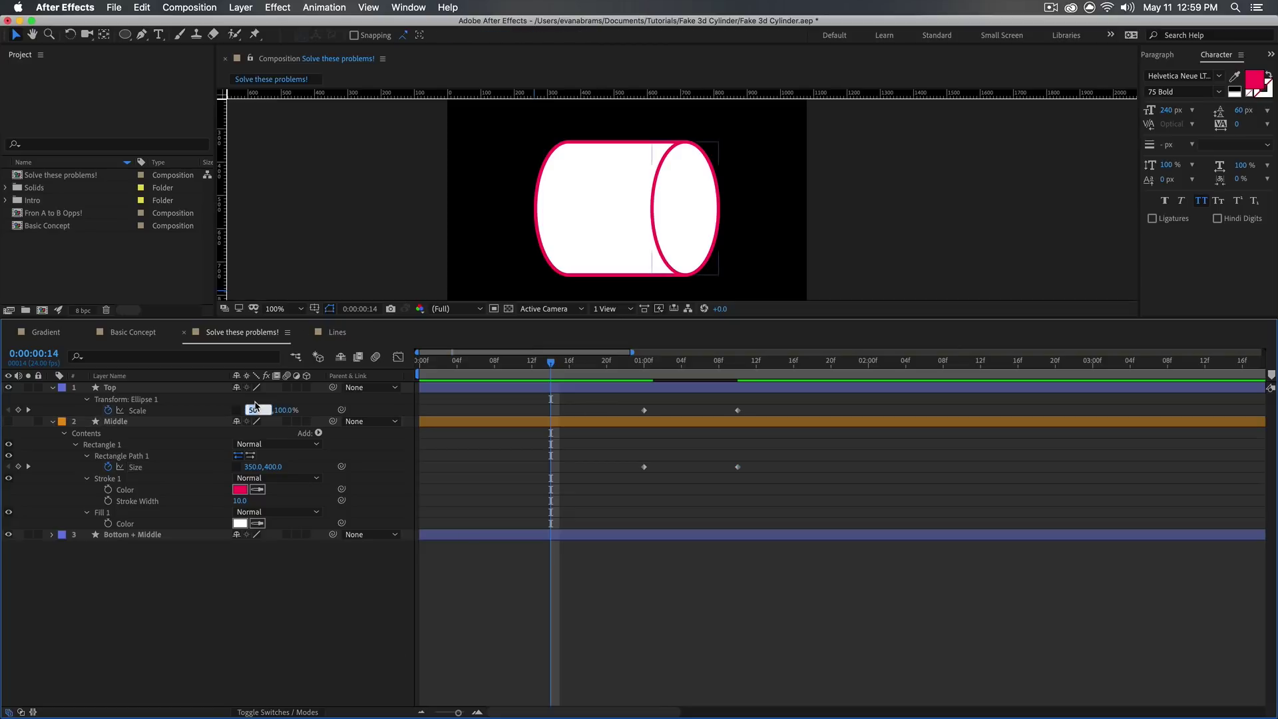
{"action": "type", "text": "100.0,100.0"}
{"action": "key", "text": "Return"}
{"action": "left_click", "coordinate": [252, 466]}
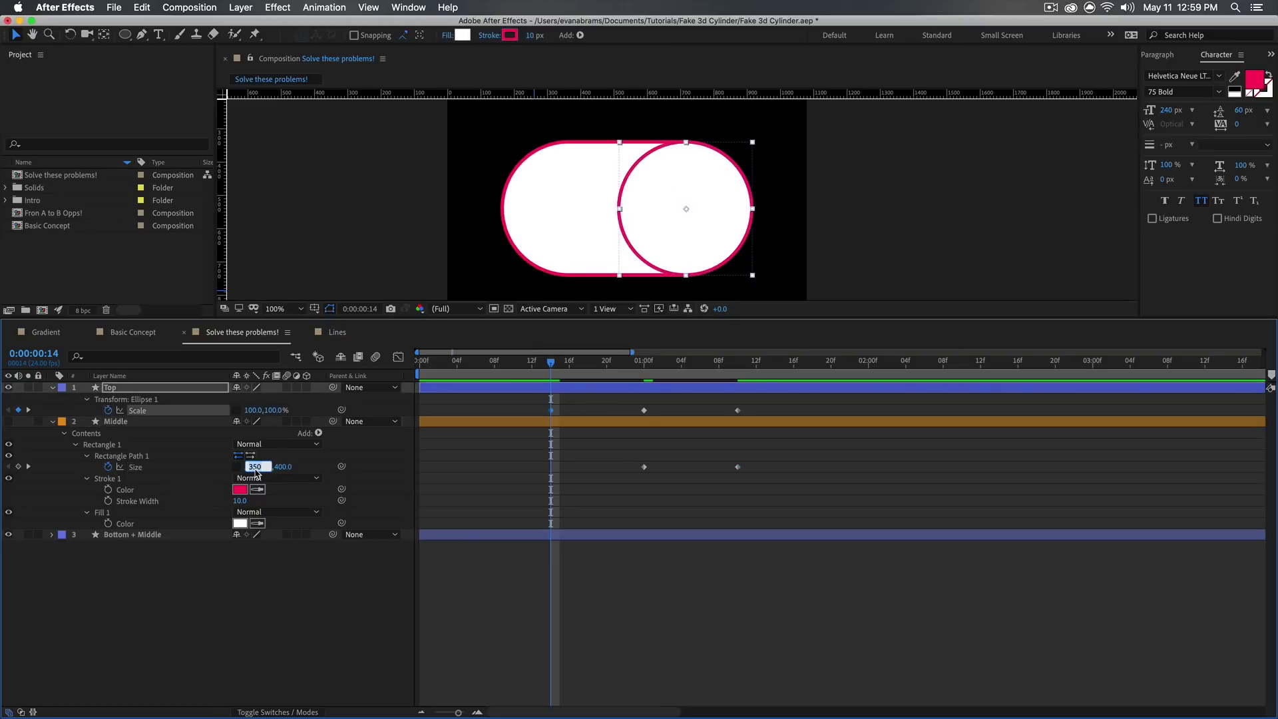
{"action": "type", "text": "0"}
{"action": "key", "text": "Return"}
{"action": "left_click", "coordinate": [515, 612]}
Play back the animation and review keyframes near 1:00, deleting a marquee-selected set
{"action": "key", "text": "space"}
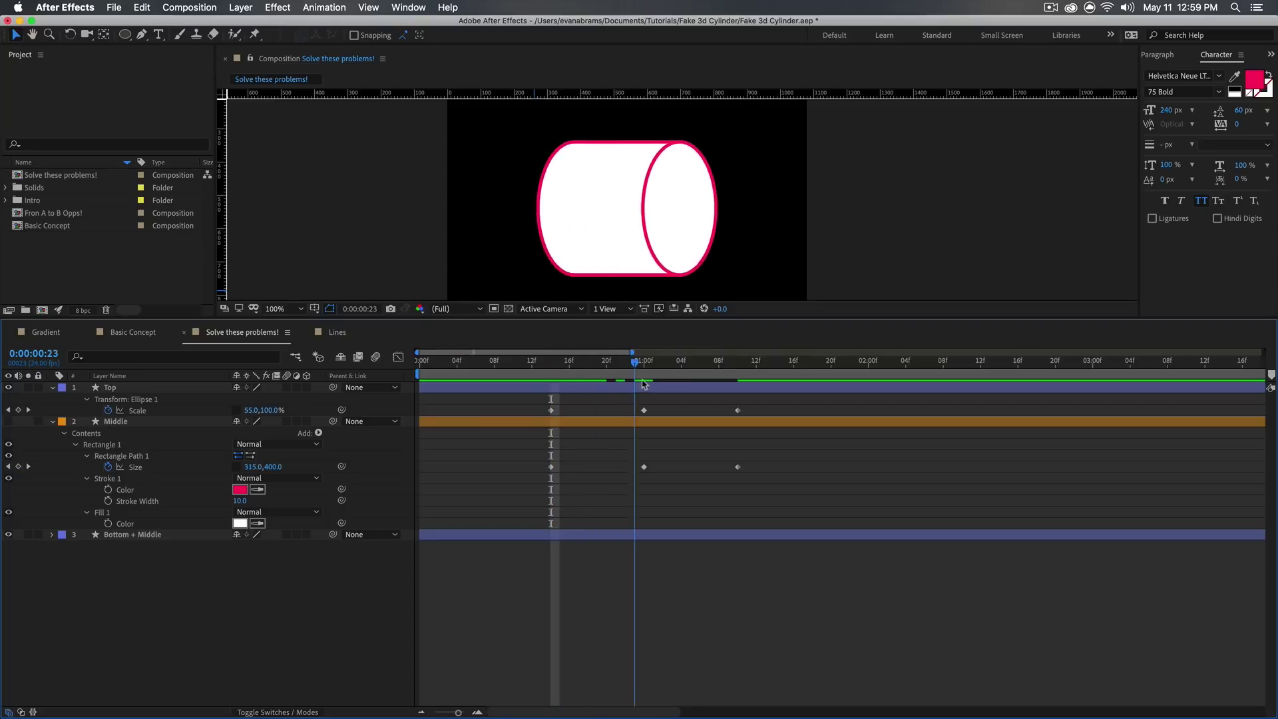
{"action": "key", "text": "space"}
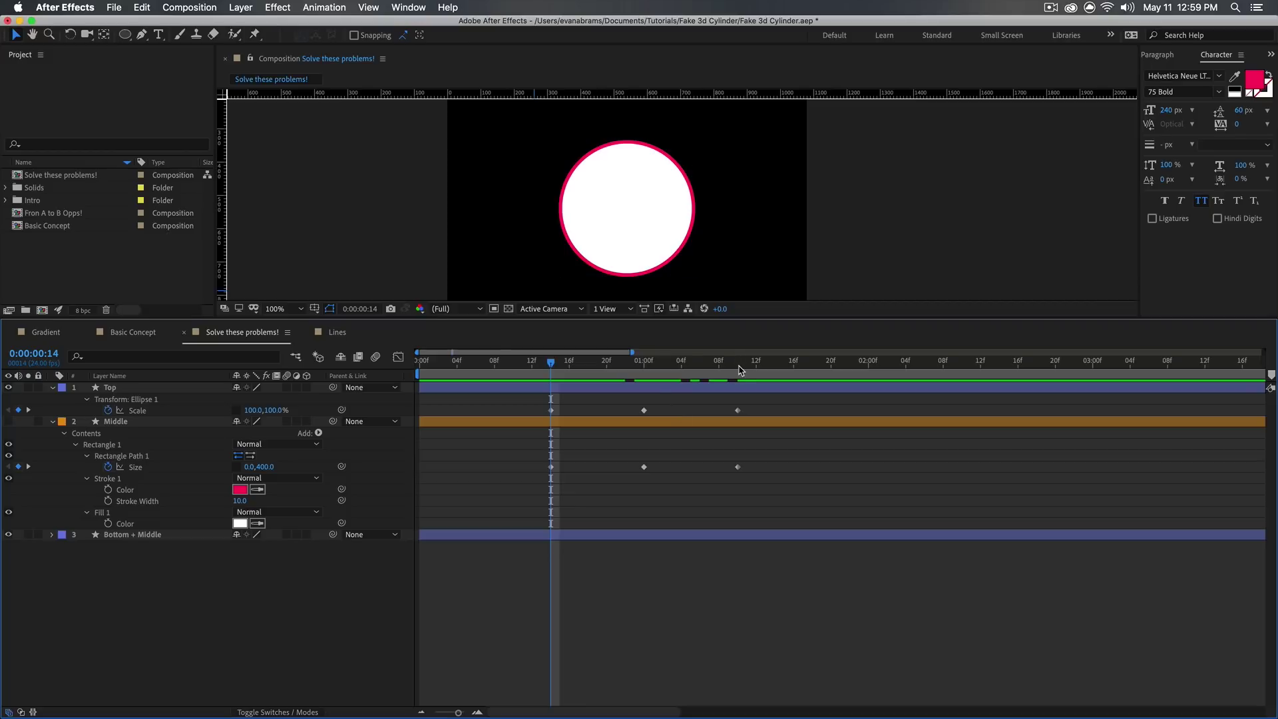
{"action": "key", "text": "k"}
{"action": "key", "text": "k"}
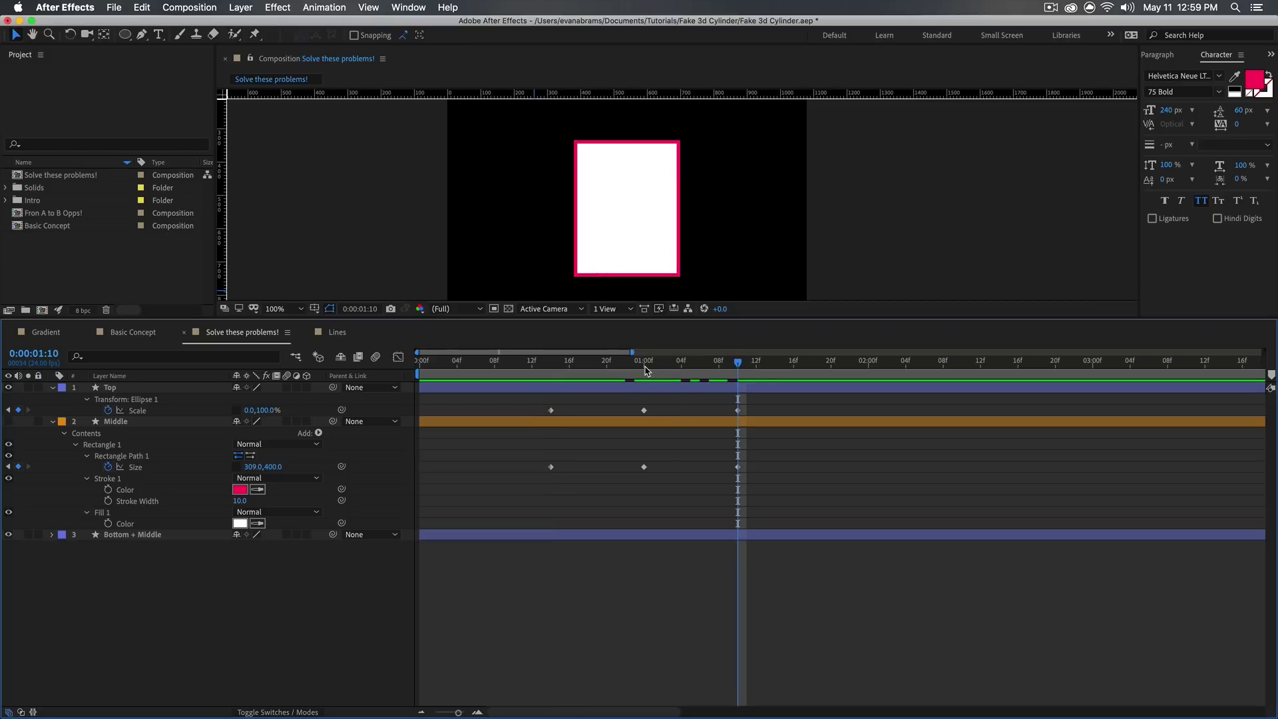
{"action": "left_click", "coordinate": [646, 361]}
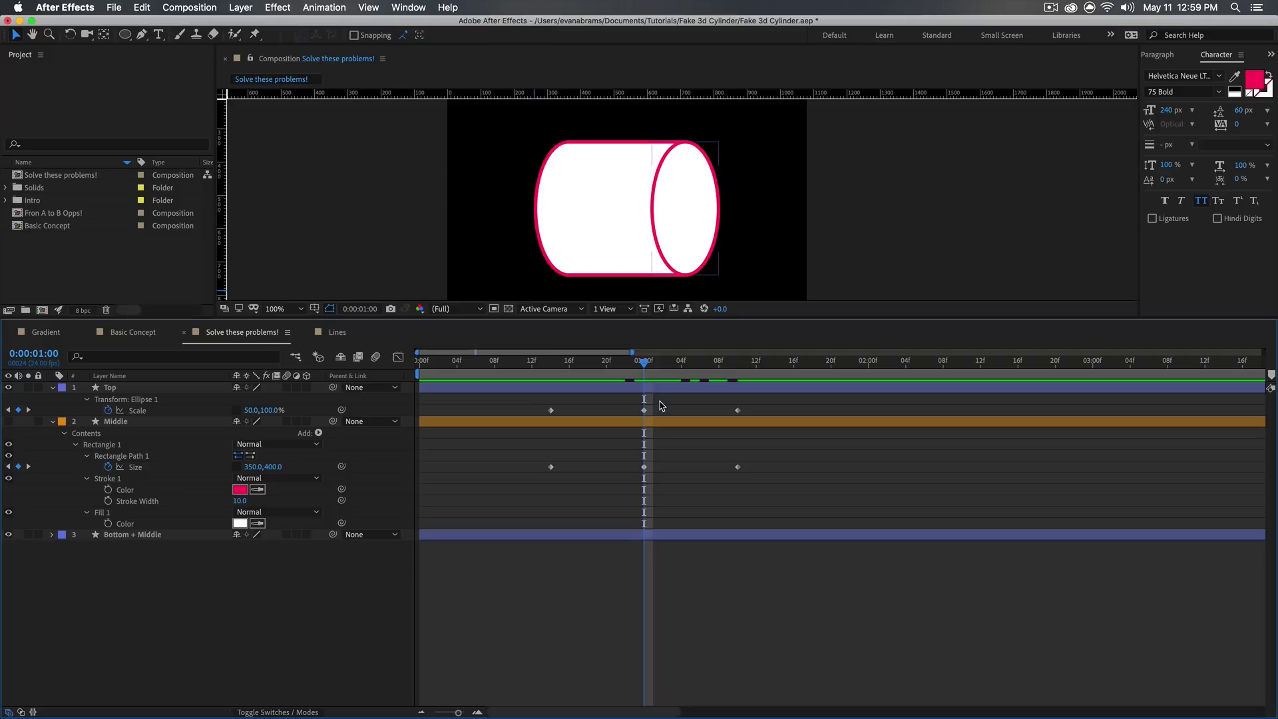
{"action": "left_click_drag", "start_coordinate": [660, 404], "coordinate": [637, 471]}
{"action": "key", "text": "Delete"}
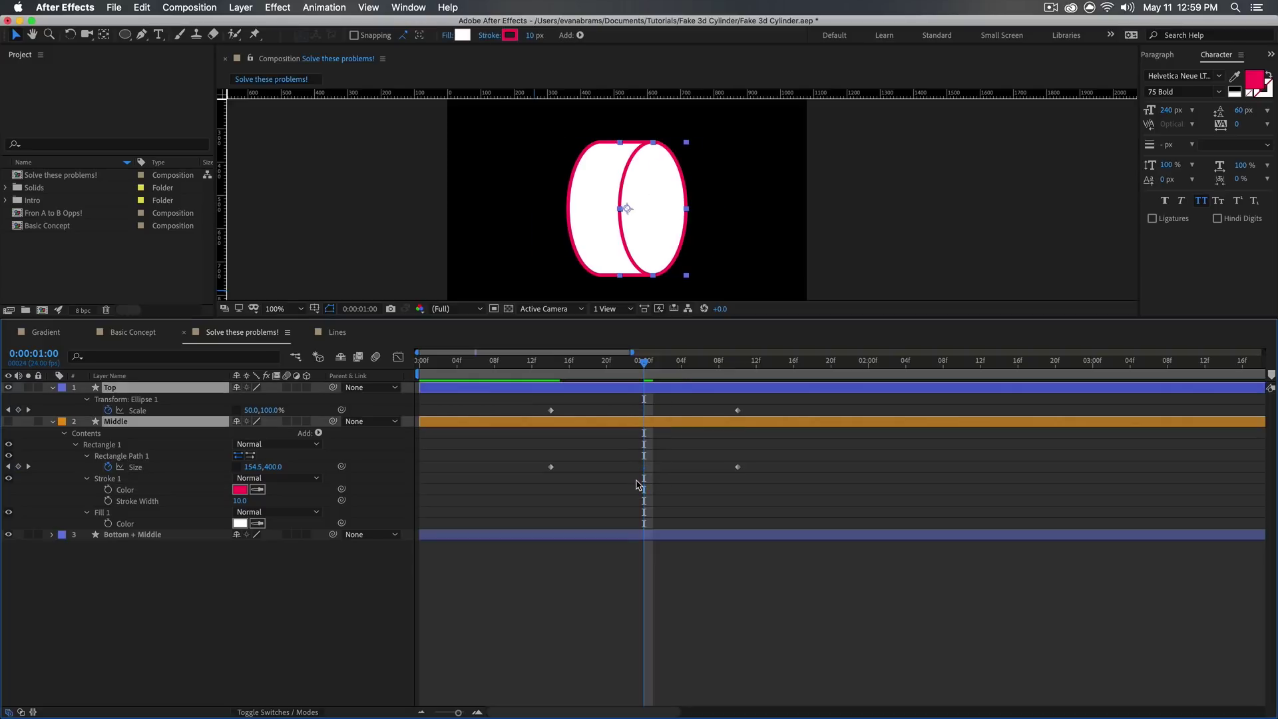
{"action": "mouse_move", "coordinate": [549, 362]}
{"action": "left_mouse_down"}
{"action": "mouse_move", "coordinate": [682, 362]}
{"action": "mouse_move", "coordinate": [644, 362]}
{"action": "left_mouse_up"}
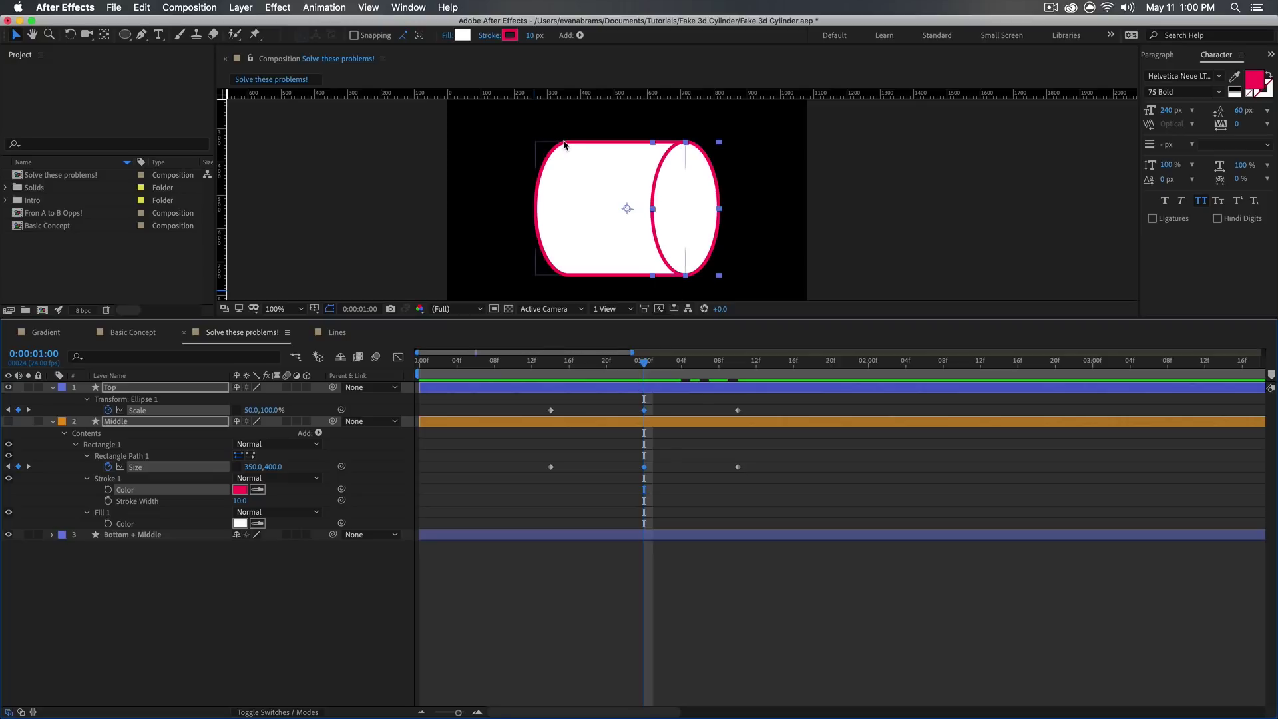
{"action": "left_click", "coordinate": [670, 415]}
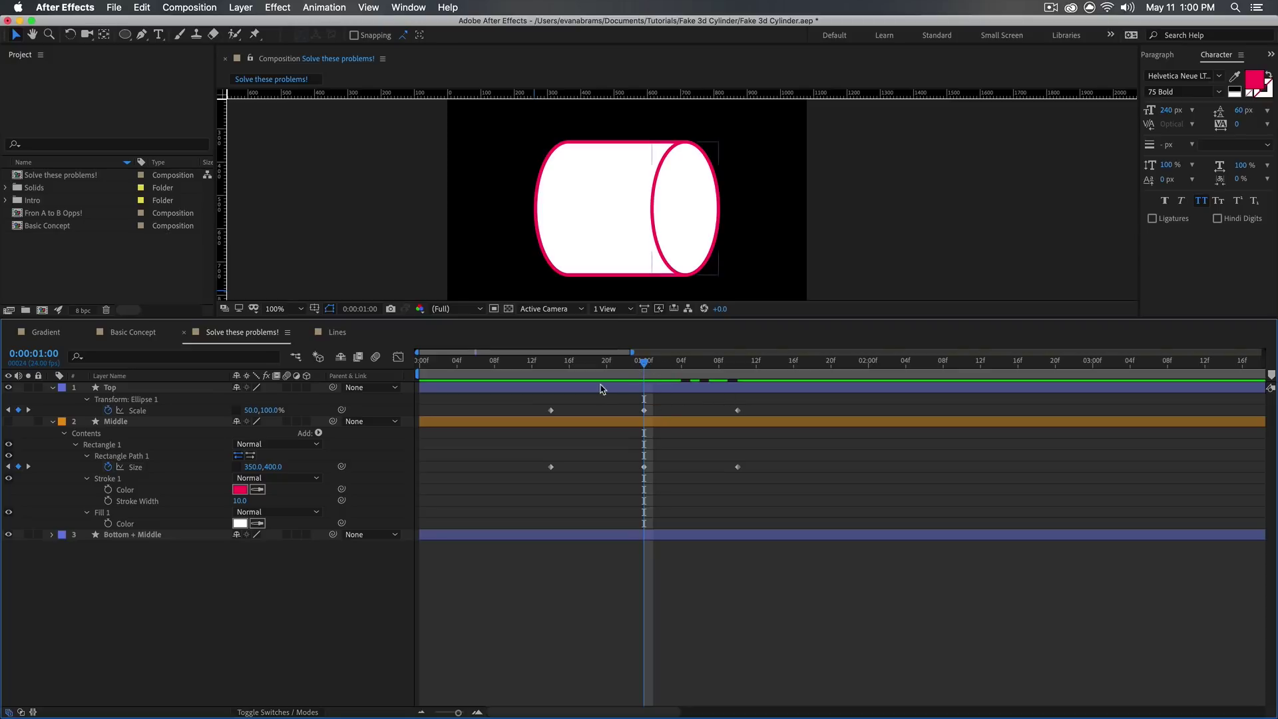
Select the Scale and Size keyframes and end the work area at the current time
{"action": "left_click_drag", "start_coordinate": [584, 400], "coordinate": [539, 492]}
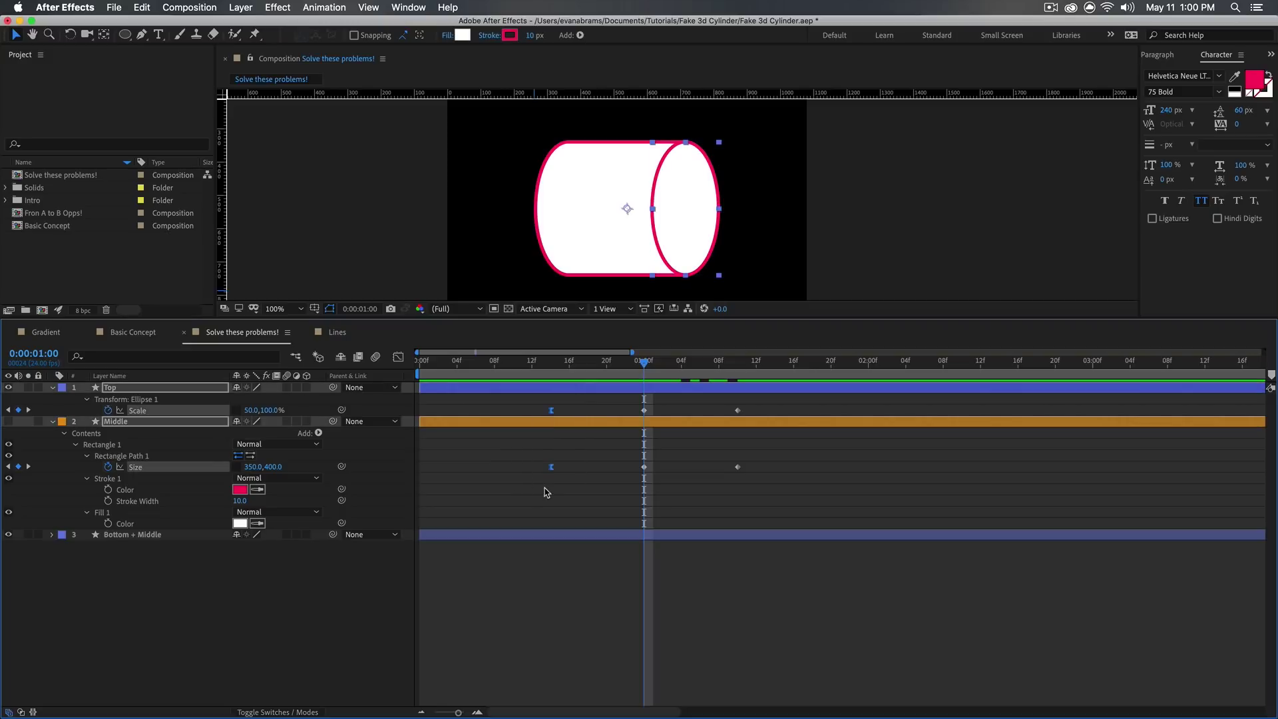
{"action": "left_click_drag", "start_coordinate": [806, 398], "coordinate": [717, 488]}
{"action": "mouse_move", "coordinate": [644, 362]}
{"action": "left_mouse_down"}
{"action": "mouse_move", "coordinate": [551, 361]}
{"action": "mouse_move", "coordinate": [737, 363]}
{"action": "left_mouse_up"}
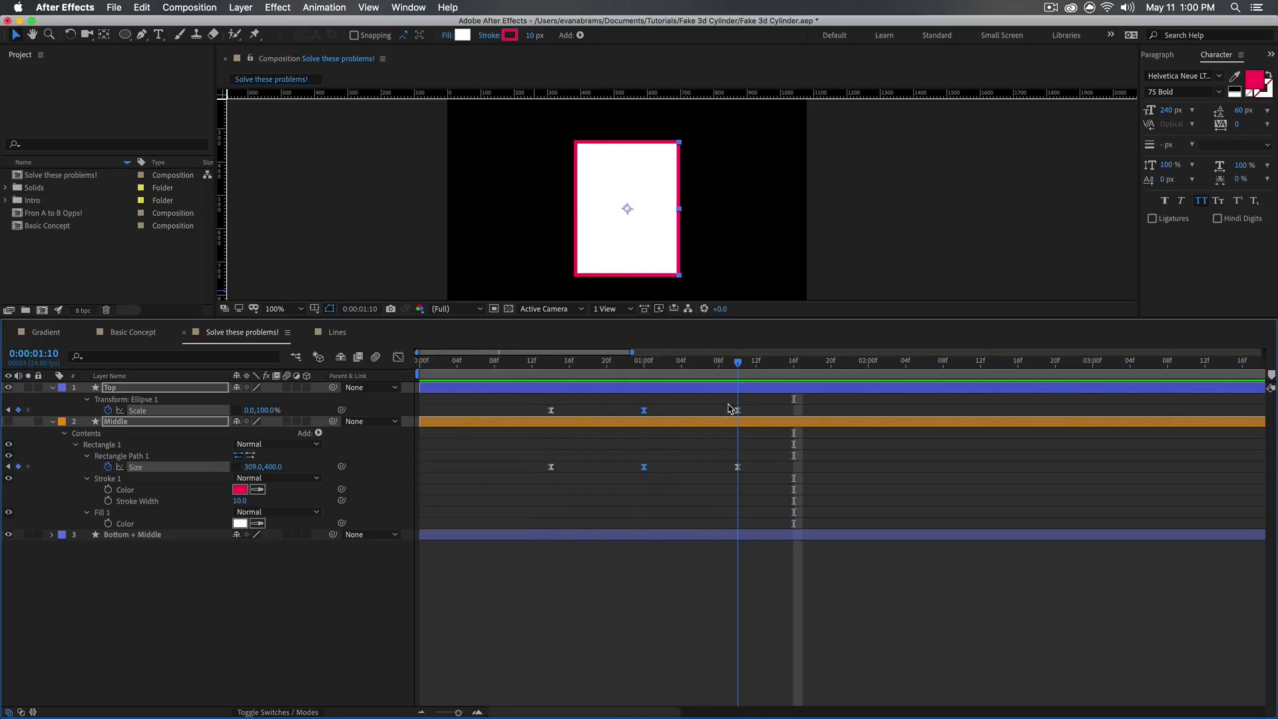
{"action": "key", "text": "n"}
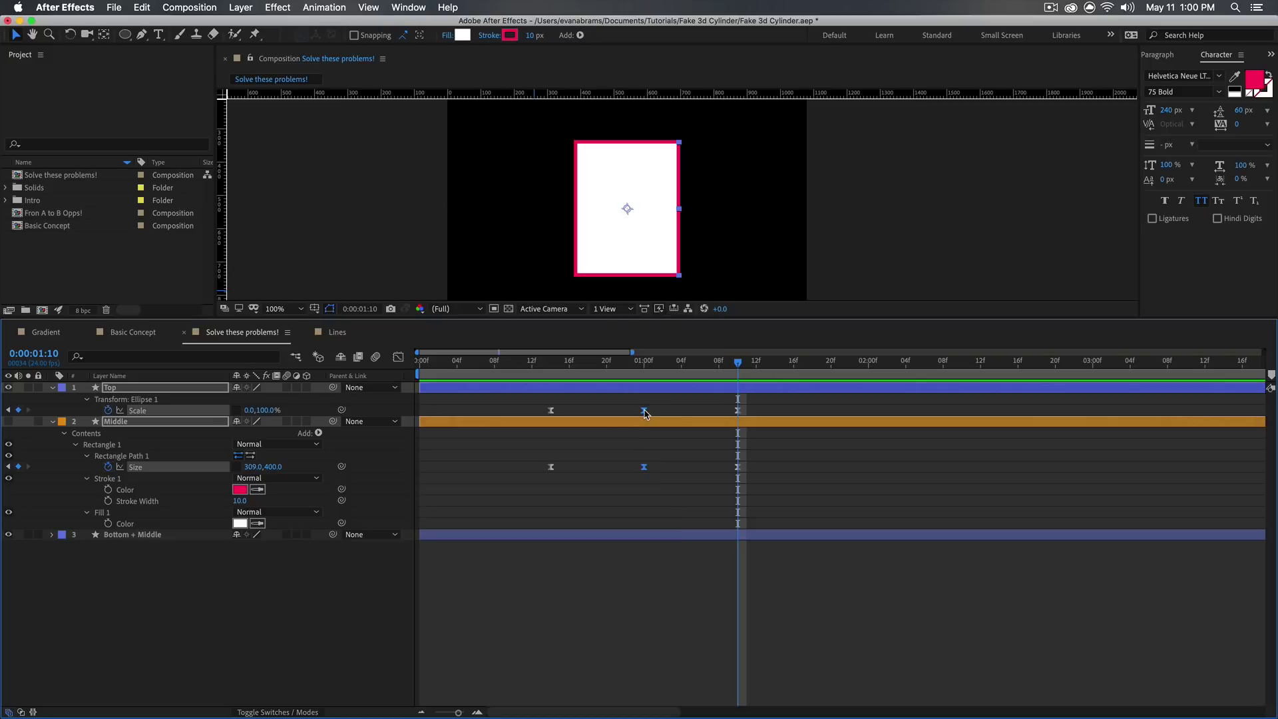
{"action": "left_click", "coordinate": [645, 411]}
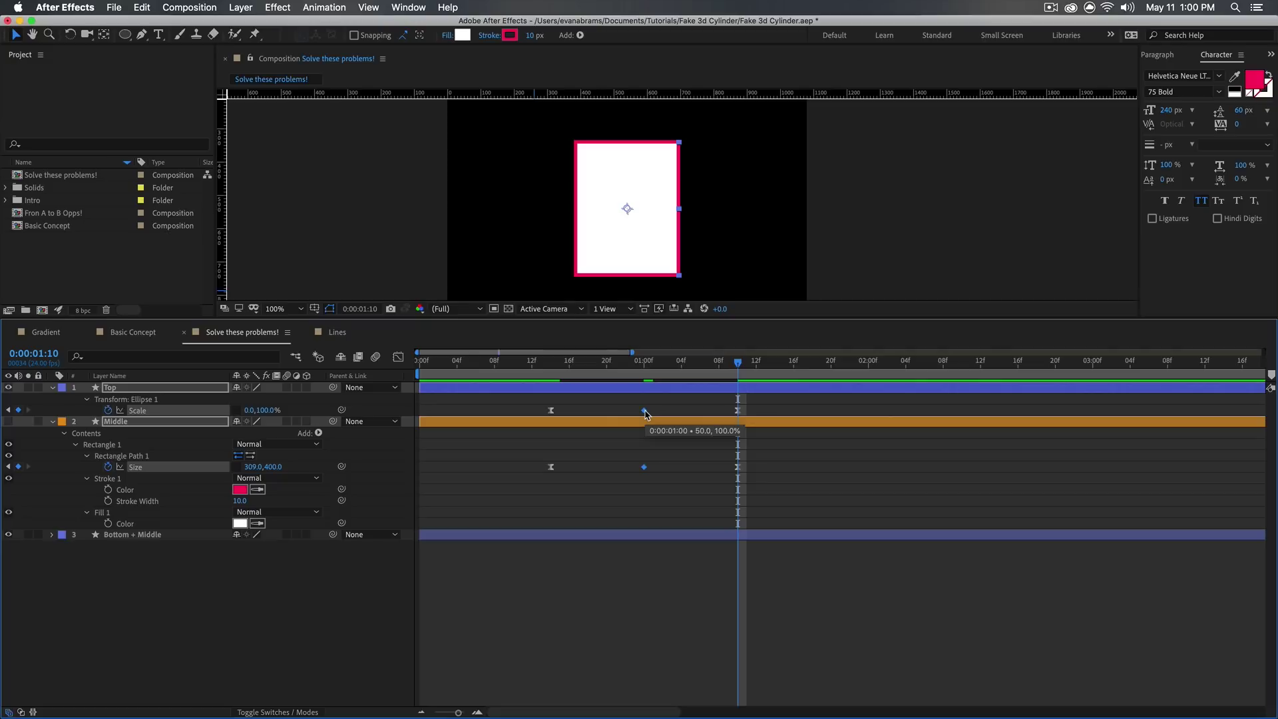
Check the speed graph, then preview the eased animation from 0:14 and return to 1:00
{"action": "left_click_drag", "start_coordinate": [644, 362], "coordinate": [550, 362]}
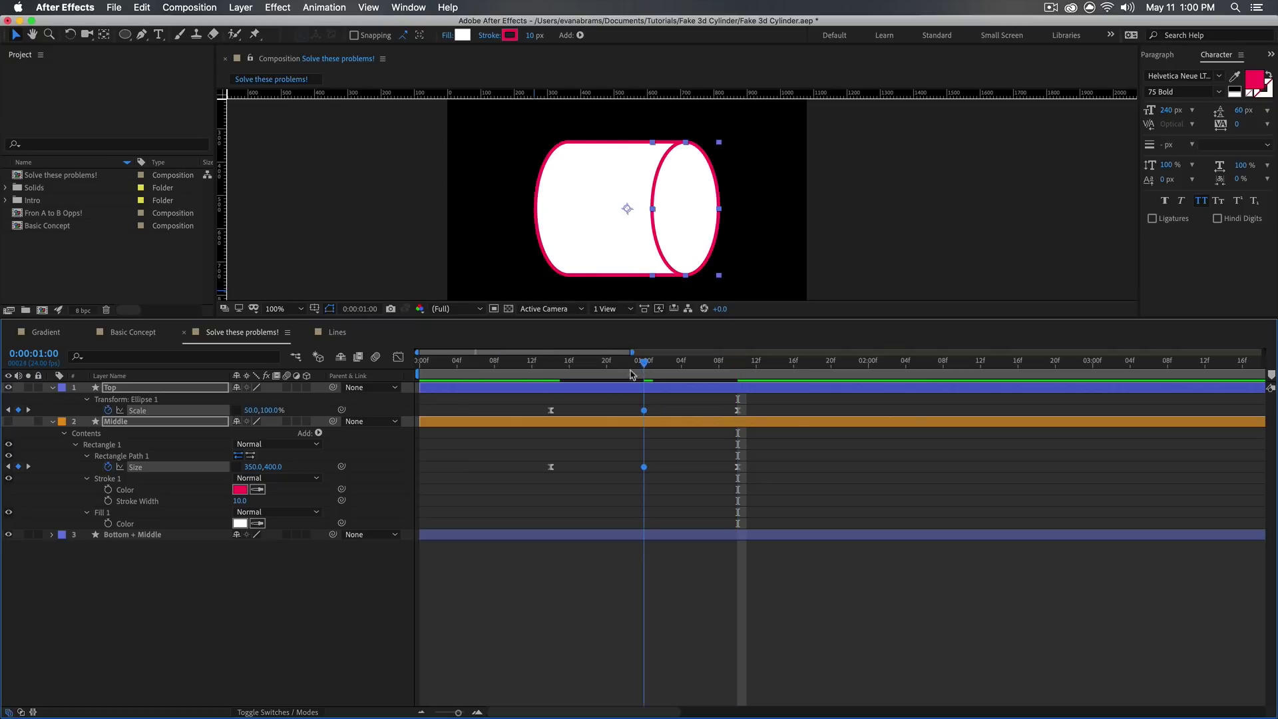
{"action": "key", "text": "shift+F3"}
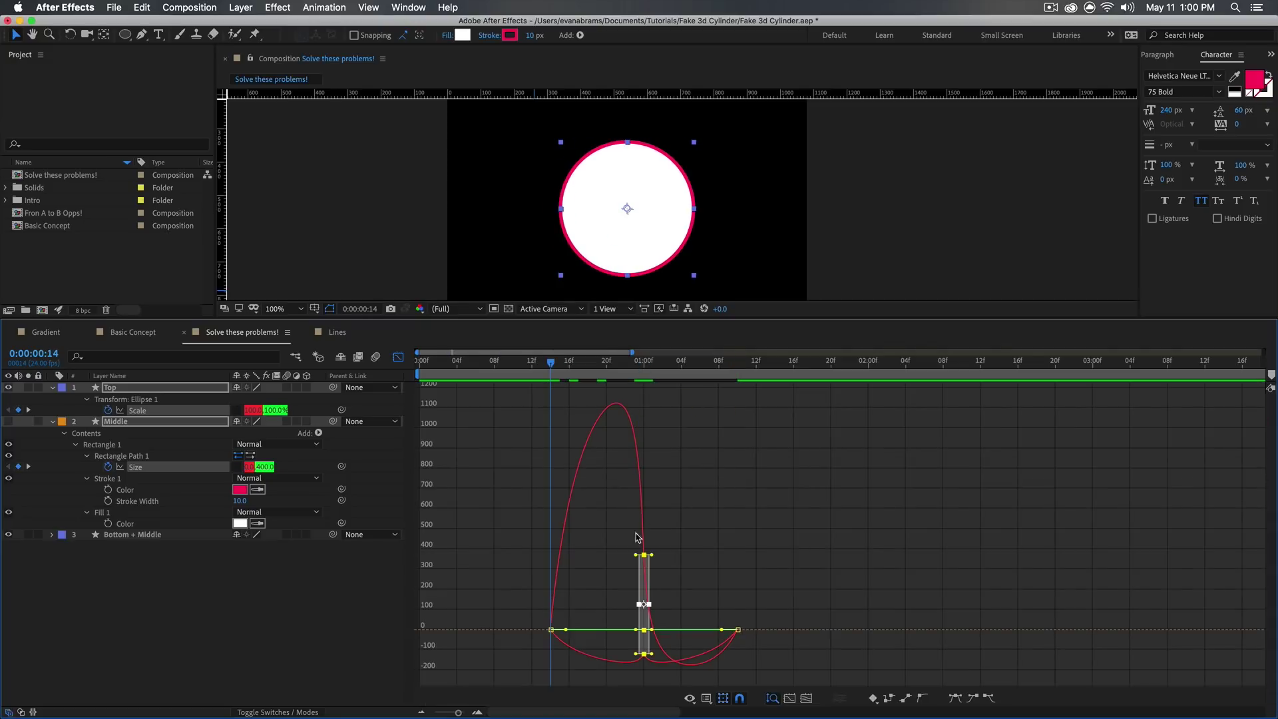
{"action": "key", "text": "shift+F3"}
{"action": "key", "text": "space"}
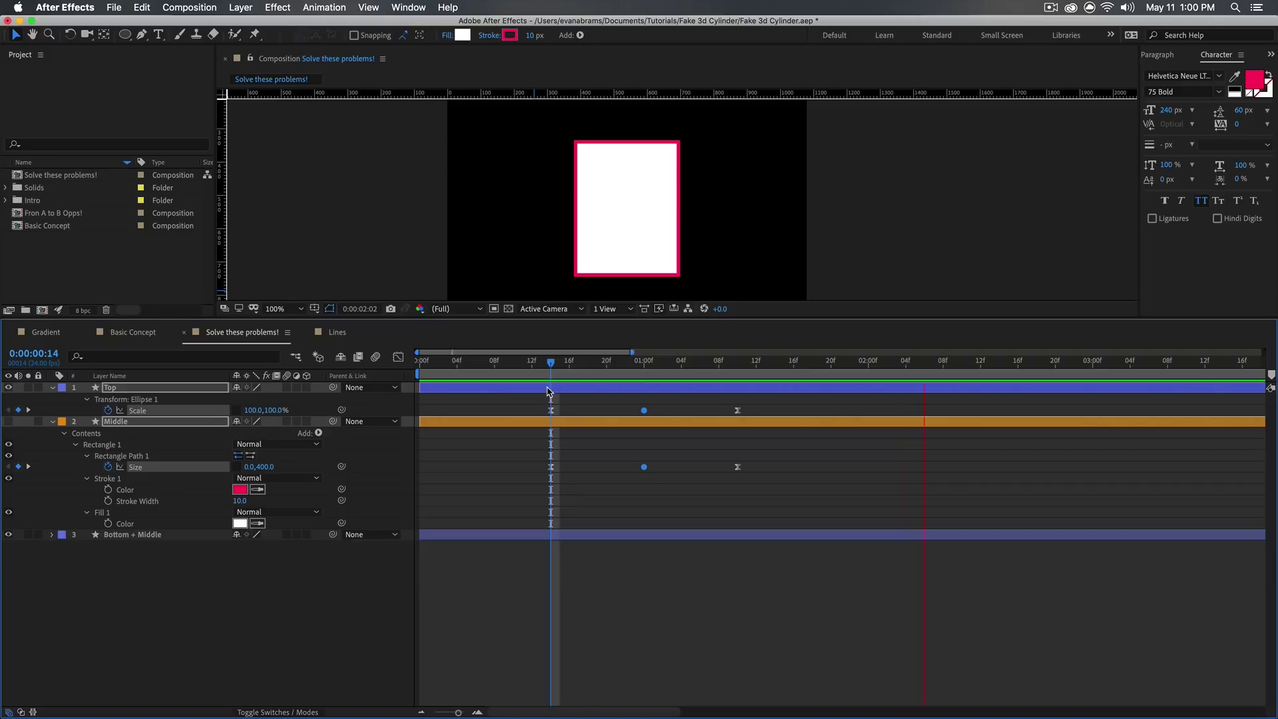
{"action": "key", "text": "space"}
{"action": "left_click_drag", "start_coordinate": [549, 362], "coordinate": [644, 362]}
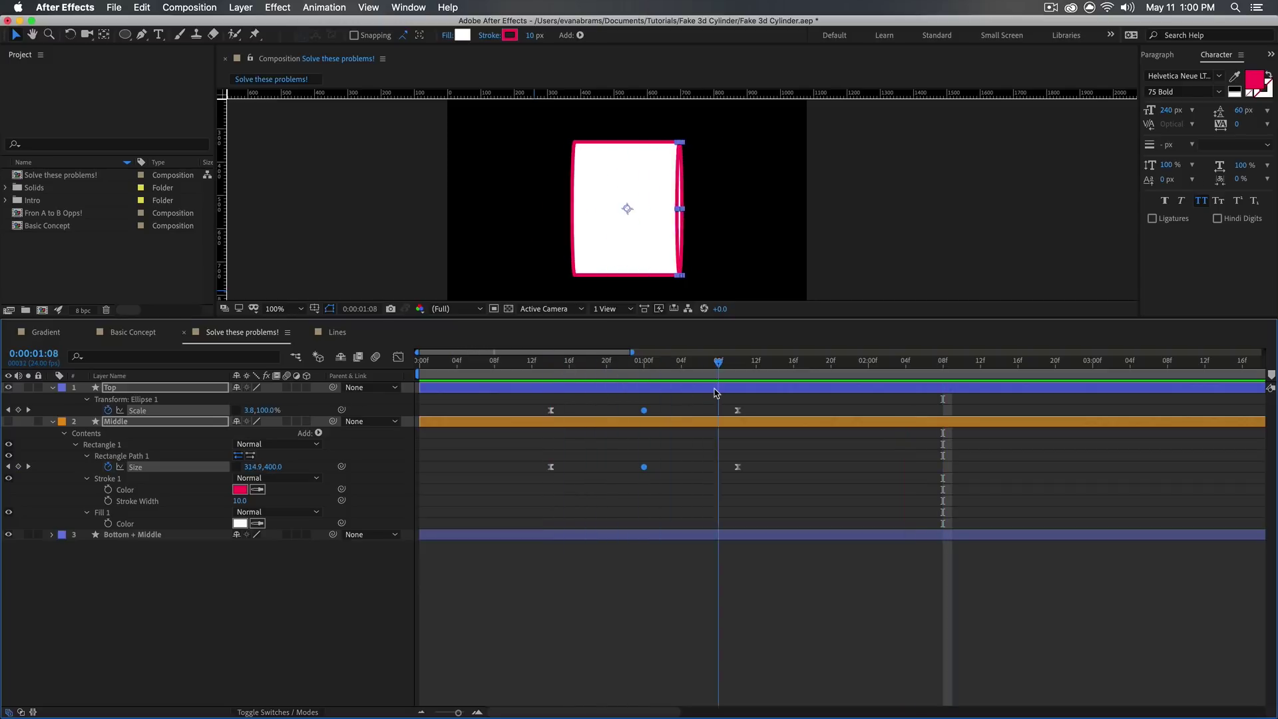
Add a null object and parent the three cylinder shape layers to Null 9
{"action": "left_click", "coordinate": [693, 478]}
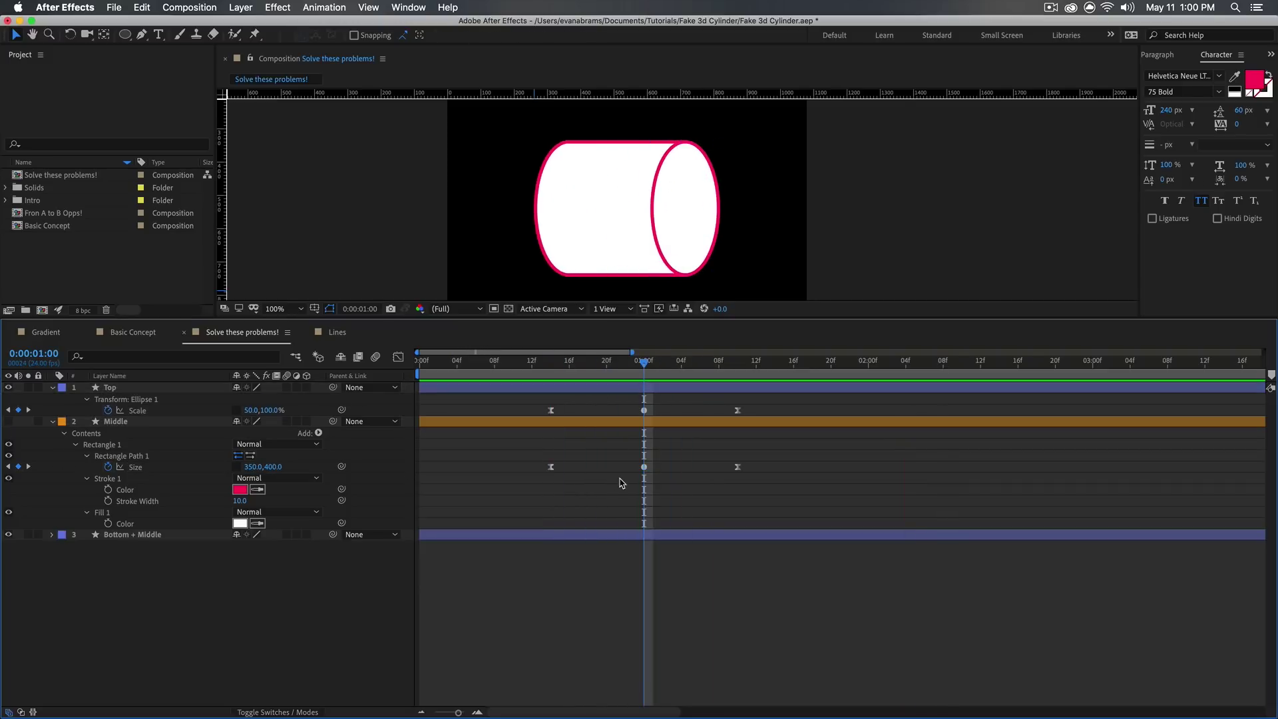
{"action": "right_click", "coordinate": [196, 581]}
{"action": "mouse_move", "coordinate": [219, 571]}
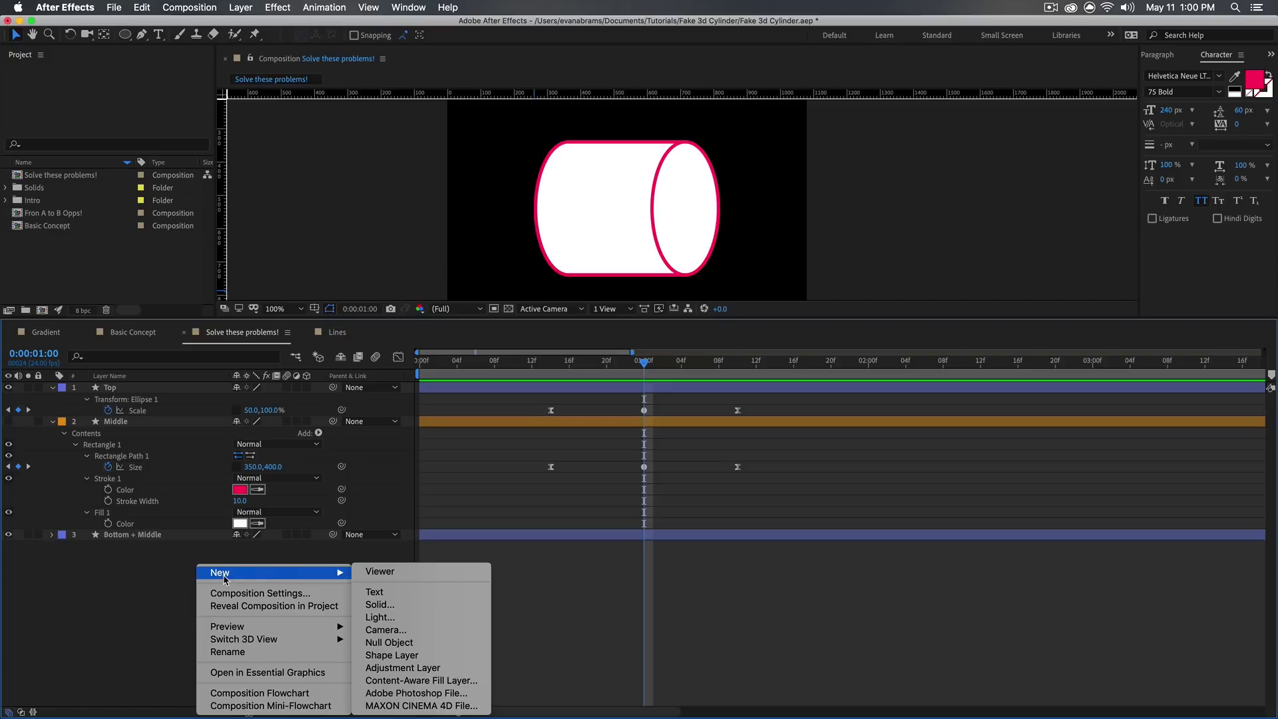
{"action": "left_click", "coordinate": [389, 642]}
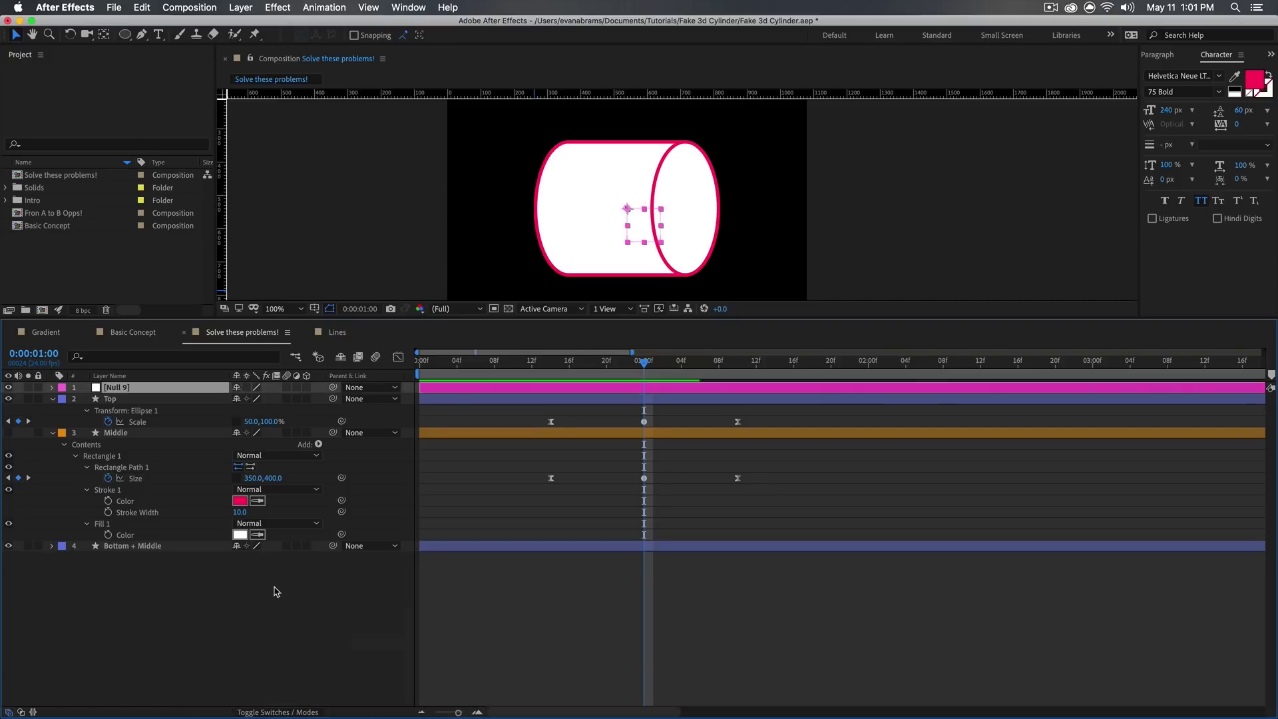
{"action": "left_click_drag", "start_coordinate": [135, 399], "coordinate": [136, 400]}
{"action": "left_click_drag", "start_coordinate": [332, 398], "coordinate": [161, 387]}
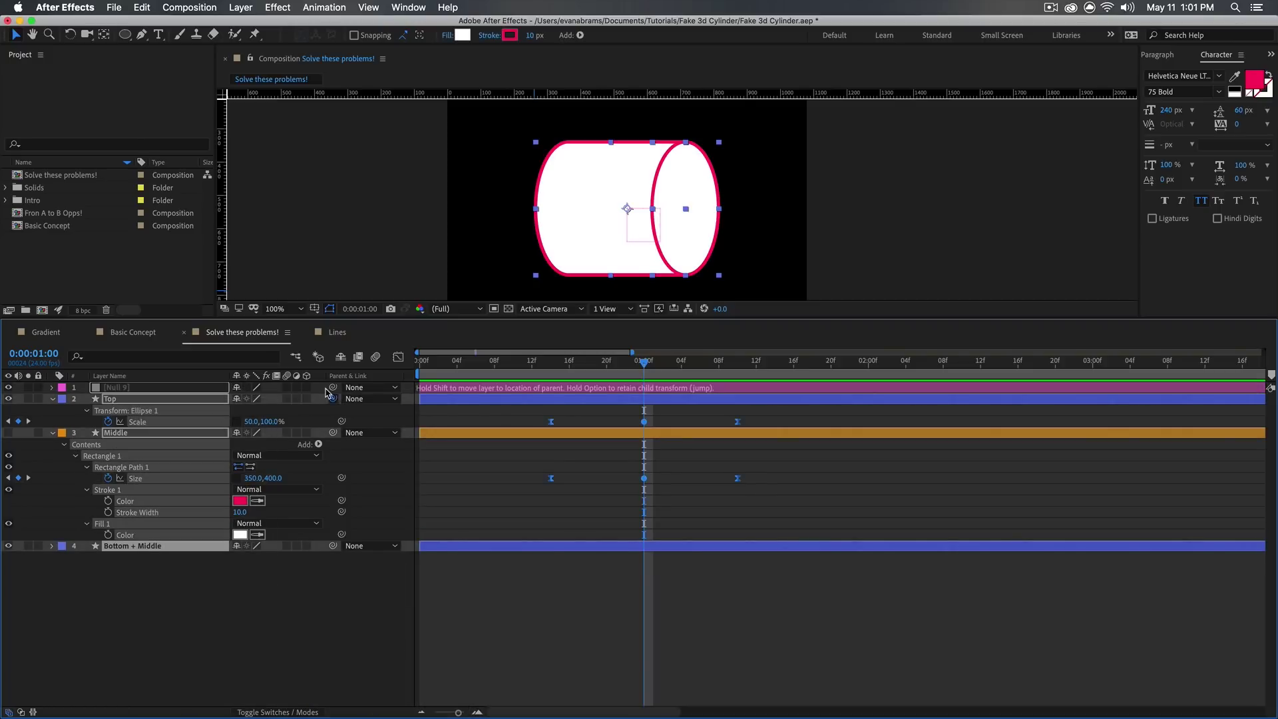
Test rotating the cylinder with Null 9, reset rotation to 0°, and collapse all layers at 1:00
{"action": "key", "text": "s"}
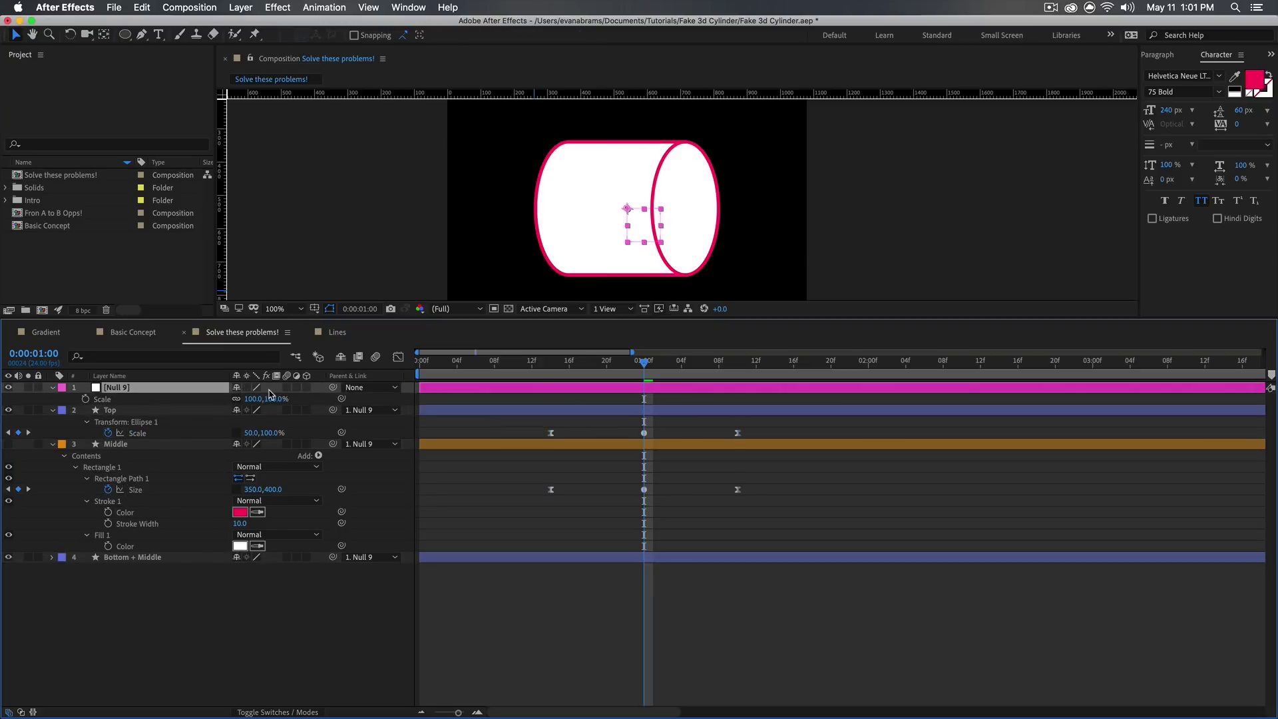
{"action": "key", "text": "r"}
{"action": "mouse_move", "coordinate": [249, 399]}
{"action": "left_mouse_down"}
{"action": "mouse_move", "coordinate": [357, 405]}
{"action": "mouse_move", "coordinate": [250, 406]}
{"action": "left_mouse_up"}
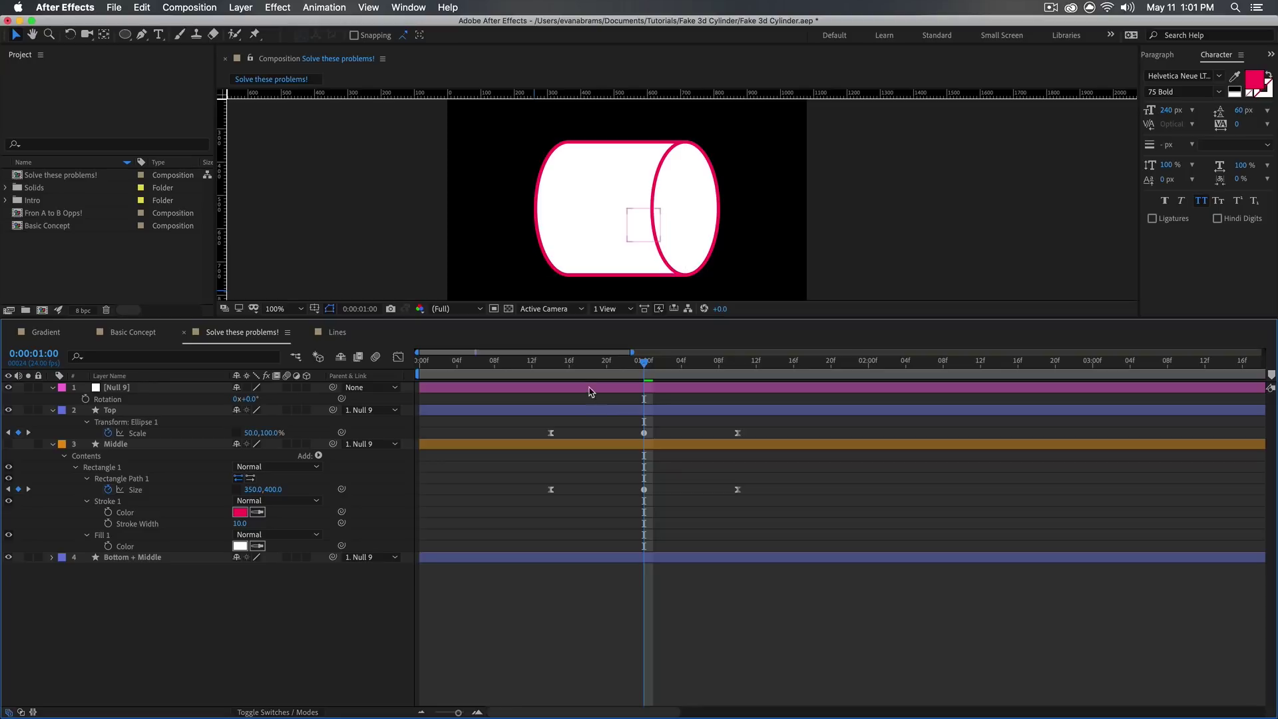
{"action": "left_click", "coordinate": [569, 361]}
{"action": "left_click_drag", "start_coordinate": [568, 362], "coordinate": [648, 361]}
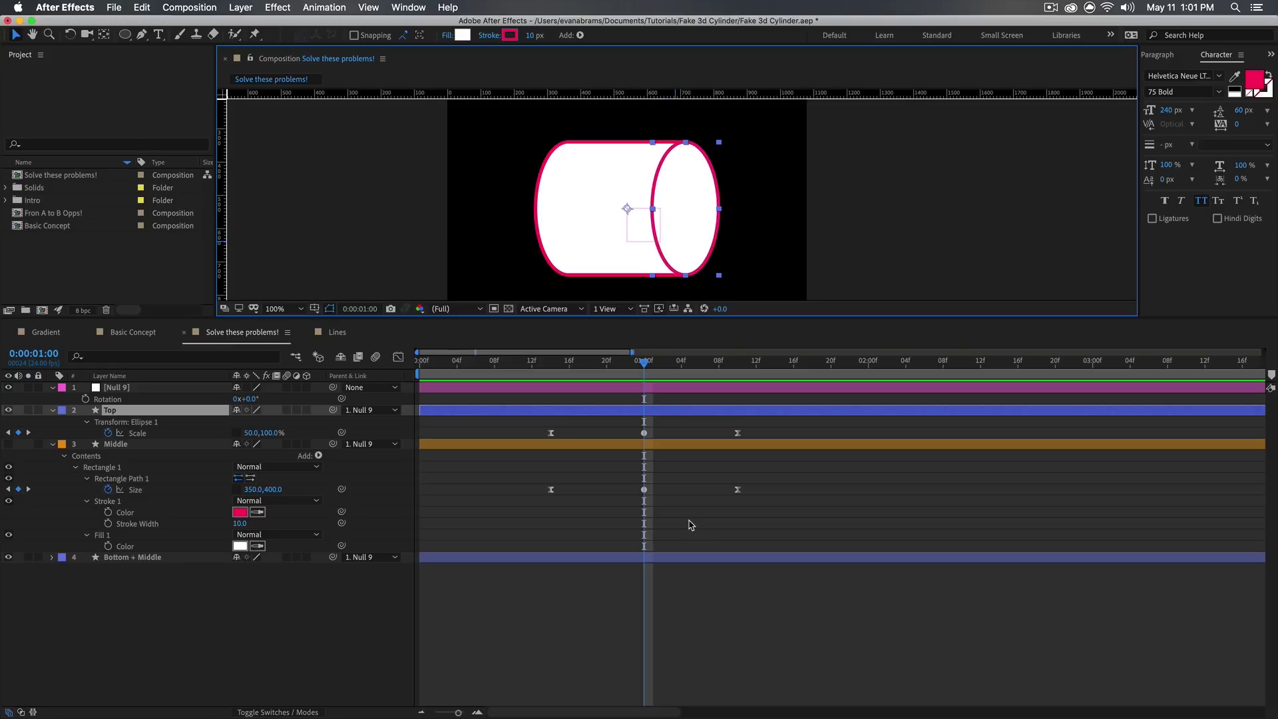
{"action": "key", "text": "super+a"}
Add Group 1 to the Top shape's contents, above Ellipse Path 1
{"action": "left_click", "coordinate": [51, 443]}
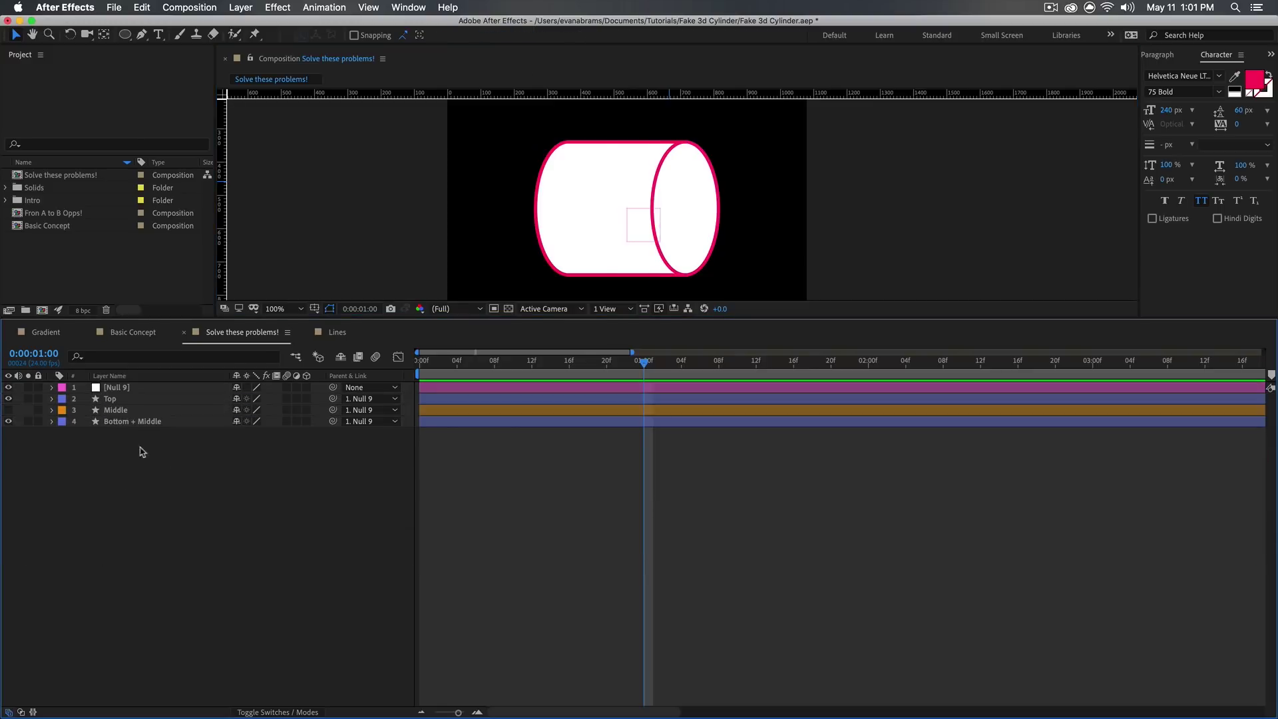
{"action": "left_click", "coordinate": [122, 397]}
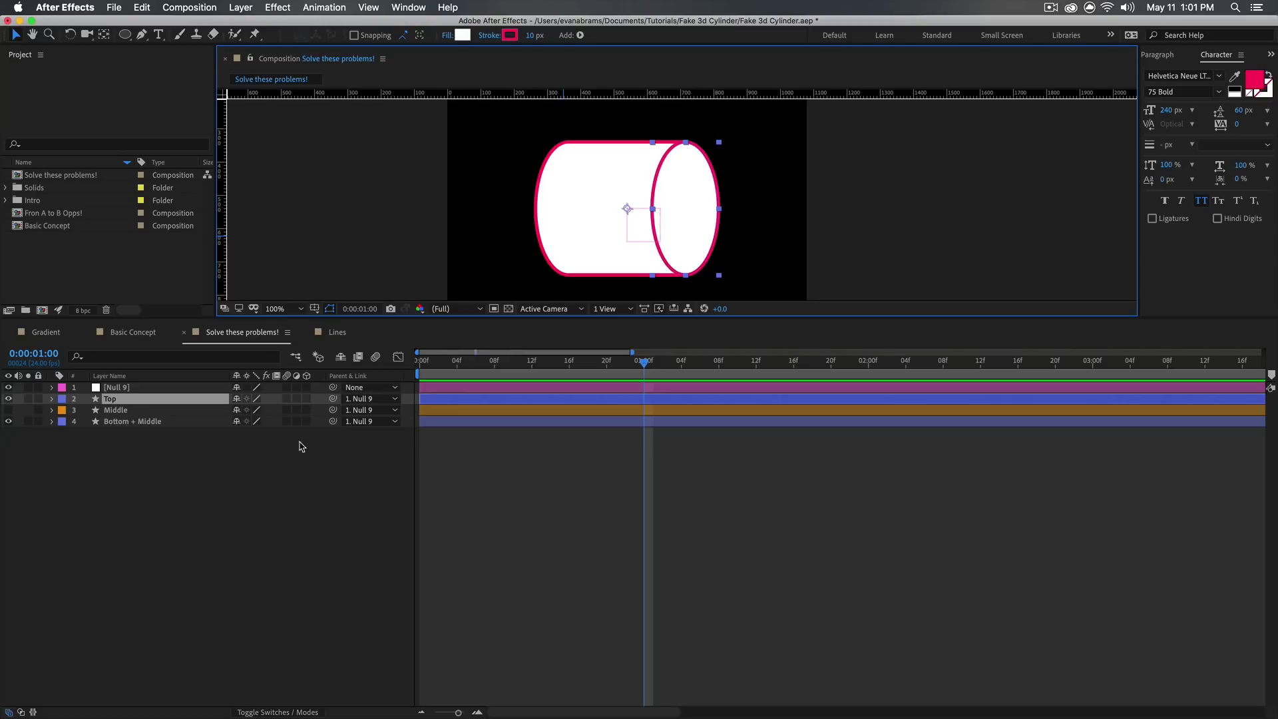
{"action": "left_click", "coordinate": [52, 398]}
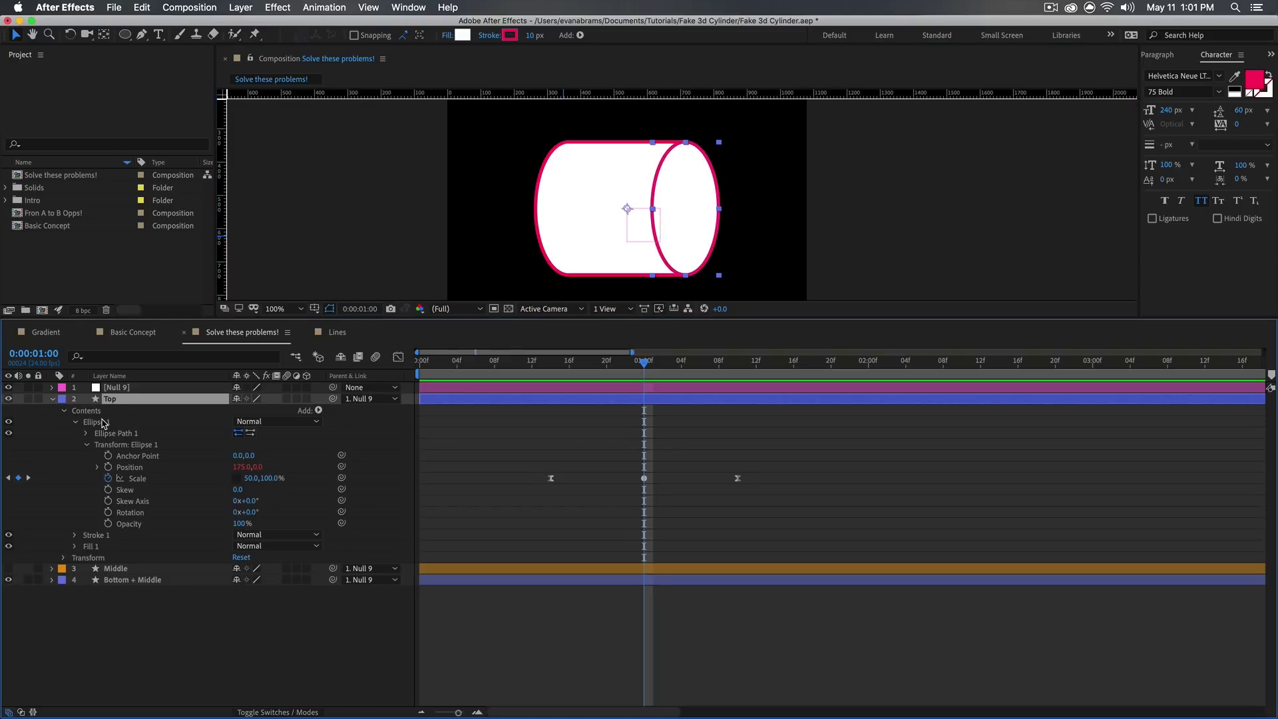
{"action": "left_click", "coordinate": [90, 445]}
{"action": "left_click", "coordinate": [100, 422]}
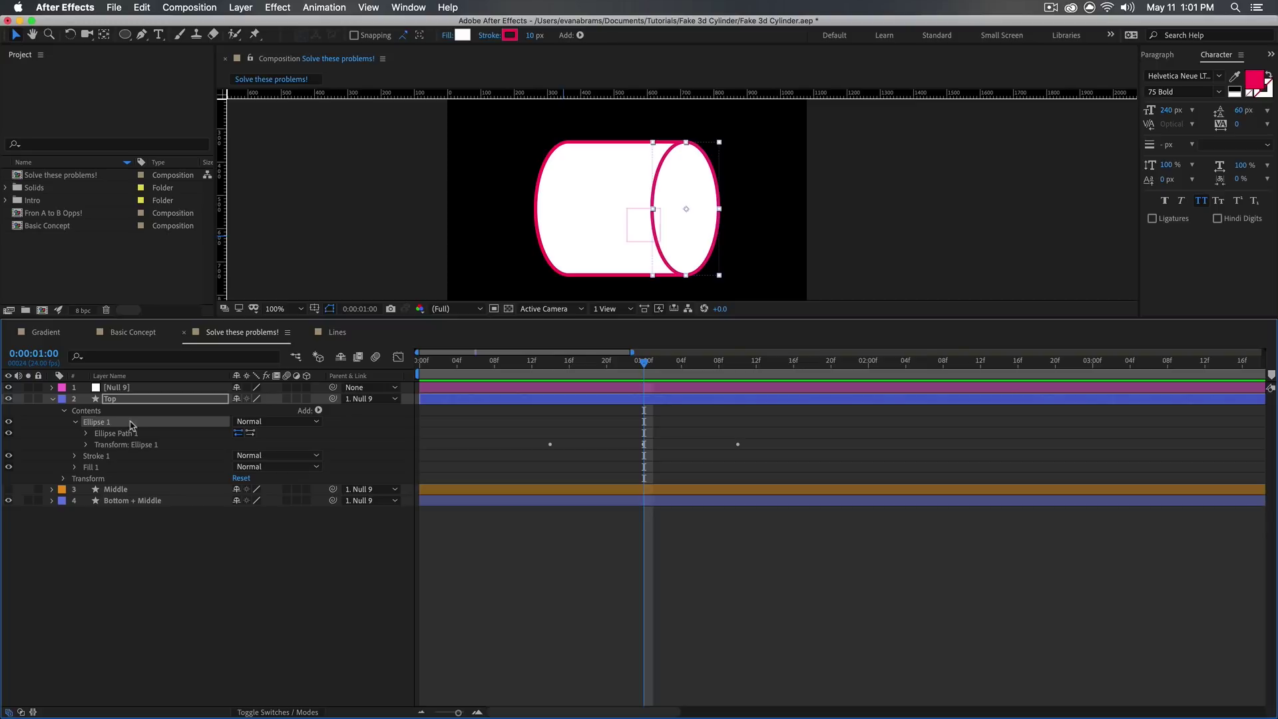
{"action": "left_click", "coordinate": [319, 410]}
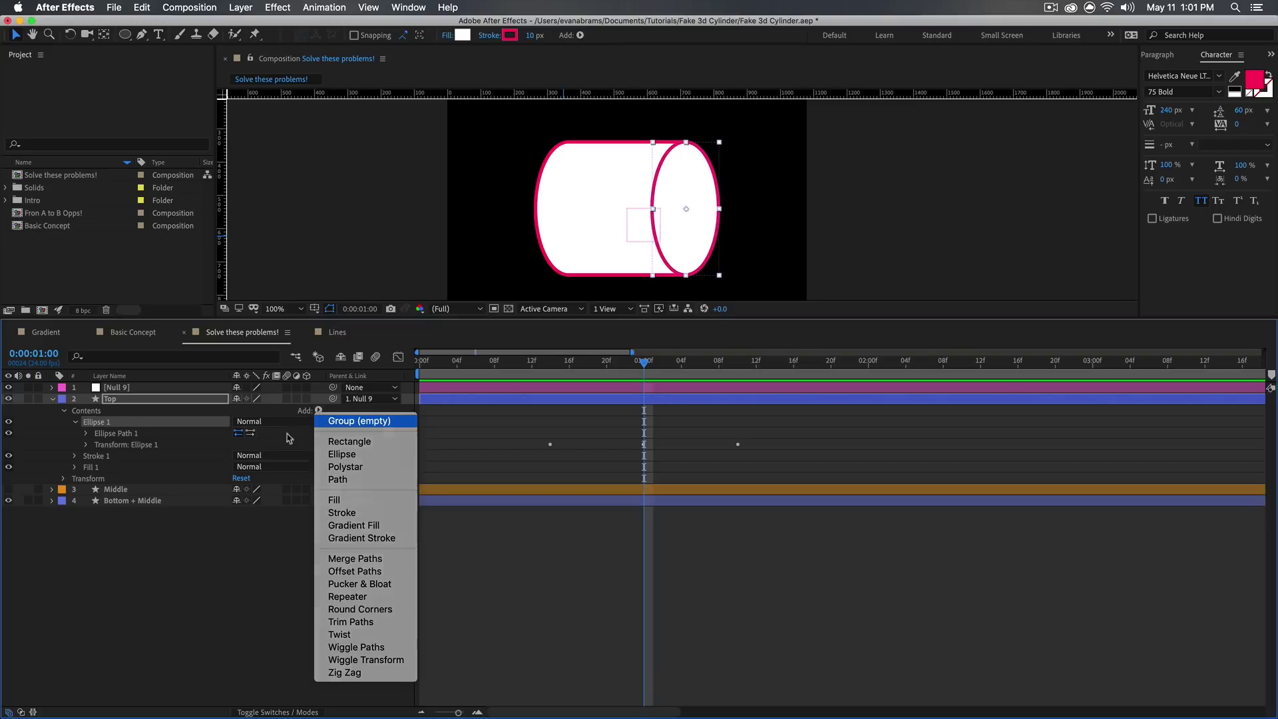
{"action": "left_click", "coordinate": [340, 422]}
{"action": "left_click_drag", "start_coordinate": [109, 444], "coordinate": [115, 430]}
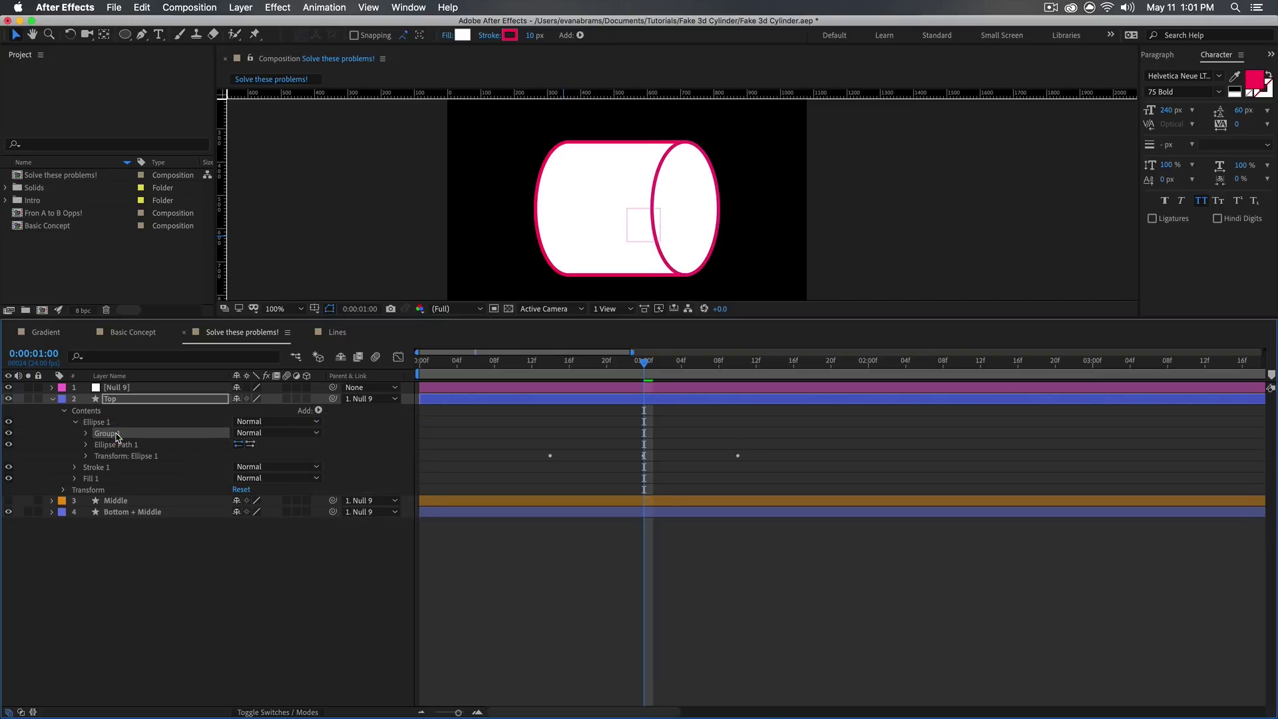
{"action": "left_click", "coordinate": [87, 433]}
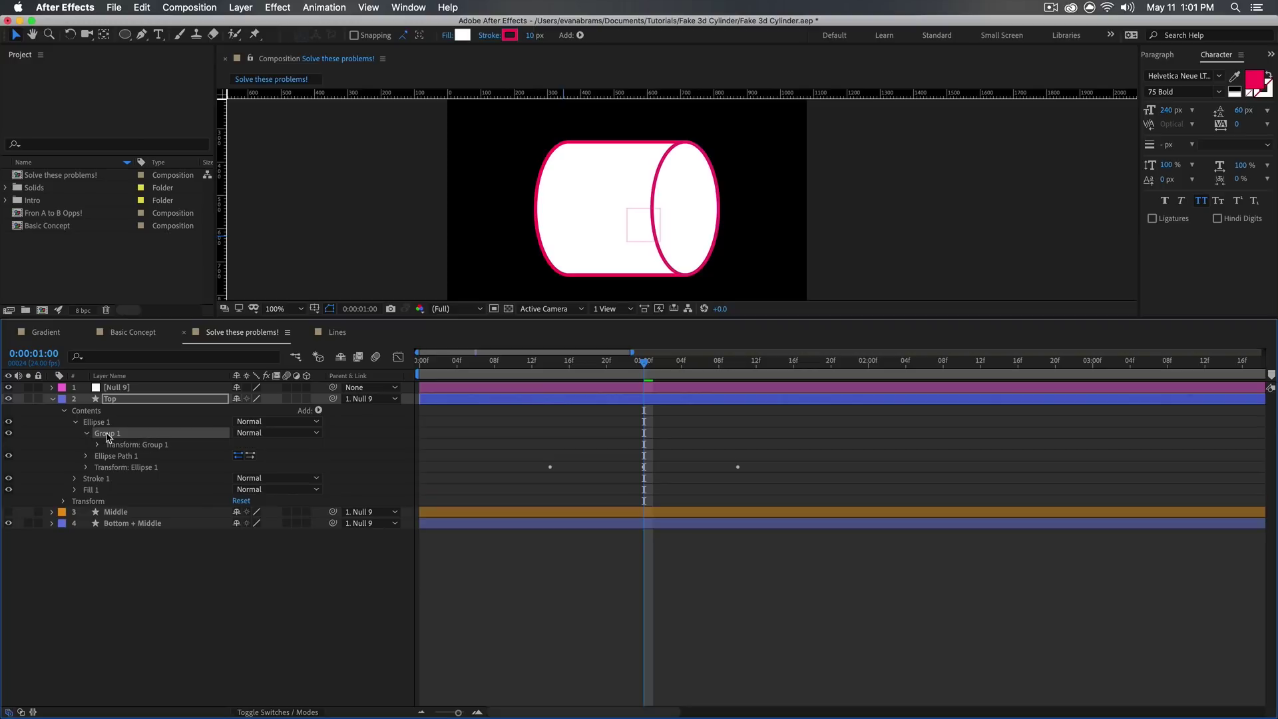
Add a rectangle path to Group 1 and size it 193 by 193
{"action": "left_click", "coordinate": [318, 410]}
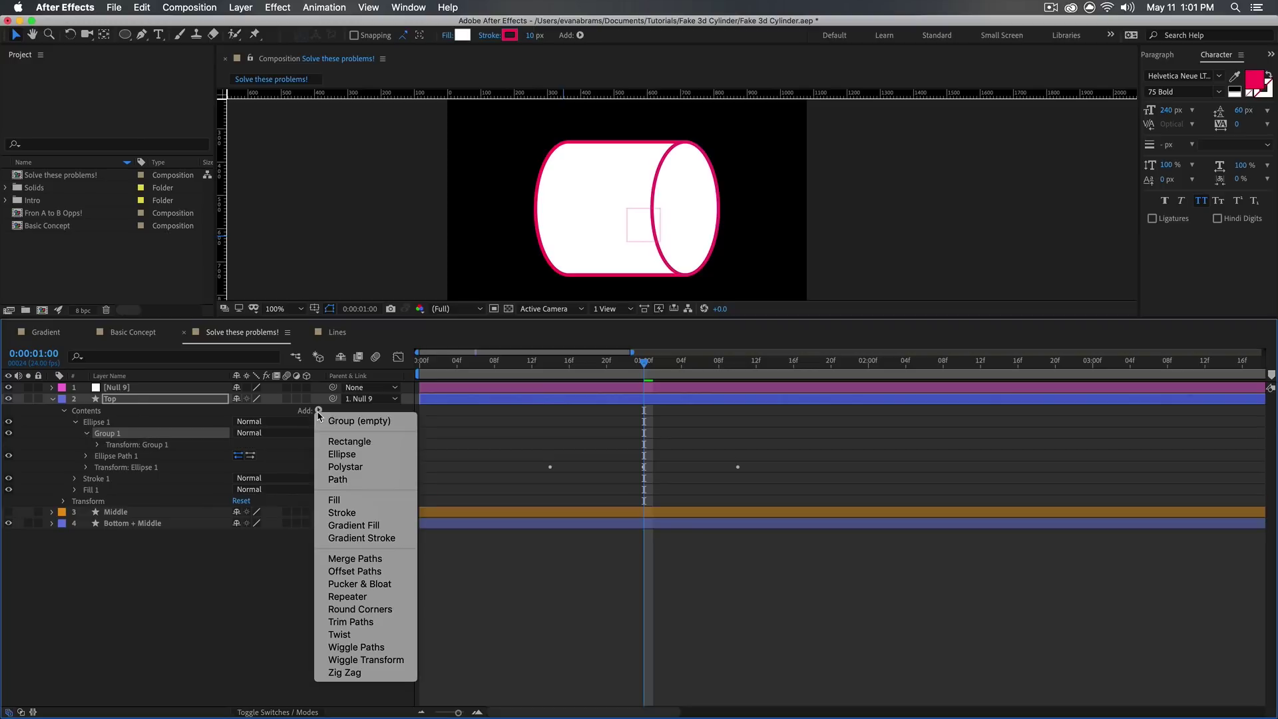
{"action": "left_click", "coordinate": [349, 441]}
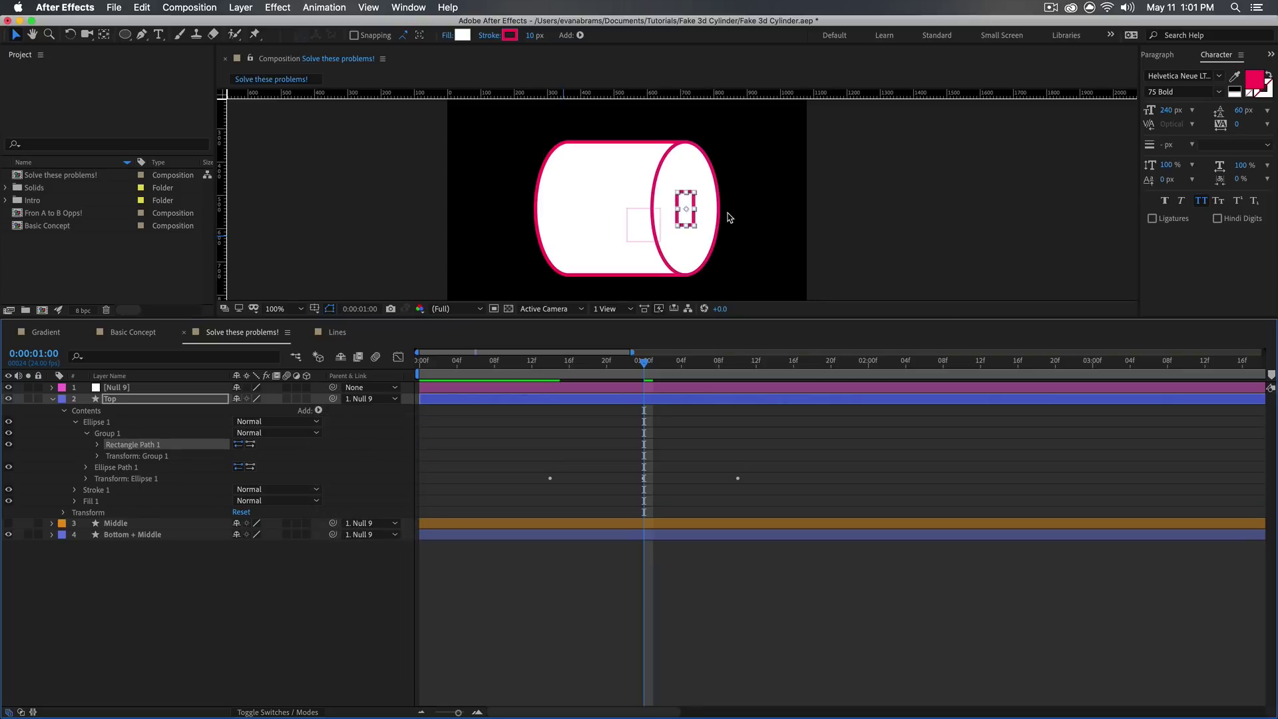
{"action": "scroll", "coordinate": [727, 216], "scroll_direction": "up", "scroll_amount": 1}
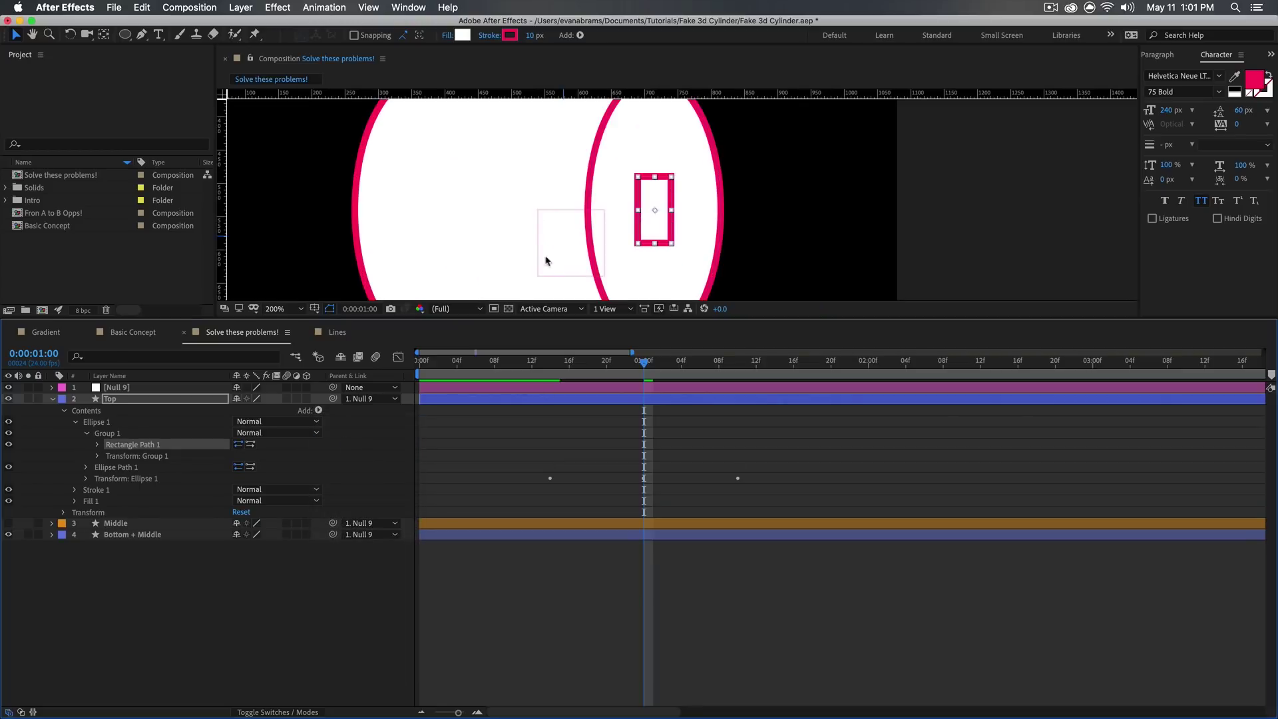
{"action": "left_click", "coordinate": [101, 447]}
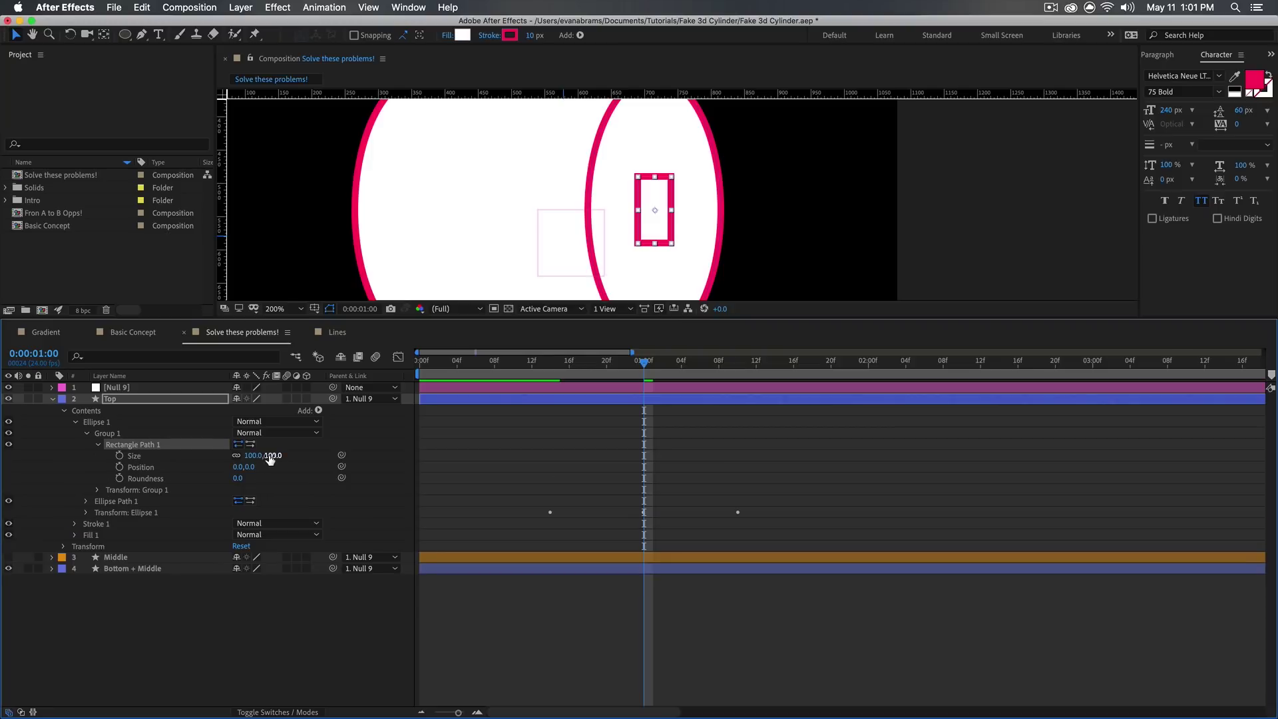
{"action": "left_click_drag", "start_coordinate": [256, 455], "coordinate": [329, 454]}
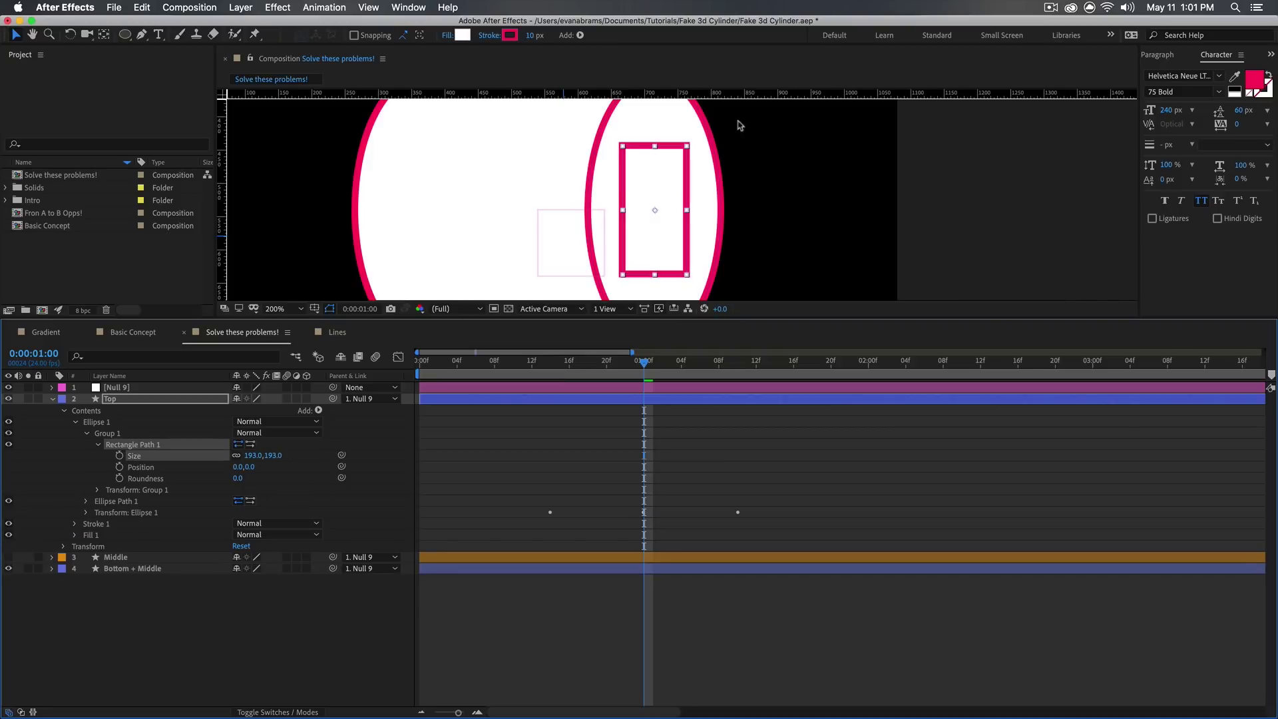
{"action": "scroll", "coordinate": [739, 127], "scroll_direction": "down", "scroll_amount": 1}
{"action": "left_click", "coordinate": [101, 444]}
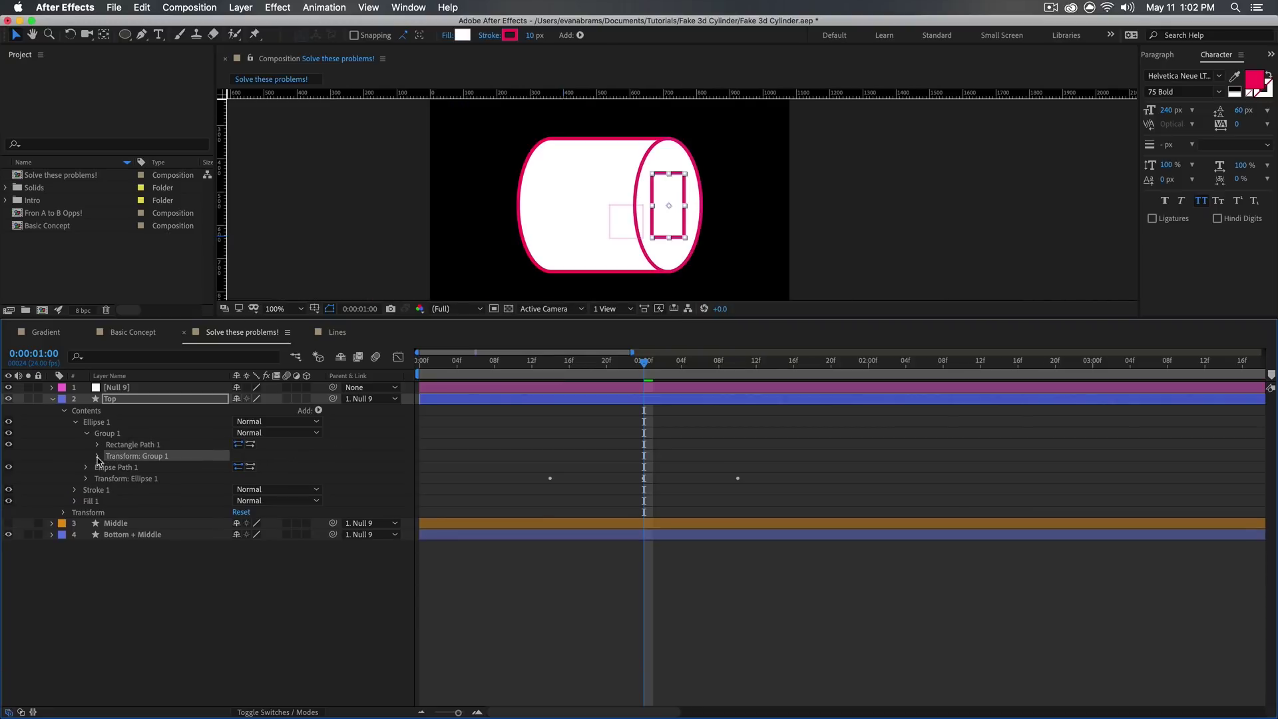
Rename Group 1 to 'Rotate ME'
{"action": "left_click", "coordinate": [99, 457]}
{"action": "left_click", "coordinate": [107, 435]}
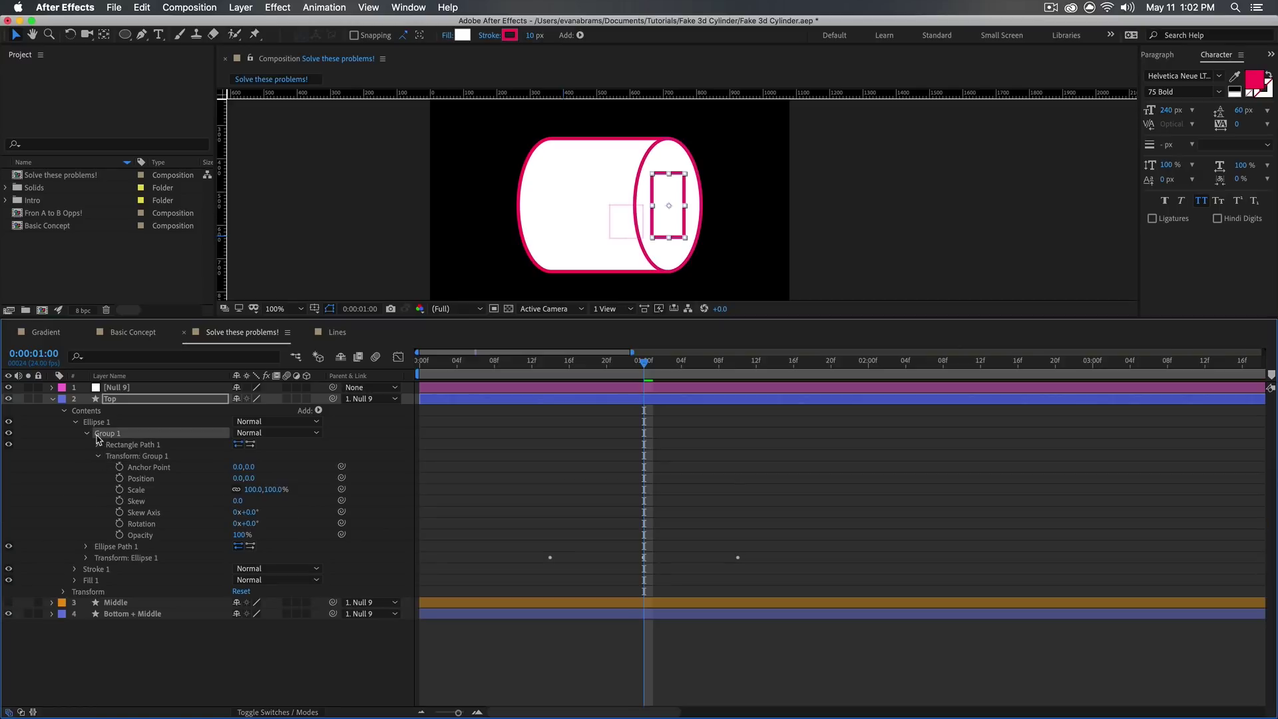
{"action": "left_click", "coordinate": [87, 435]}
{"action": "key", "text": "Return"}
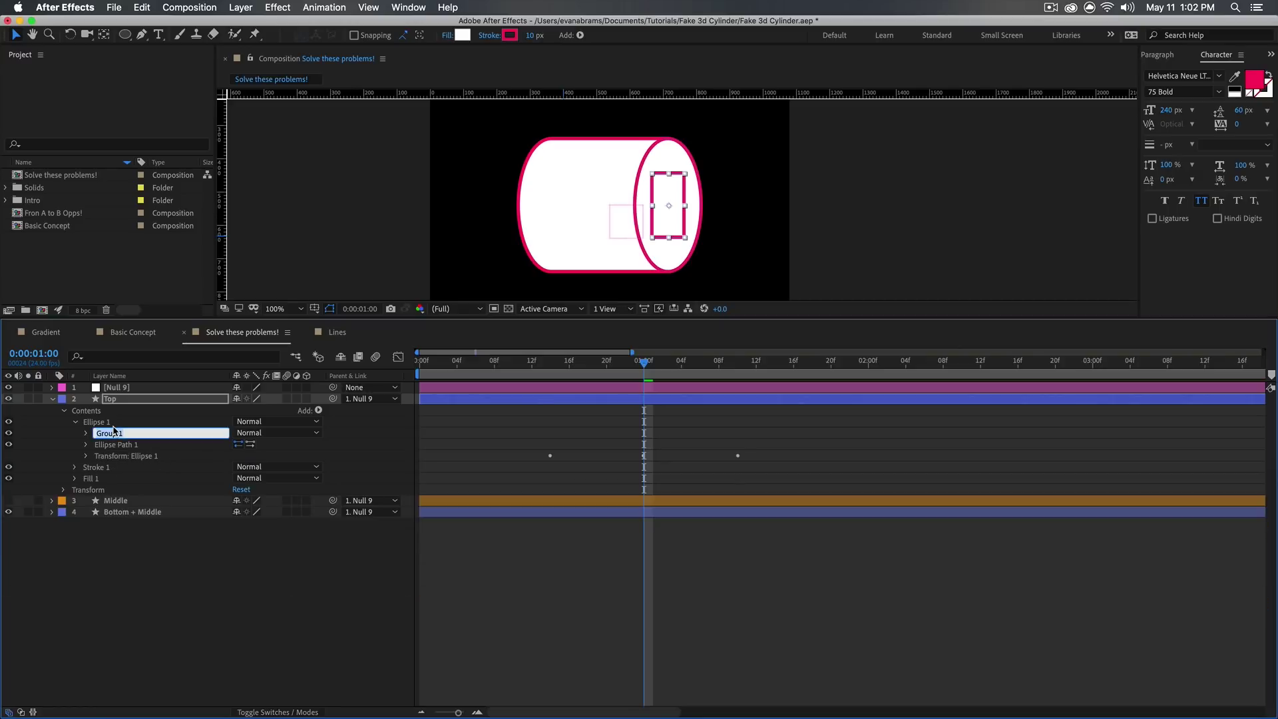
{"action": "type", "text": "Isert"}
{"action": "key", "text": "Return"}
{"action": "key", "text": "super+a"}
Rotate the Rotate ME group 45° into a diamond, then collapse and deselect
{"action": "left_click", "coordinate": [86, 456]}
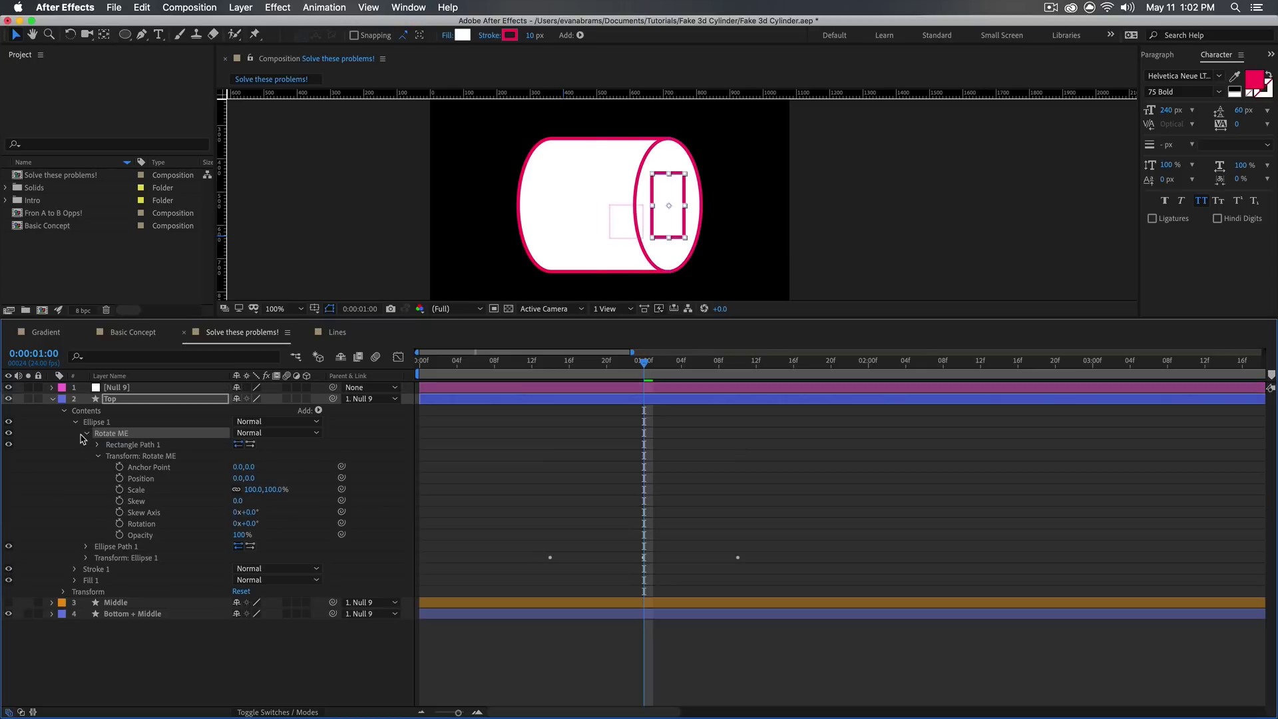
{"action": "mouse_move", "coordinate": [249, 525]}
{"action": "left_mouse_down"}
{"action": "mouse_move", "coordinate": [312, 537]}
{"action": "mouse_move", "coordinate": [303, 544]}
{"action": "left_mouse_up"}
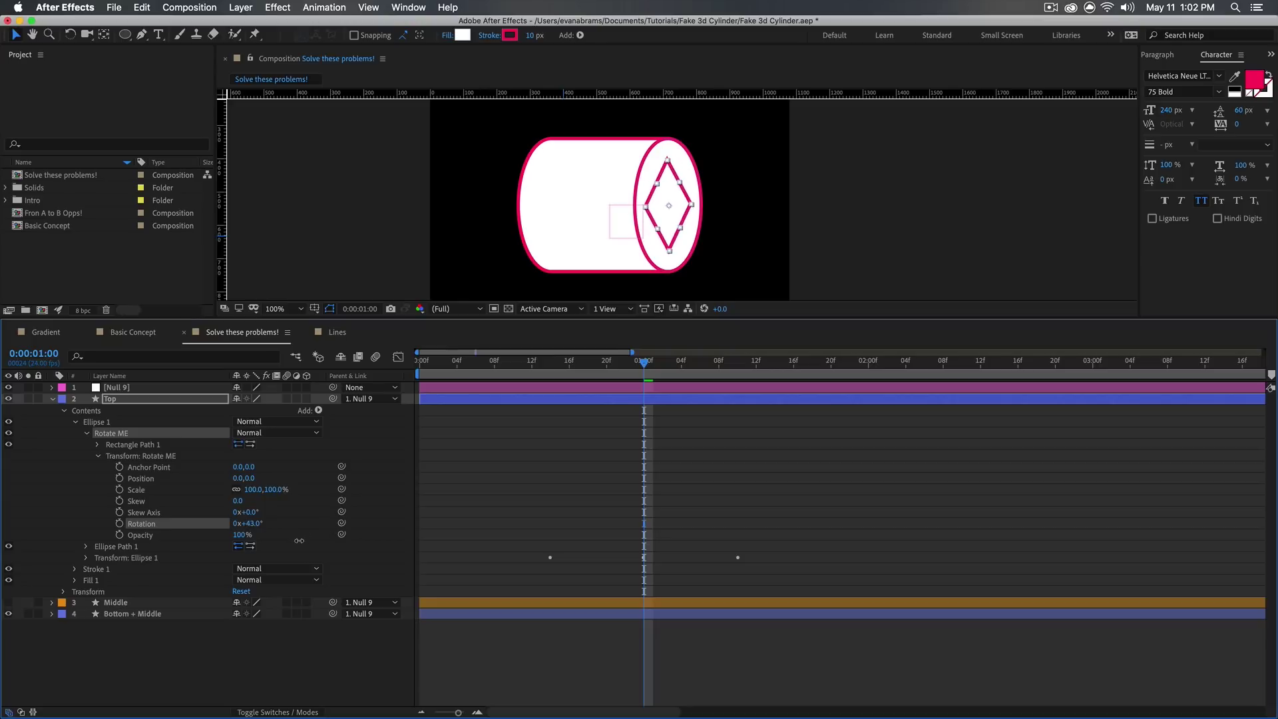
{"action": "left_click", "coordinate": [101, 456]}
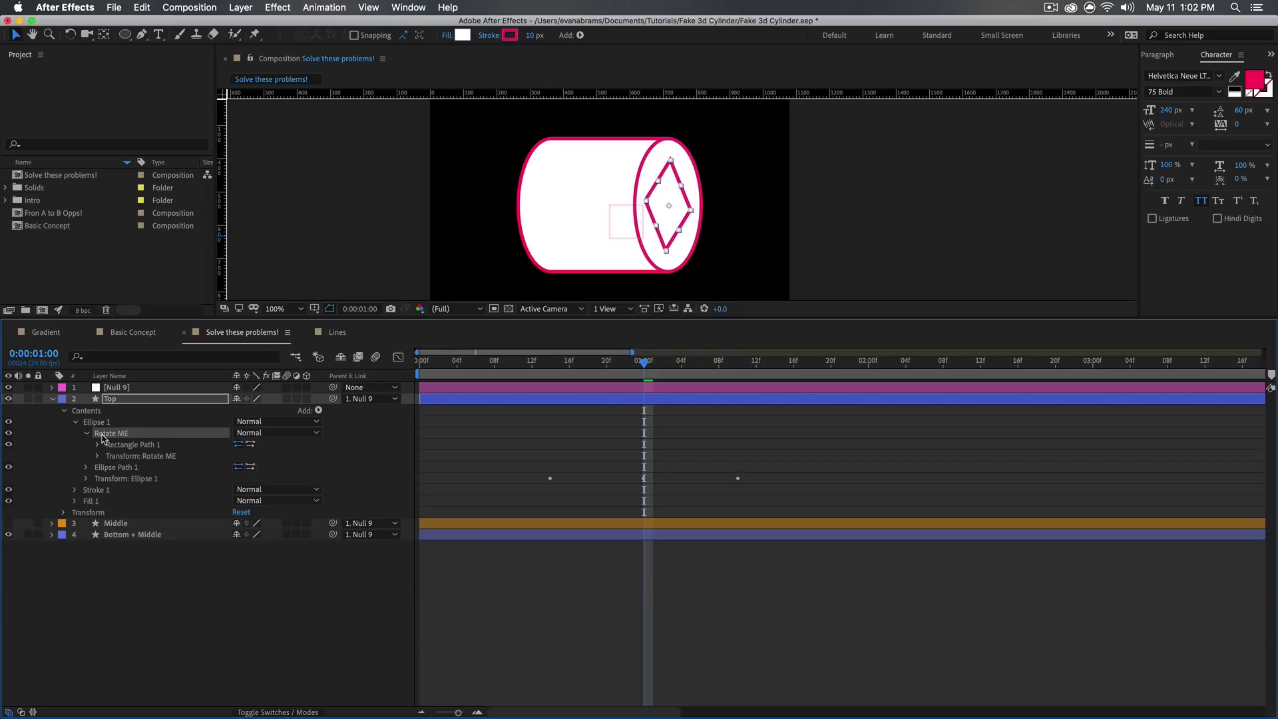
{"action": "left_click", "coordinate": [87, 433]}
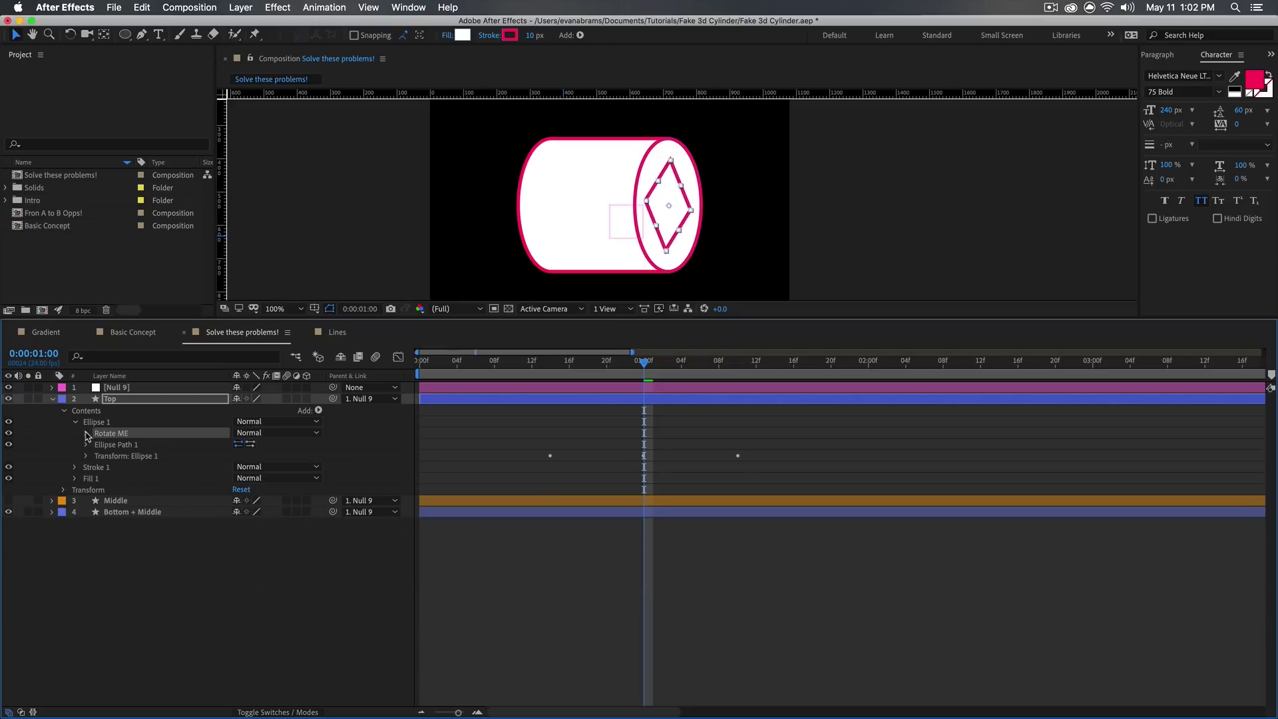
{"action": "left_click", "coordinate": [125, 456]}
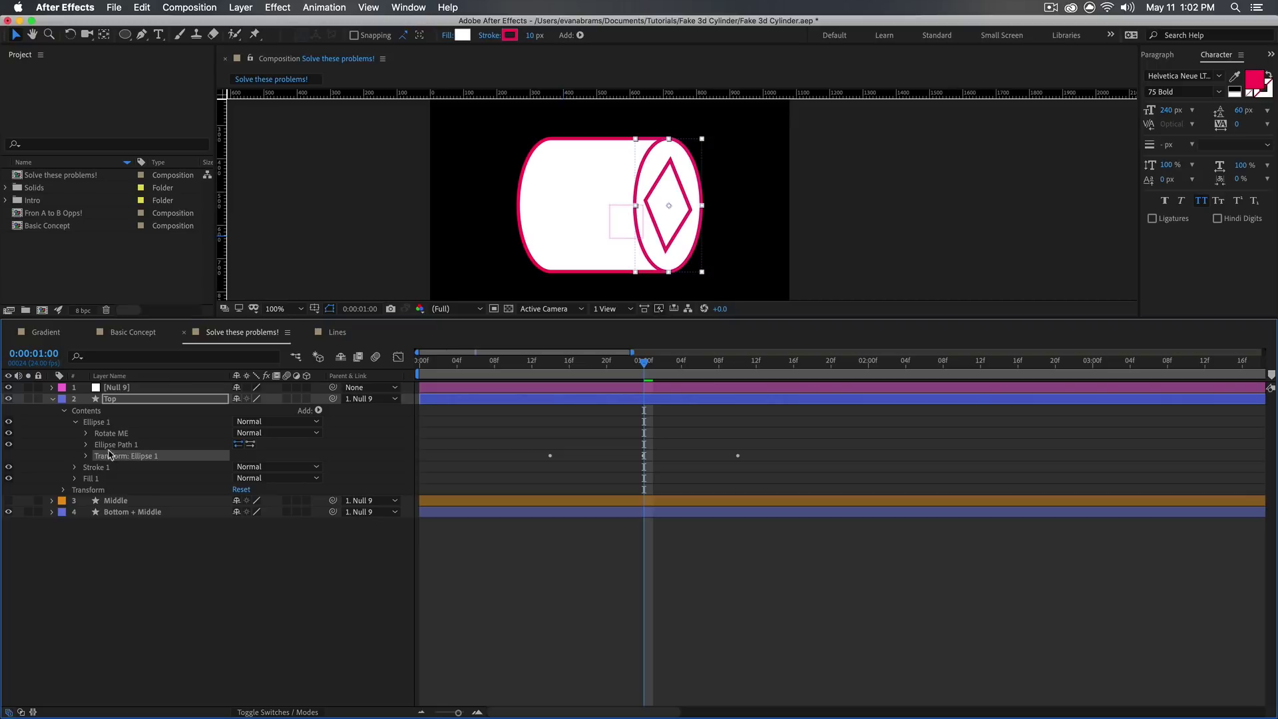
{"action": "left_click", "coordinate": [243, 631]}
{"action": "left_click", "coordinate": [178, 440]}
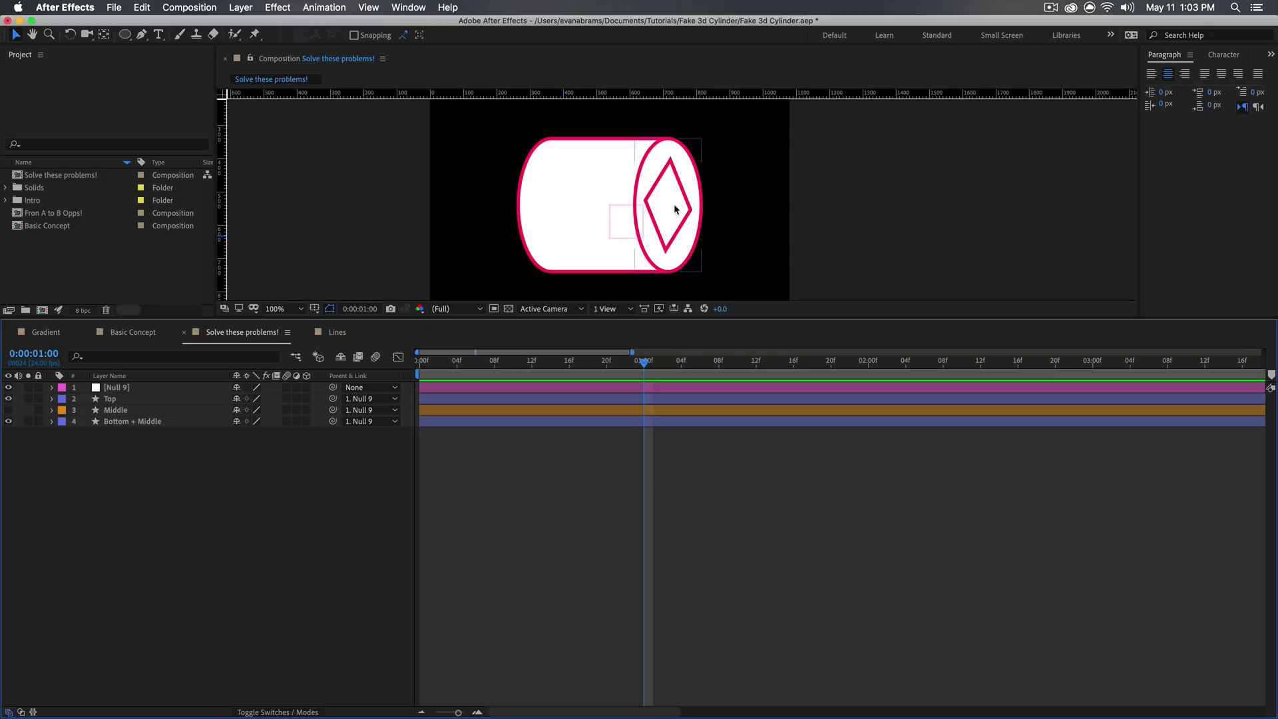
Create a text layer on the diamond containing the letter E
{"action": "left_click", "coordinate": [158, 36]}
{"action": "left_click", "coordinate": [659, 232]}
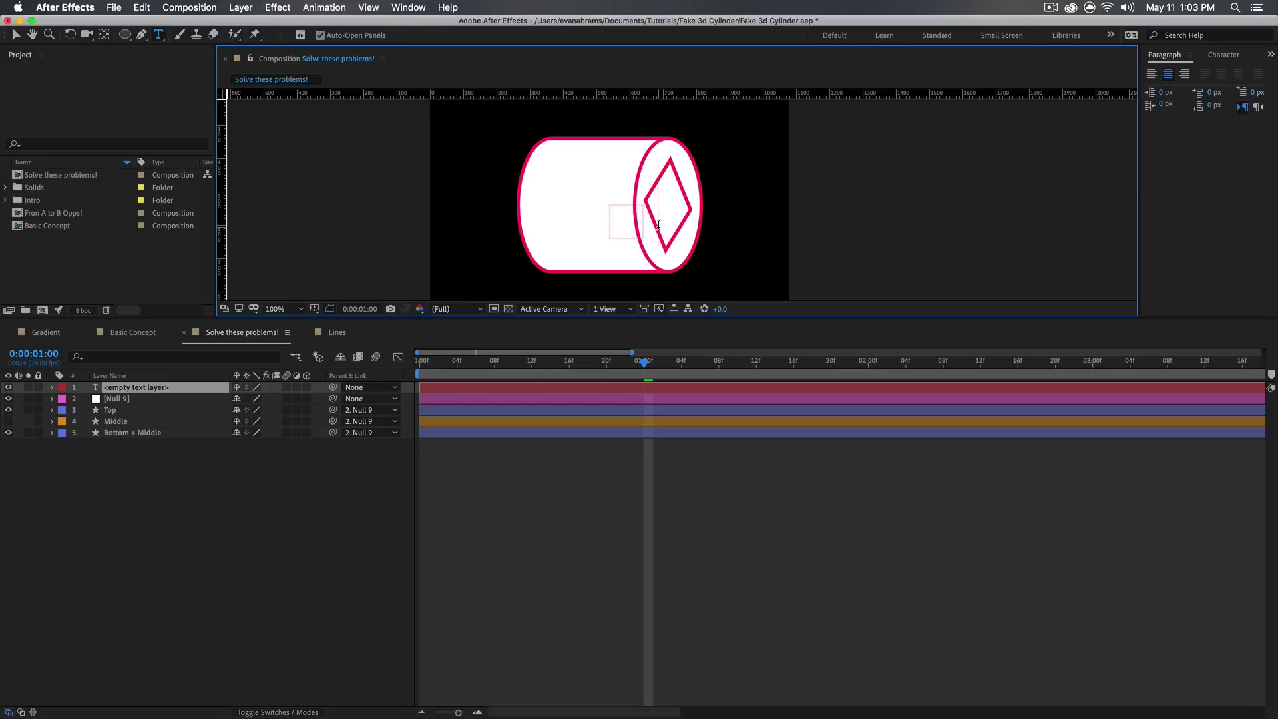
{"action": "type", "text": "E"}
{"action": "left_click", "coordinate": [669, 403]}
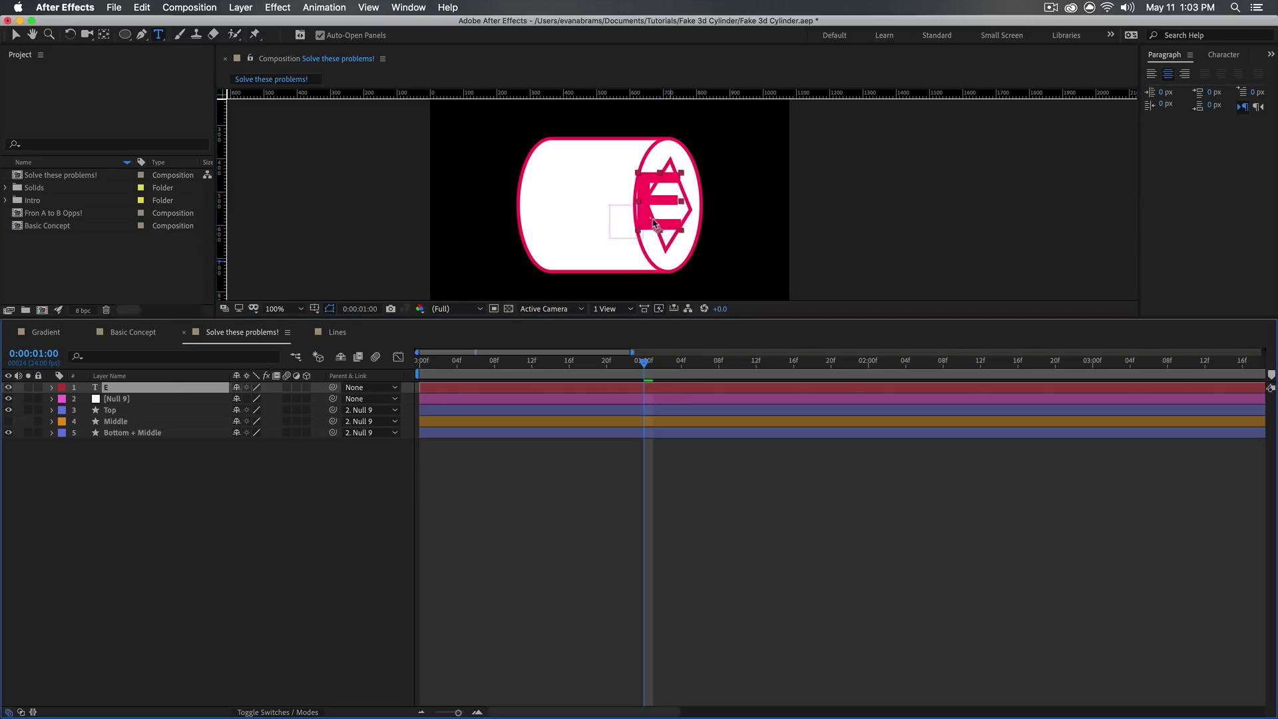
{"action": "key", "text": "v"}
Shrink the E to 149 px, center it in the diamond, and show its Scale
{"action": "left_click", "coordinate": [1223, 56]}
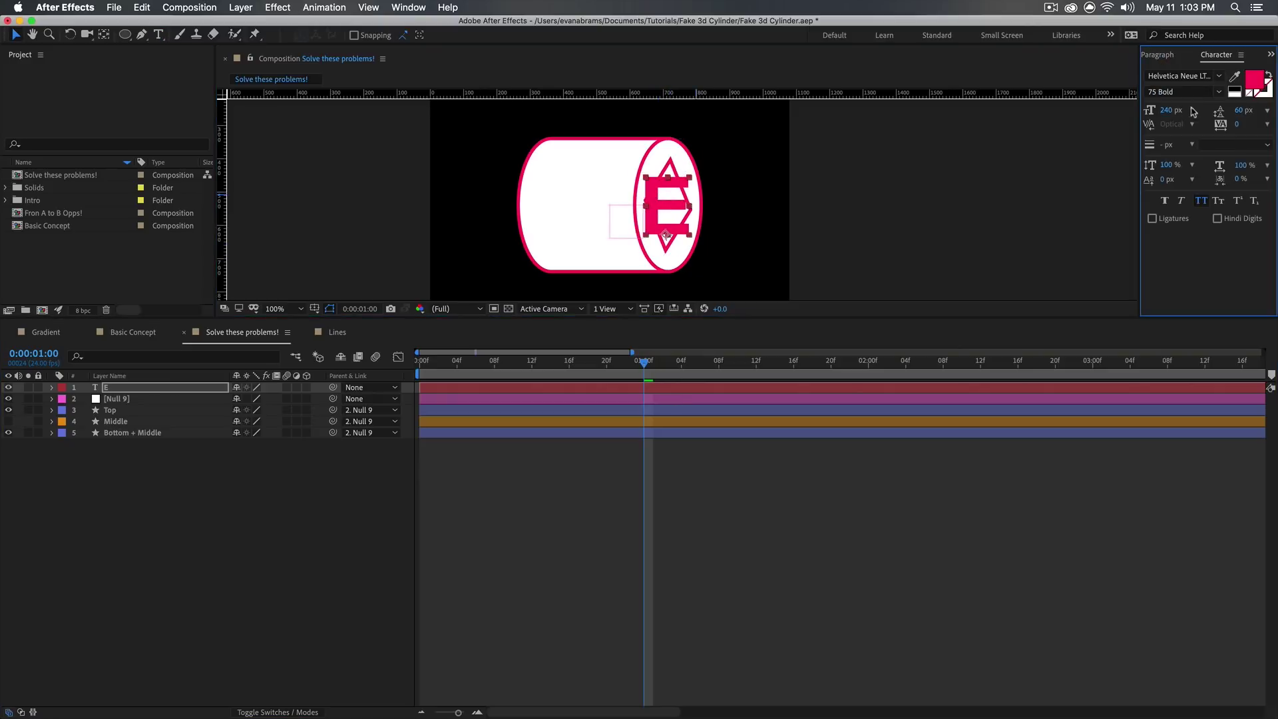
{"action": "left_click_drag", "start_coordinate": [1168, 112], "coordinate": [1124, 123]}
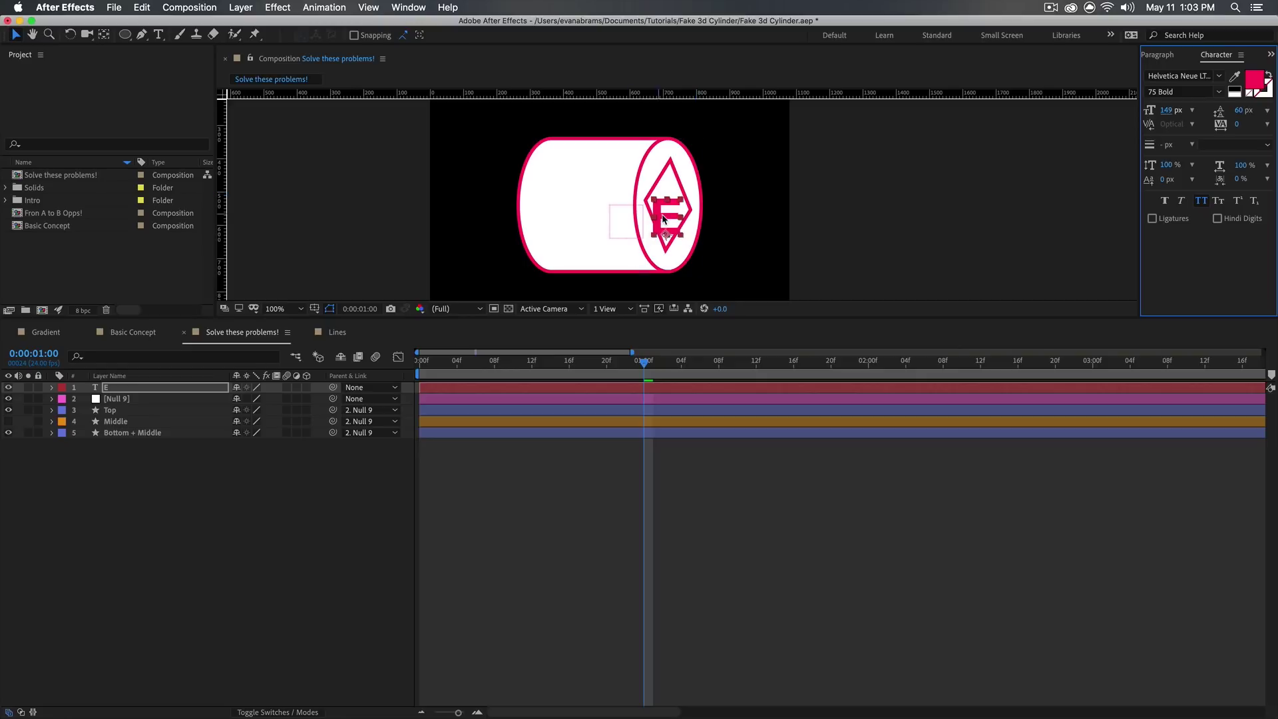
{"action": "left_click", "coordinate": [671, 208]}
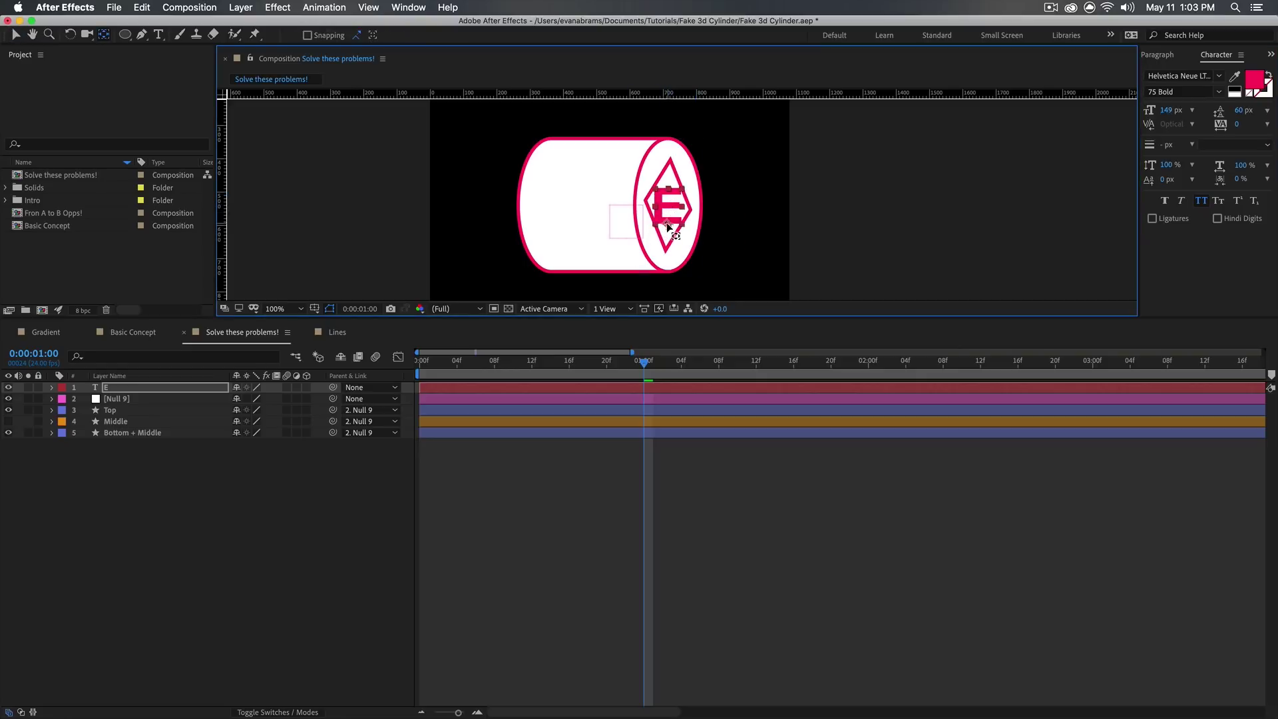
{"action": "left_click_drag", "start_coordinate": [669, 215], "coordinate": [729, 240]}
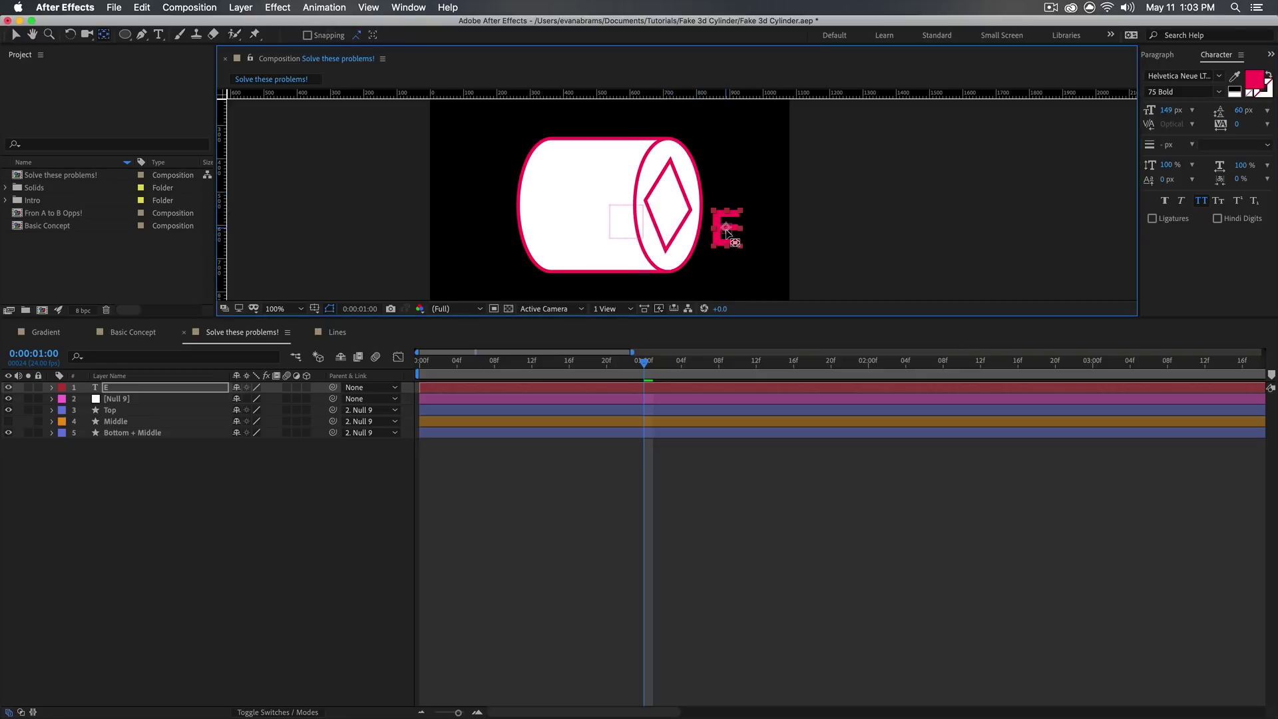
{"action": "key", "text": "y"}
{"action": "left_click_drag", "start_coordinate": [725, 230], "coordinate": [671, 210]}
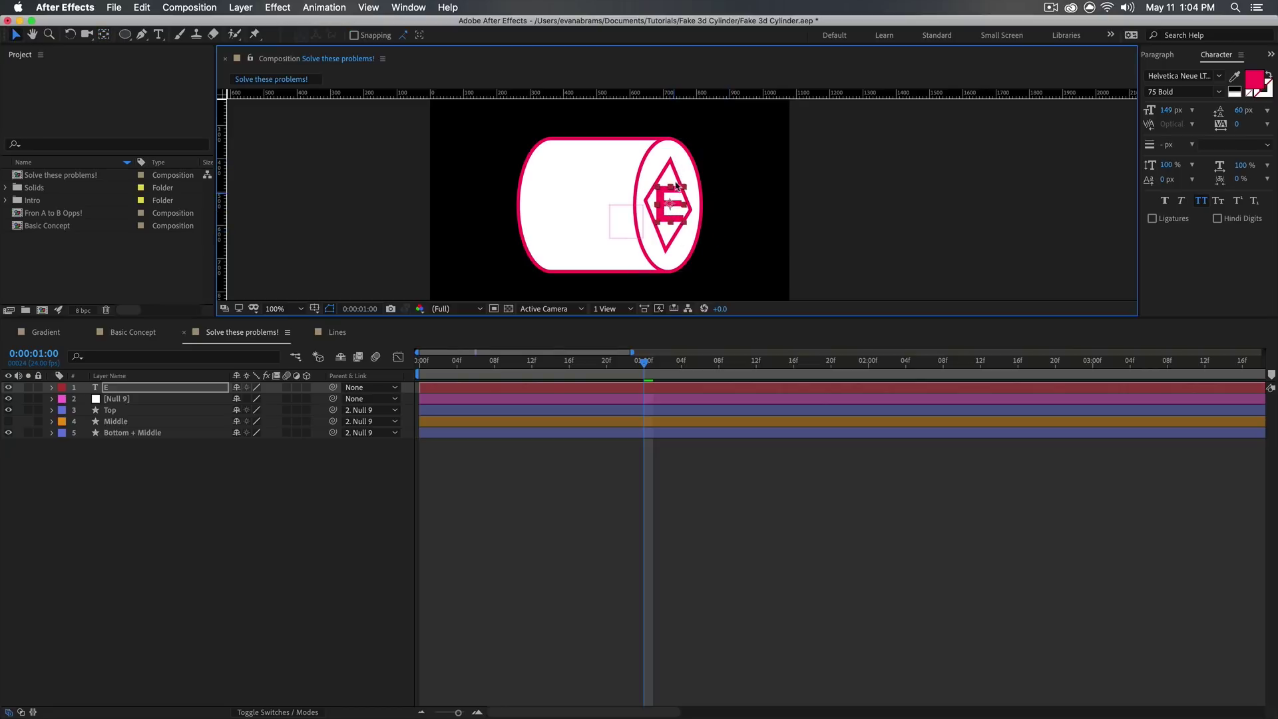
{"action": "key", "text": "s"}
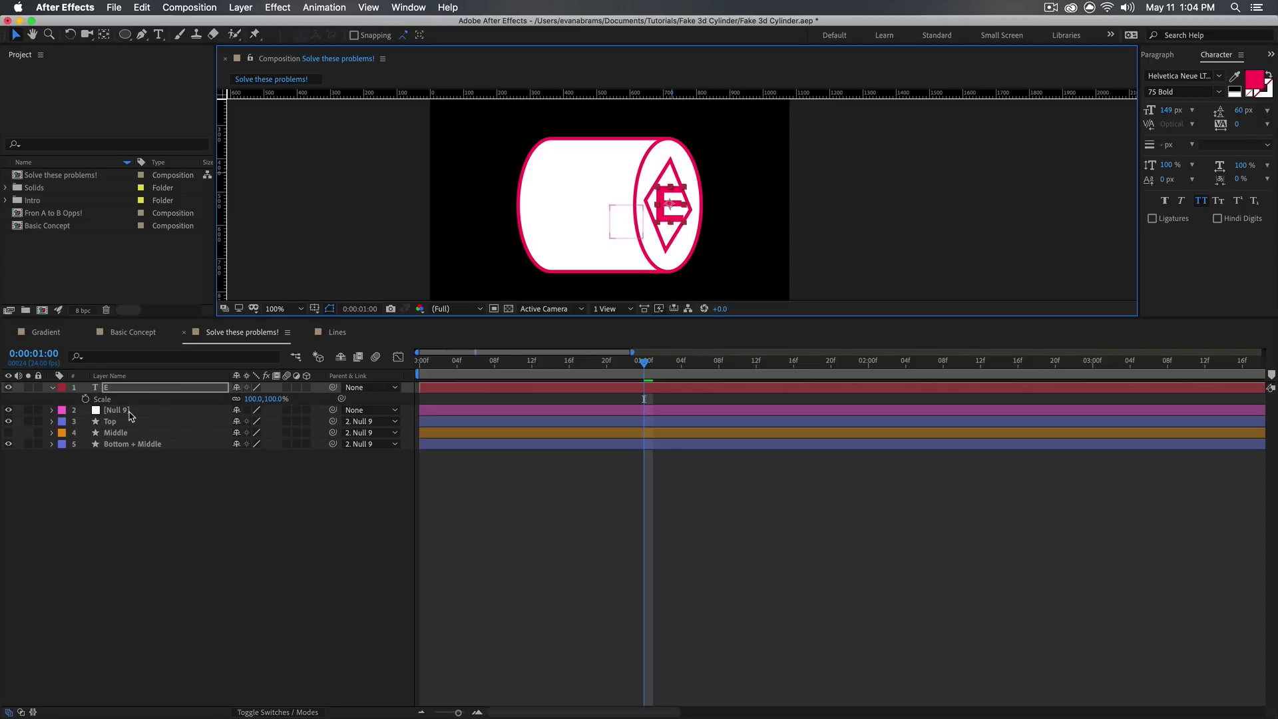
Link the E layer's scale to the Top ellipse's scale and parent E to Null 9
{"action": "left_click", "coordinate": [111, 421]}
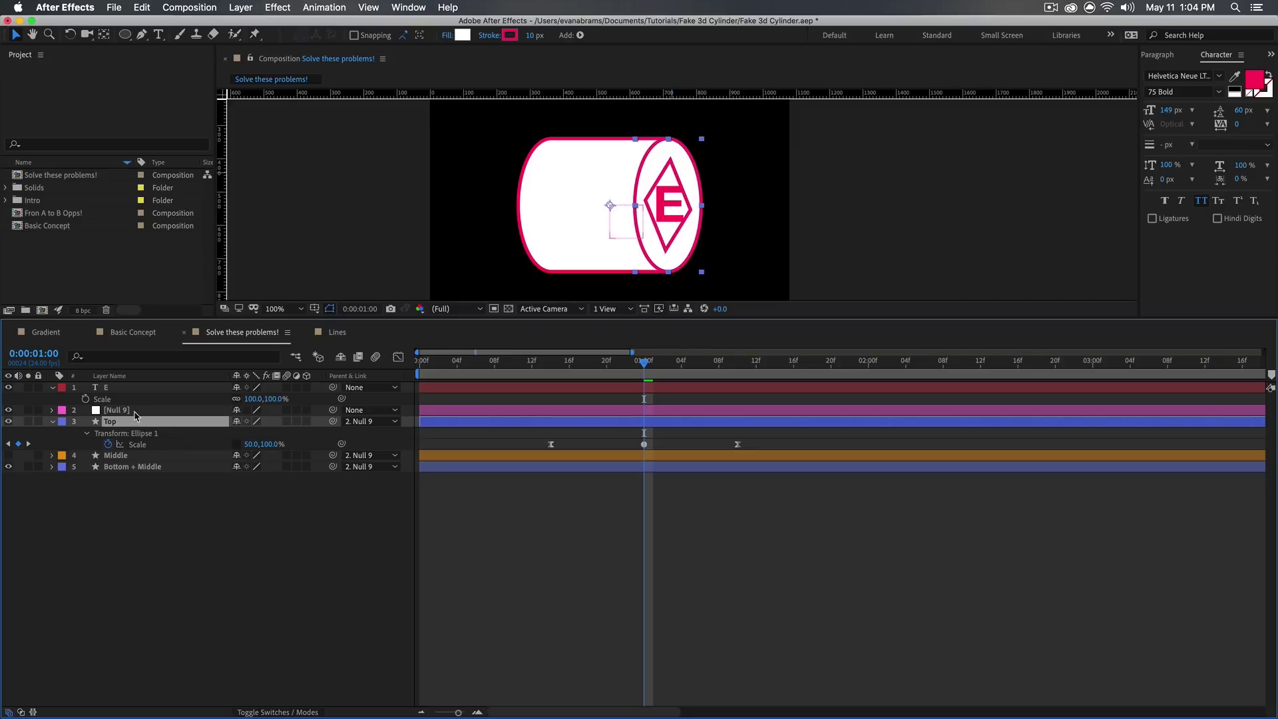
{"action": "left_click_drag", "start_coordinate": [229, 398], "coordinate": [262, 443]}
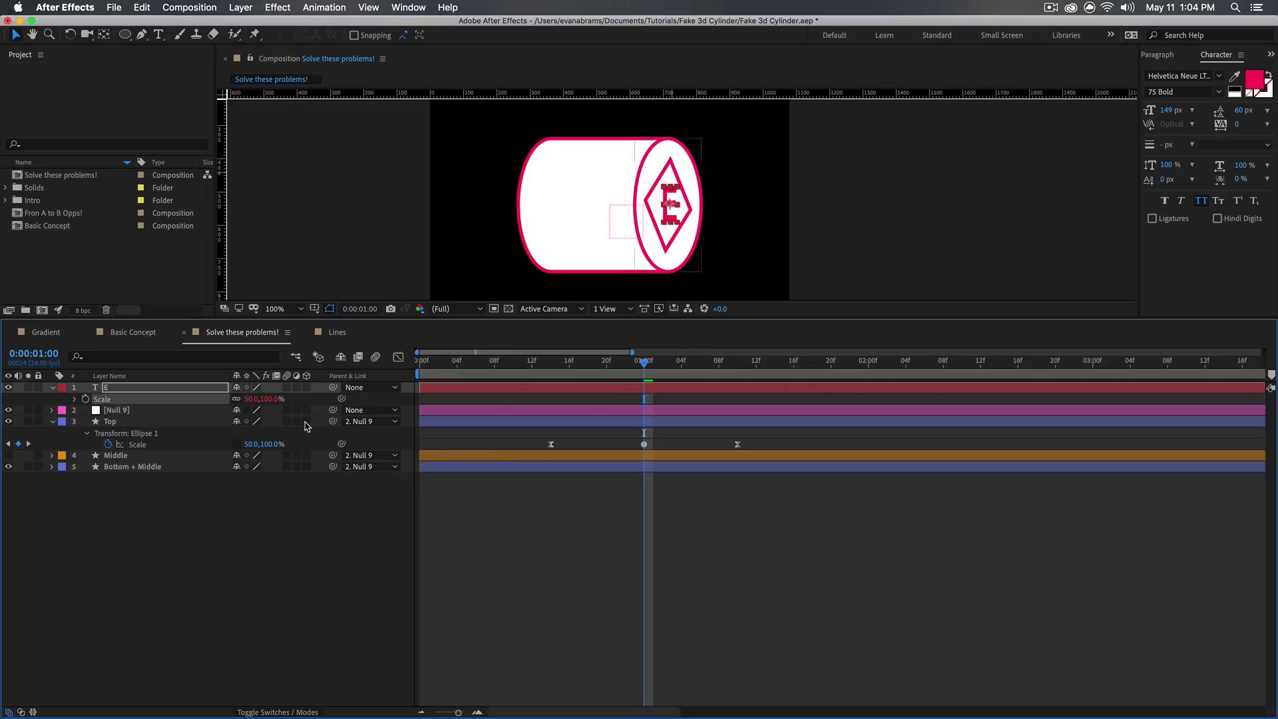
{"action": "key", "text": "shift+p"}
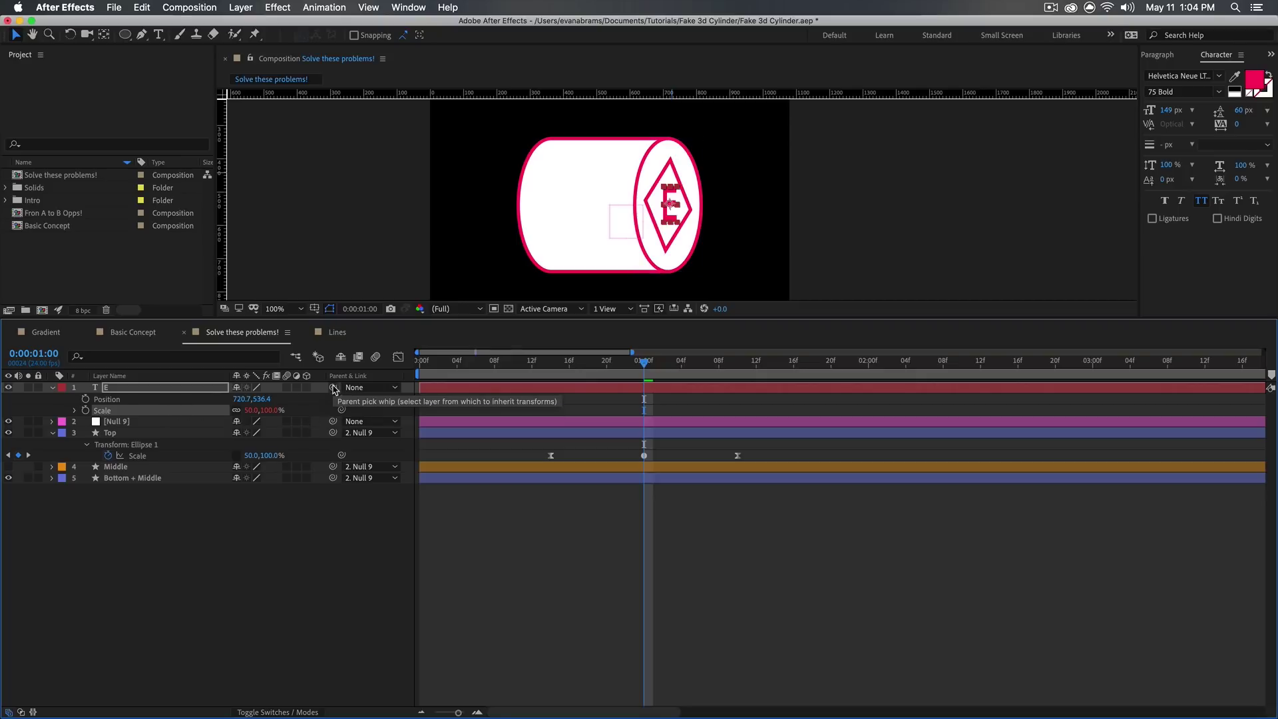
{"action": "left_click_drag", "start_coordinate": [334, 387], "coordinate": [117, 421]}
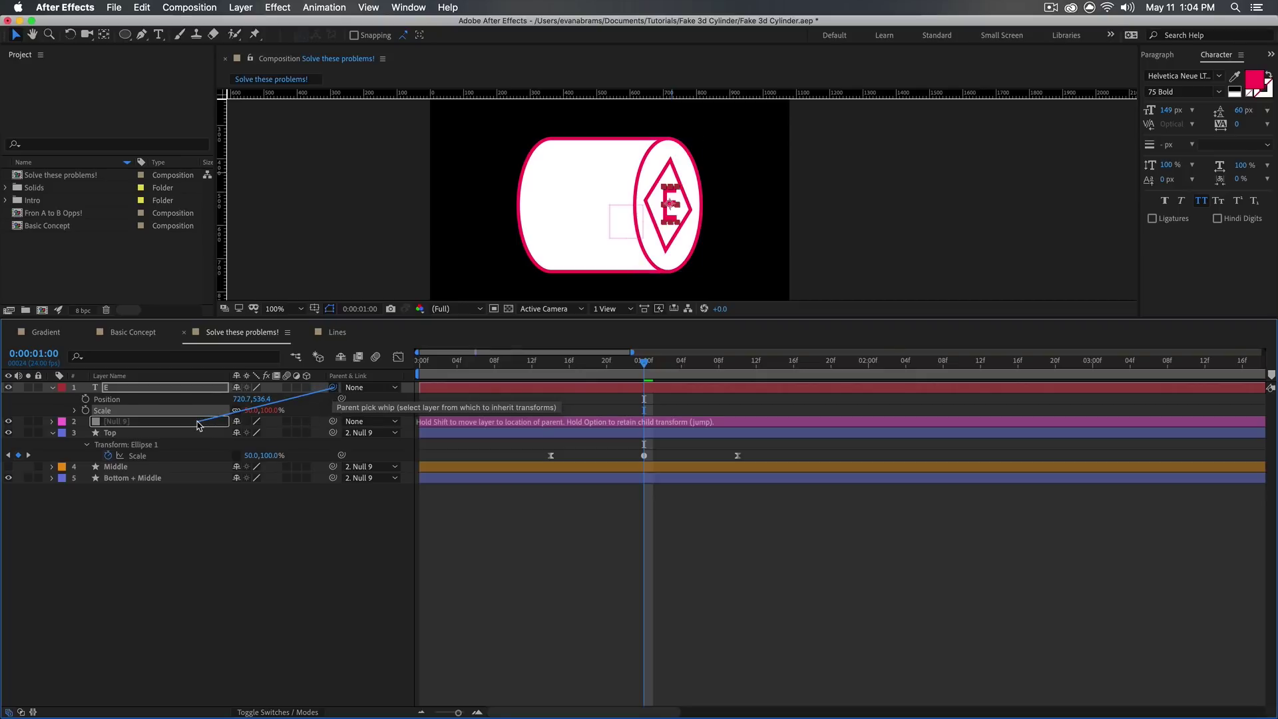
Link E's position to the Top ellipse's position and scrub to confirm it follows
{"action": "left_click", "coordinate": [141, 434]}
{"action": "left_click", "coordinate": [131, 446]}
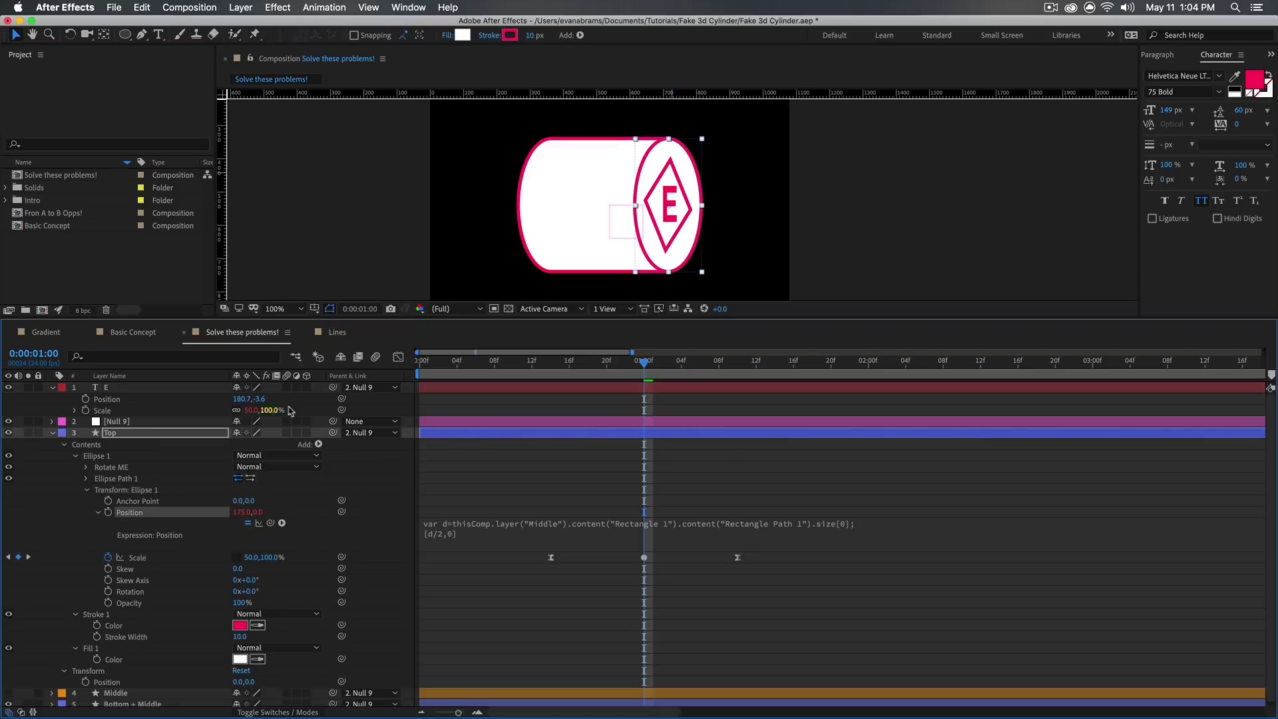
{"action": "left_click_drag", "start_coordinate": [340, 399], "coordinate": [221, 512]}
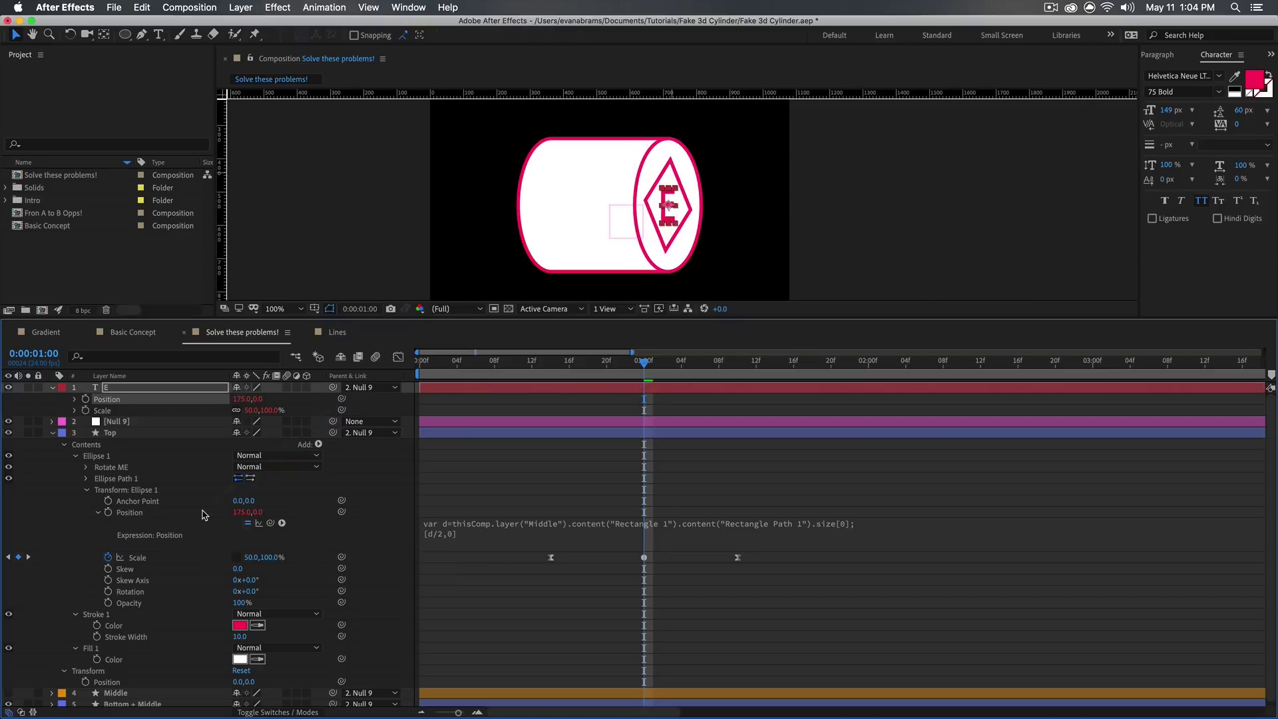
{"action": "mouse_move", "coordinate": [644, 361]}
{"action": "left_mouse_down"}
{"action": "mouse_move", "coordinate": [615, 362]}
{"action": "mouse_move", "coordinate": [599, 437]}
{"action": "left_mouse_up"}
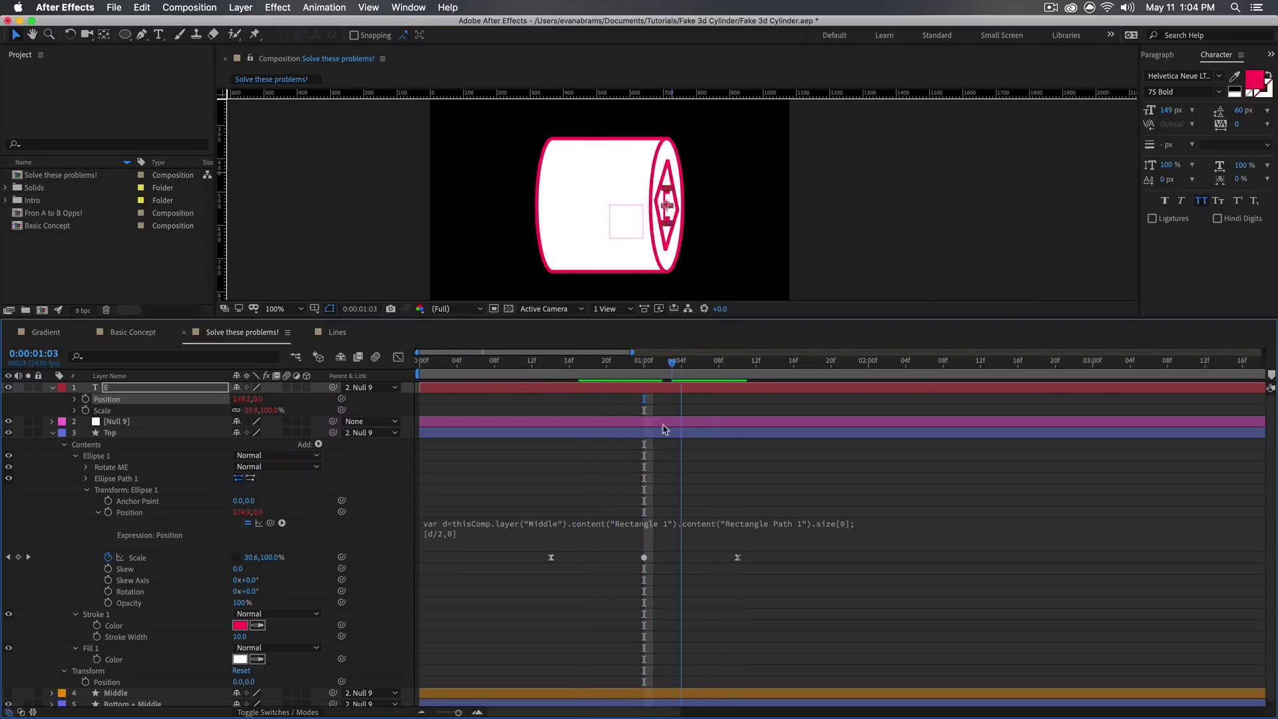
{"action": "left_click", "coordinate": [600, 436]}
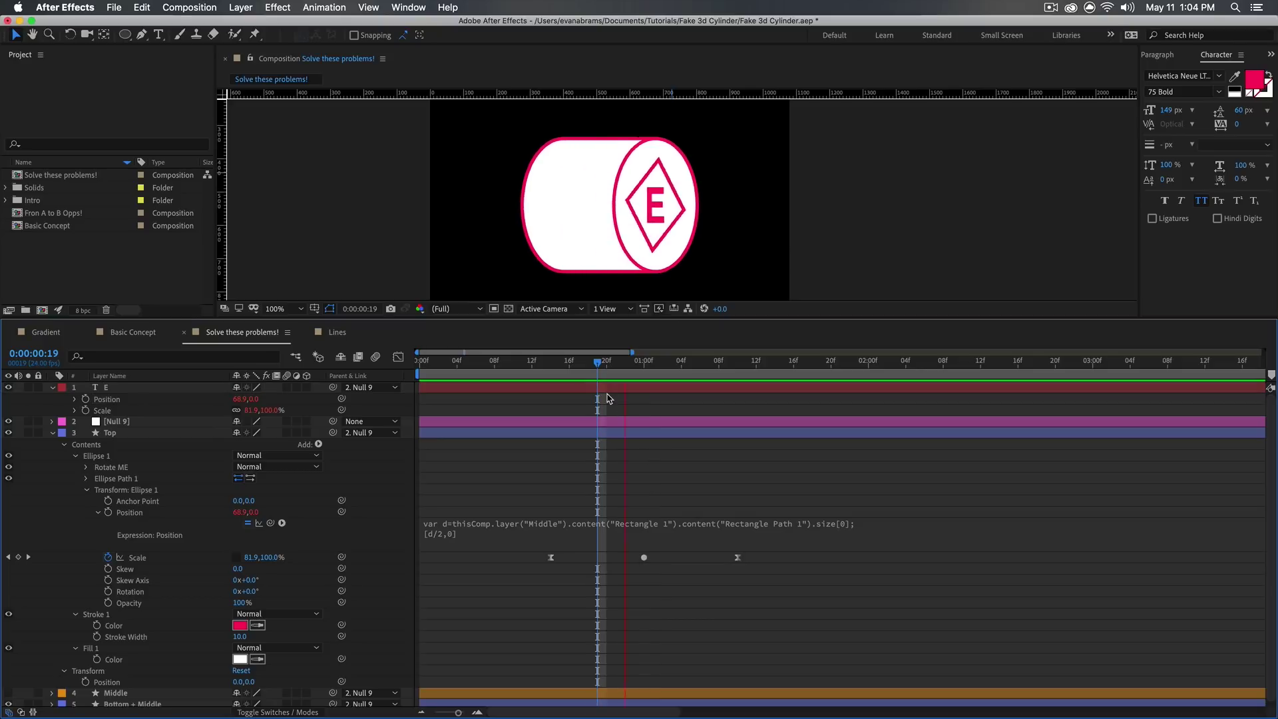
{"action": "mouse_move", "coordinate": [597, 361]}
{"action": "left_mouse_down"}
{"action": "mouse_move", "coordinate": [766, 362]}
{"action": "mouse_move", "coordinate": [591, 361]}
{"action": "mouse_move", "coordinate": [631, 362]}
{"action": "left_mouse_up"}
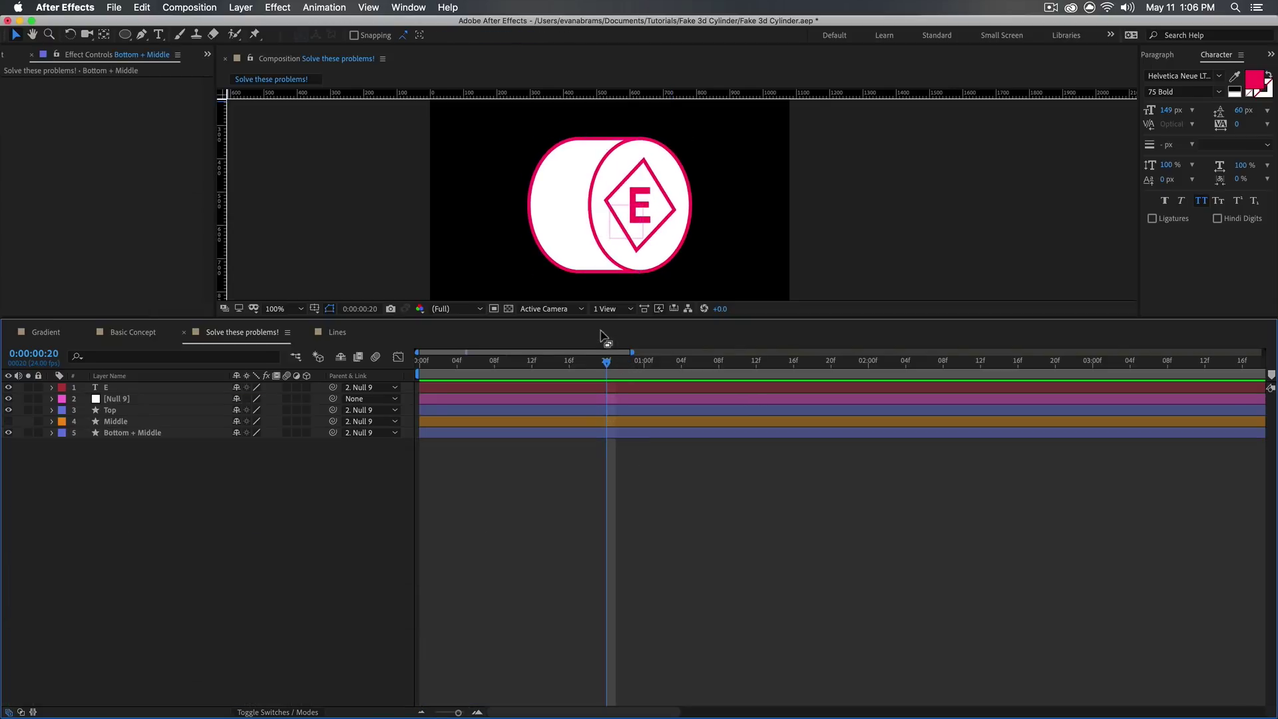
Pre-compose the E text layer into a new 'Face' composition and open it
{"action": "left_click", "coordinate": [613, 388]}
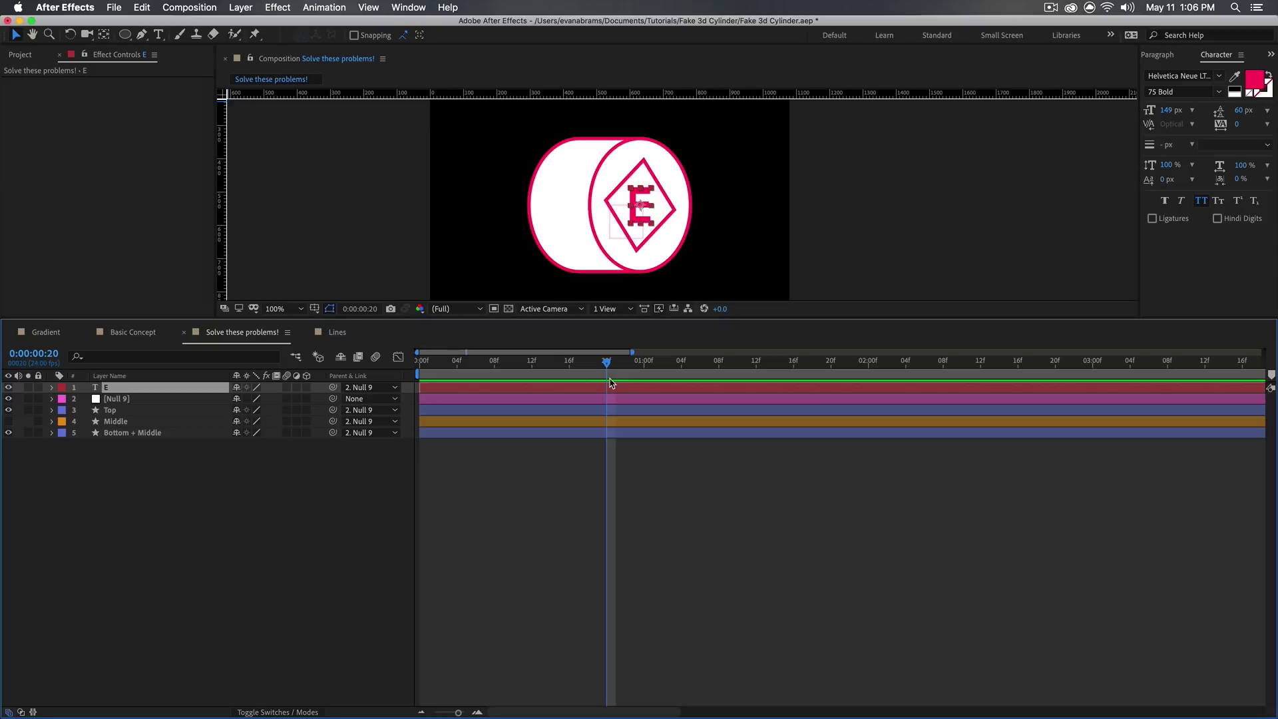
{"action": "key", "text": "ctrl+shift+c"}
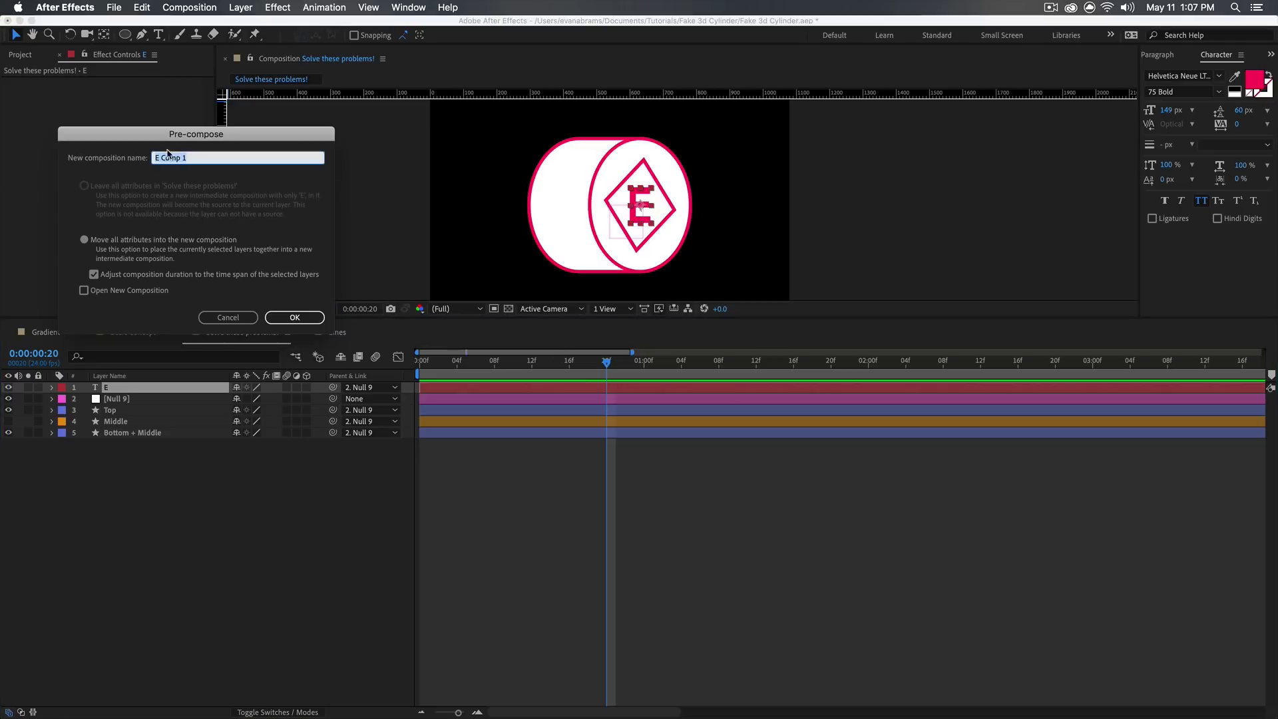
{"action": "type", "text": "Face"}
{"action": "key", "text": "Return"}
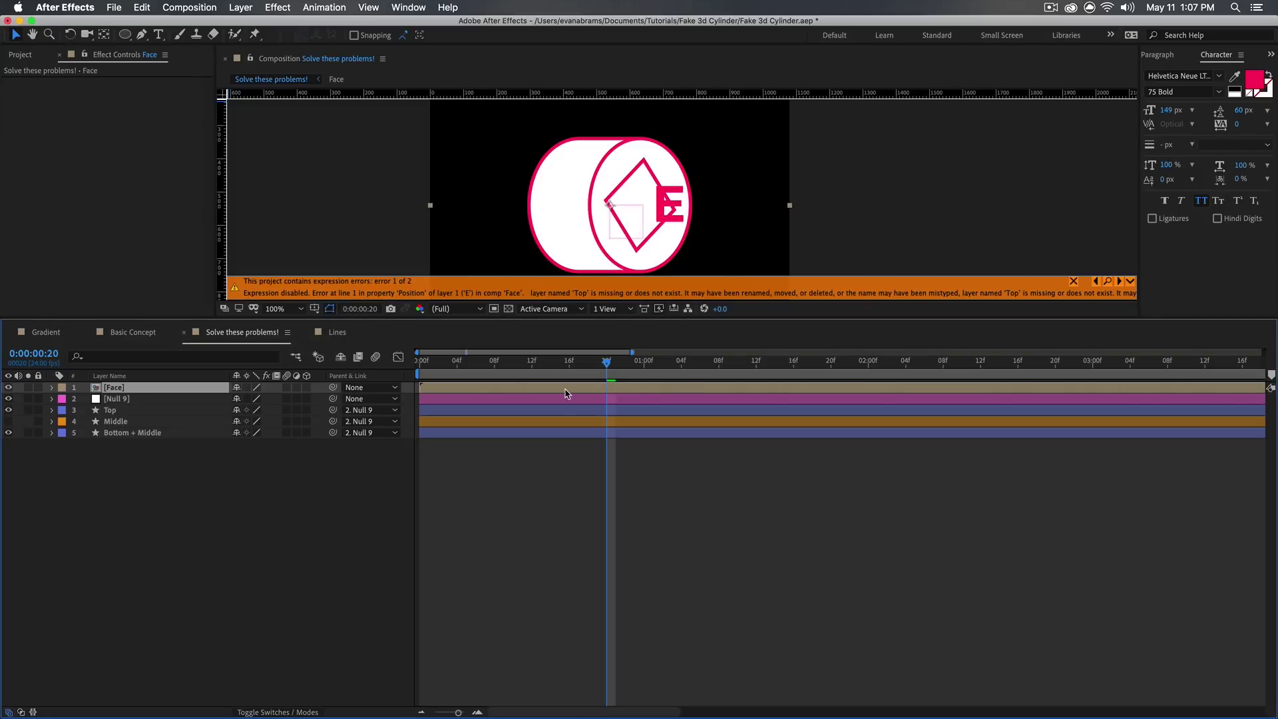
{"action": "double_click", "coordinate": [562, 390]}
Inside Face, rotate the E layer to 45 degrees
{"action": "left_click", "coordinate": [595, 385]}
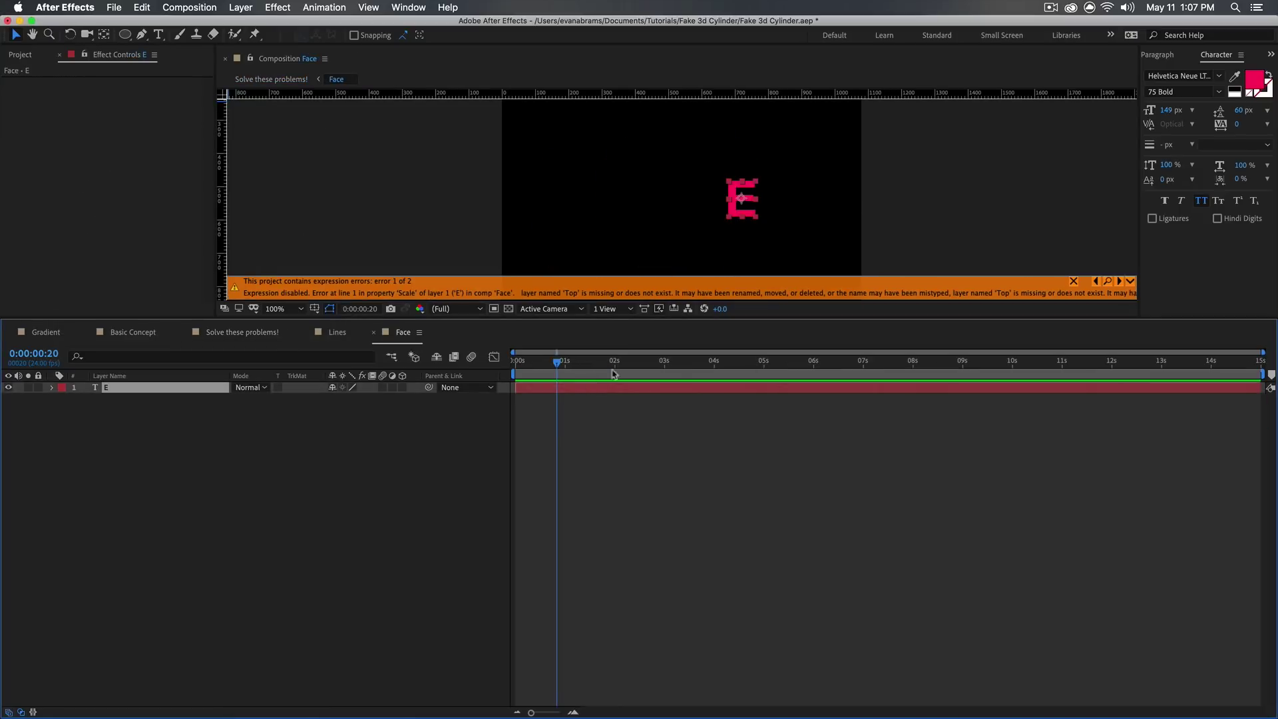
{"action": "key", "text": "e"}
{"action": "key", "text": "e"}
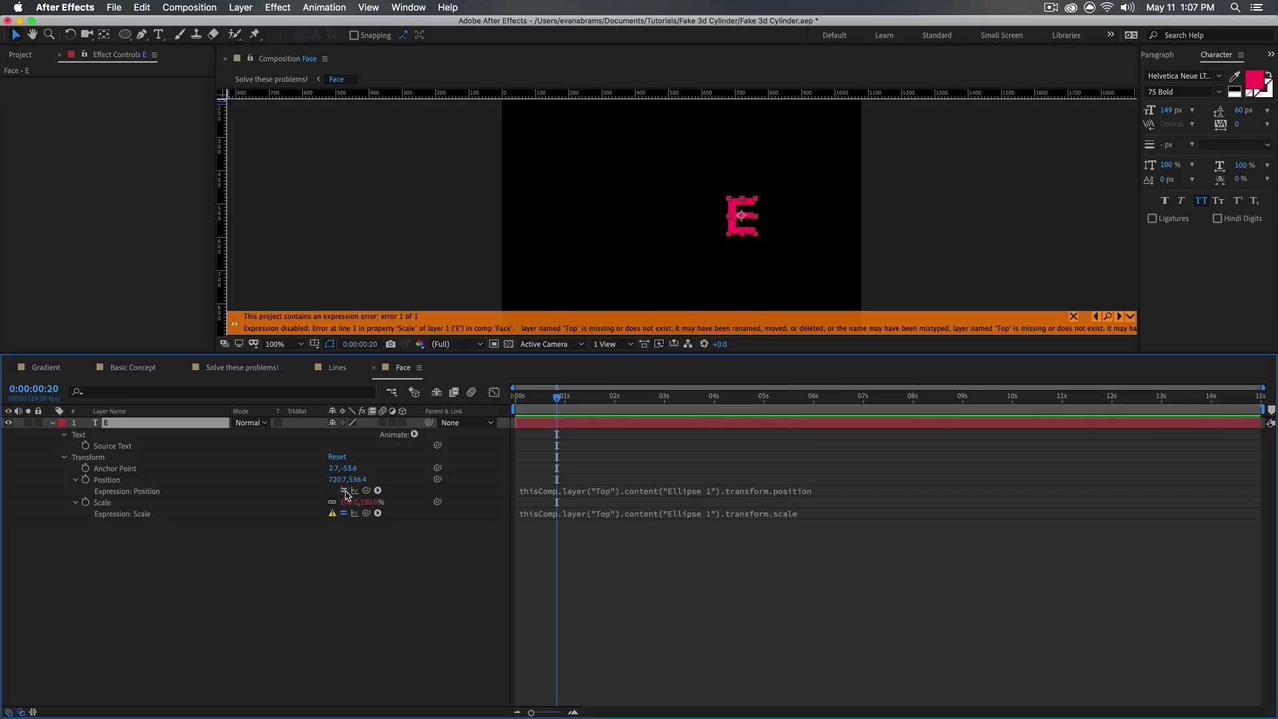
{"action": "left_click", "coordinate": [348, 516]}
{"action": "left_click", "coordinate": [537, 566]}
{"action": "left_click", "coordinate": [641, 430]}
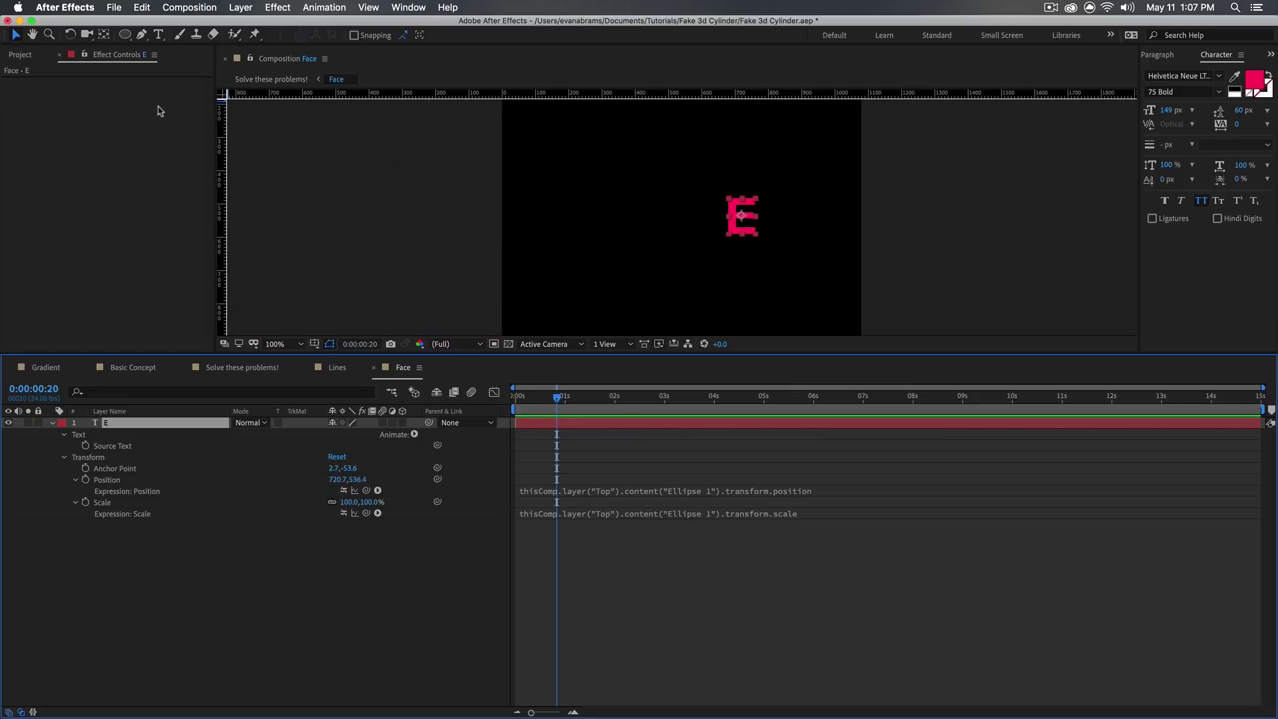
{"action": "left_click", "coordinate": [52, 422]}
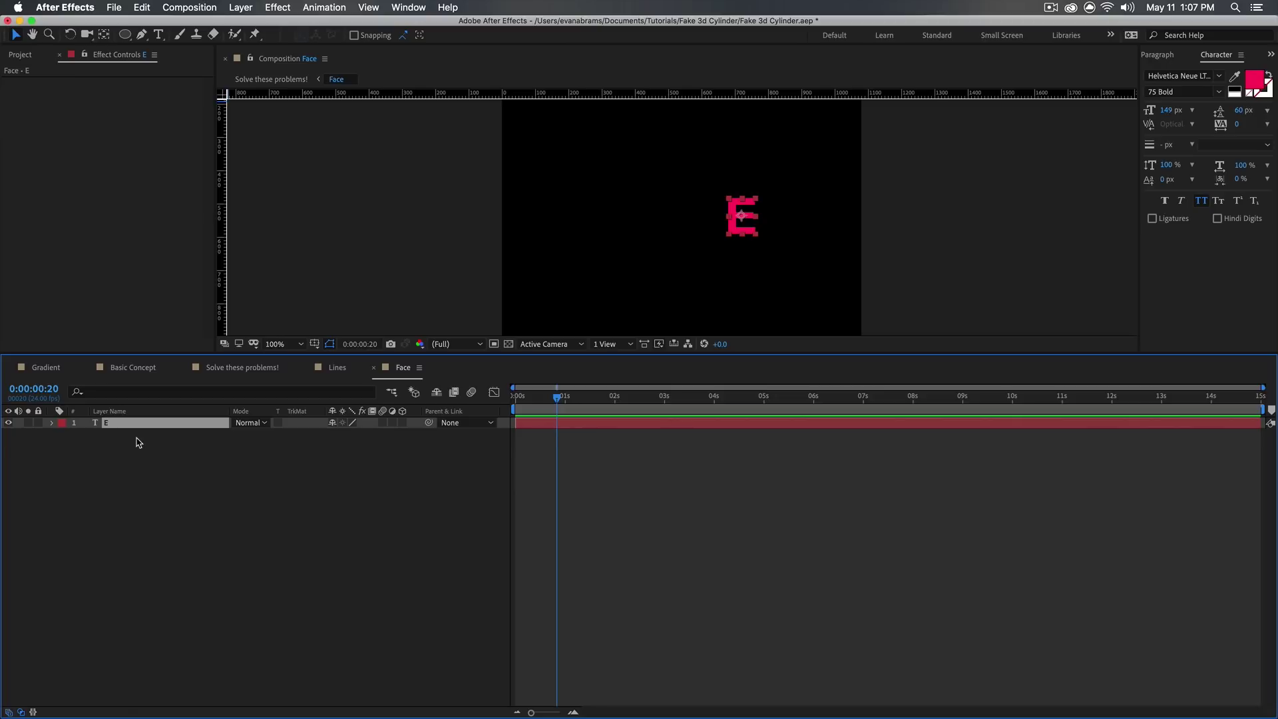
{"action": "key", "text": "r"}
{"action": "left_click_drag", "start_coordinate": [340, 435], "coordinate": [346, 438]}
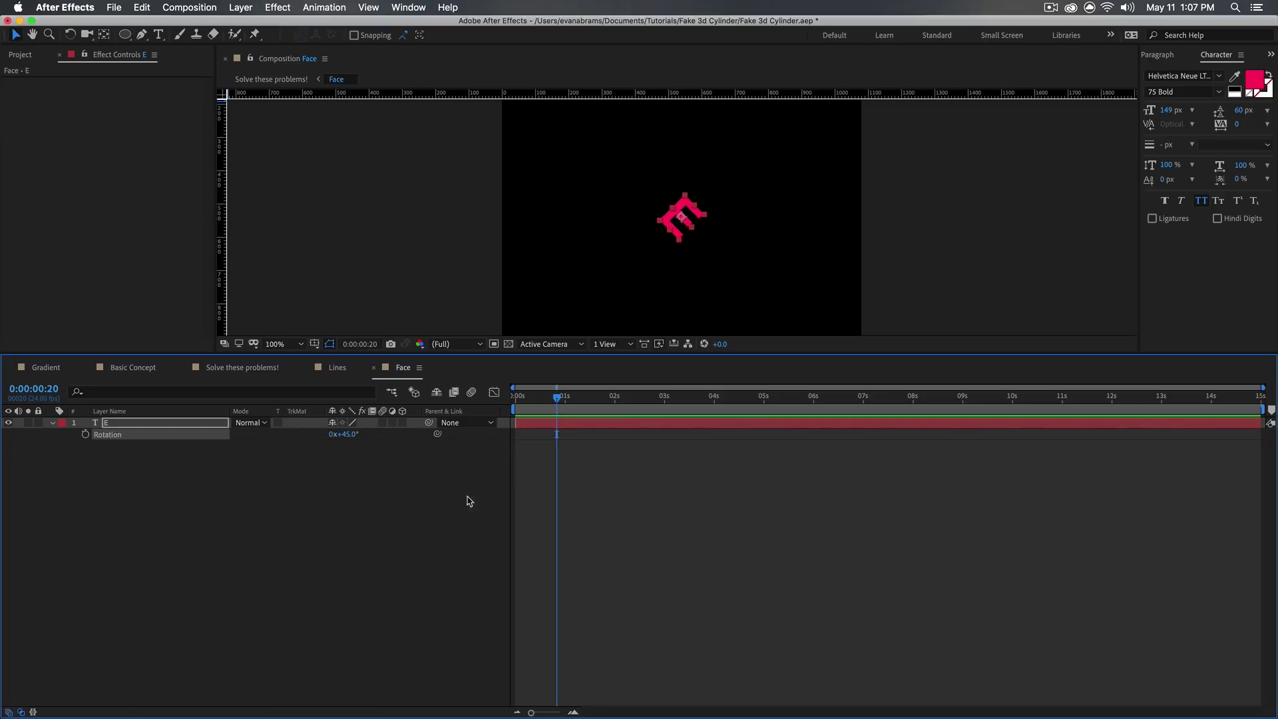
In the main comp, centre Face in the diamond, link its scale to Top, parent to Null 9
{"action": "left_click", "coordinate": [242, 367]}
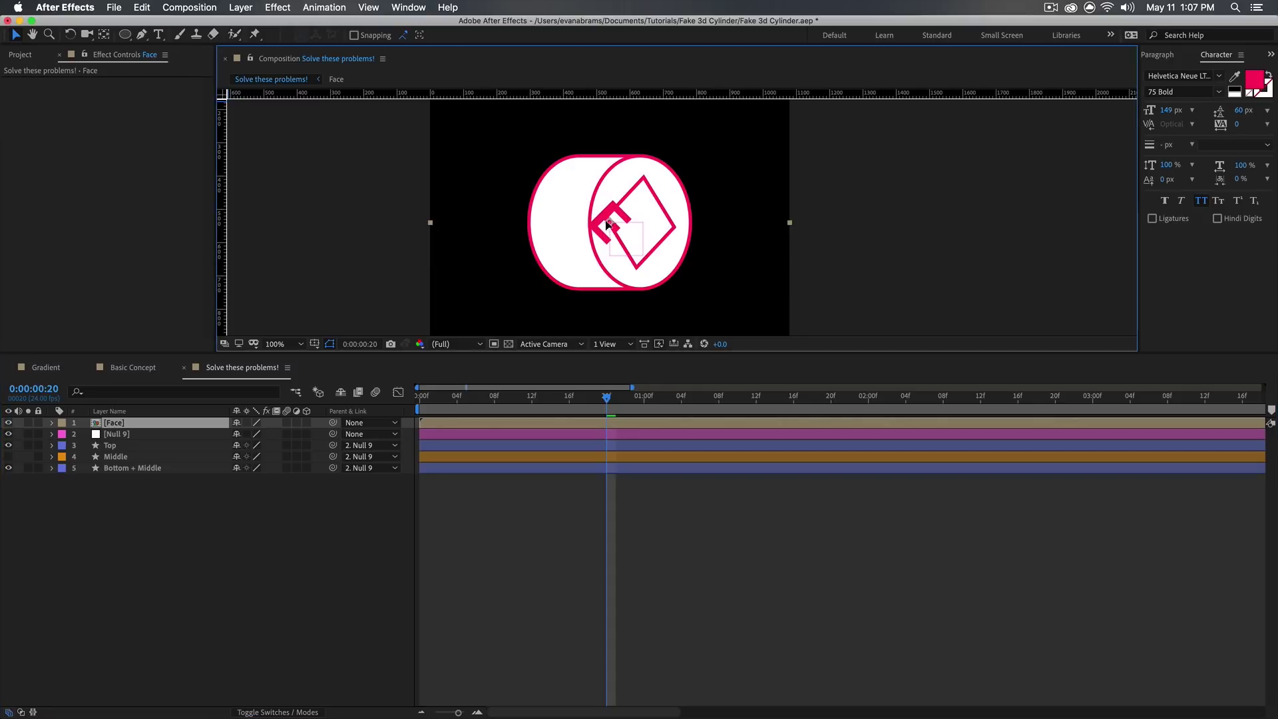
{"action": "left_click_drag", "start_coordinate": [607, 226], "coordinate": [641, 228]}
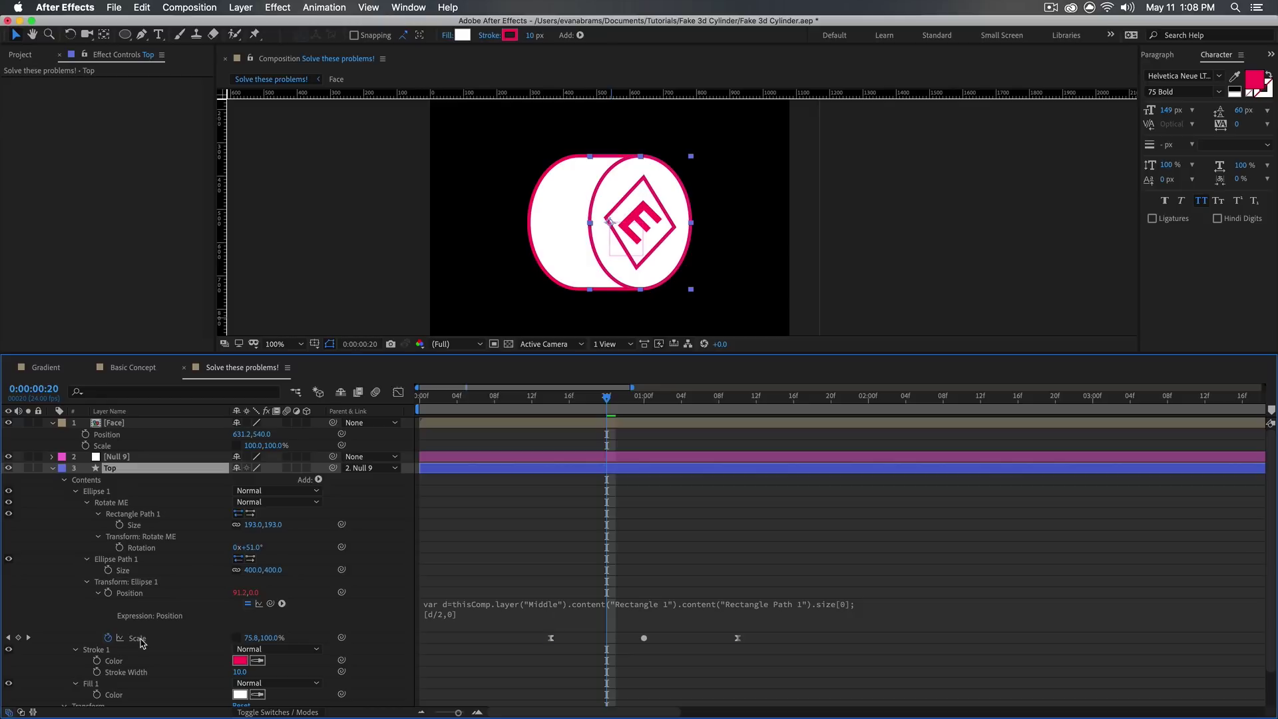
{"action": "left_click", "coordinate": [141, 639]}
{"action": "mouse_move", "coordinate": [344, 447]}
{"action": "left_mouse_down"}
{"action": "mouse_move", "coordinate": [116, 683]}
{"action": "mouse_move", "coordinate": [172, 593]}
{"action": "left_mouse_up"}
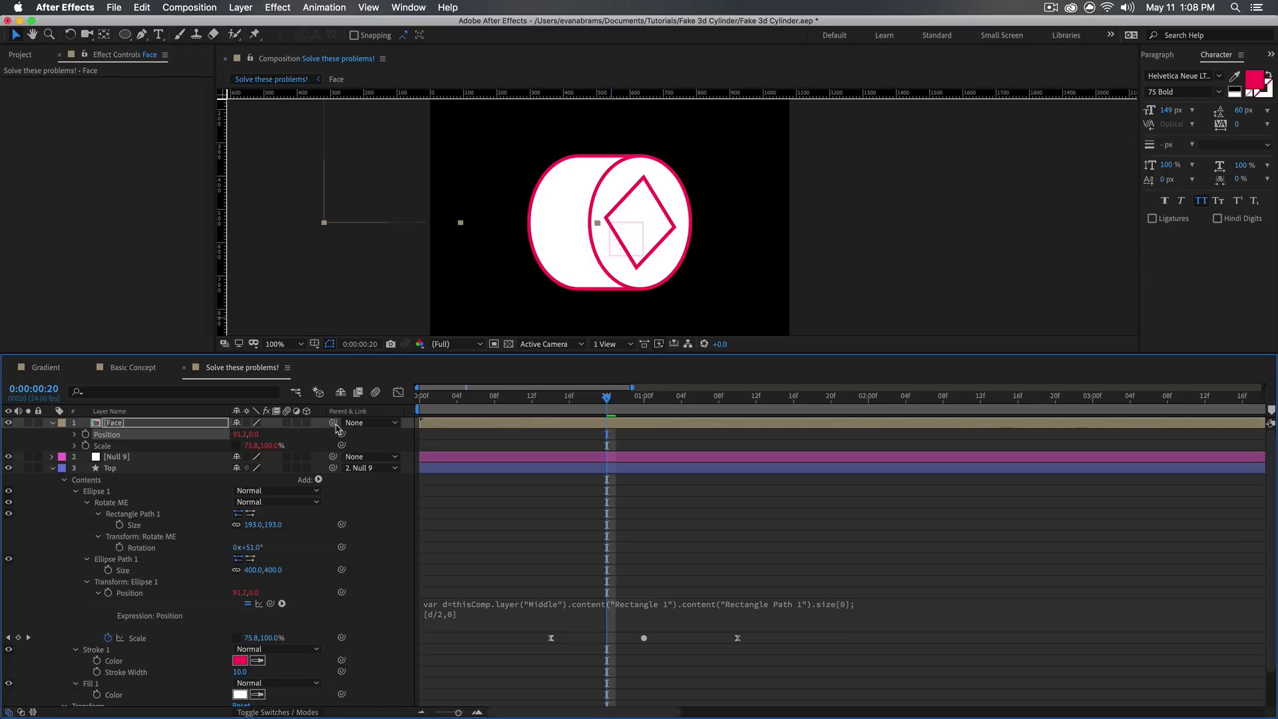
{"action": "left_click_drag", "start_coordinate": [333, 424], "coordinate": [267, 465]}
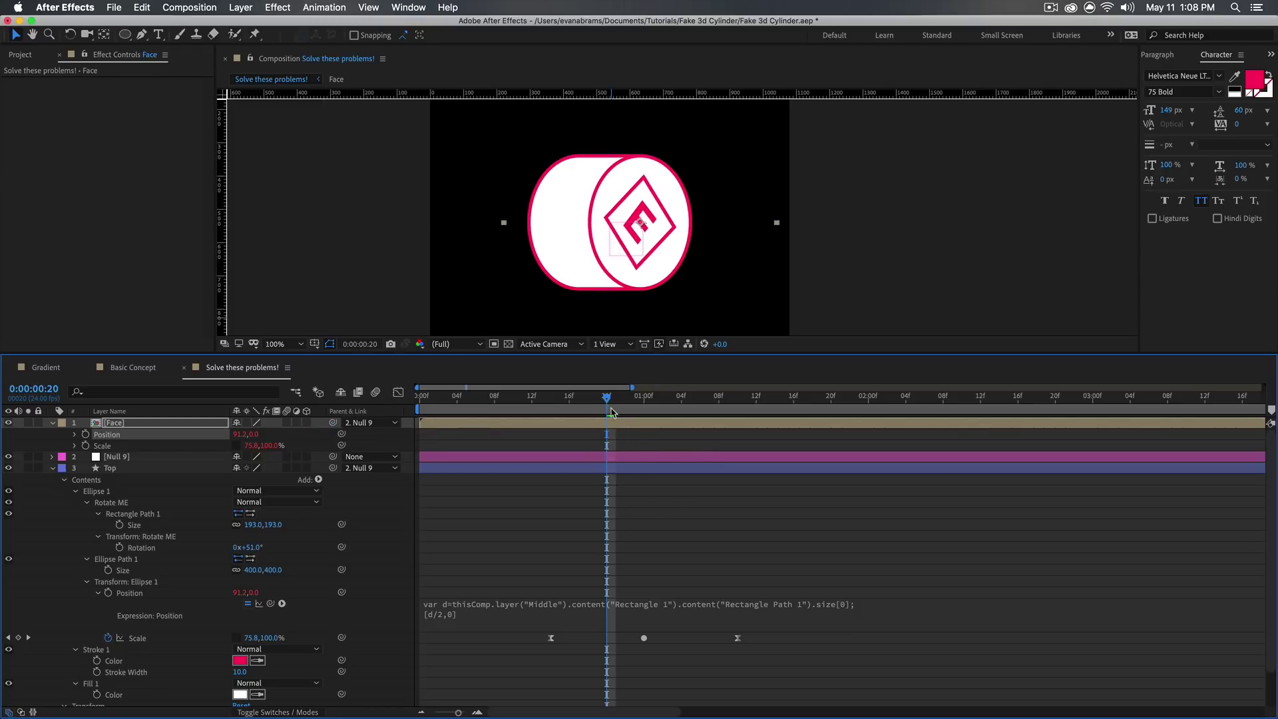
{"action": "left_click_drag", "start_coordinate": [607, 400], "coordinate": [655, 400]}
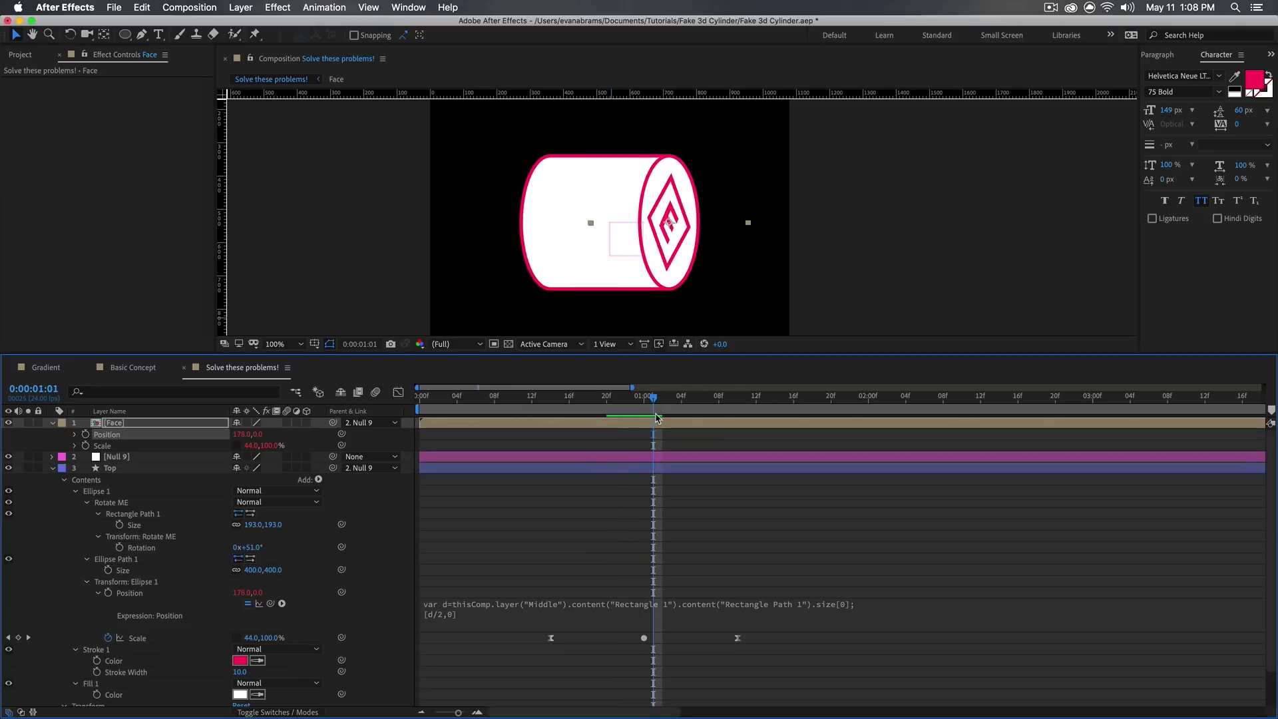
Inside Face, keyframe the E's rotation to 171 degrees at three seconds
{"action": "double_click", "coordinate": [651, 426]}
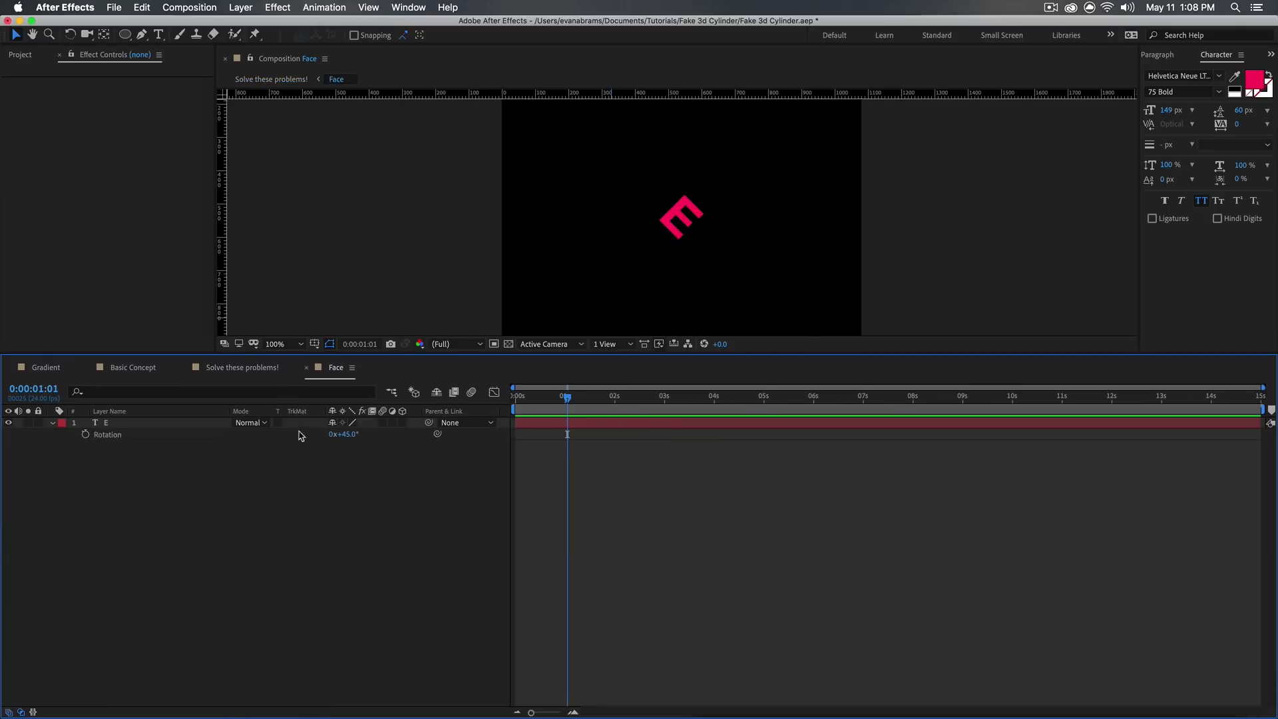
{"action": "left_click", "coordinate": [95, 437]}
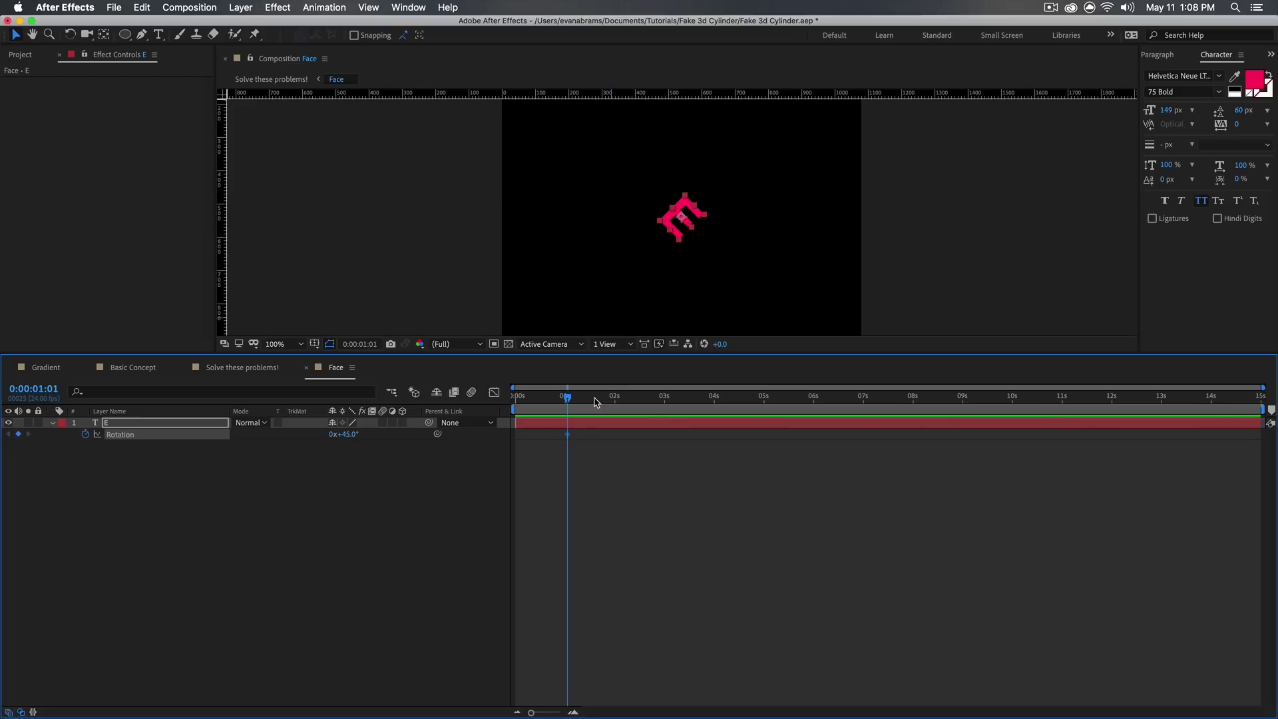
{"action": "left_click_drag", "start_coordinate": [567, 397], "coordinate": [665, 397]}
{"action": "left_click_drag", "start_coordinate": [347, 436], "coordinate": [436, 452]}
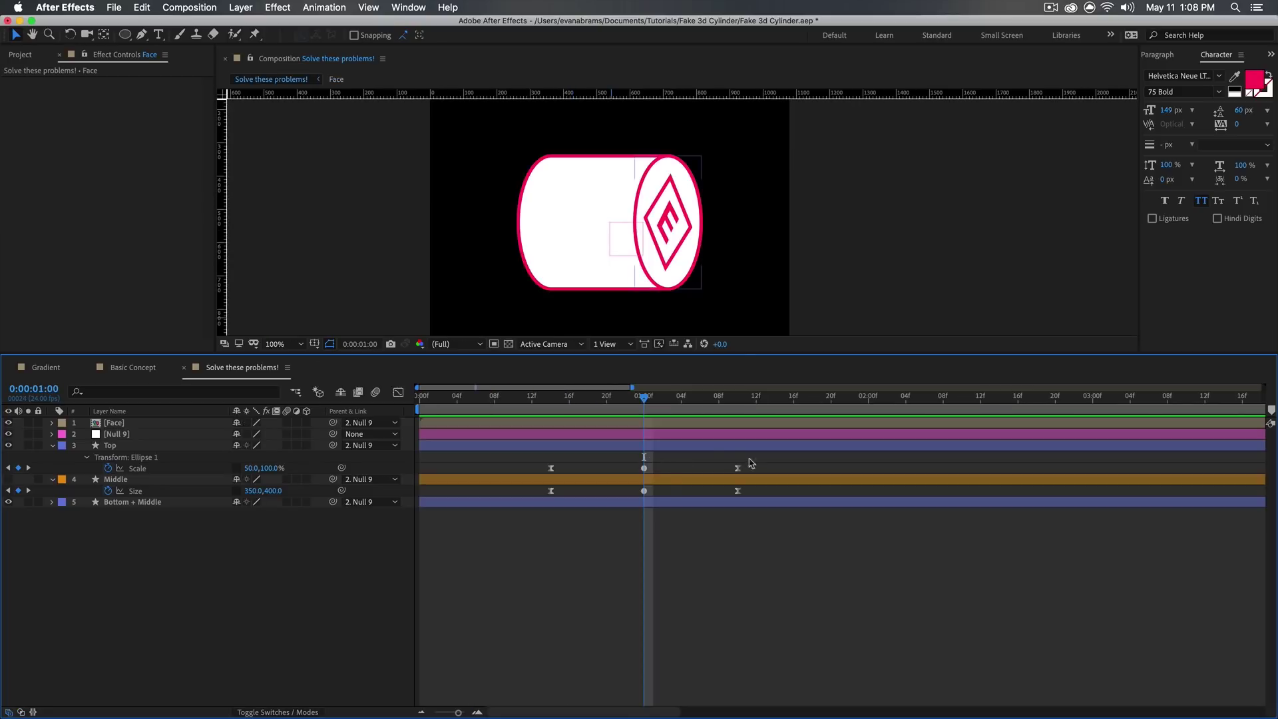
Delete the Top scale and Middle size keyframes and scrub along the timeline
{"action": "left_click_drag", "start_coordinate": [758, 504], "coordinate": [529, 454]}
{"action": "key", "text": "Delete"}
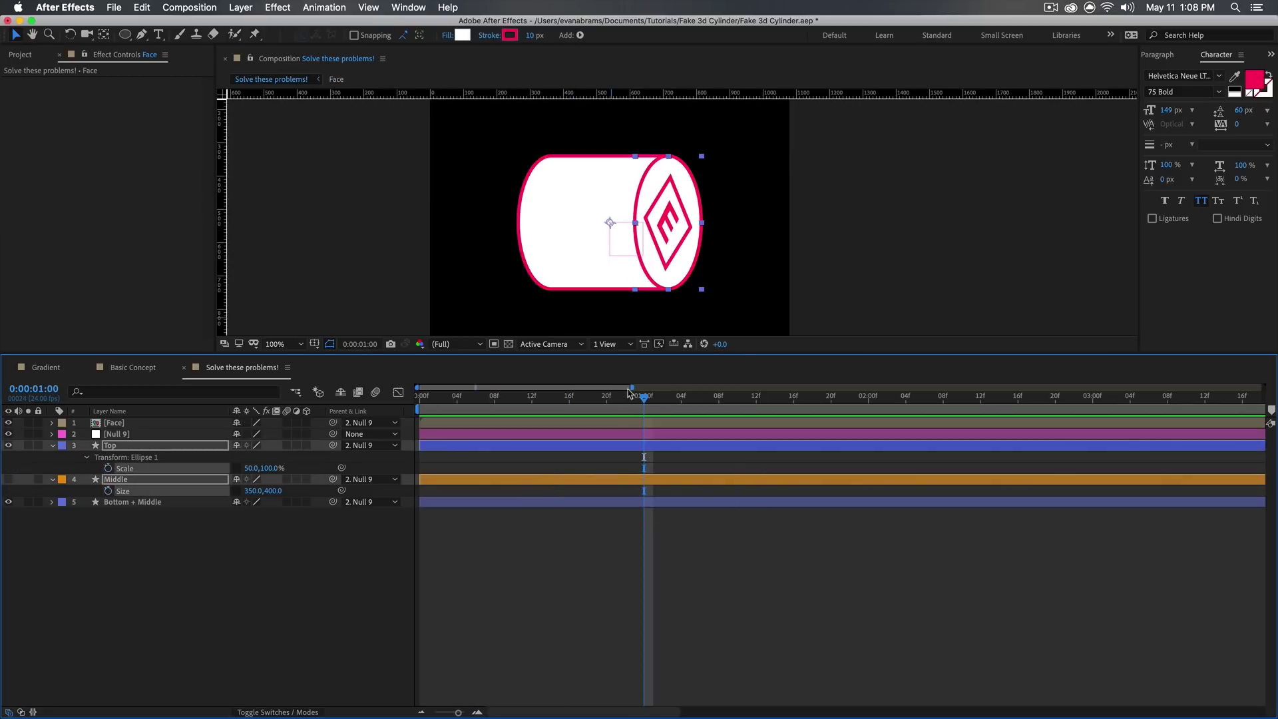
{"action": "left_click_drag", "start_coordinate": [644, 397], "coordinate": [973, 397]}
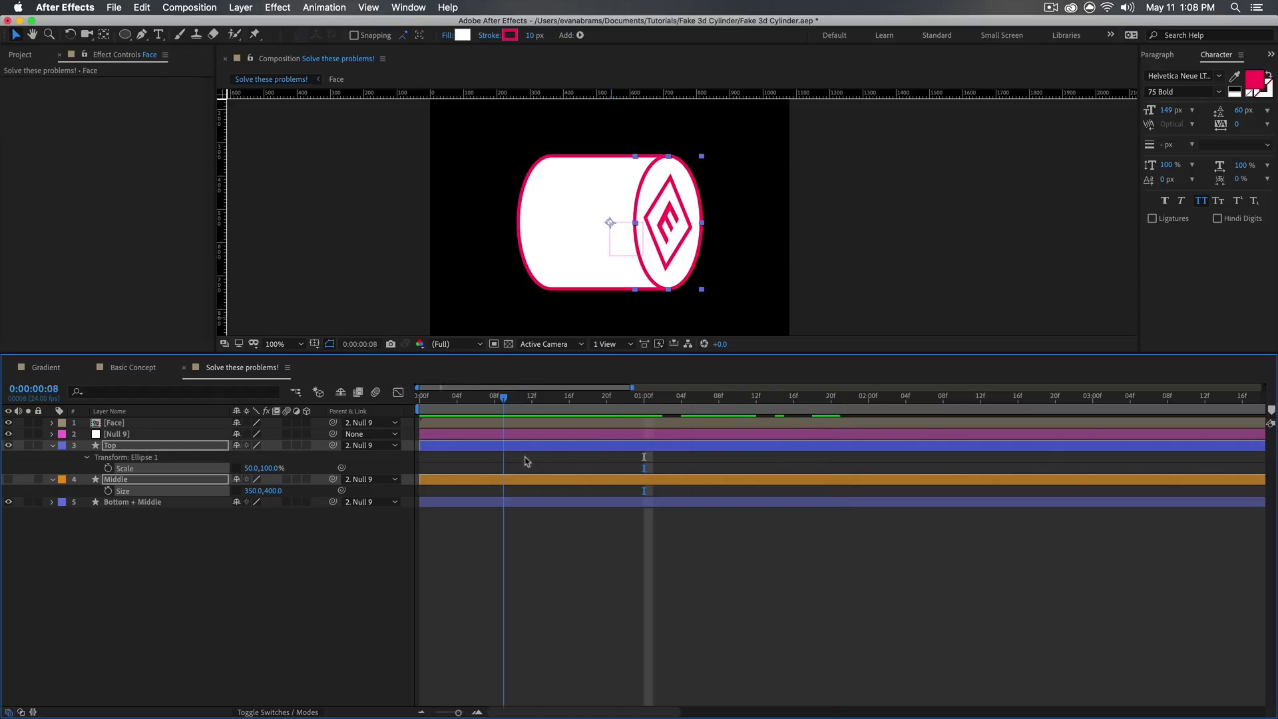